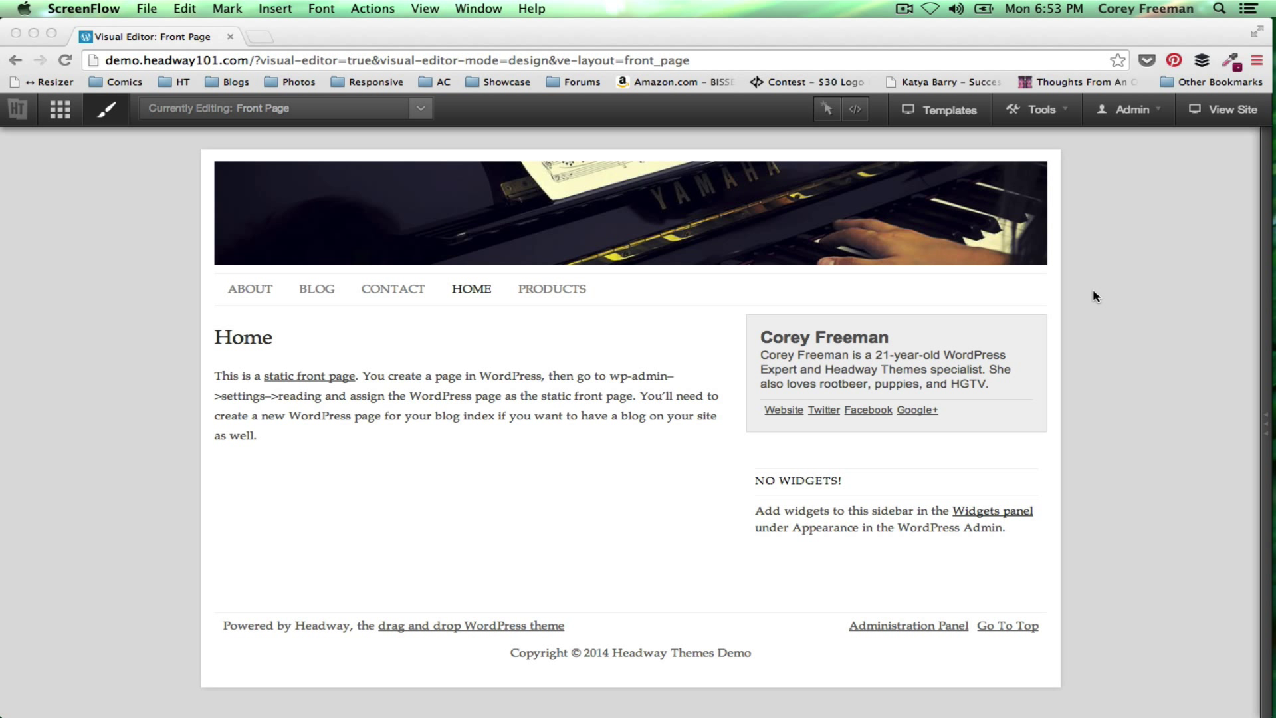
# Turn on the element inspector and open the regular Navigation element of the menu block for editing.
pyautogui.click(628, 290)
pyautogui.rightClick(682, 297)
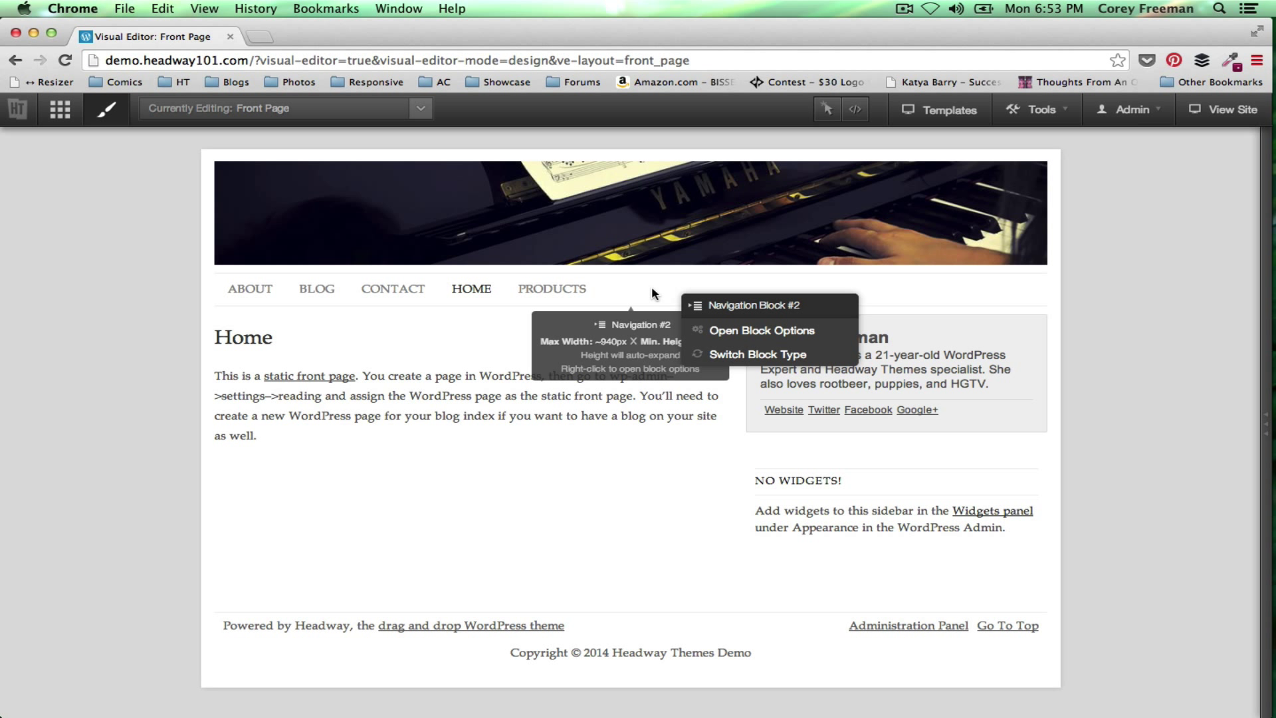
pyautogui.click(826, 134)
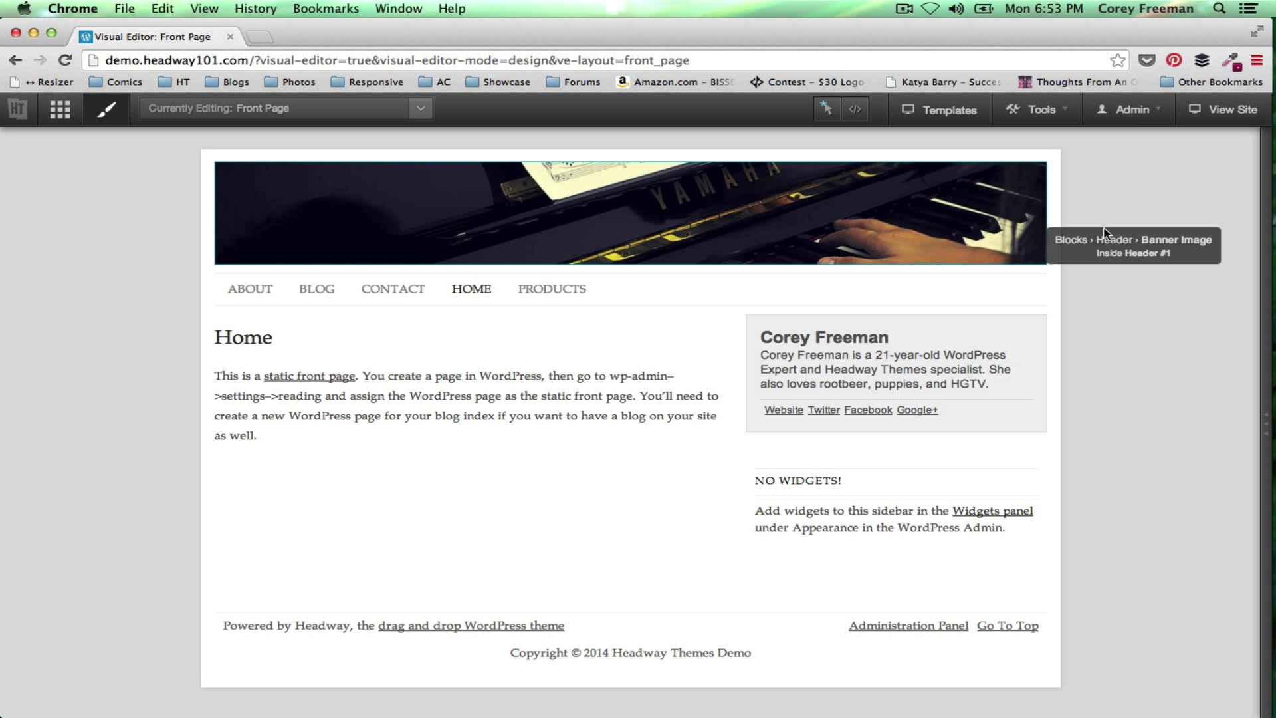
pyautogui.rightClick(742, 289)
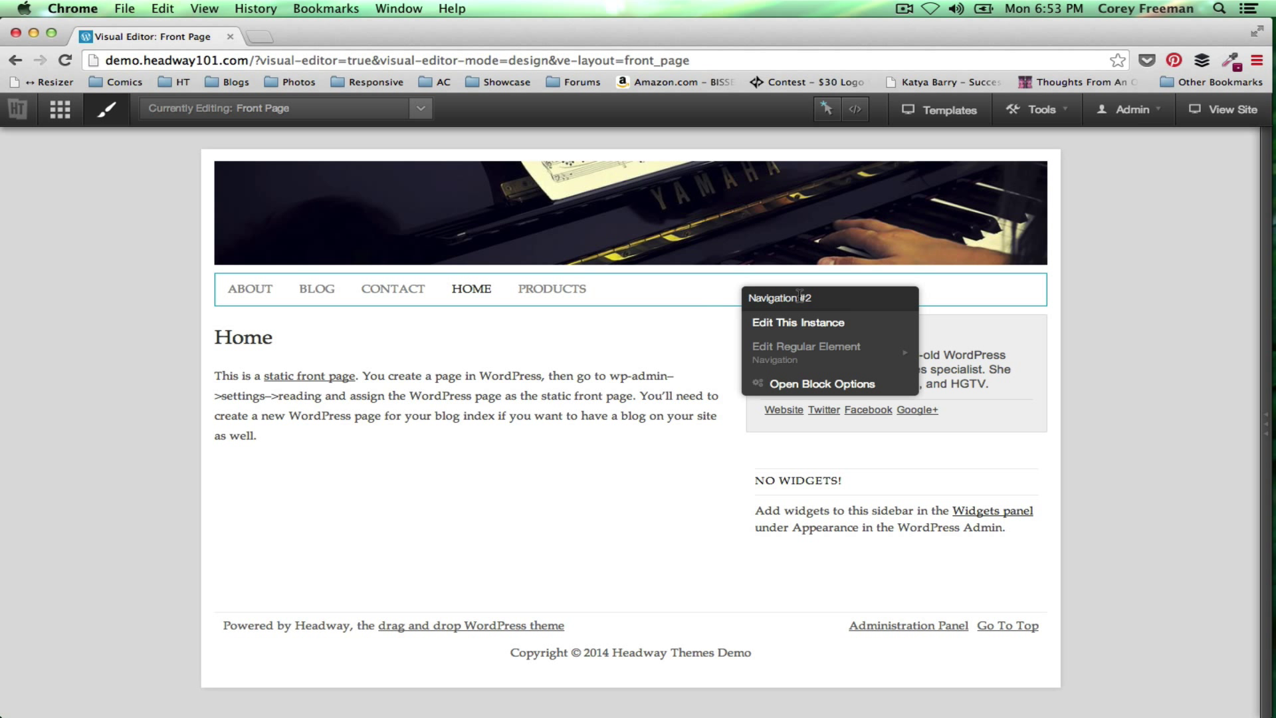
pyautogui.click(808, 348)
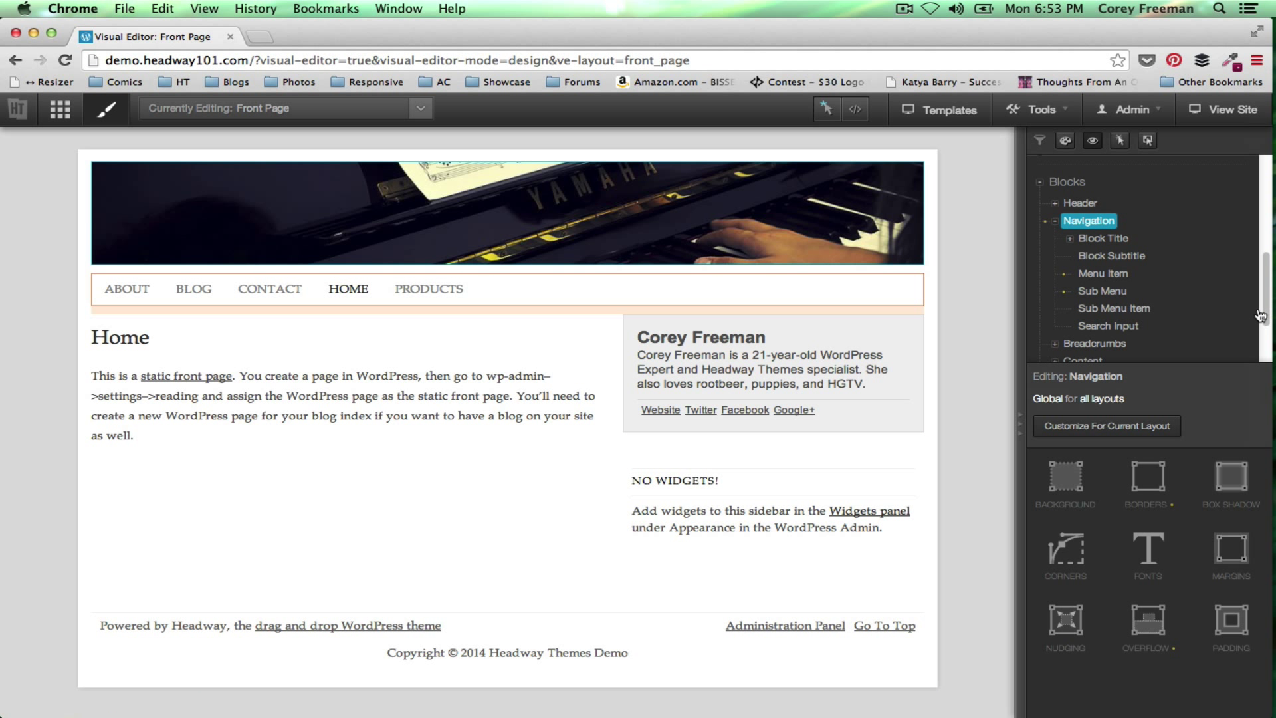
pyautogui.moveTo(1130, 351)
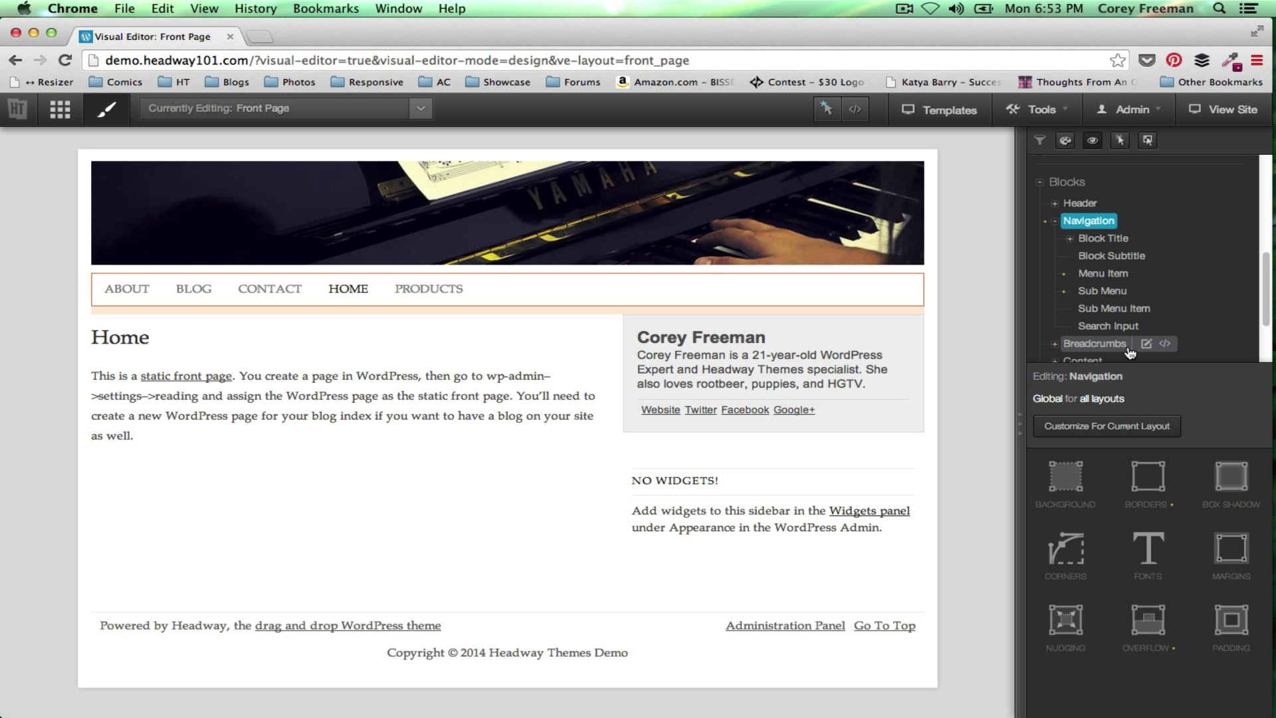
# Set the Navigation element's background color to dark red, #A50004.
pyautogui.click(1065, 488)
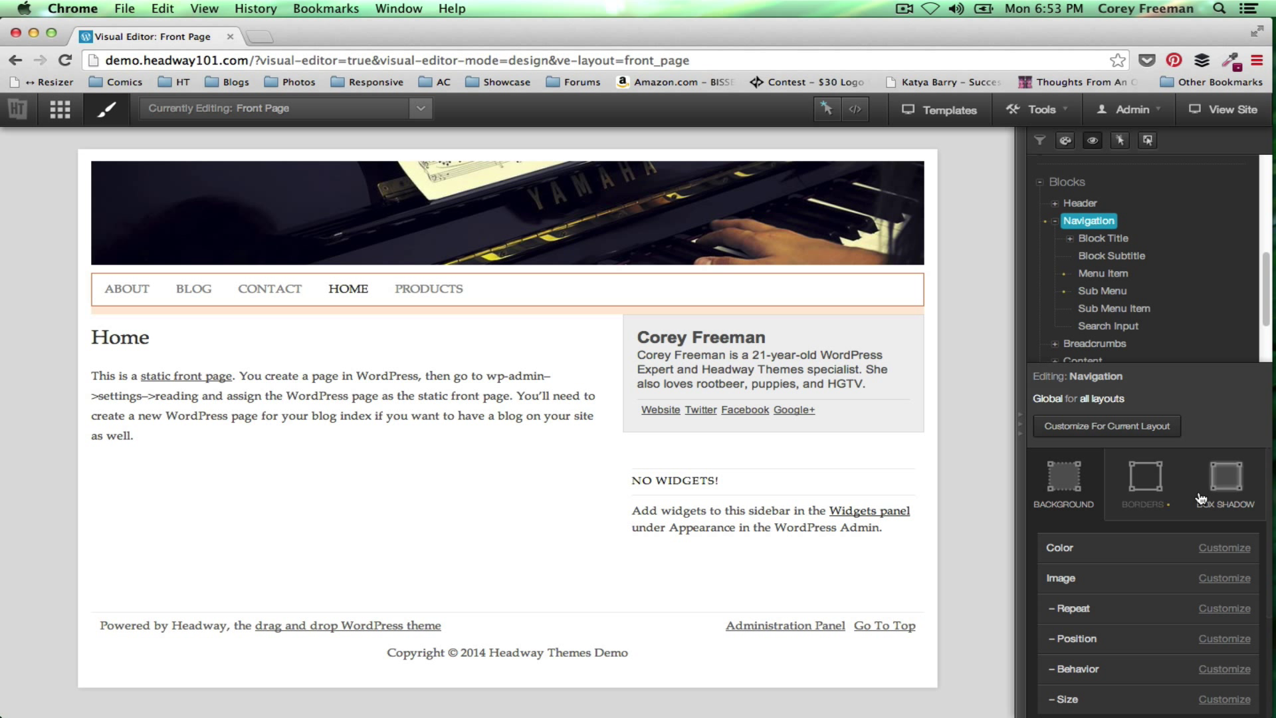
pyautogui.click(1226, 550)
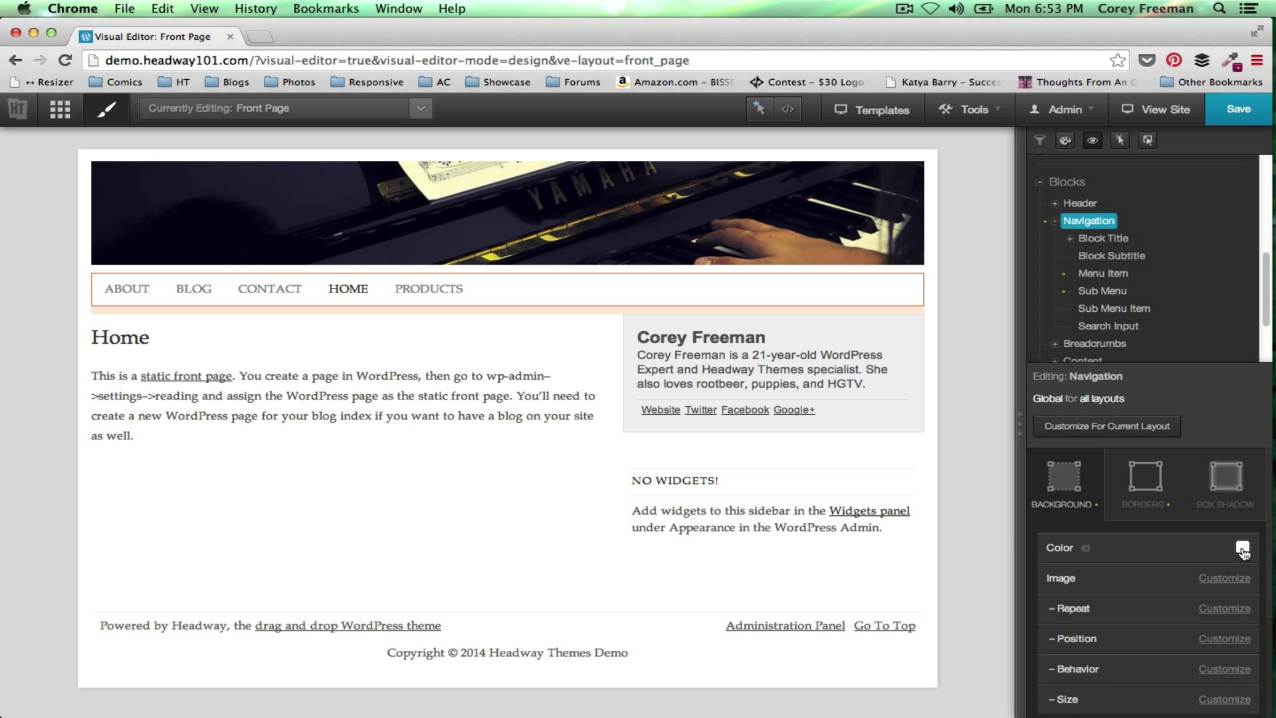
pyautogui.click(1242, 549)
pyautogui.click(939, 689)
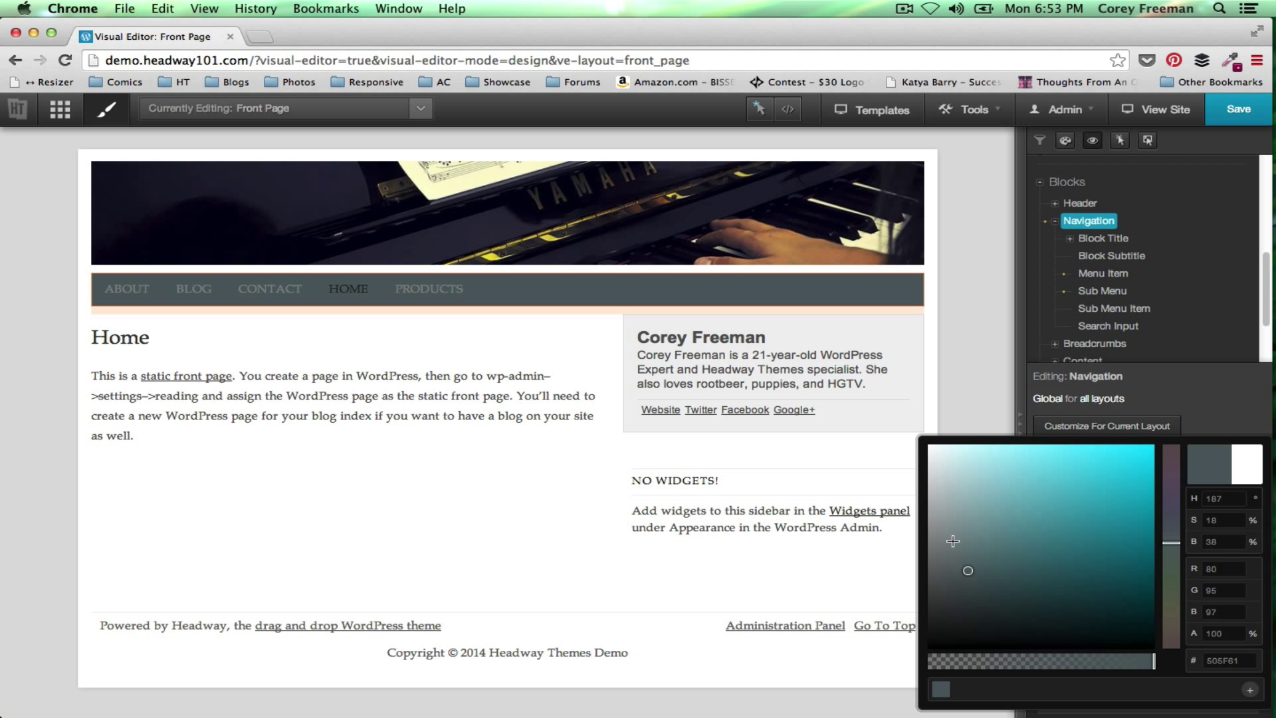
pyautogui.moveTo(1113, 531)
pyautogui.mouseDown()
pyautogui.moveTo(1169, 503)
pyautogui.moveTo(1169, 445)
pyautogui.mouseUp()
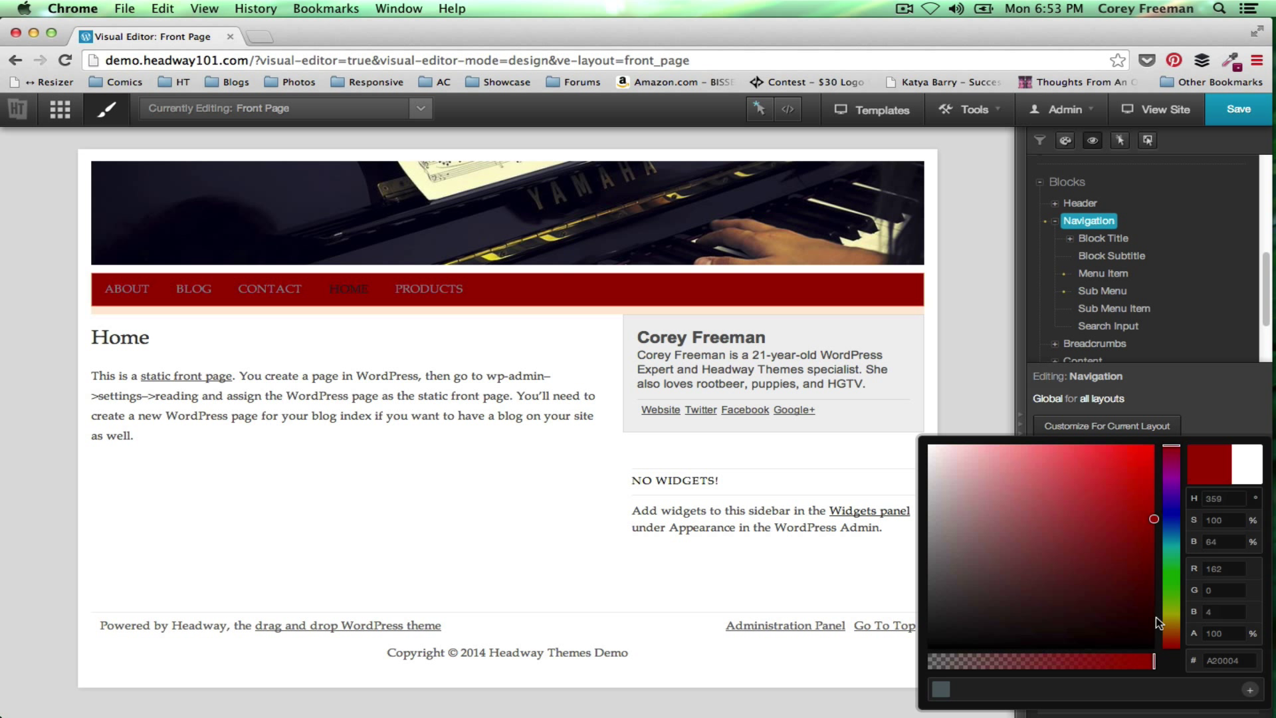
pyautogui.moveTo(1154, 505); pyautogui.dragTo(1154, 517)
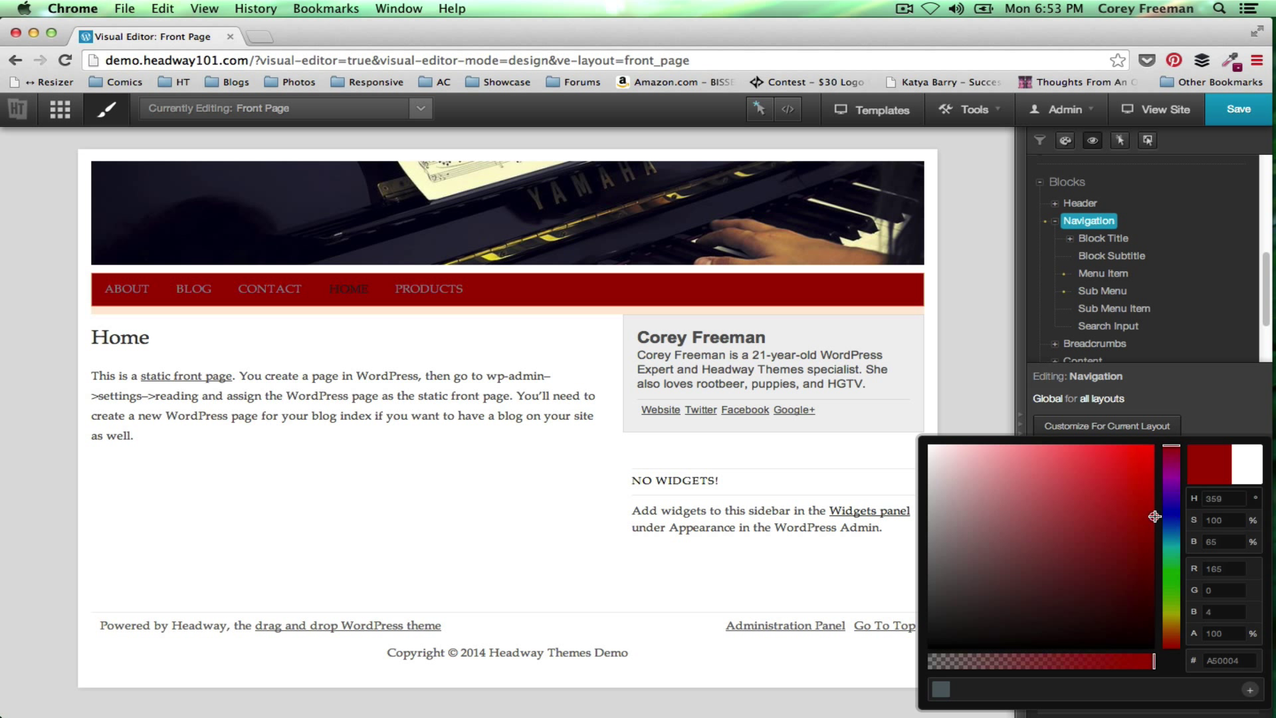
pyautogui.click(879, 573)
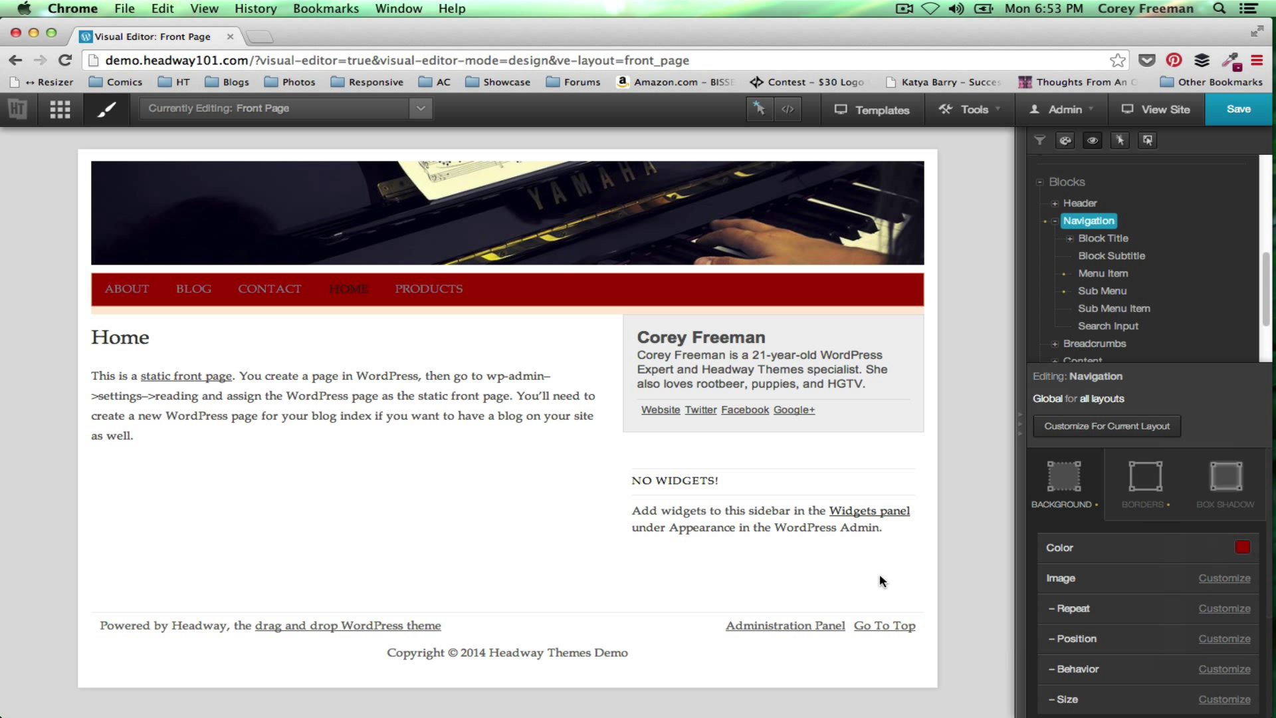
# Set the font color of the Navigation block's Menu Item element to white, #FFFFFF.
pyautogui.click(1055, 222)
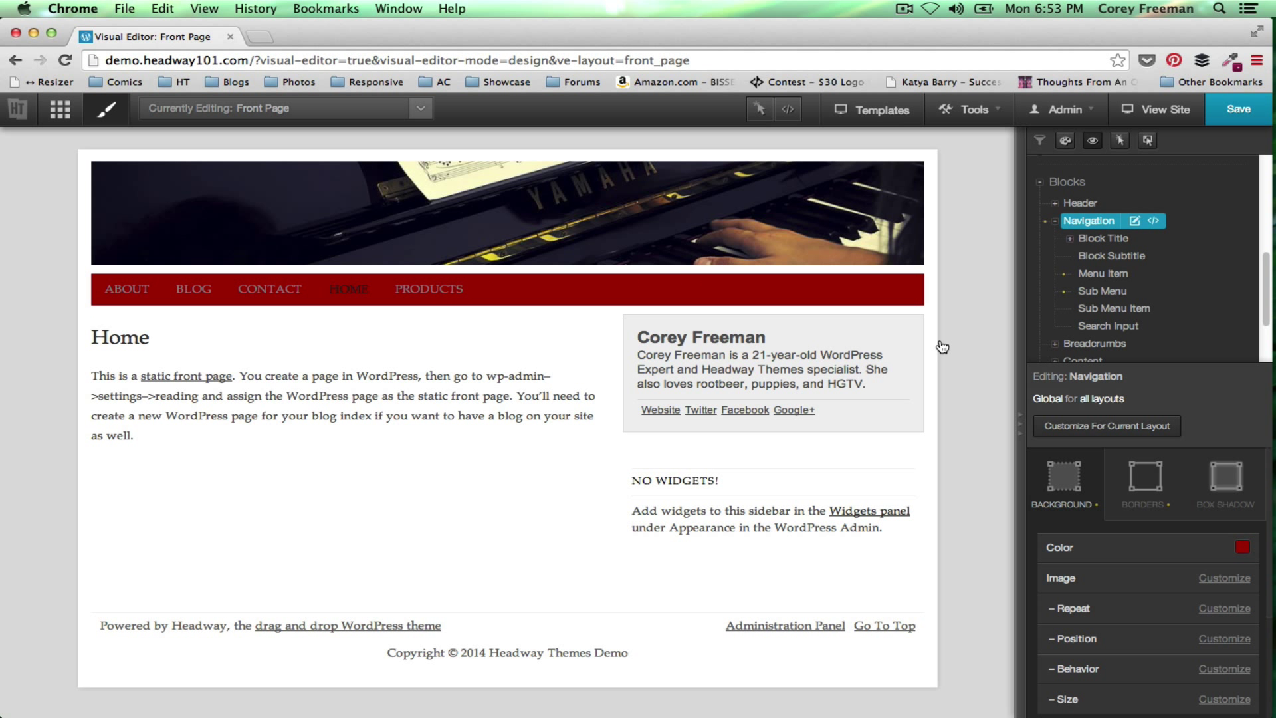
pyautogui.click(1099, 275)
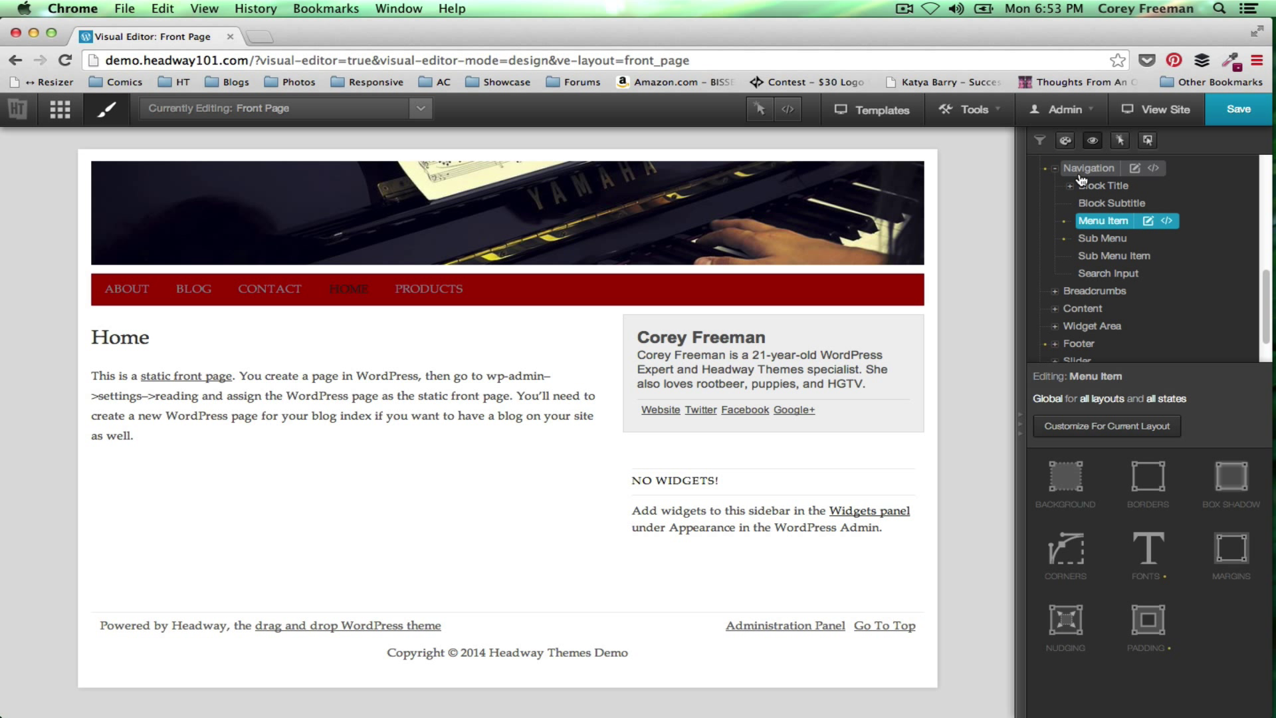
pyautogui.click(1141, 569)
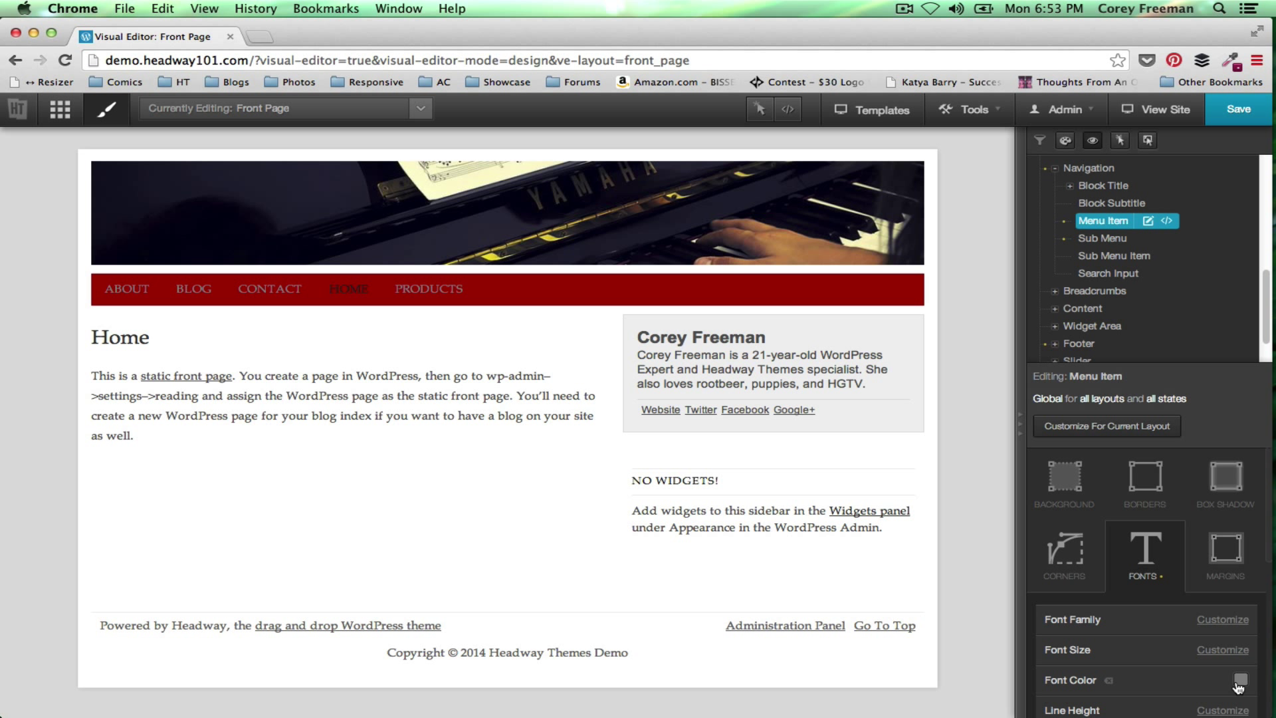
pyautogui.click(1241, 686)
pyautogui.moveTo(1054, 635); pyautogui.dragTo(882, 417)
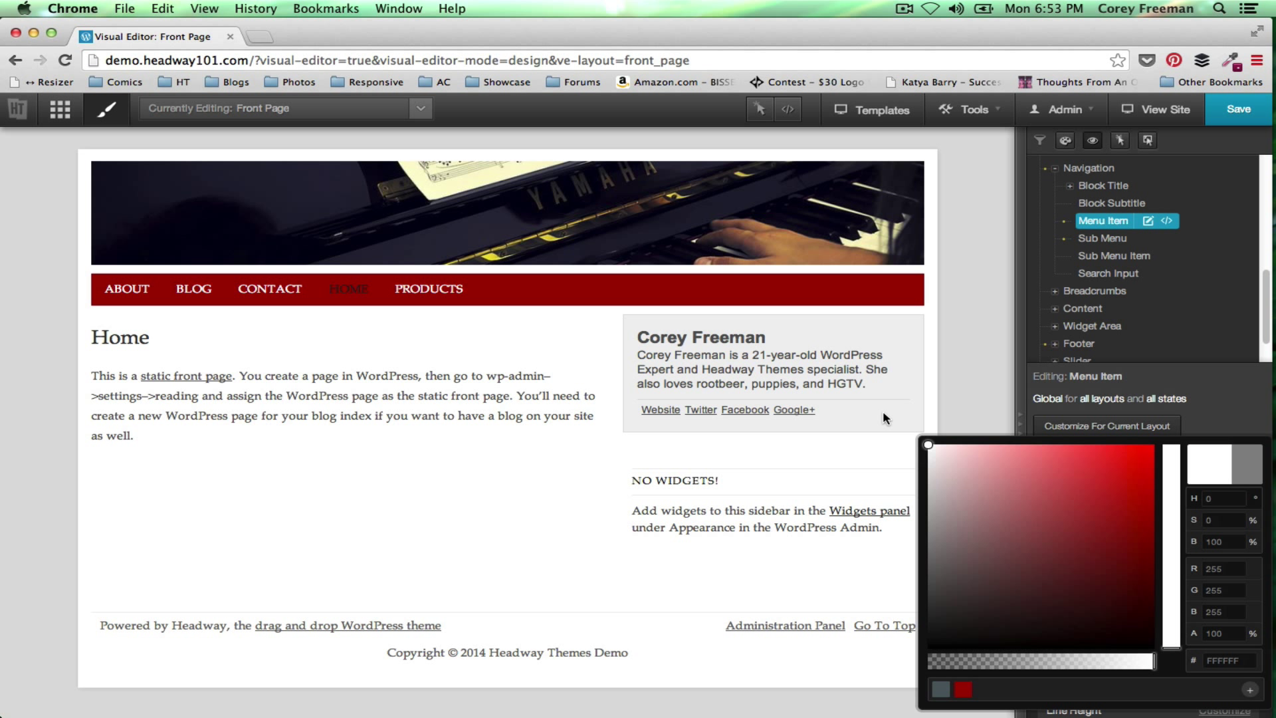
pyautogui.click(947, 402)
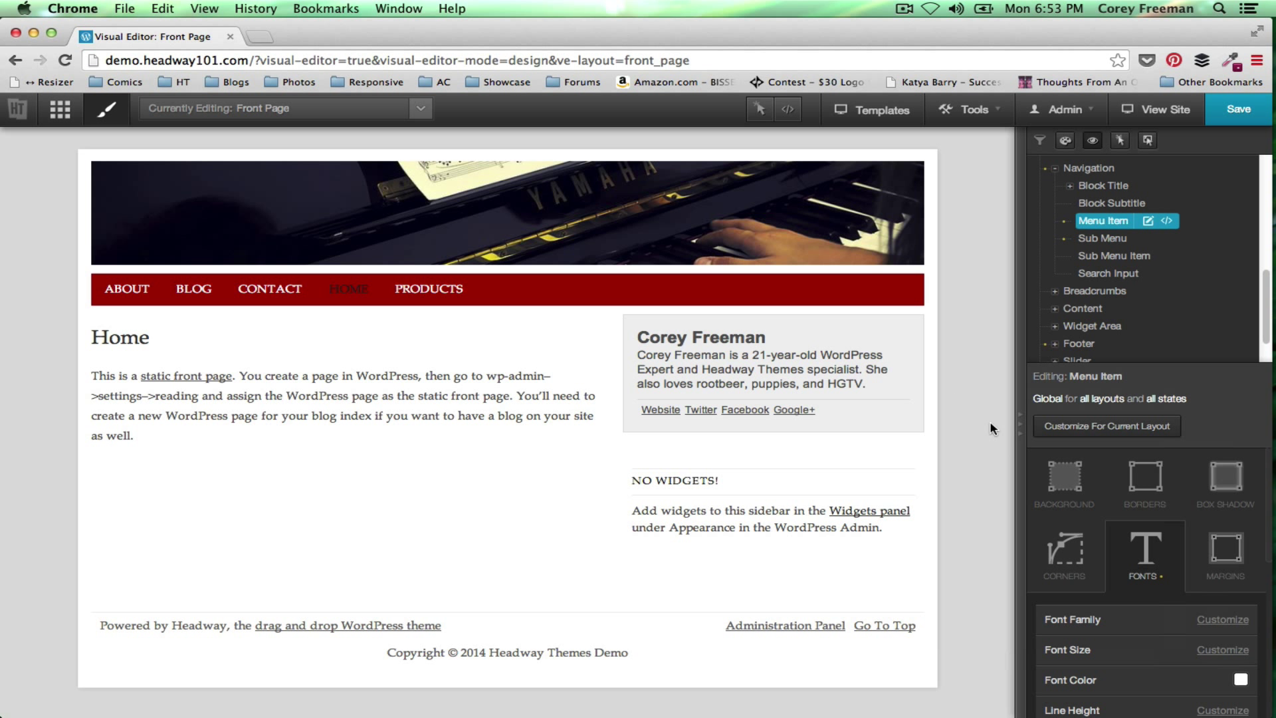
# Set the menu items' font family to Droid Serif from the Google Web Fonts.
pyautogui.scroll(-1, 1205, 572)
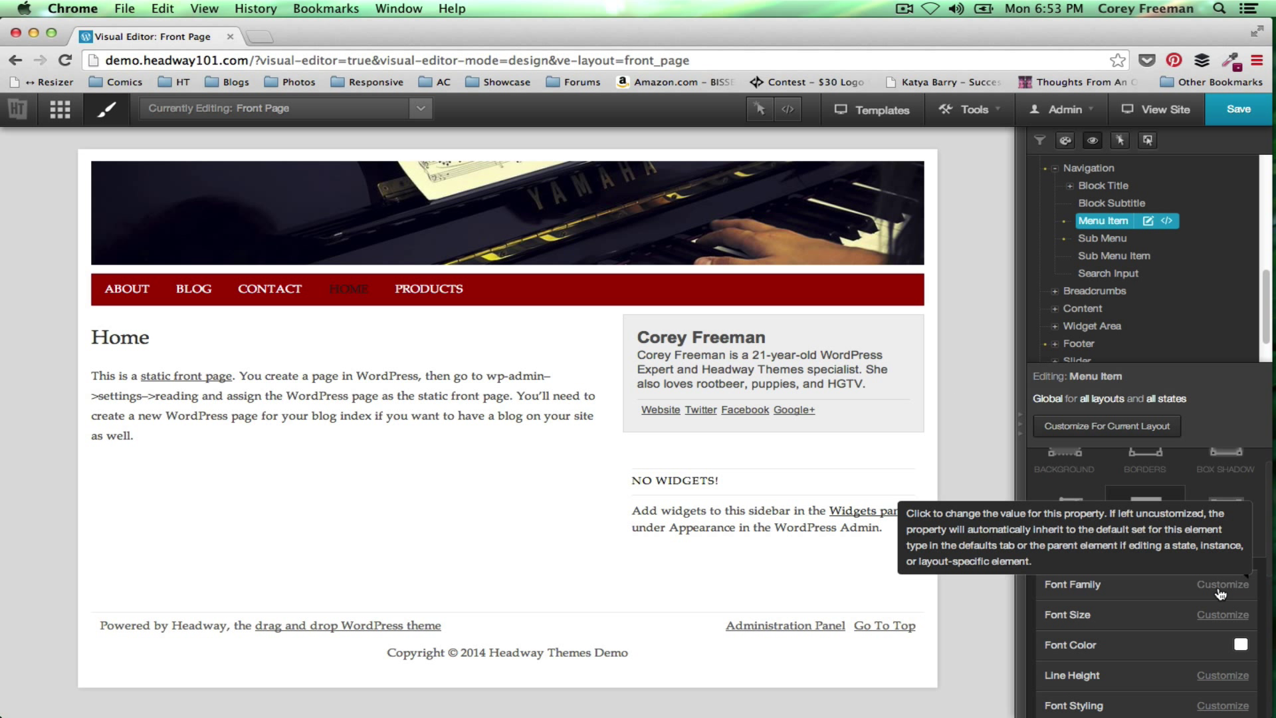
pyautogui.click(1222, 588)
pyautogui.click(1240, 589)
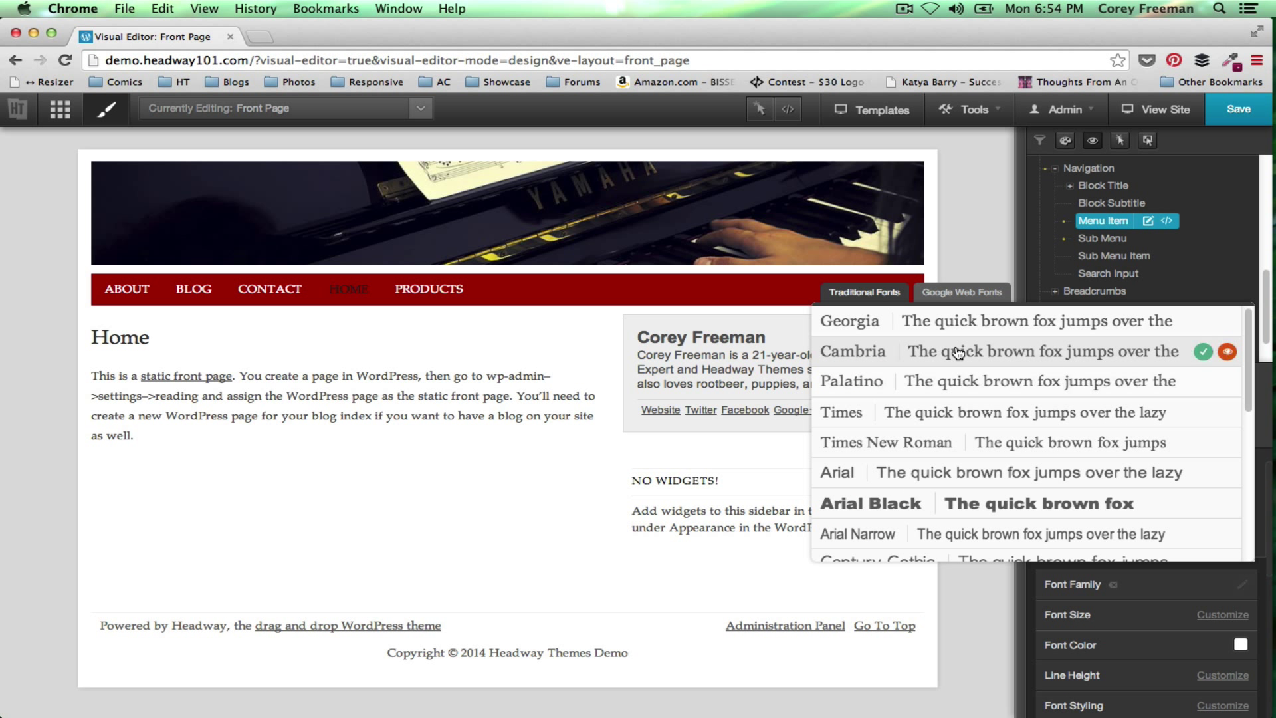
pyautogui.scroll(-1, 949, 354)
pyautogui.click(949, 298)
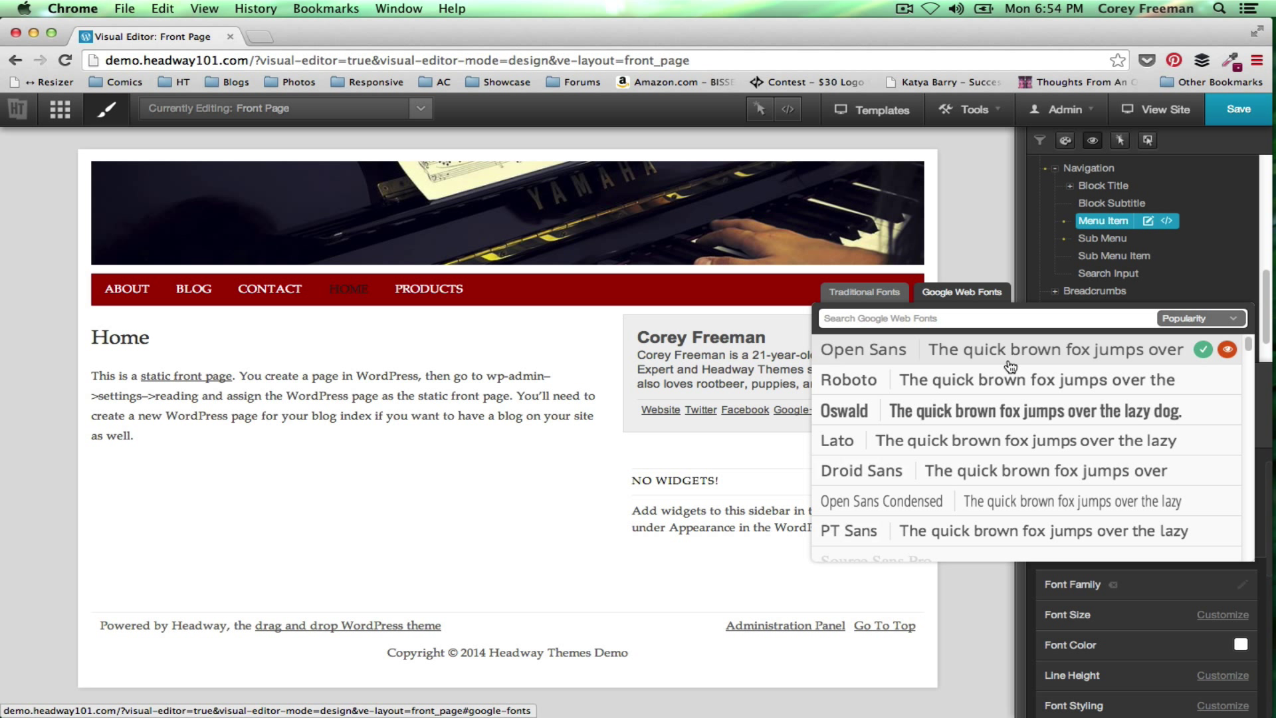
pyautogui.scroll(-5, 1025, 436)
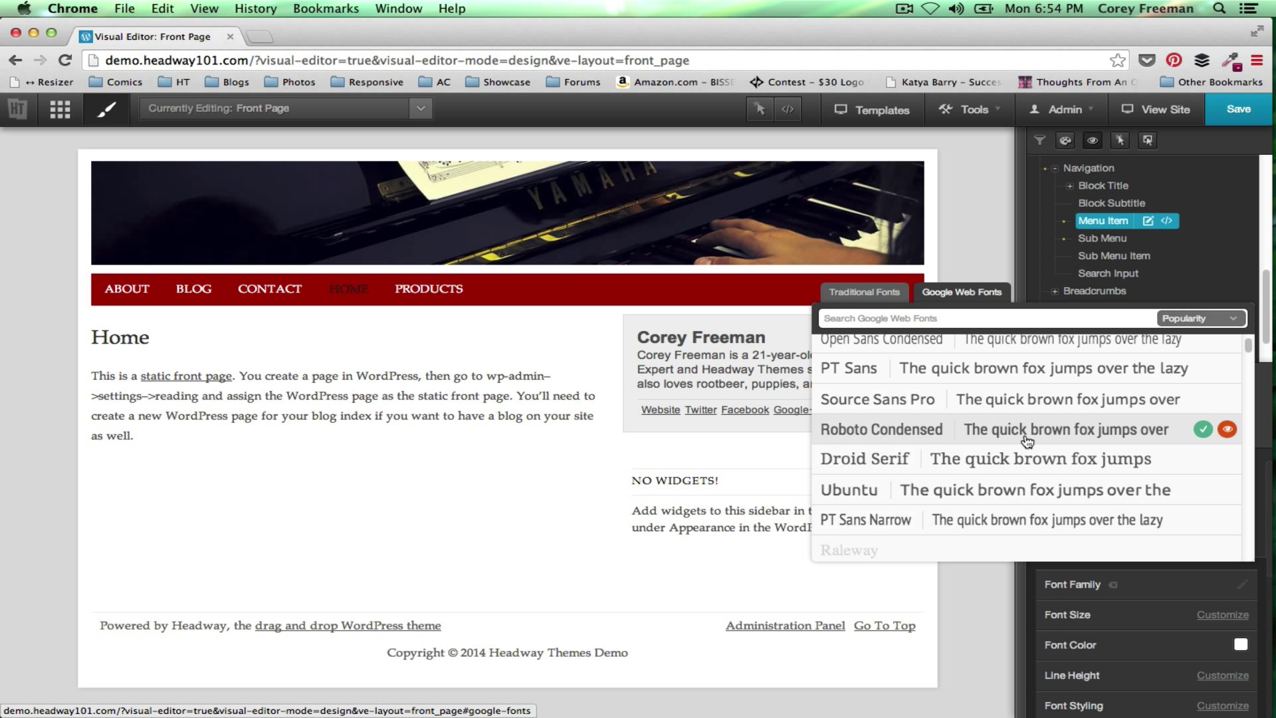
pyautogui.click(1205, 458)
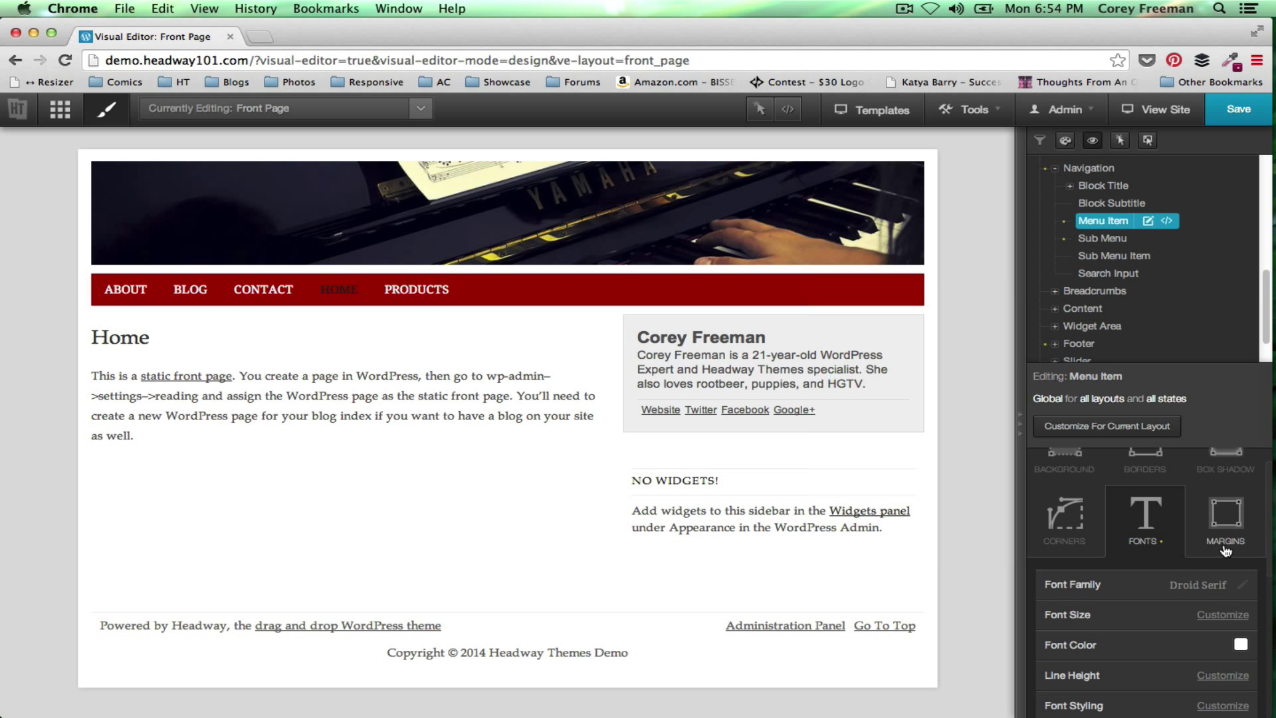
# Set the menu items' font size to 14px, trying 12px first.
pyautogui.scroll(-2, 1223, 565)
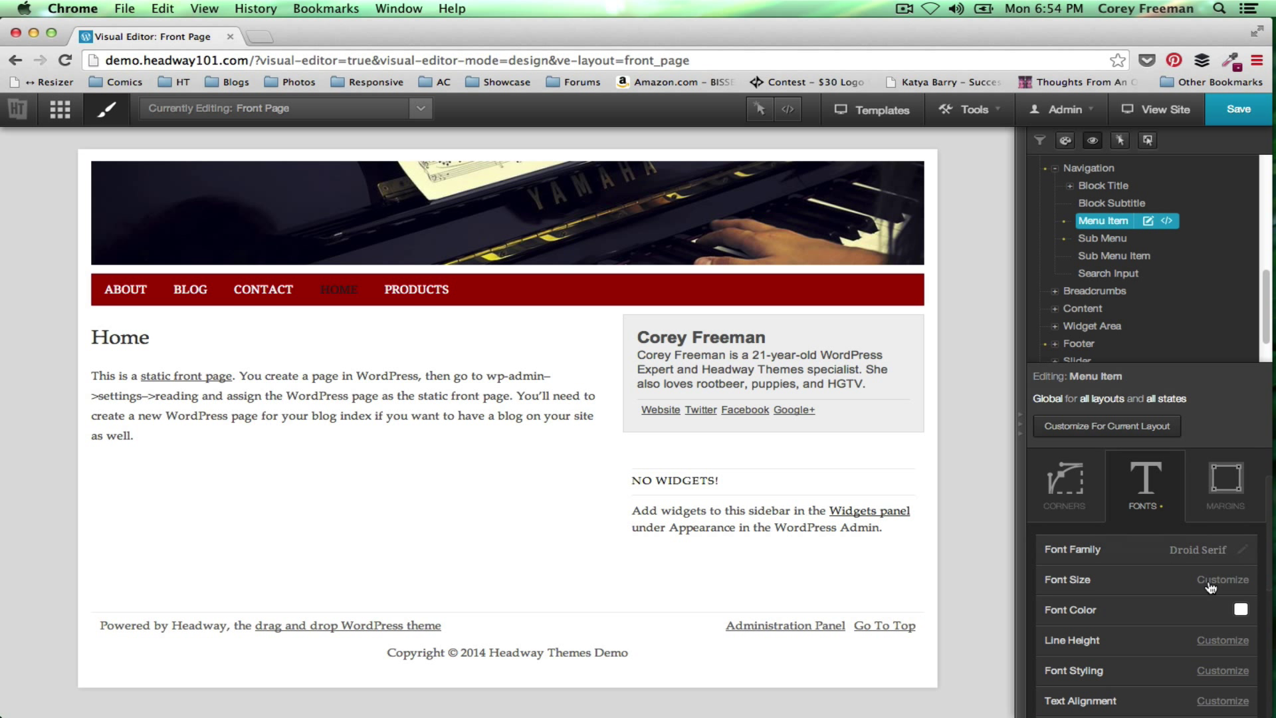
pyautogui.click(1214, 586)
pyautogui.click(1214, 587)
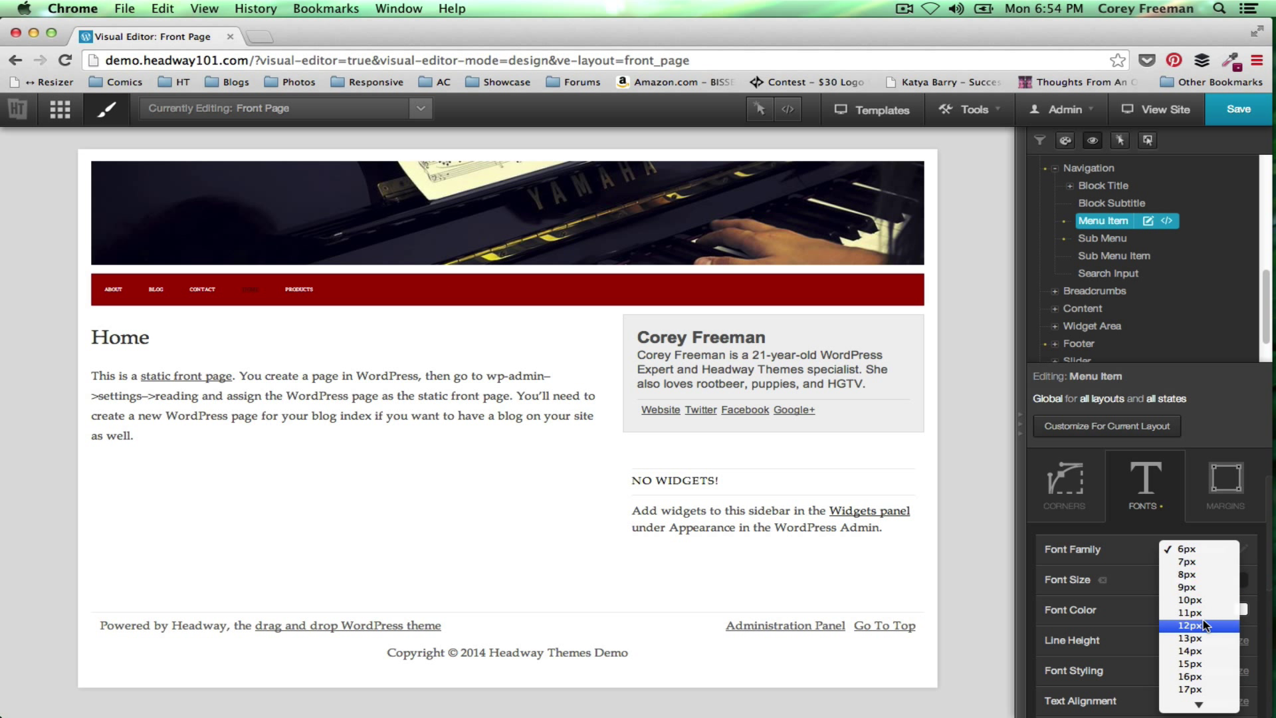
pyautogui.click(1204, 627)
pyautogui.click(1202, 581)
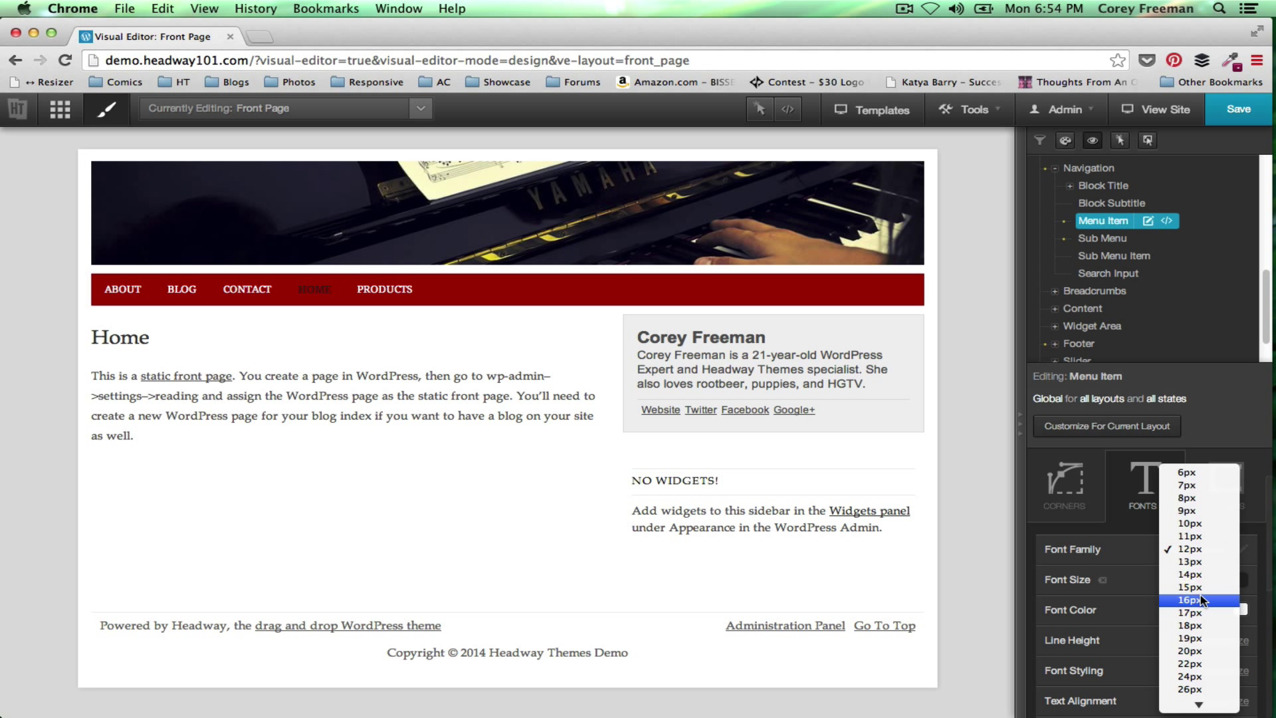
pyautogui.click(1189, 574)
# Set the menu items' capitalization to Normal and their font size to 16px, and close the font settings.
pyautogui.scroll(-3, 1147, 573)
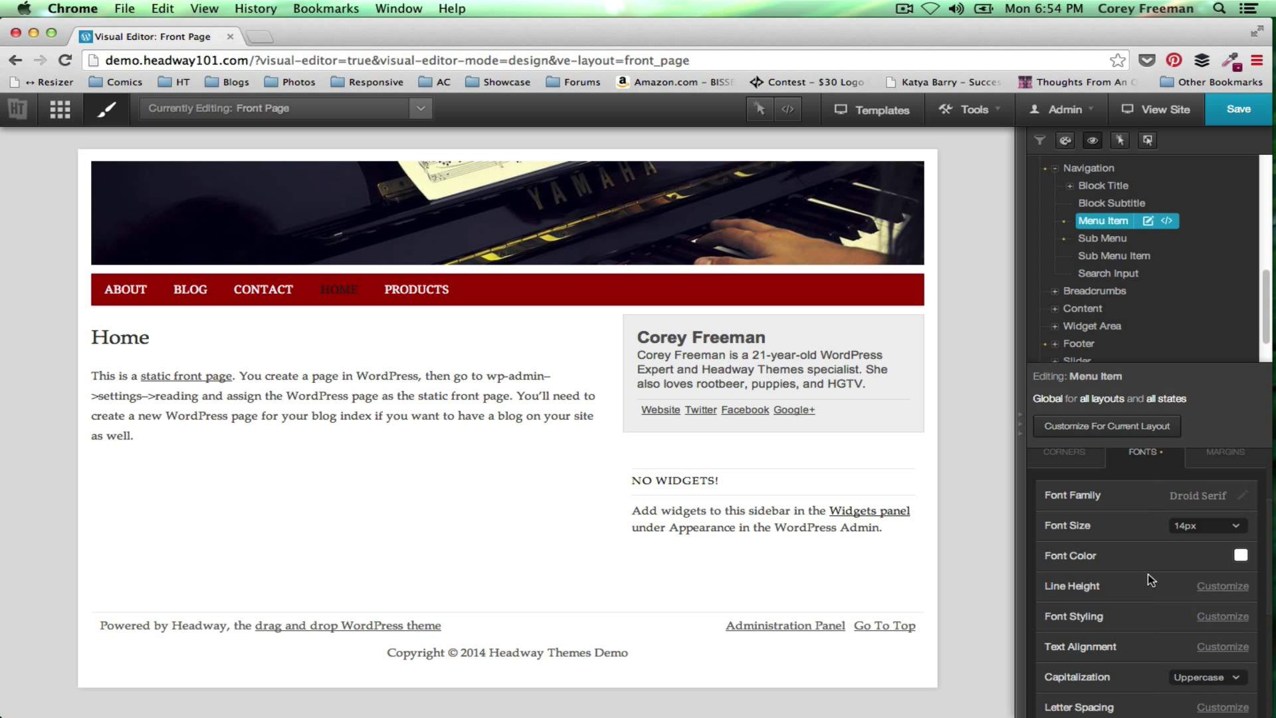
pyautogui.click(1182, 618)
pyautogui.click(1196, 604)
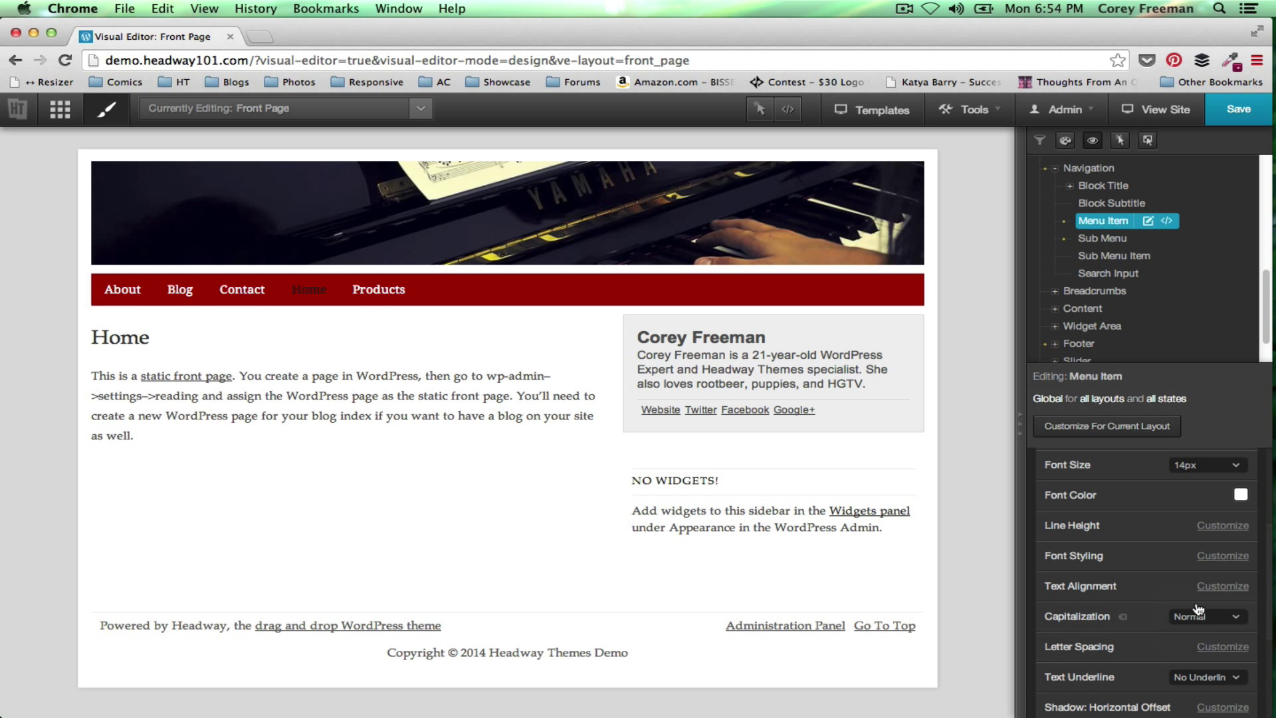
pyautogui.click(1182, 468)
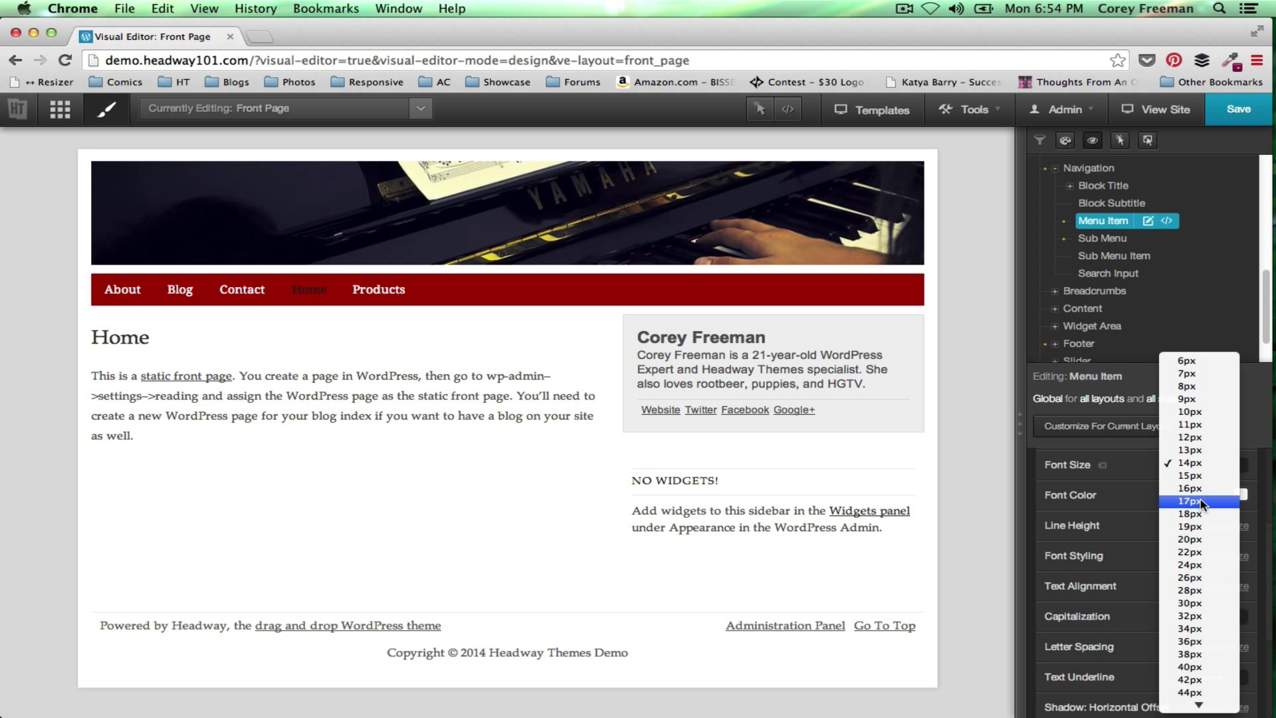
pyautogui.click(1200, 500)
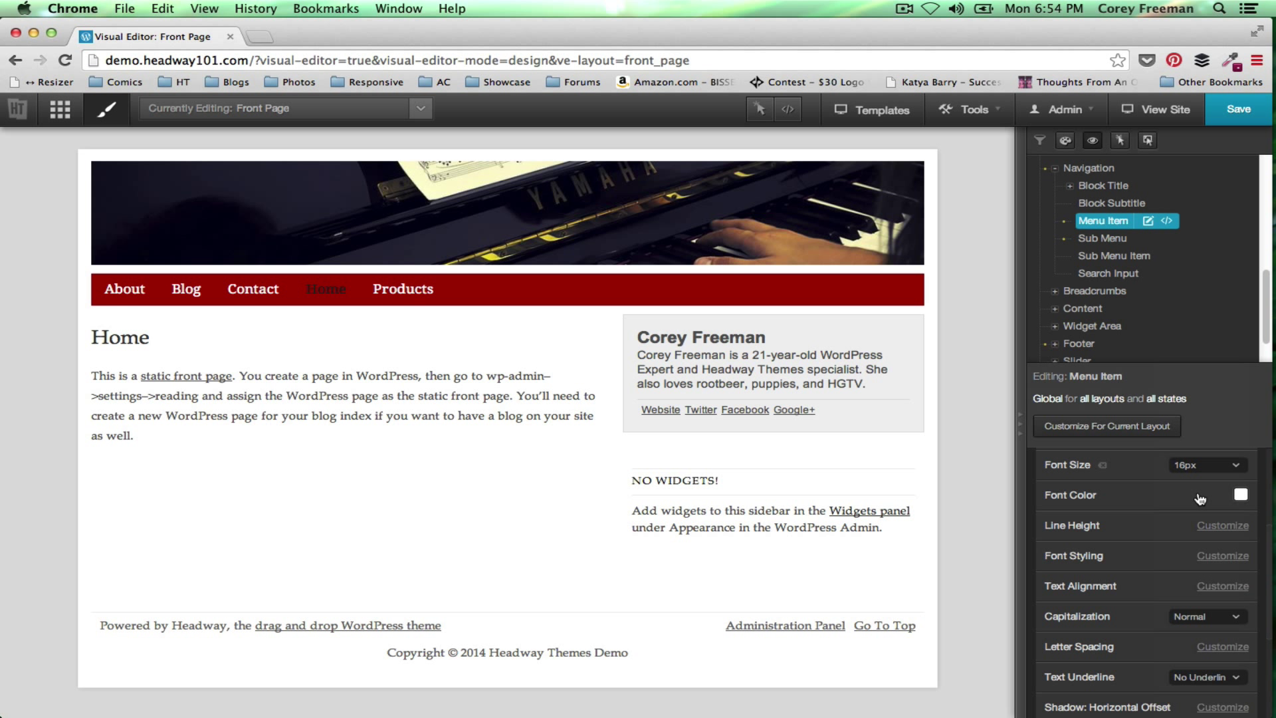
pyautogui.scroll(-3, 1171, 558)
pyautogui.scroll(5, 1171, 559)
pyautogui.click(1155, 559)
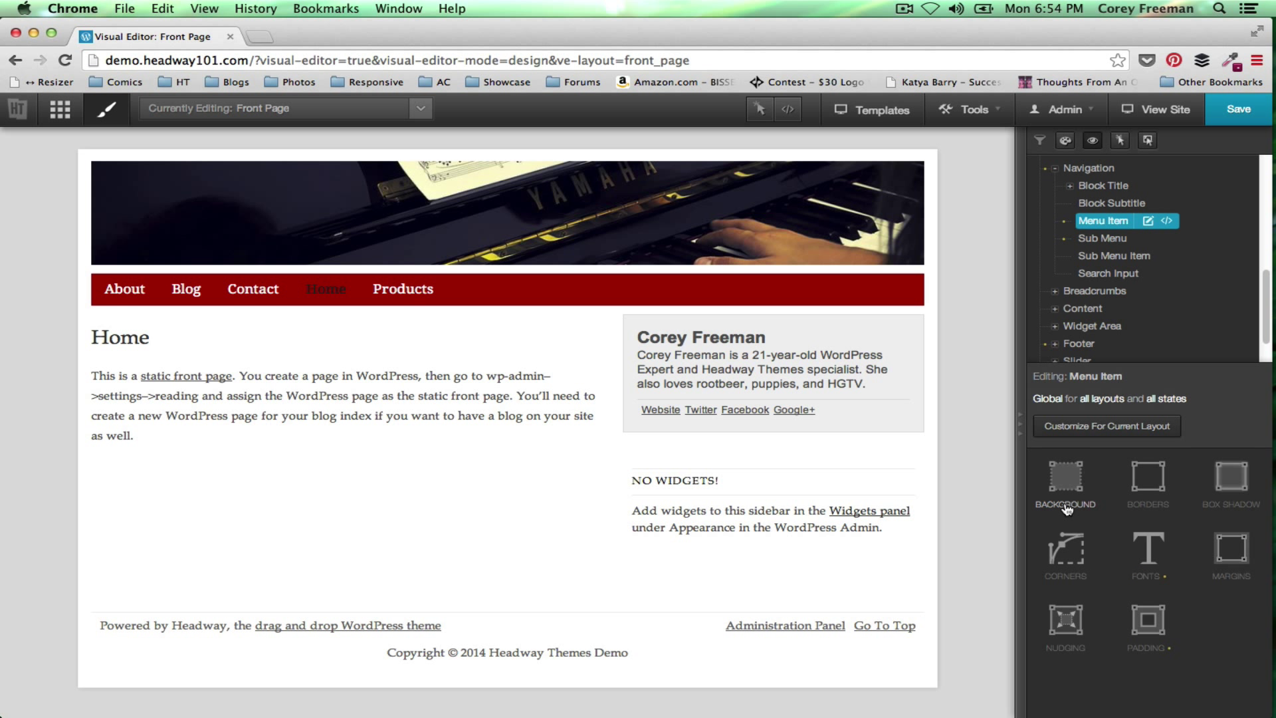
# Customize the menu items' borders and set the border color to white, using the saved swatch.
pyautogui.click(1155, 505)
pyautogui.click(1196, 581)
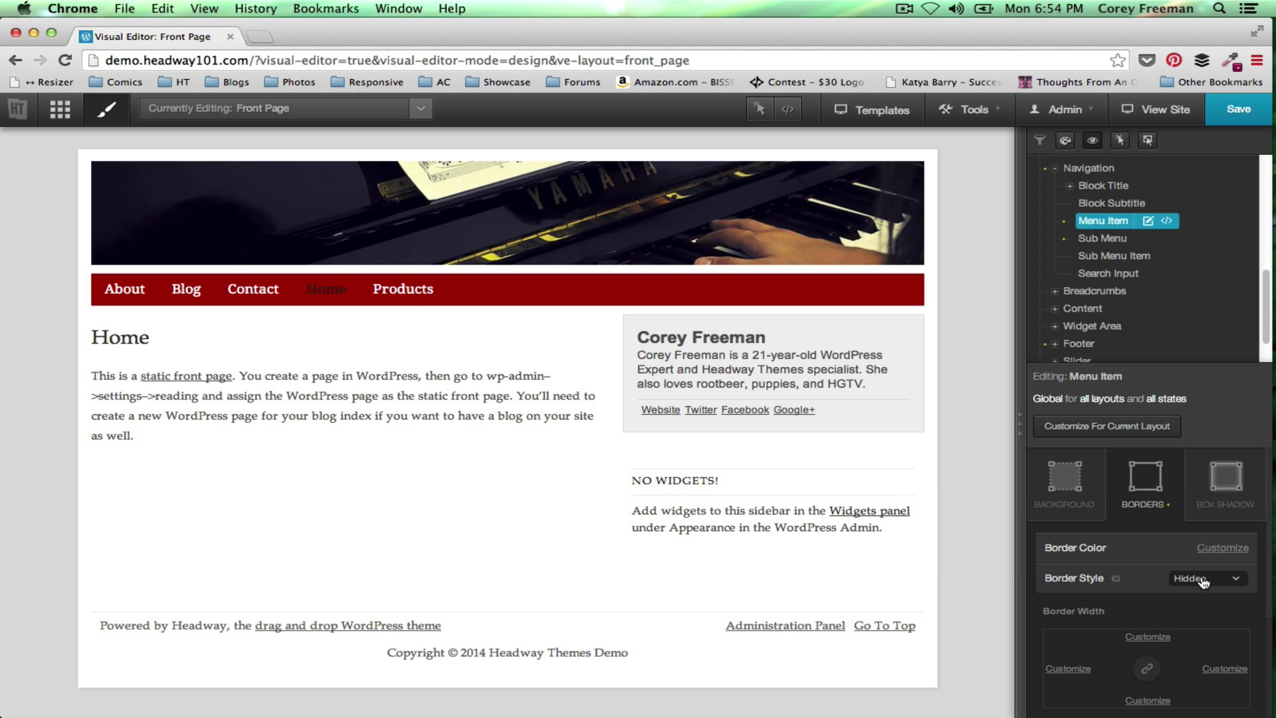
pyautogui.click(1224, 547)
pyautogui.click(1236, 549)
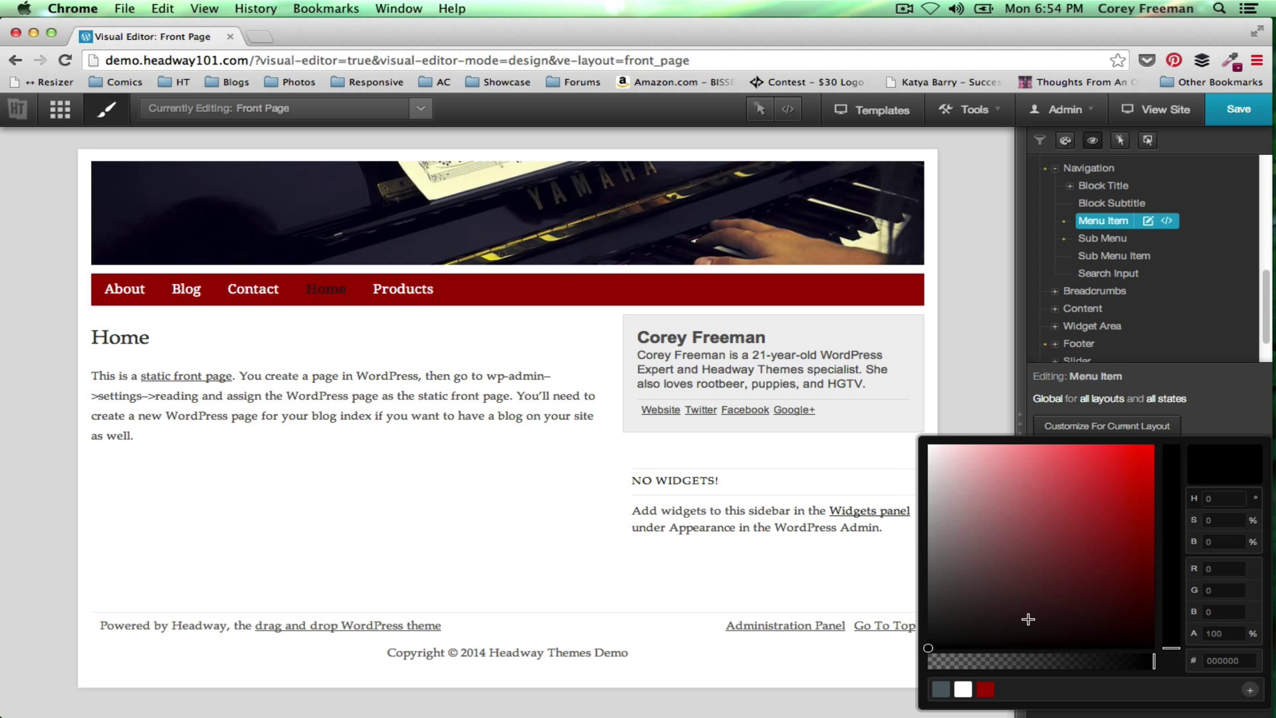
pyautogui.click(957, 691)
pyautogui.click(856, 658)
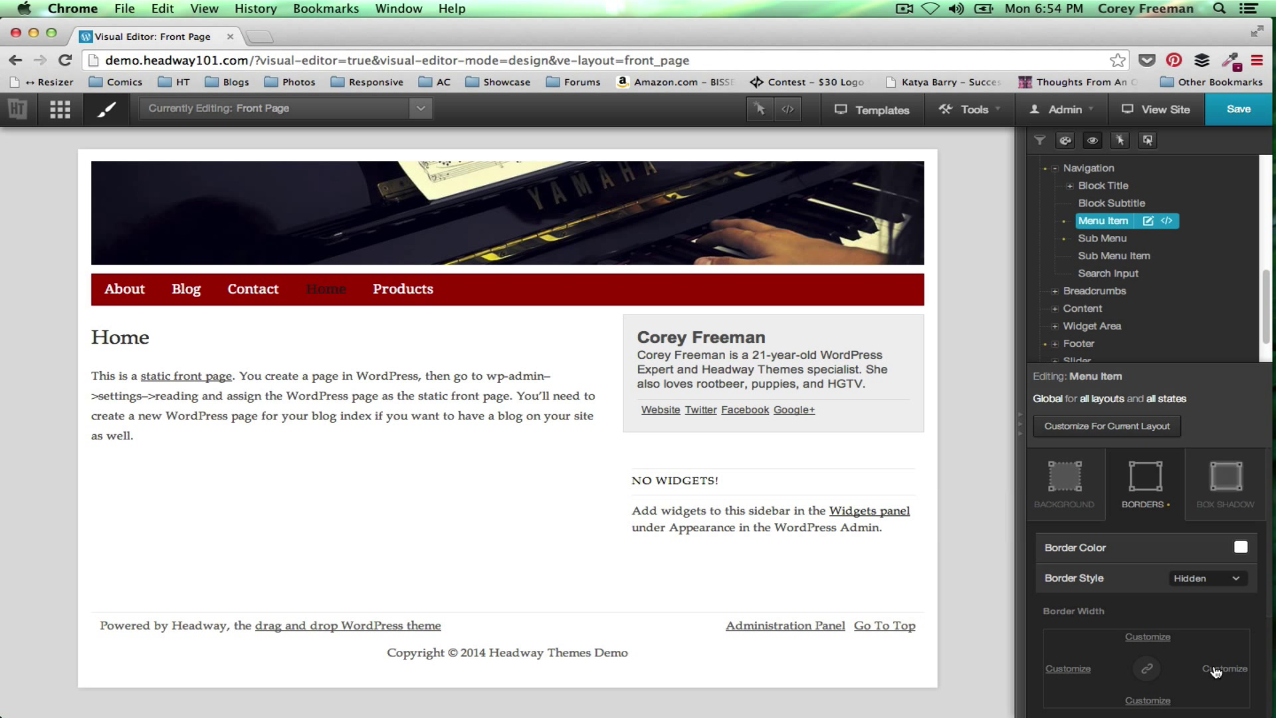
# Give the menu items a right border 3 px wide in the Grooved style, trying Solid and Double first.
pyautogui.click(1241, 668)
pyautogui.click(1209, 586)
pyautogui.click(1211, 585)
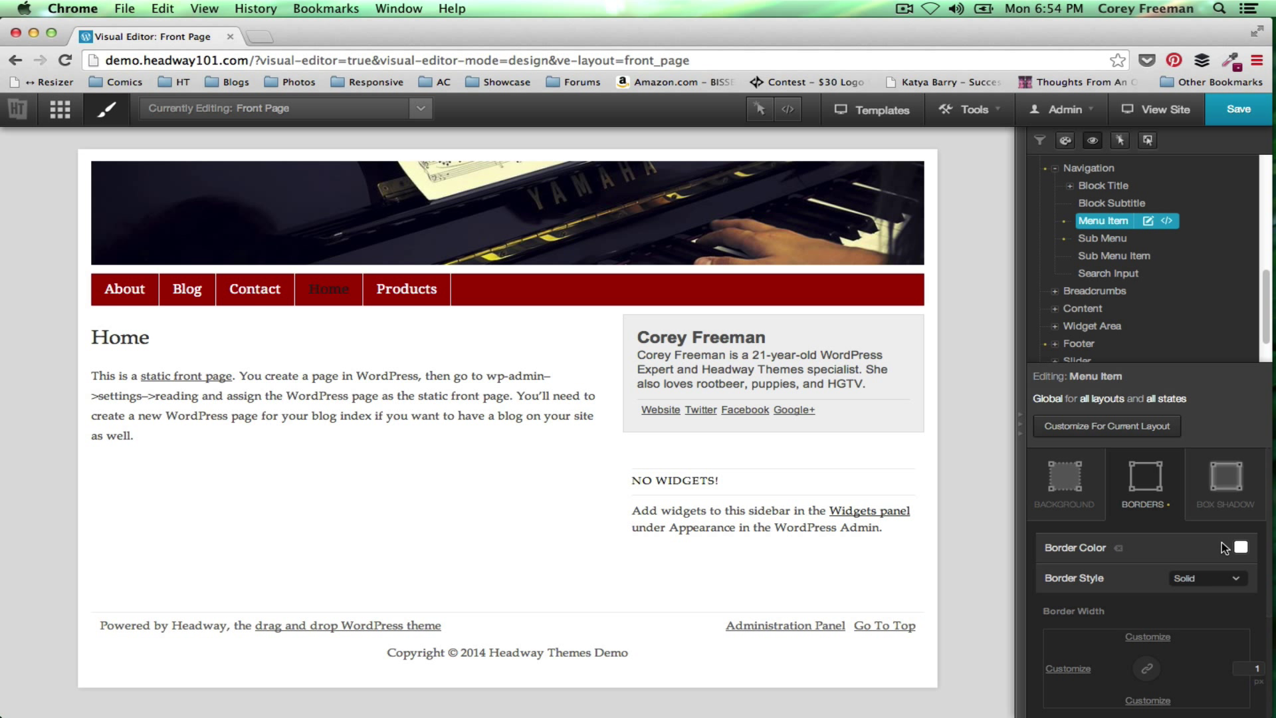
pyautogui.click(1204, 575)
pyautogui.click(1204, 618)
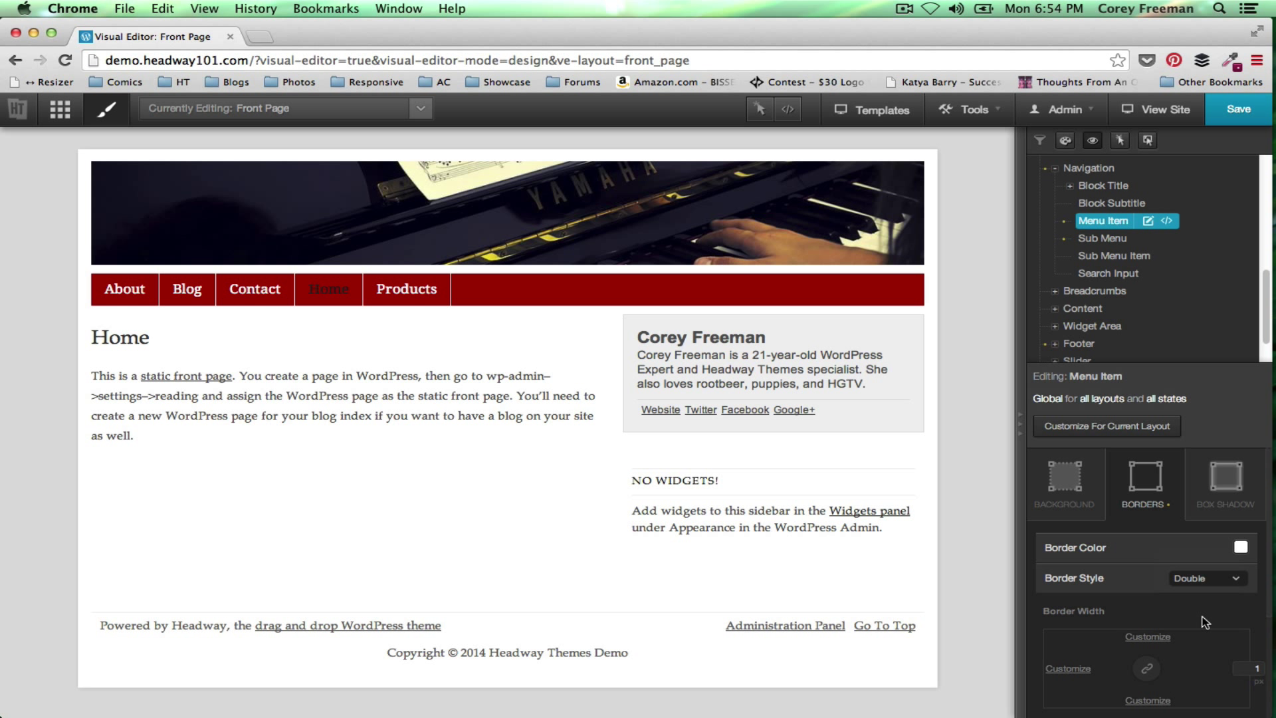
pyautogui.click(1204, 580)
pyautogui.click(1206, 593)
pyautogui.click(1255, 667)
pyautogui.write('3')
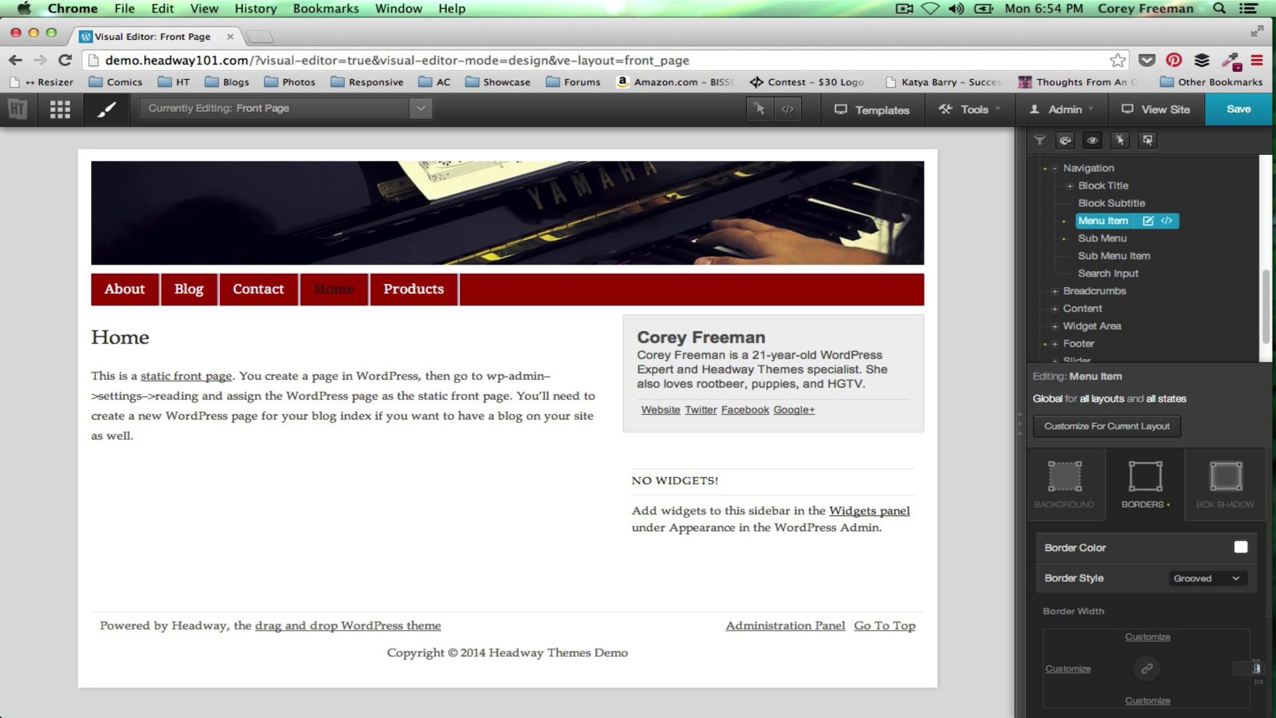
# Set the menu items' right border width to 1 px, change its style to Solid, and close the border settings.
pyautogui.write('5')
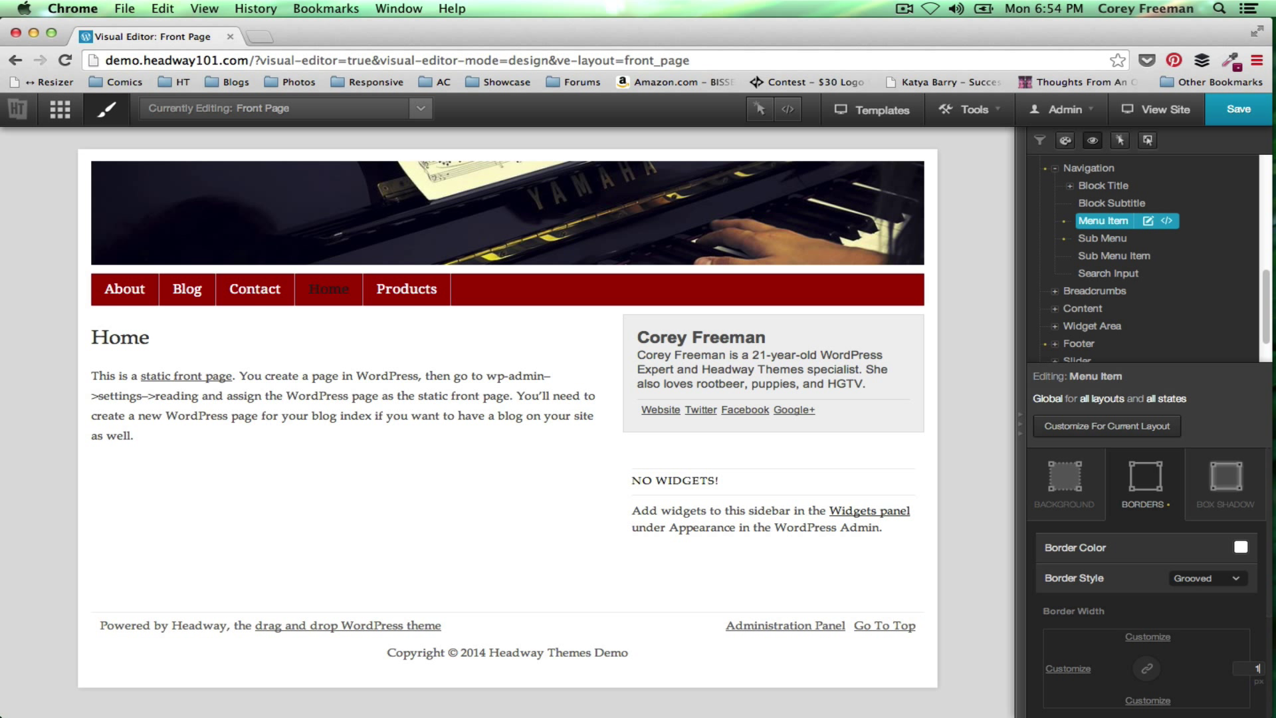
pyautogui.click(1229, 578)
pyautogui.click(1228, 591)
pyautogui.click(1213, 577)
pyautogui.click(1197, 512)
pyautogui.click(1141, 490)
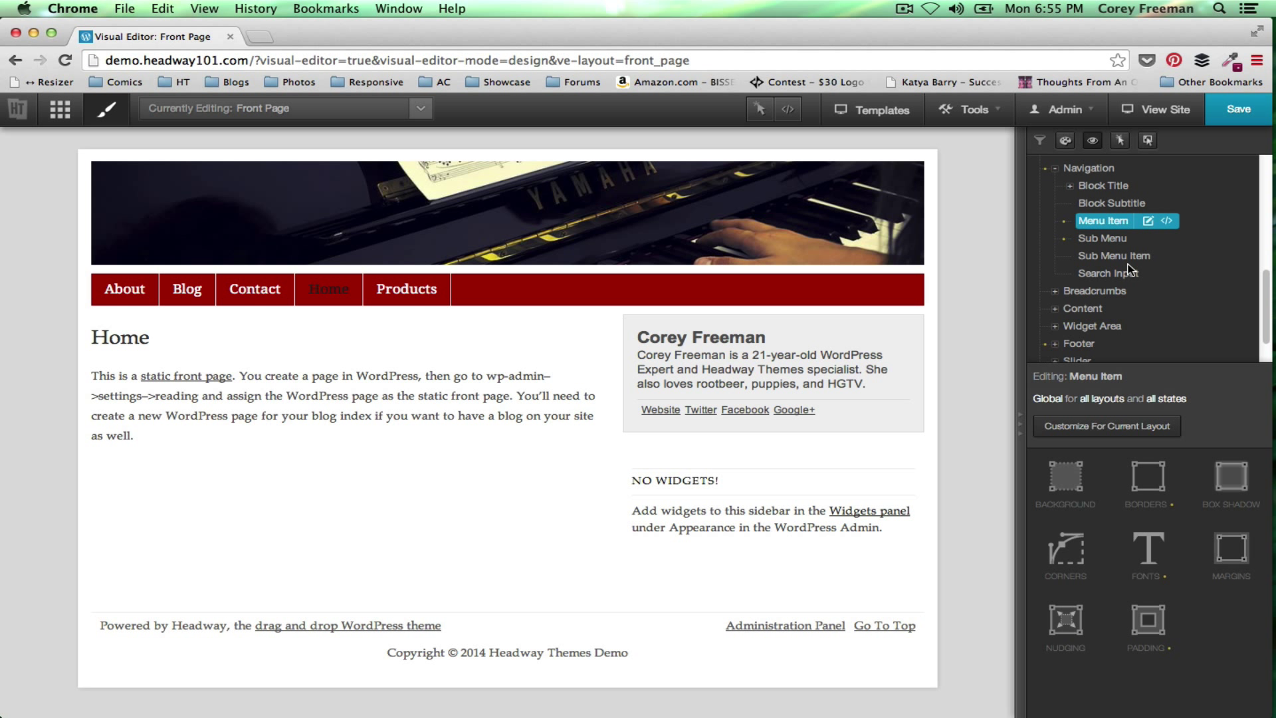
# Edit the Selected state of the Home menu item using the inspector and set its background color to white.
pyautogui.click(762, 110)
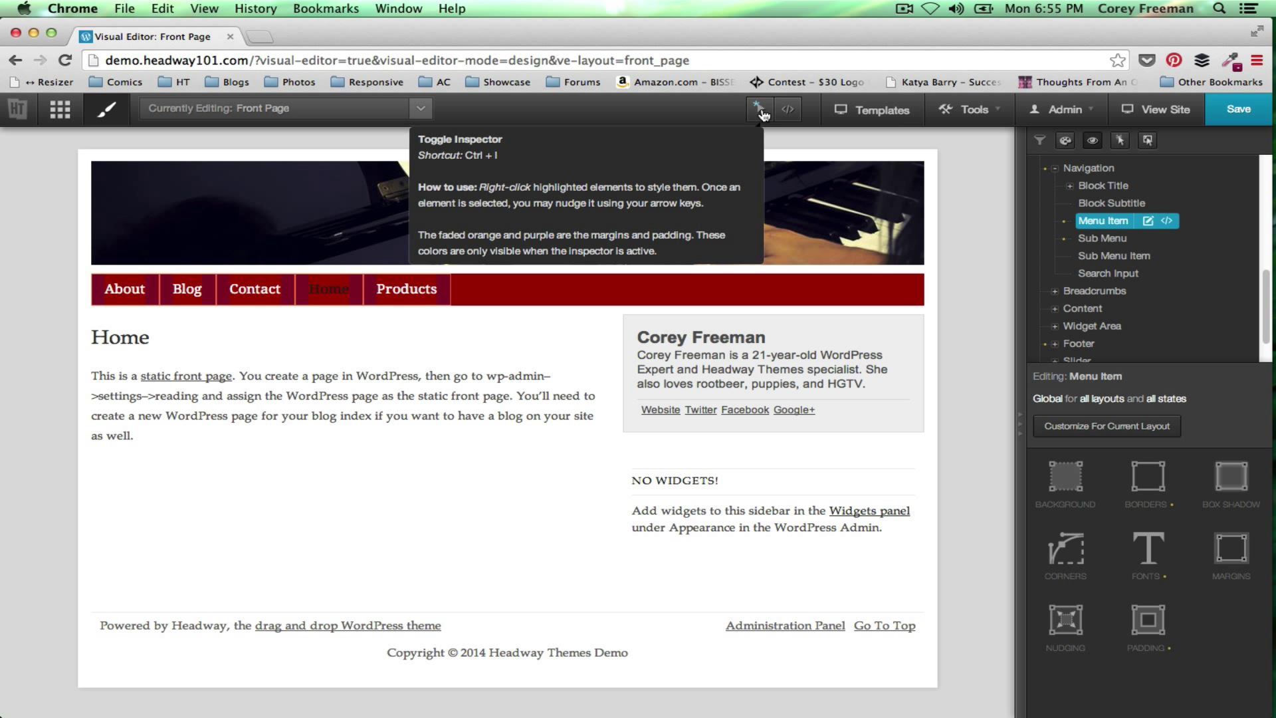
pyautogui.rightClick(336, 297)
pyautogui.moveTo(403, 357)
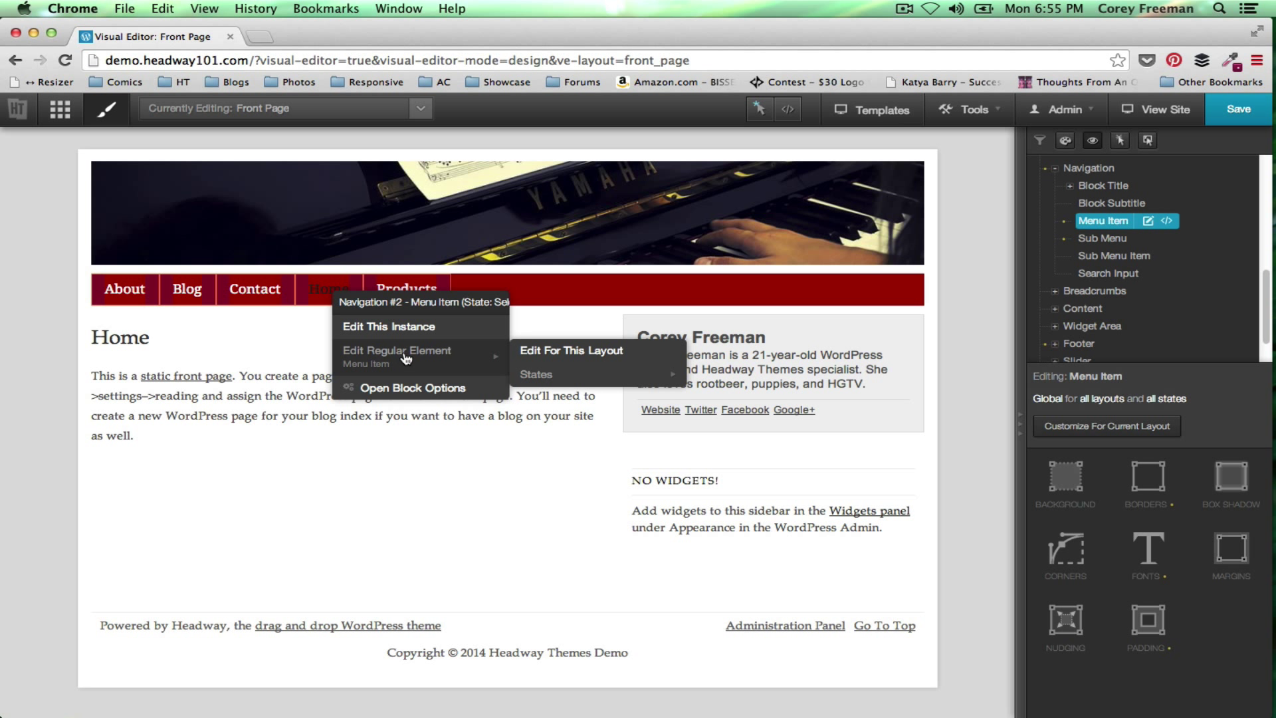
pyautogui.moveTo(566, 374)
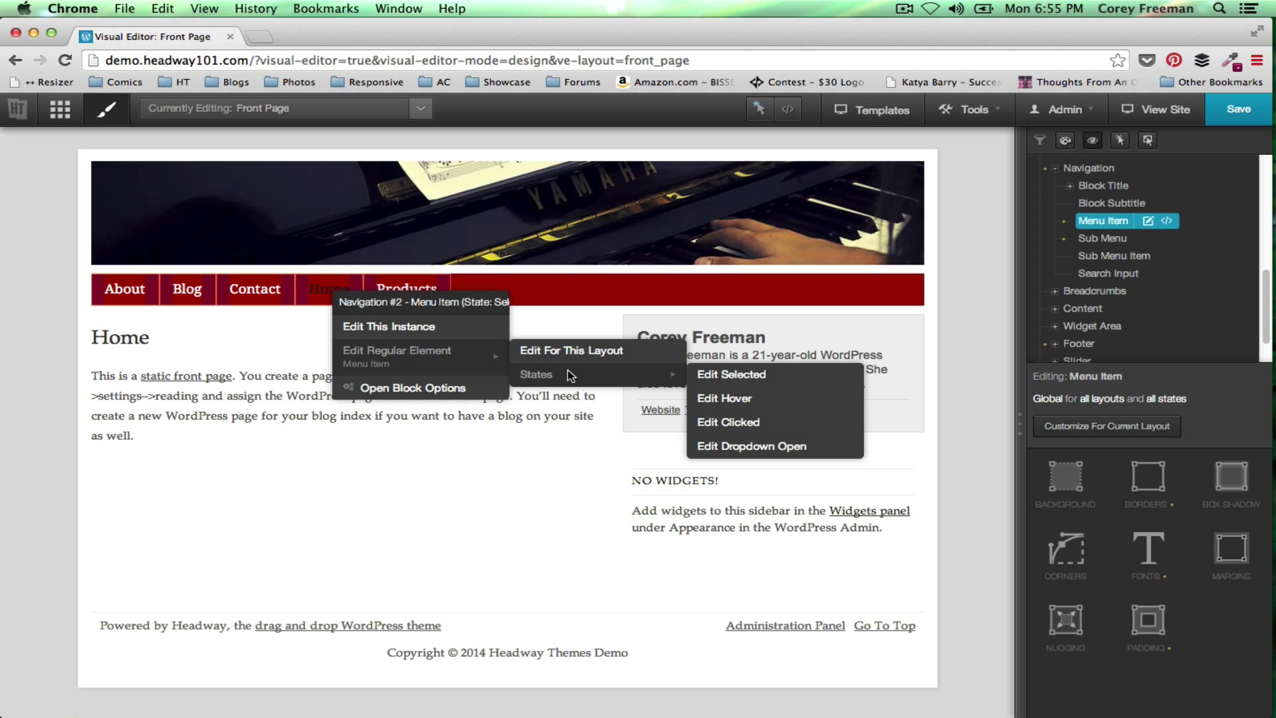
pyautogui.click(703, 382)
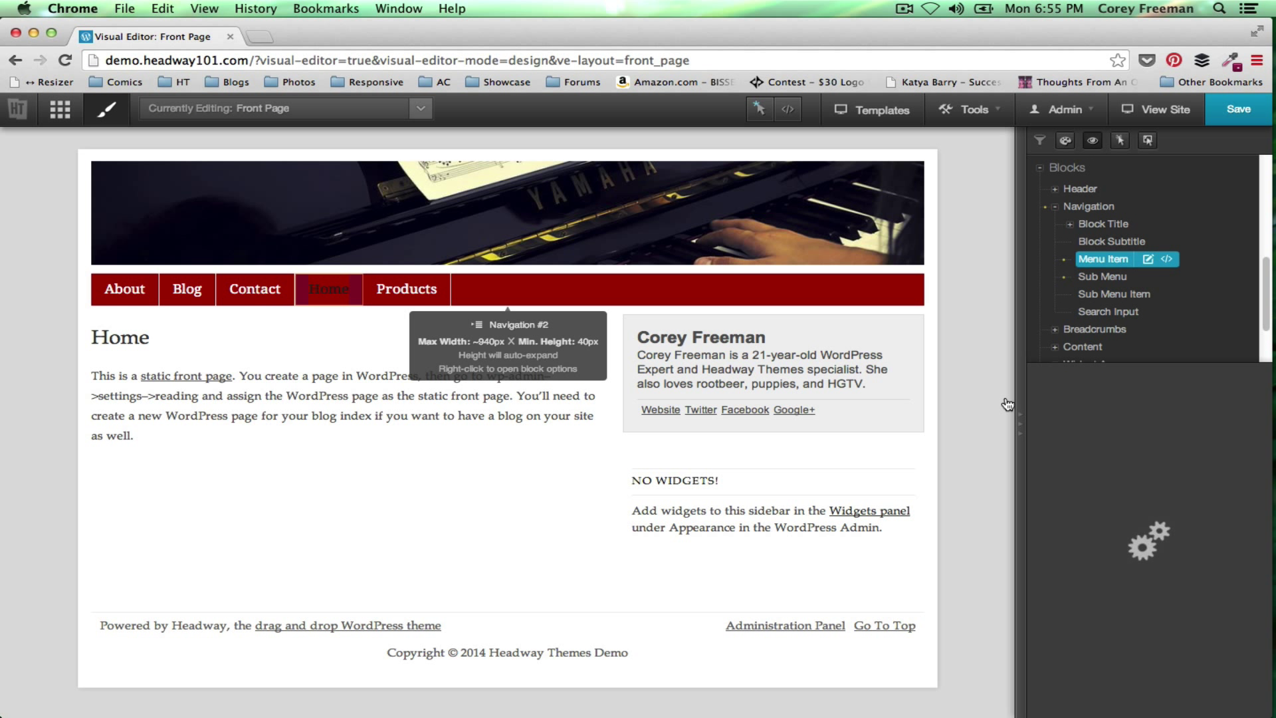
pyautogui.click(1090, 500)
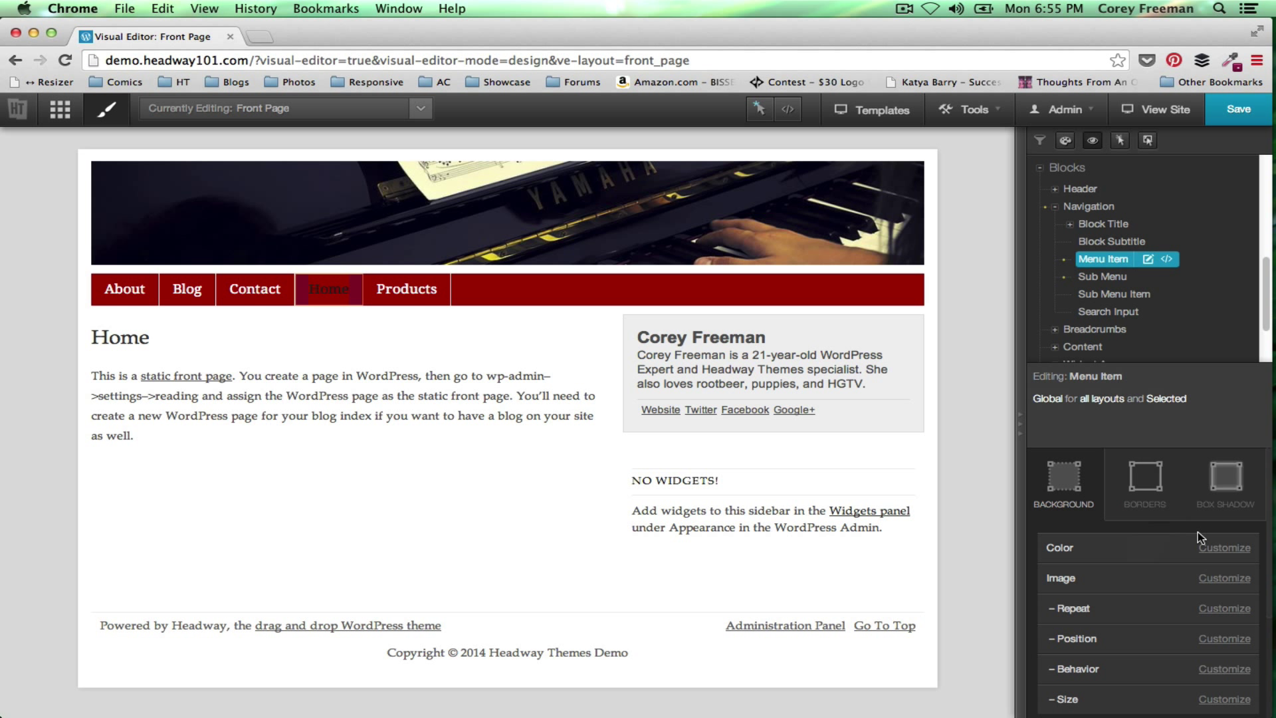
pyautogui.click(1241, 547)
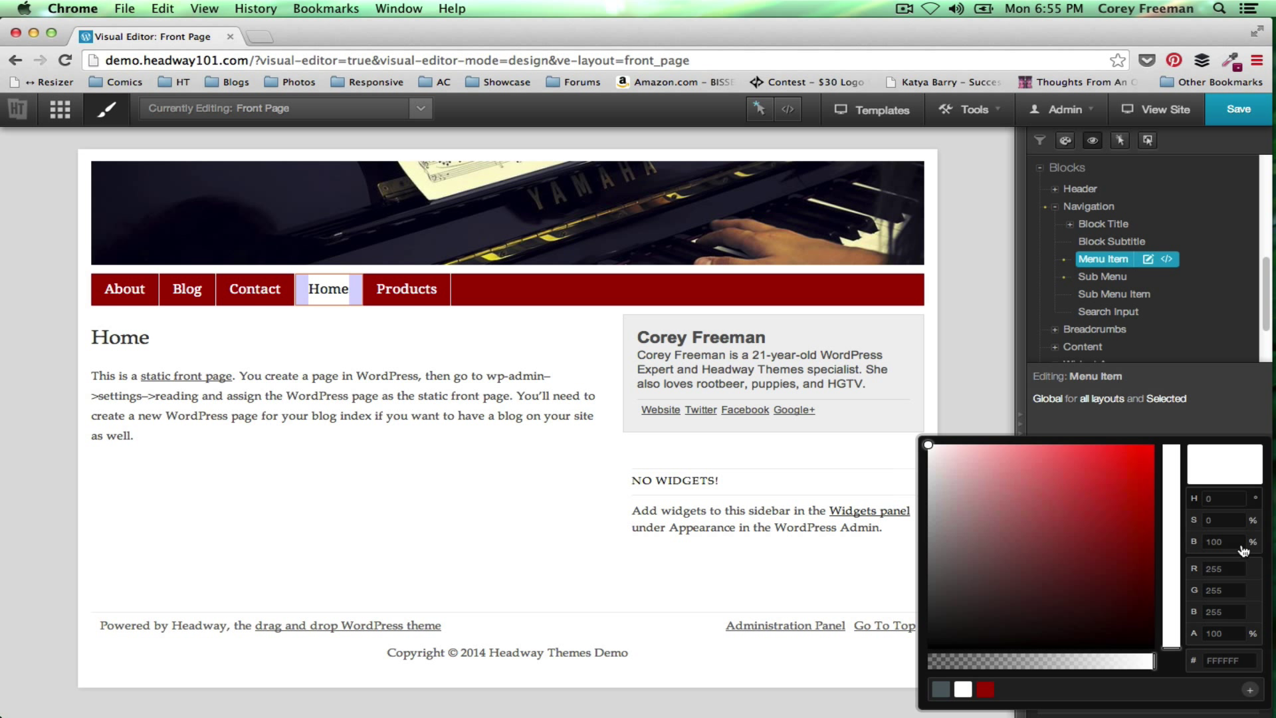
pyautogui.click(686, 537)
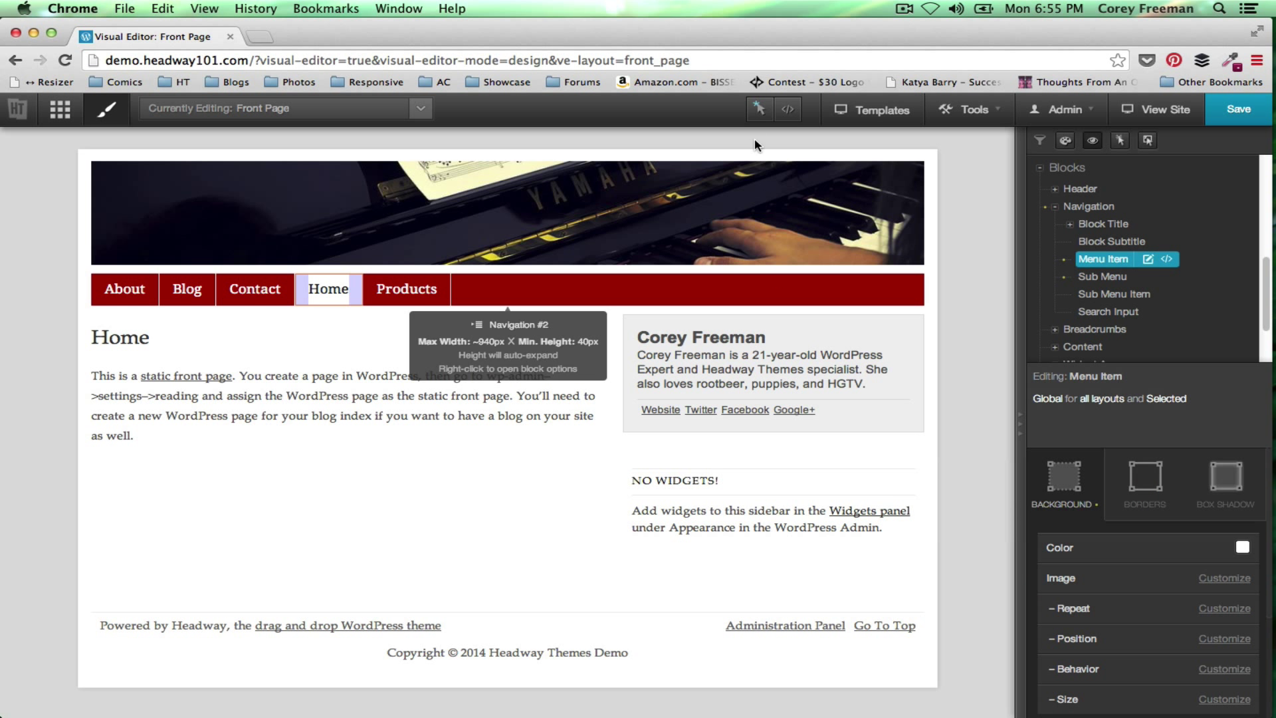
pyautogui.click(1093, 483)
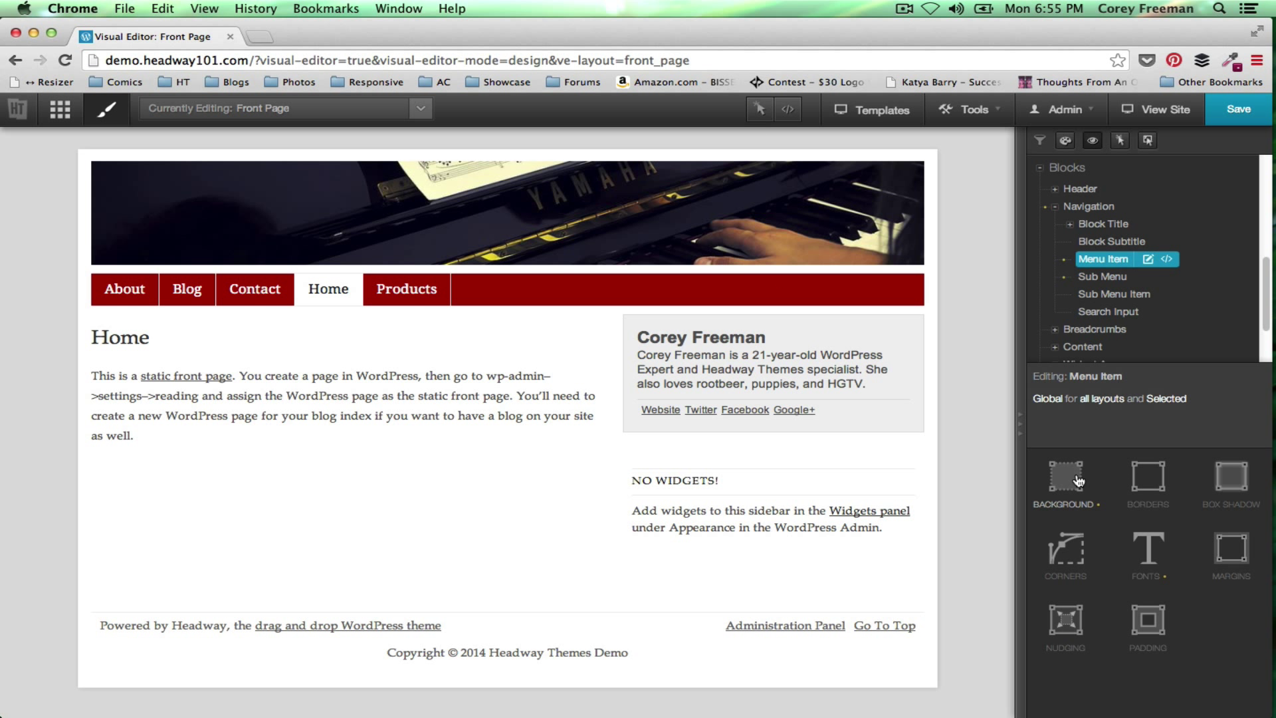
# Set the selected menu item's font color to dark red, using the saved swatch.
pyautogui.click(1159, 558)
pyautogui.click(1240, 558)
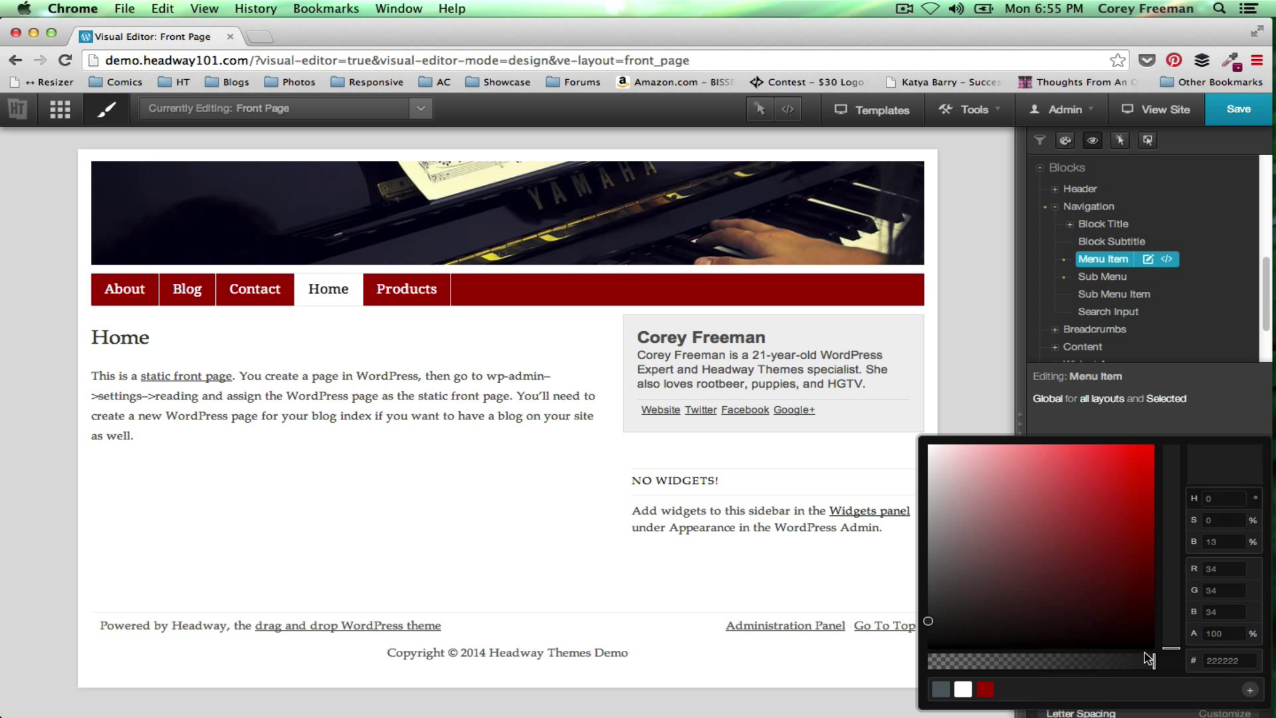
pyautogui.click(984, 691)
pyautogui.click(611, 534)
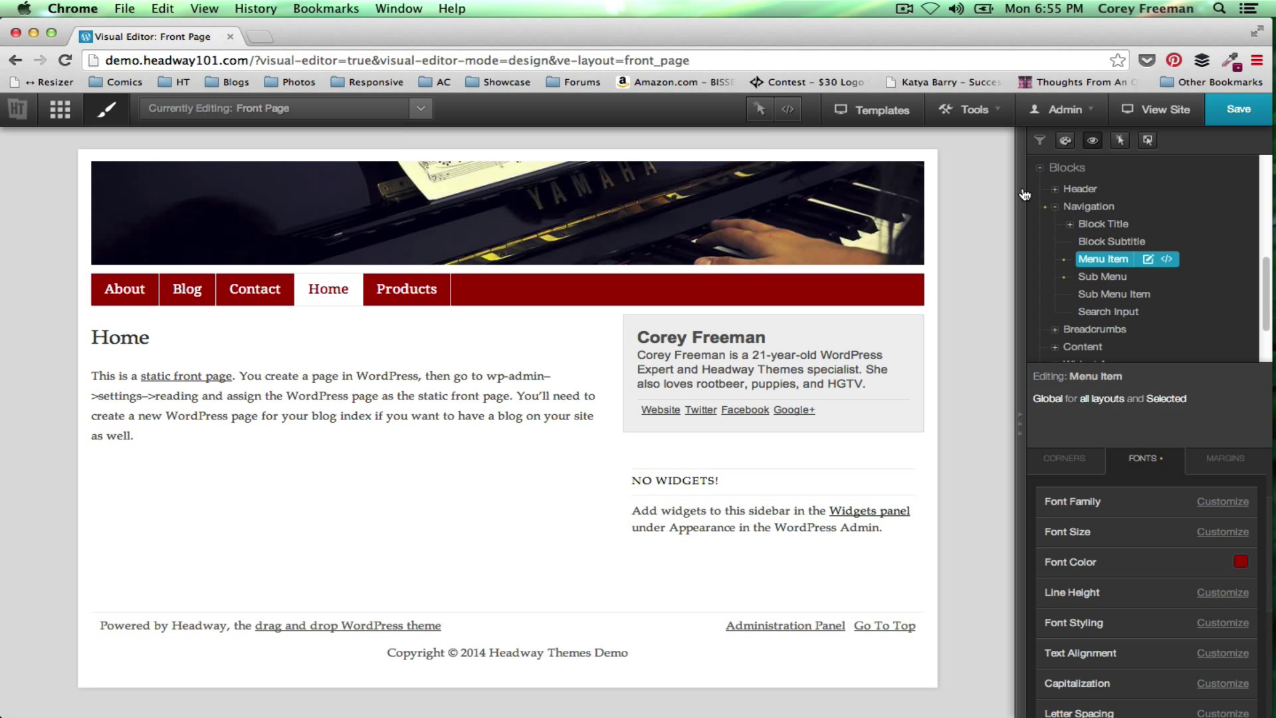
# Change the border style of the whole Navigation block to Hidden.
pyautogui.click(1090, 209)
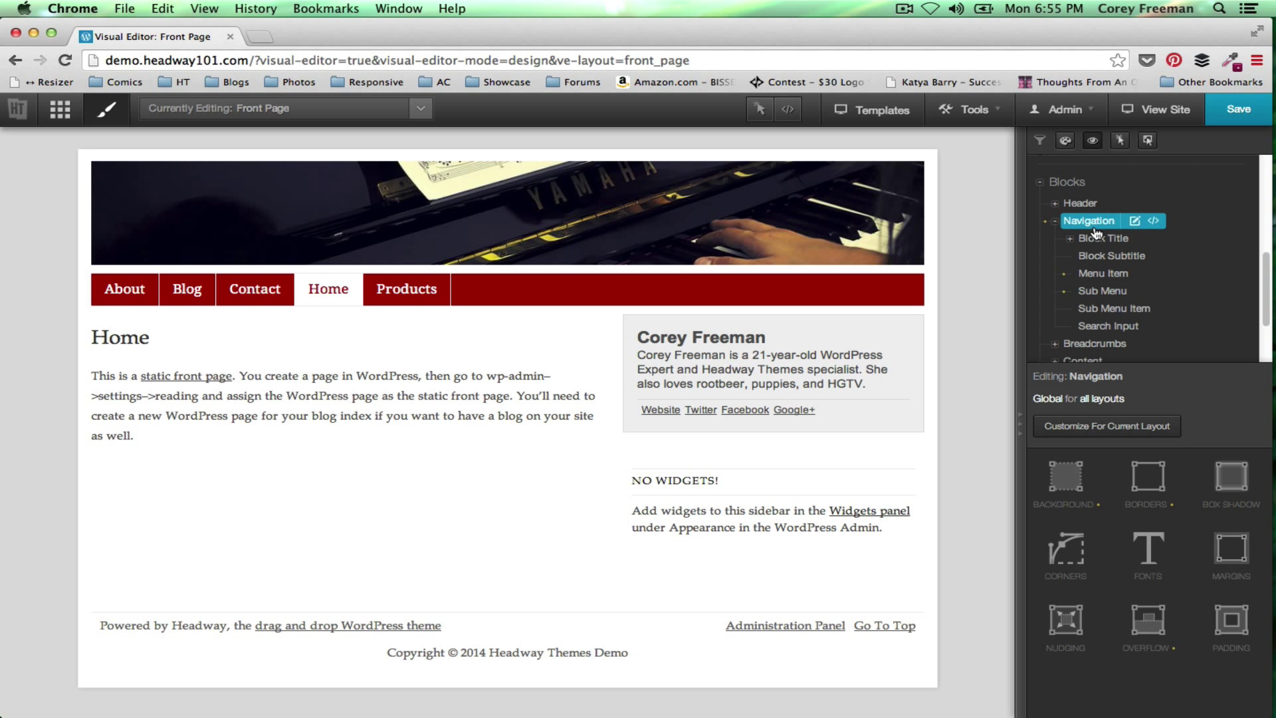
pyautogui.click(1123, 487)
pyautogui.click(1193, 578)
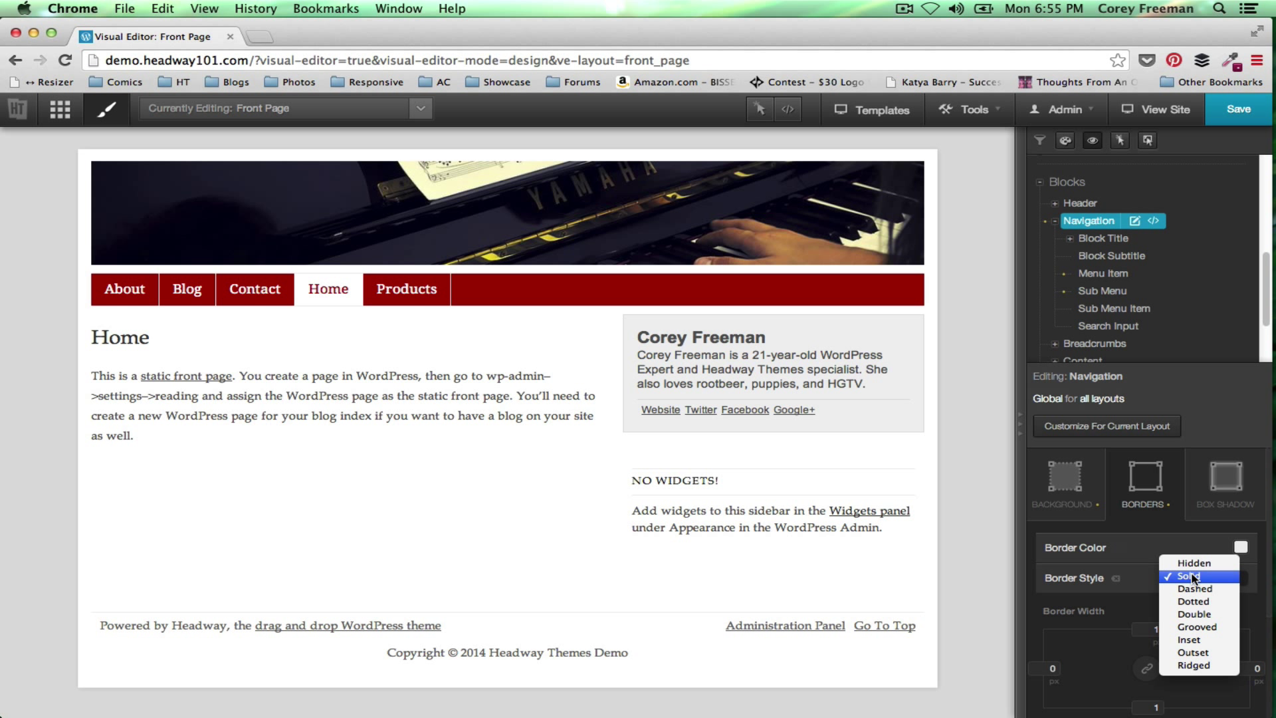
pyautogui.click(1193, 561)
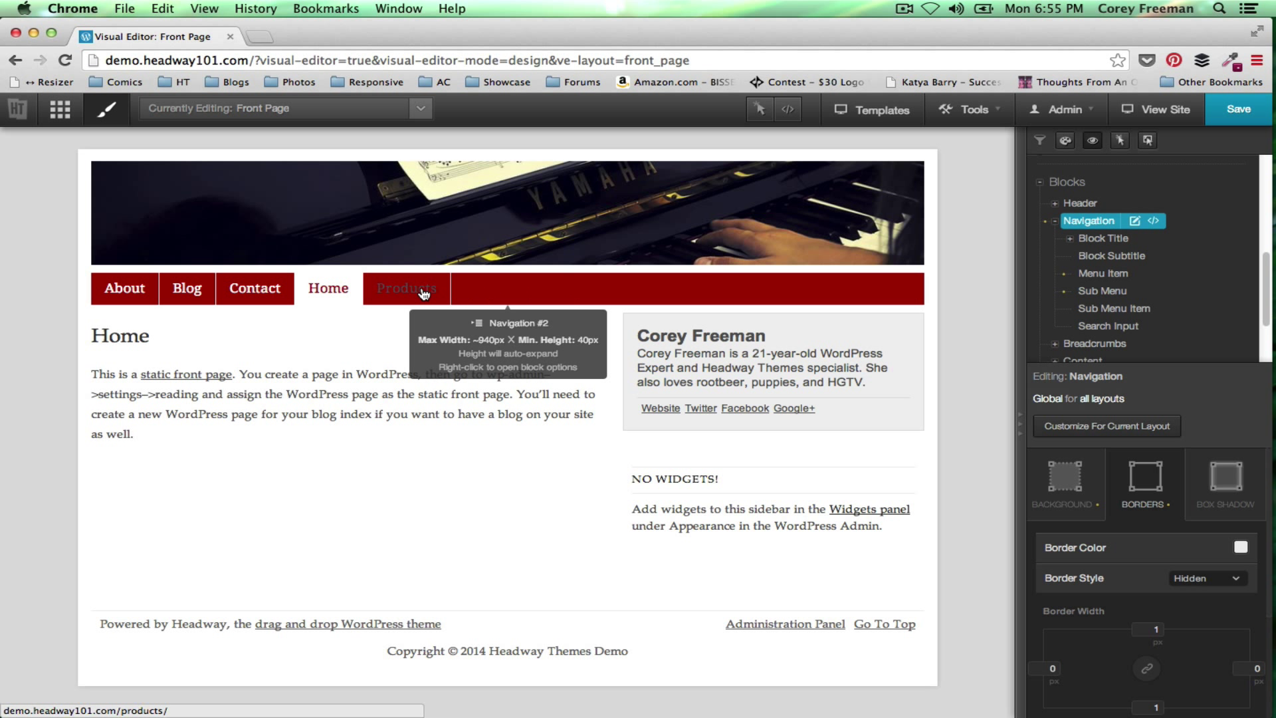
# Edit the Hover state of the Products menu item for the regular element and set its font color to the saved dark red.
pyautogui.click(756, 111)
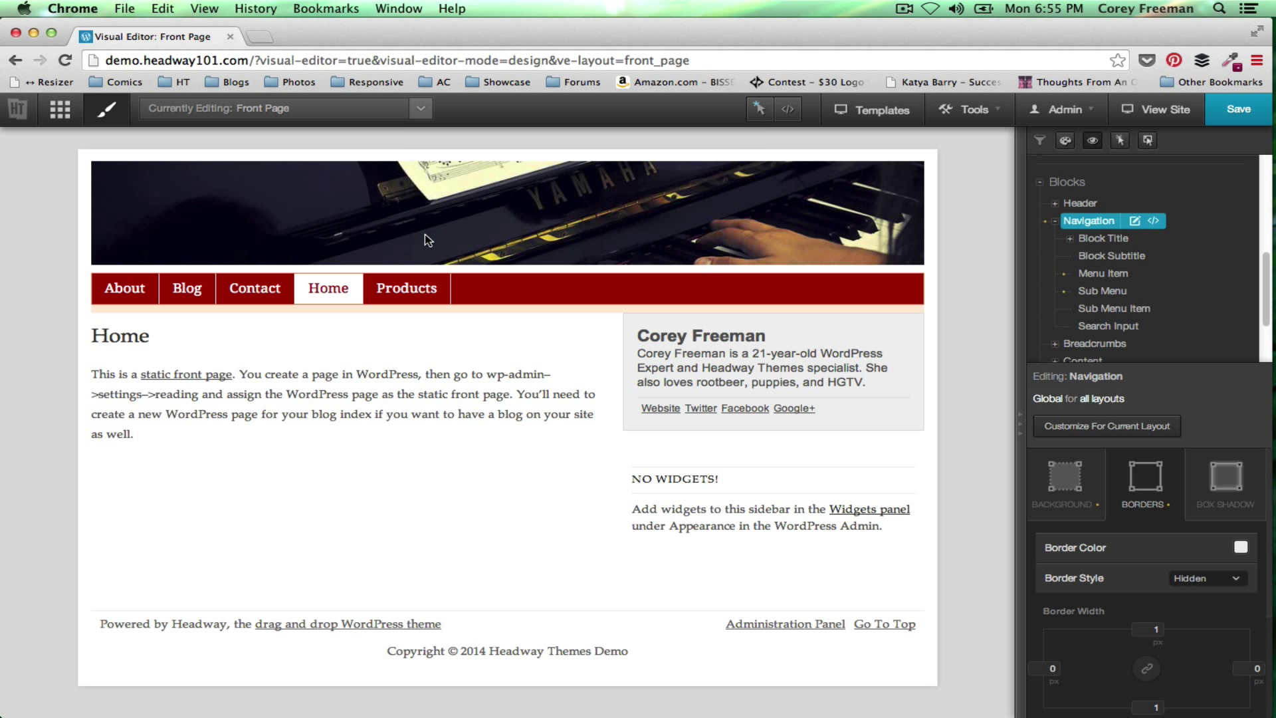
pyautogui.rightClick(427, 296)
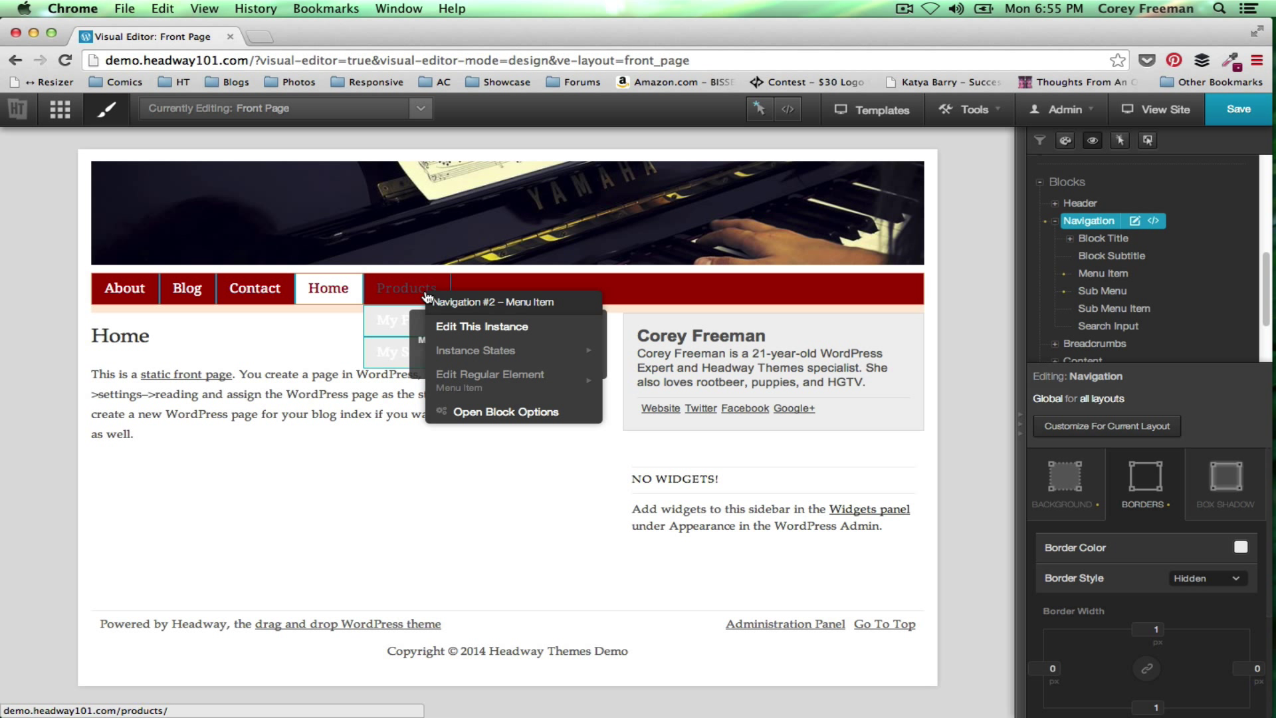
pyautogui.moveTo(538, 376)
pyautogui.moveTo(662, 399)
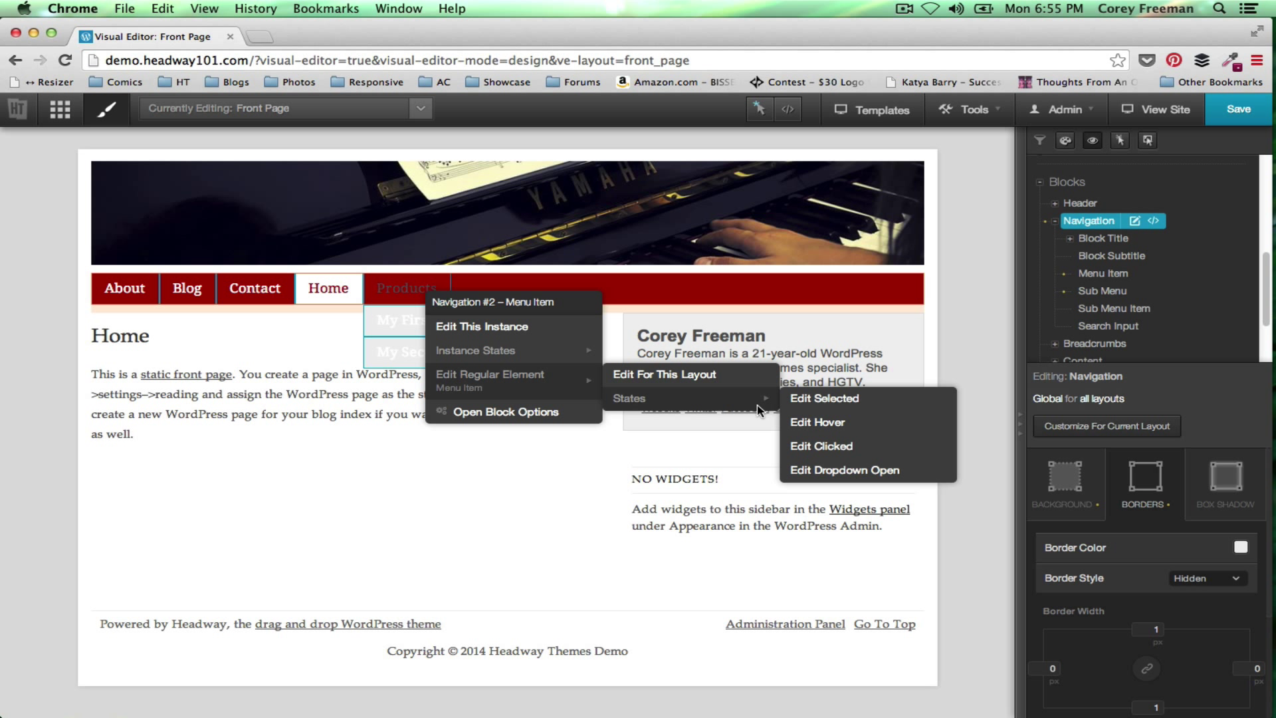
pyautogui.click(824, 425)
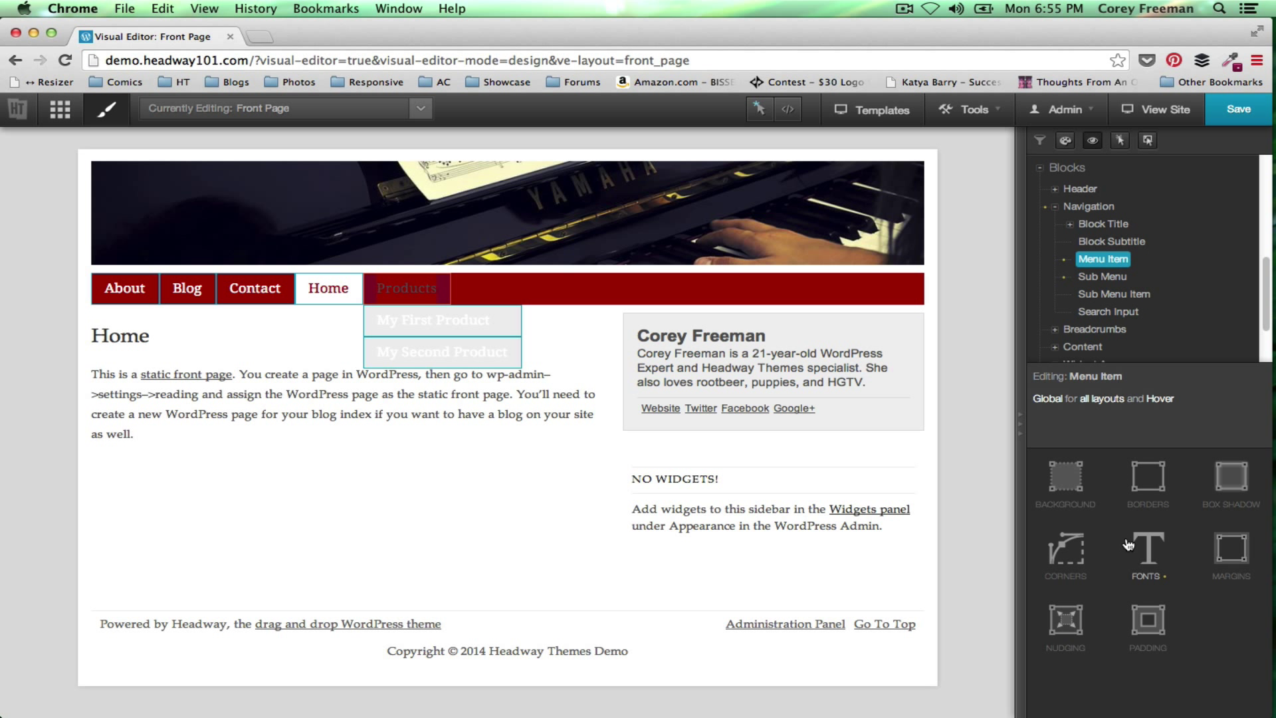
pyautogui.click(1147, 551)
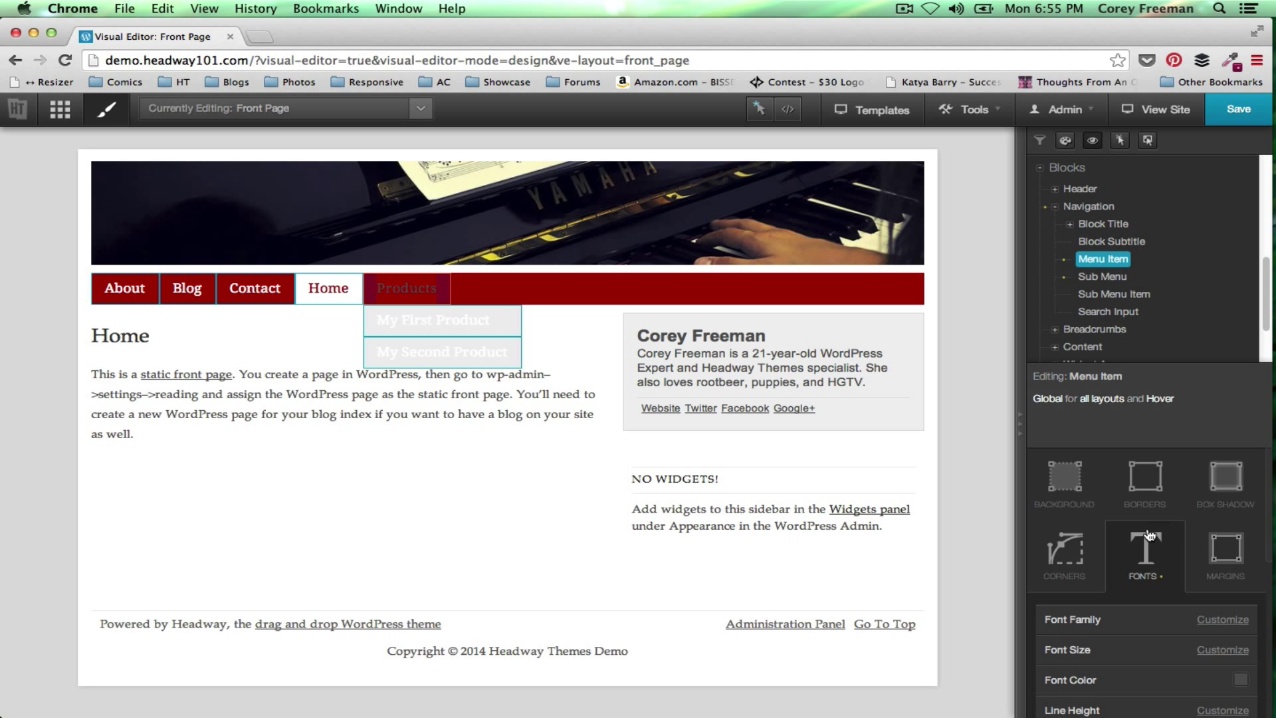
pyautogui.scroll(-1, 1209, 624)
pyautogui.click(1240, 659)
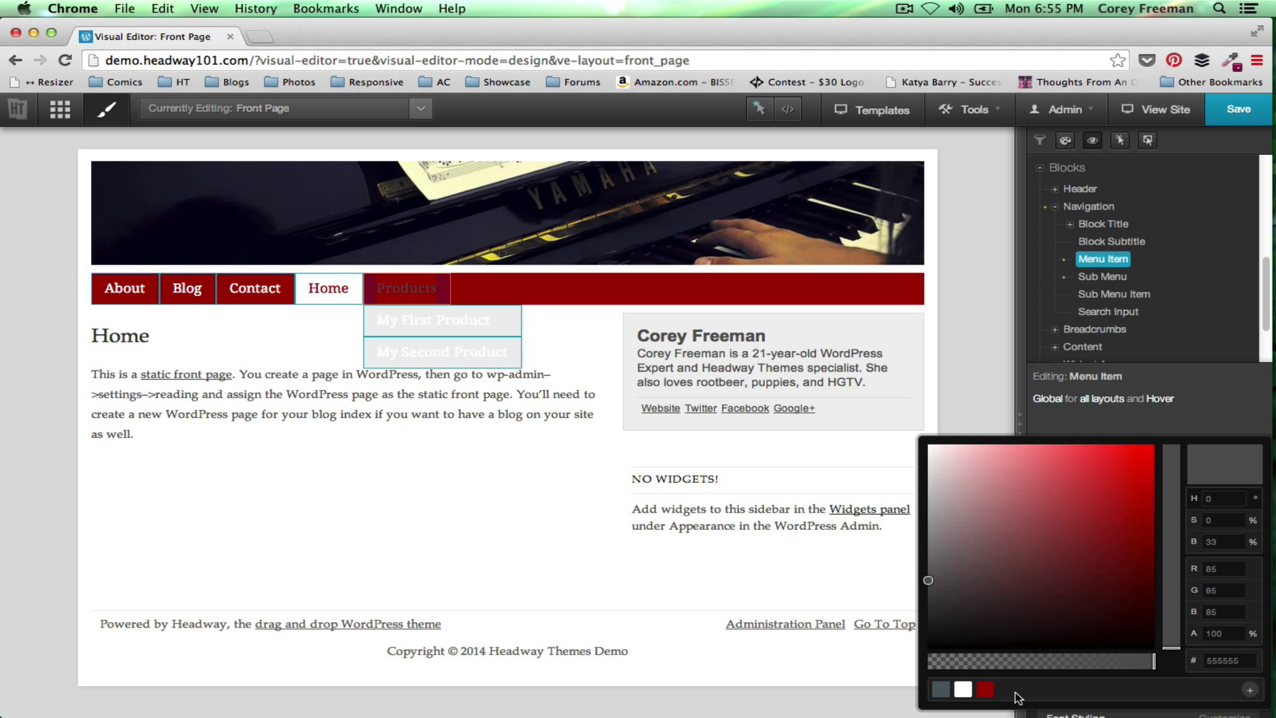
pyautogui.click(985, 692)
pyautogui.click(890, 578)
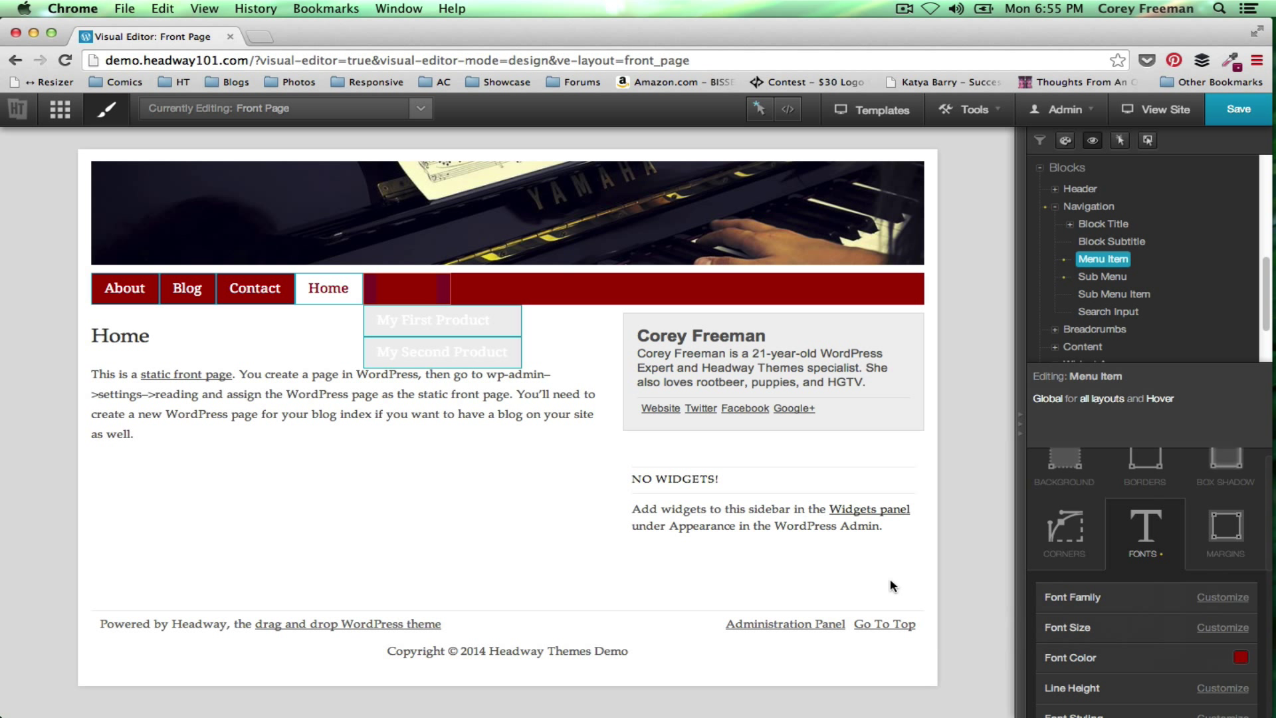
# Set the background color of the menu items' Hover state to white (FFFFFF).
pyautogui.click(1057, 465)
pyautogui.click(1210, 524)
pyautogui.click(1242, 532)
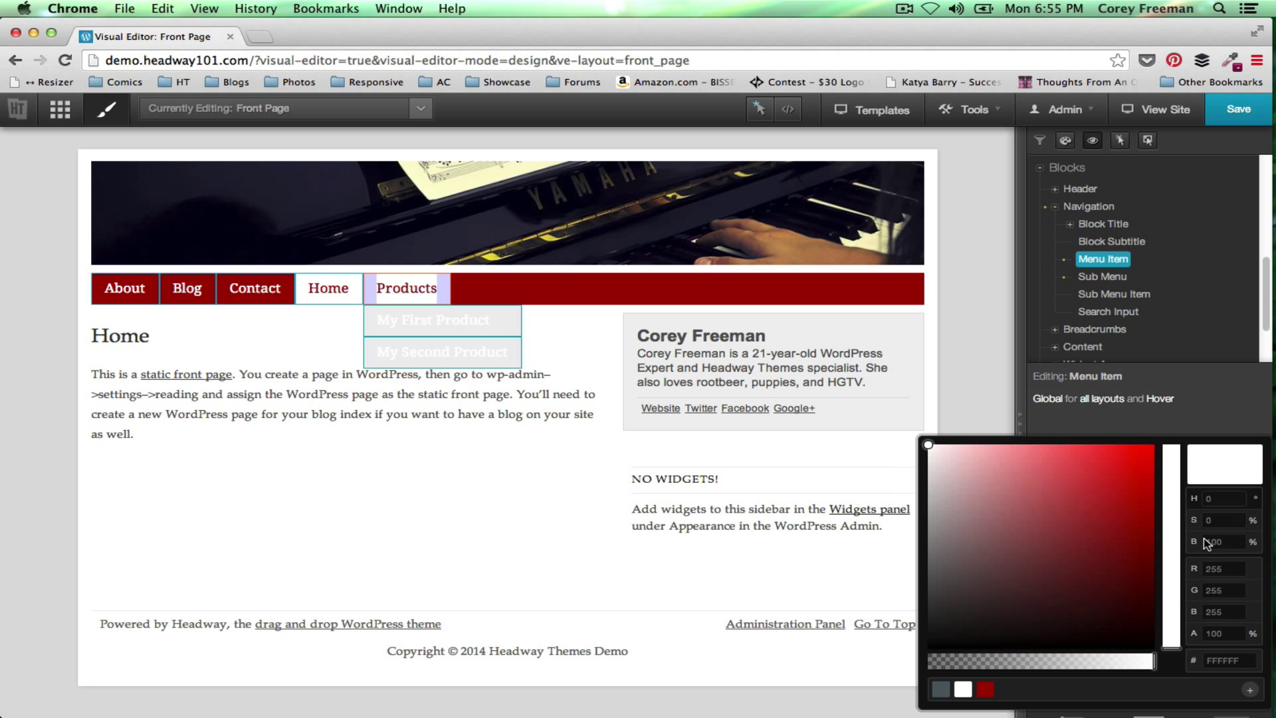
pyautogui.click(479, 495)
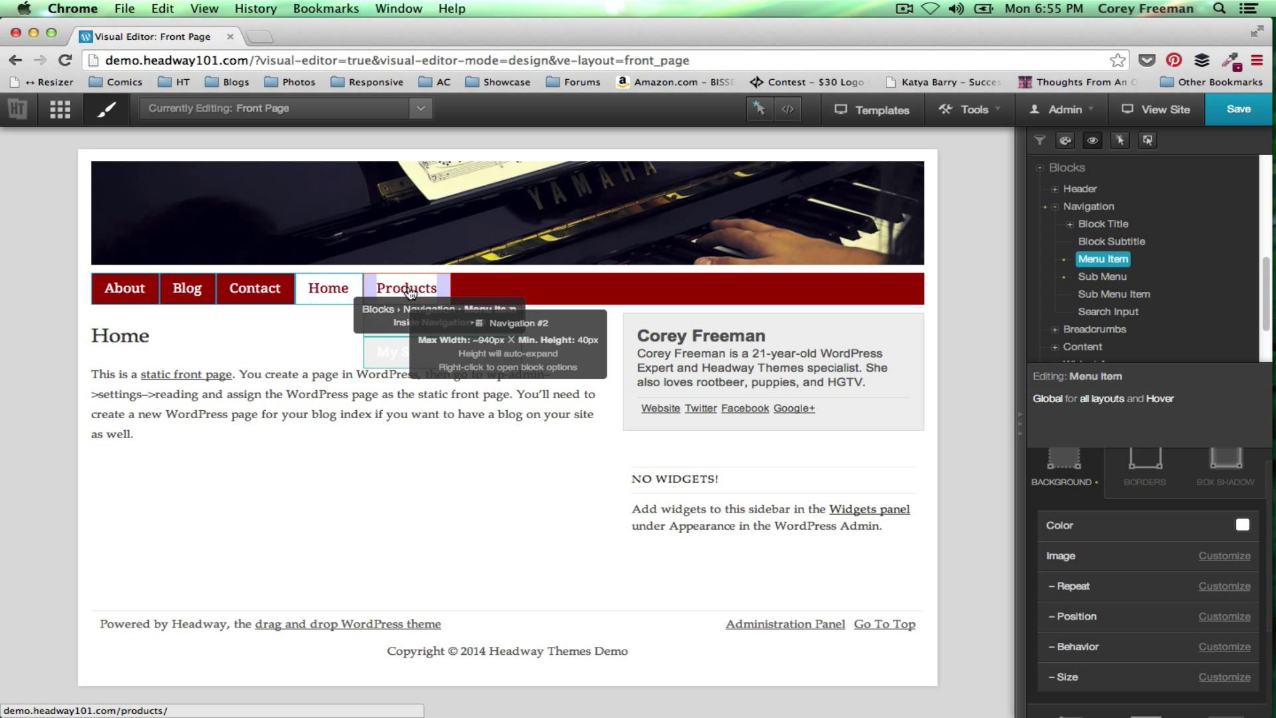
# Set the Sub Menu background color to the saved dark red and check the drop-down under Products.
pyautogui.click(1103, 276)
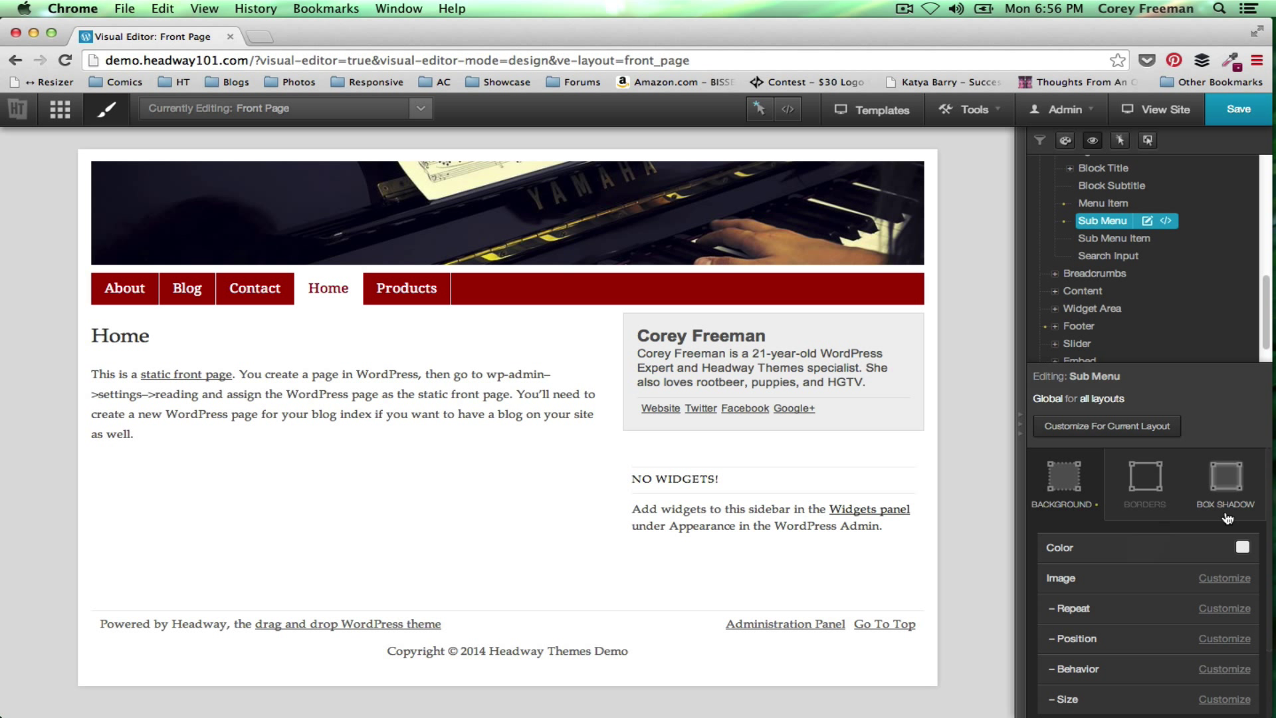
pyautogui.click(1242, 548)
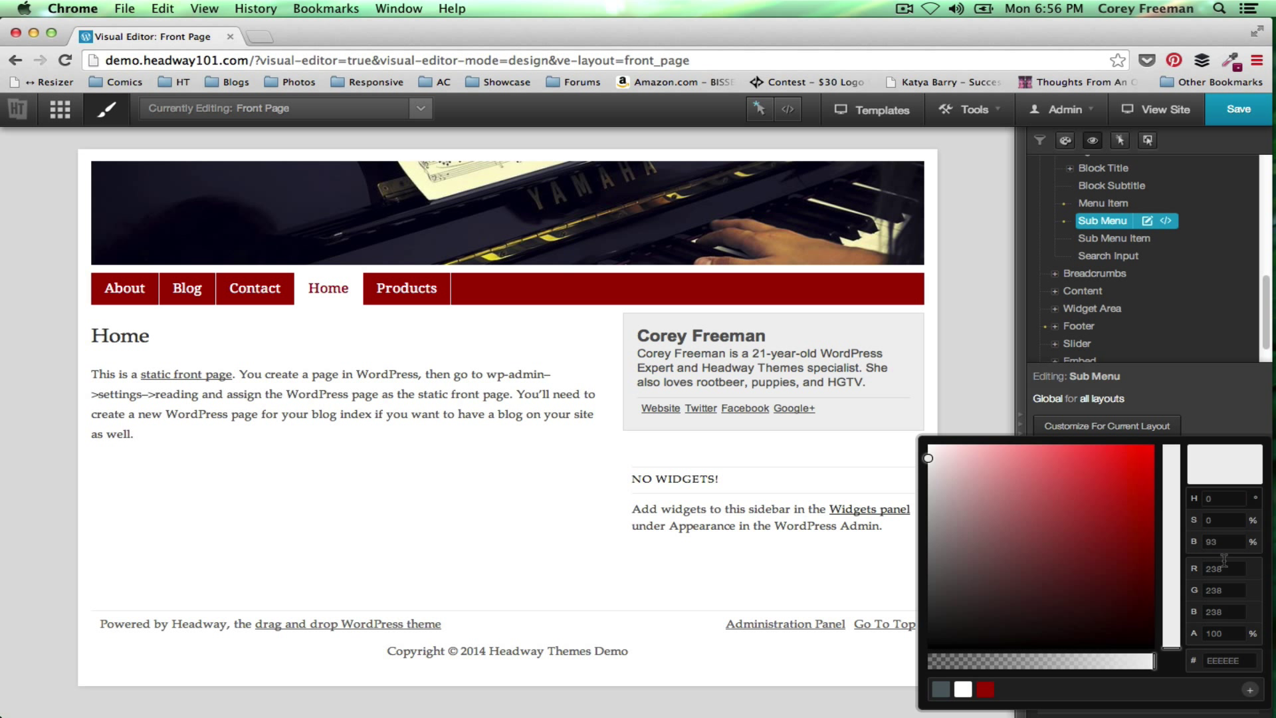
pyautogui.click(986, 690)
pyautogui.click(466, 312)
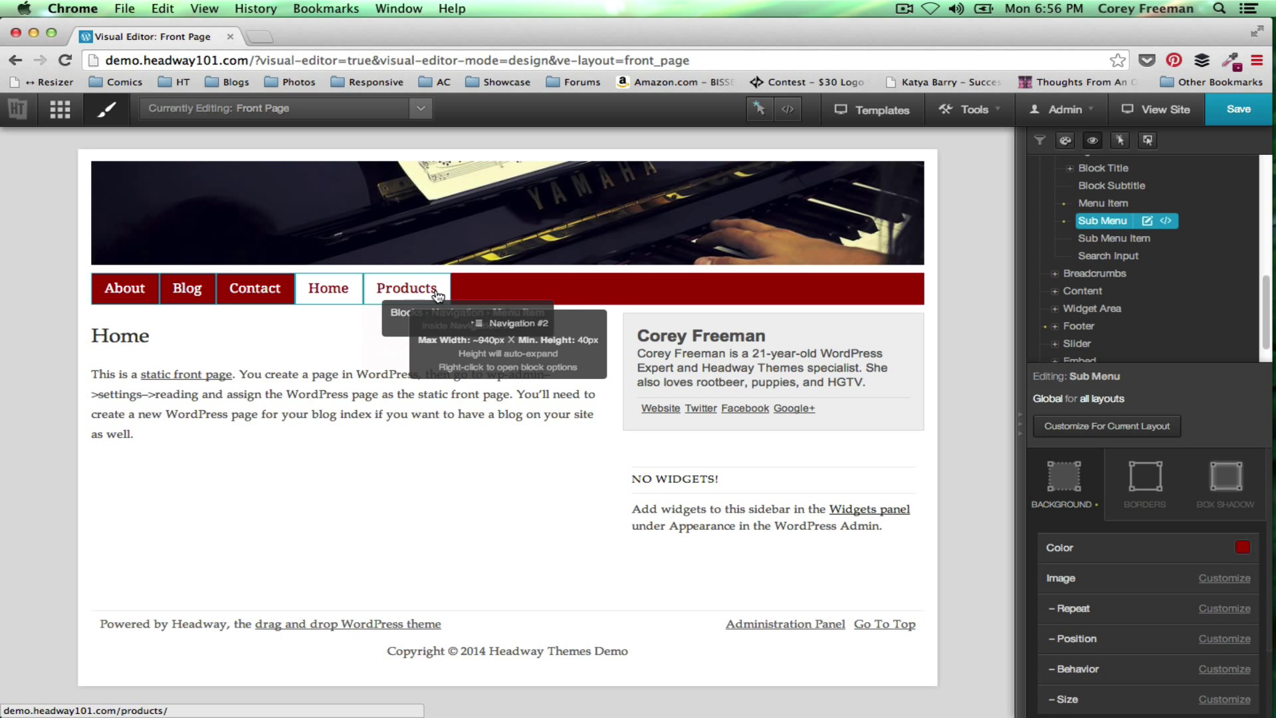
pyautogui.moveTo(404, 293)
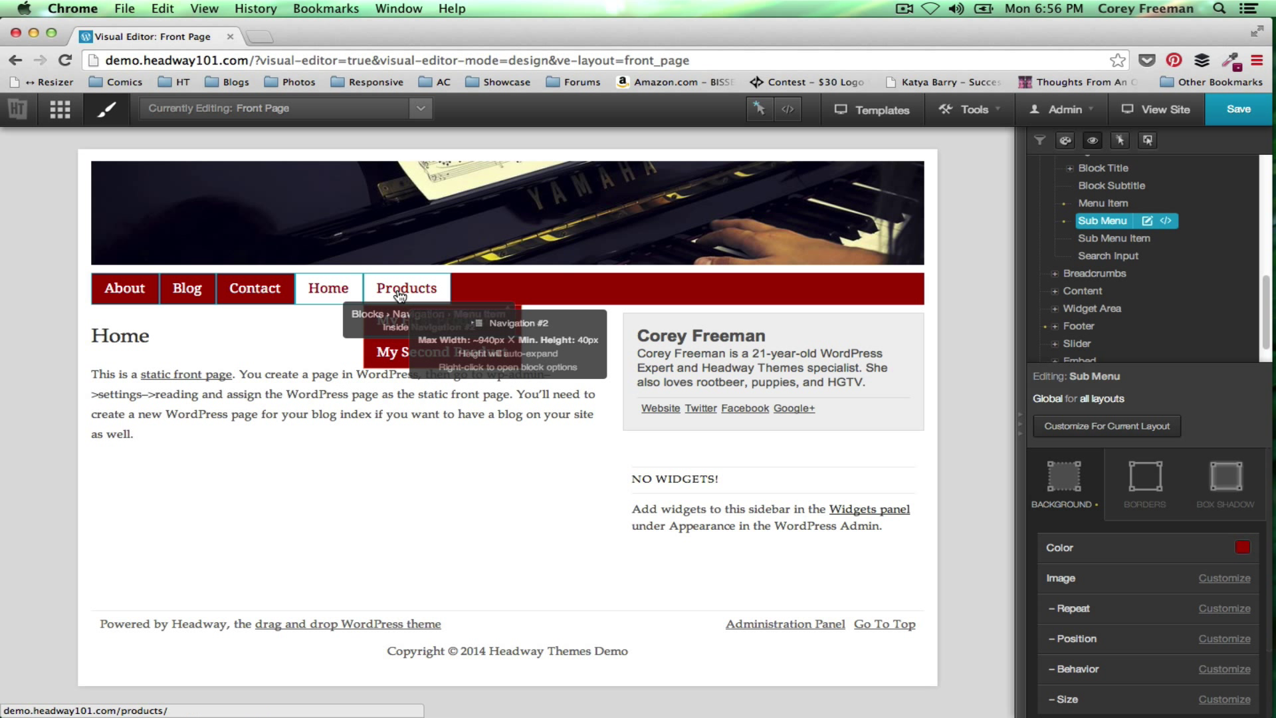
# Save the design changes and collapse the design editor's side panel.
pyautogui.rightClick(747, 300)
pyautogui.moveTo(810, 352)
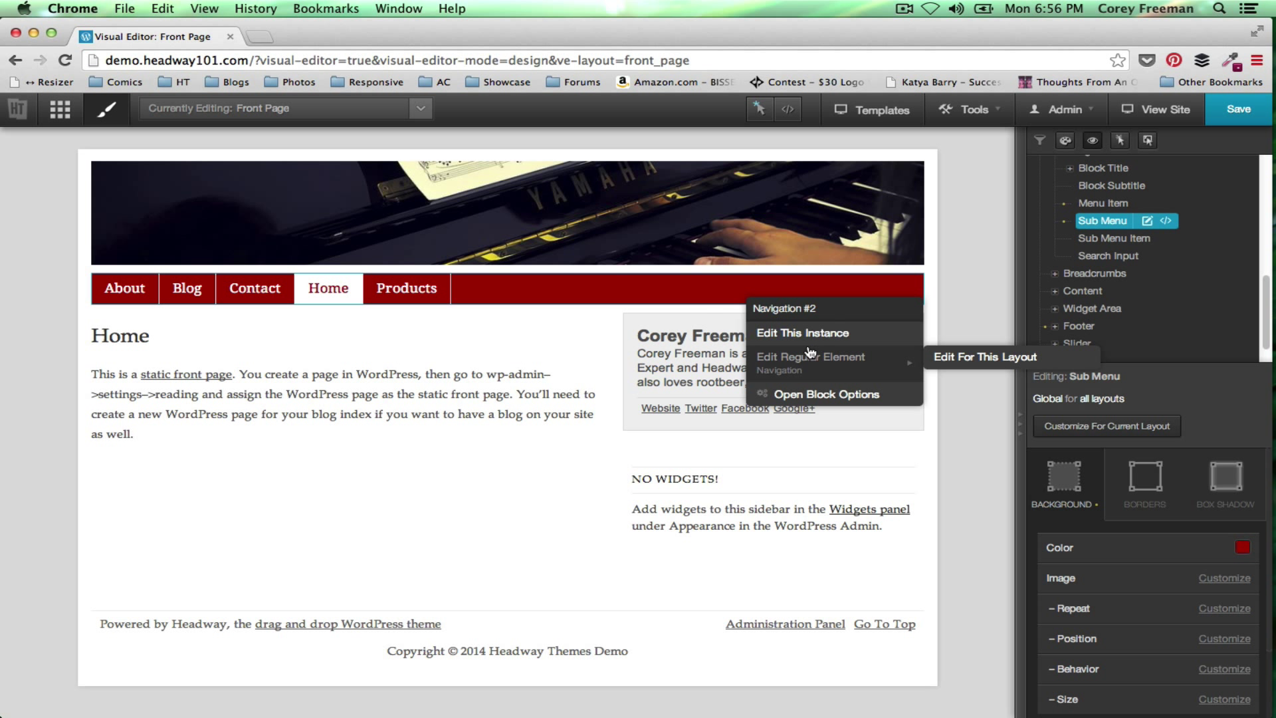
pyautogui.click(952, 307)
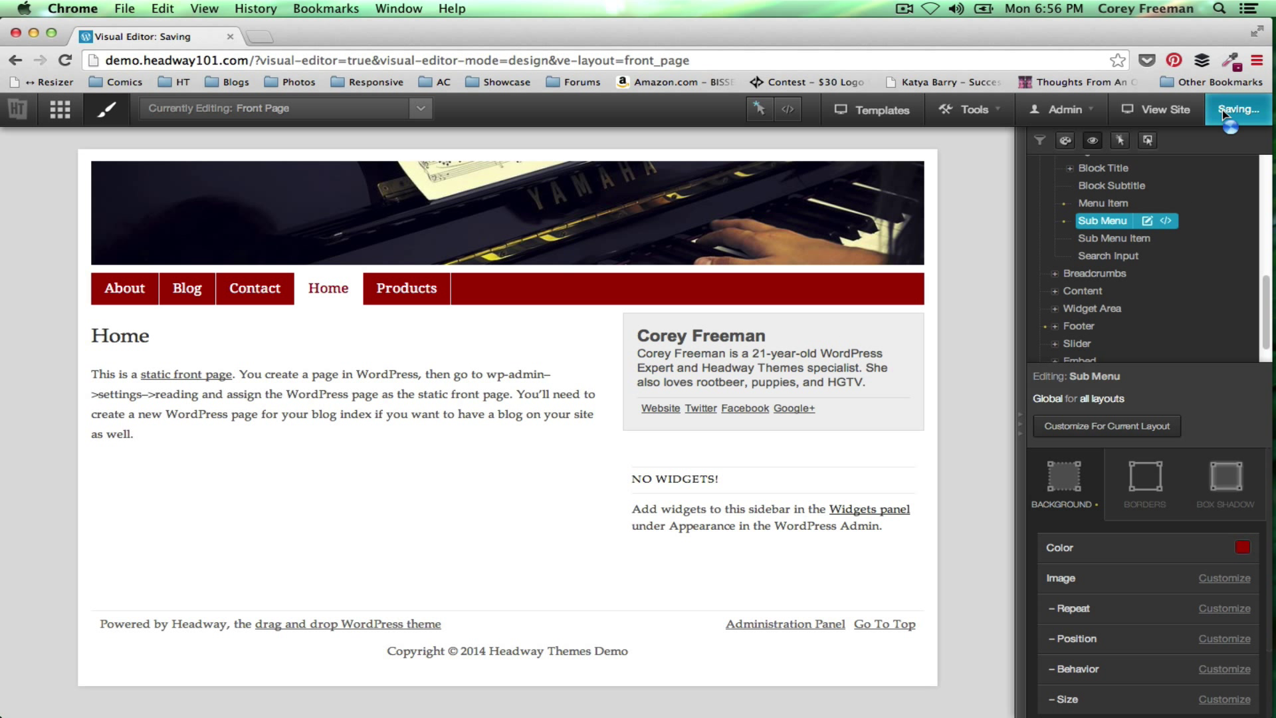
pyautogui.click(1022, 196)
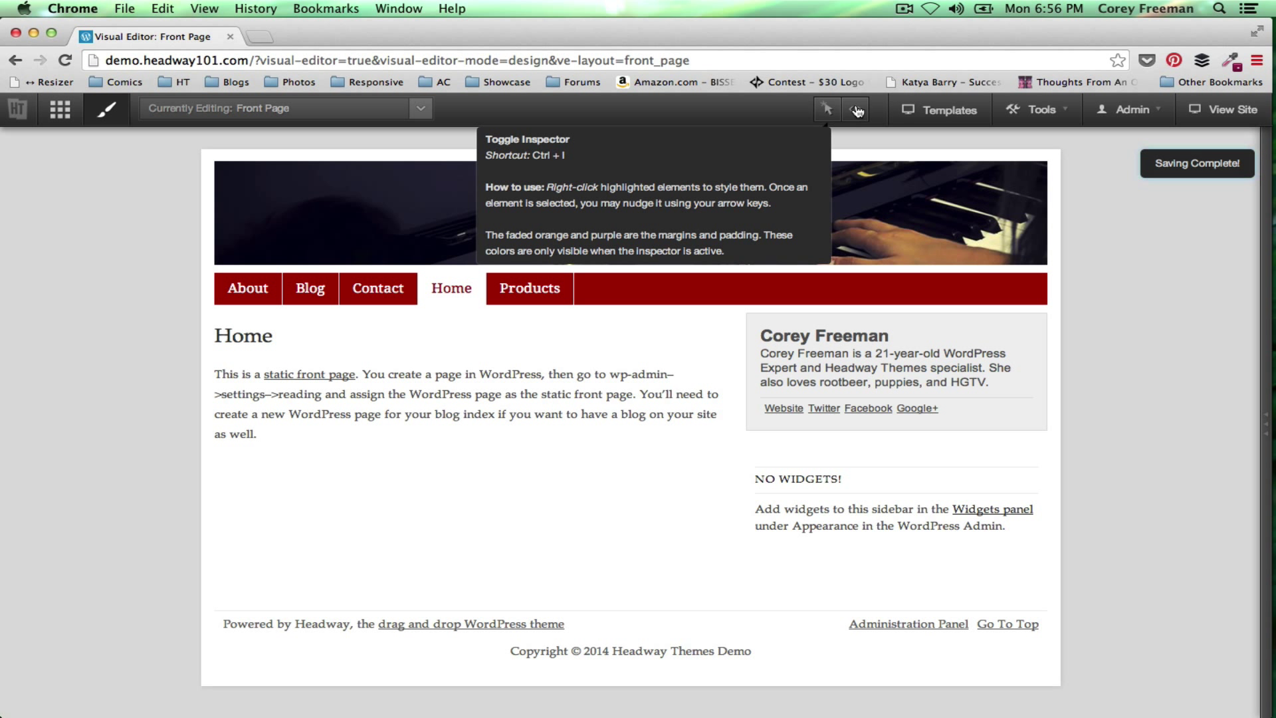
# View the live site and check the menu's hover styling, Products drop-down and selected state on different pages.
pyautogui.click(1226, 109)
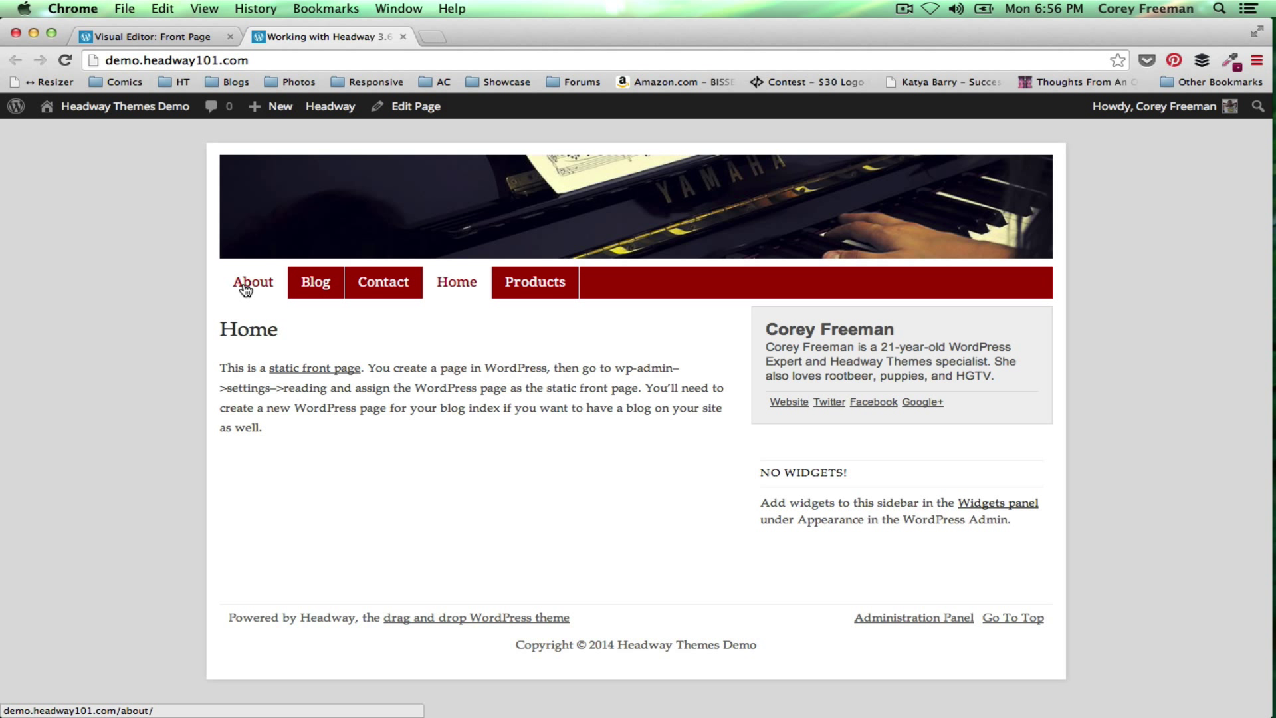
pyautogui.moveTo(536, 294)
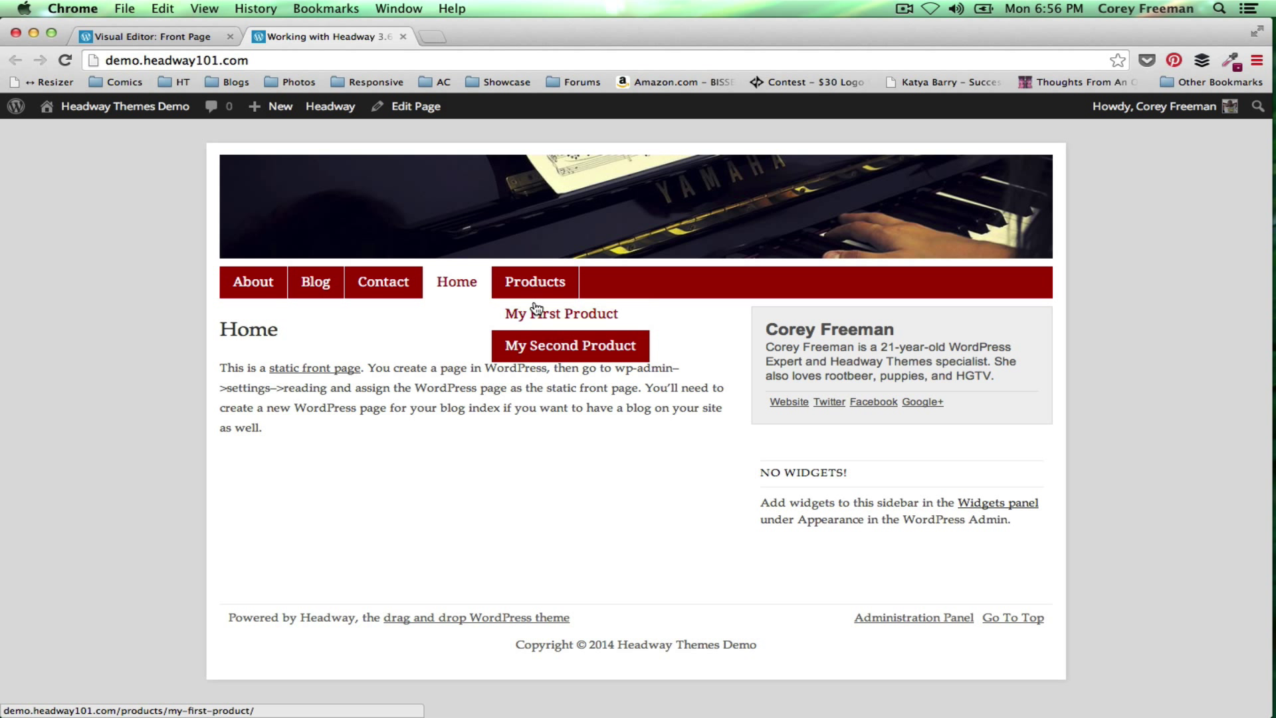
pyautogui.click(525, 346)
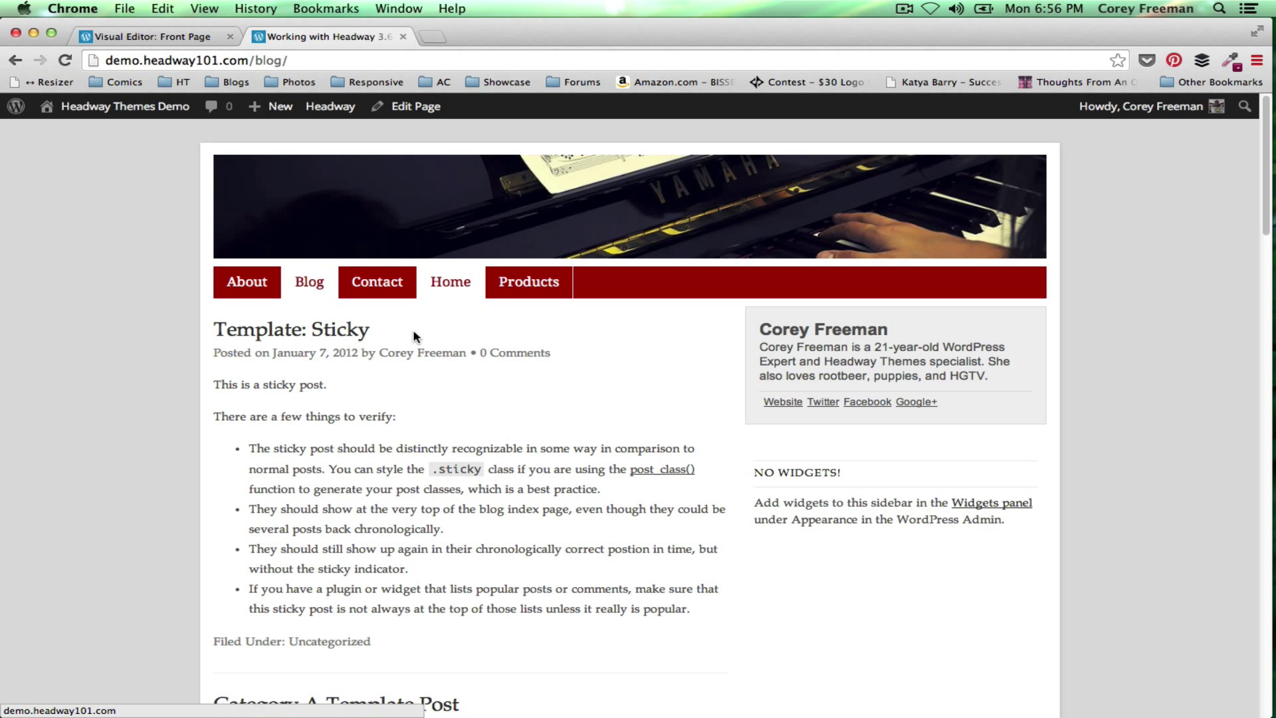
pyautogui.click(248, 282)
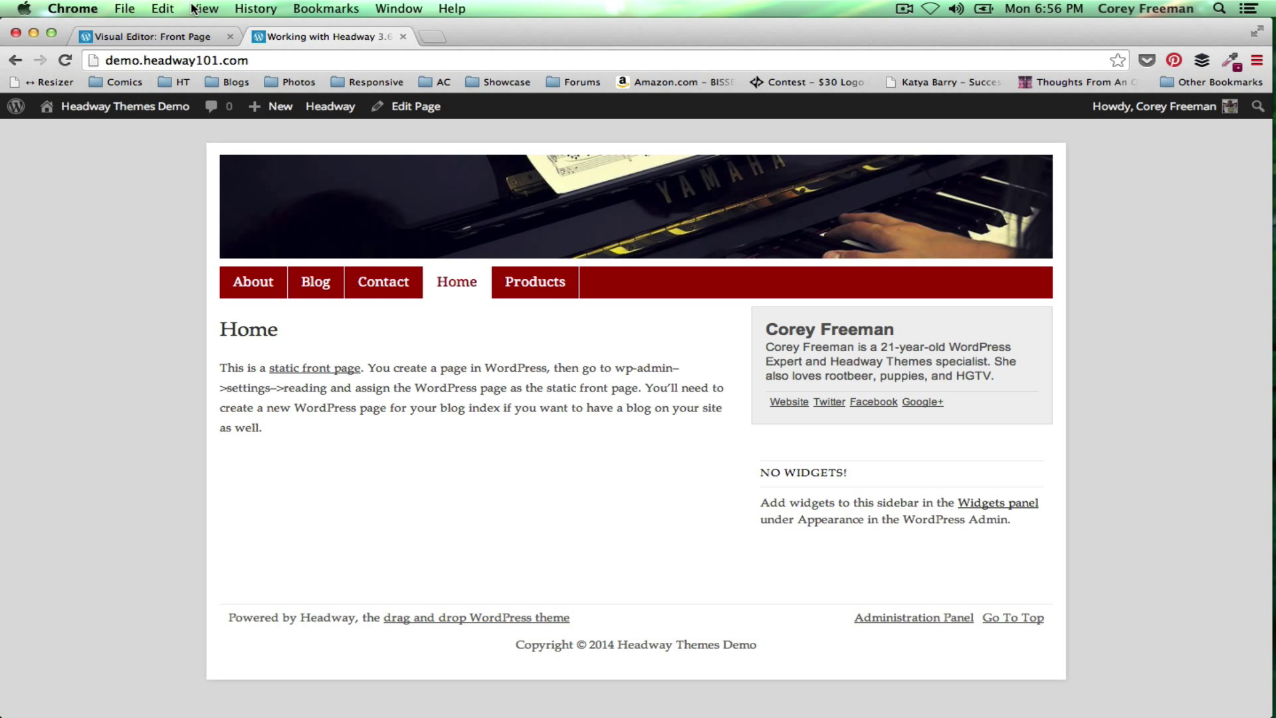
# Return to the visual editor, remove the banner image from the Header block's options and save the change.
pyautogui.click(174, 36)
pyautogui.rightClick(470, 214)
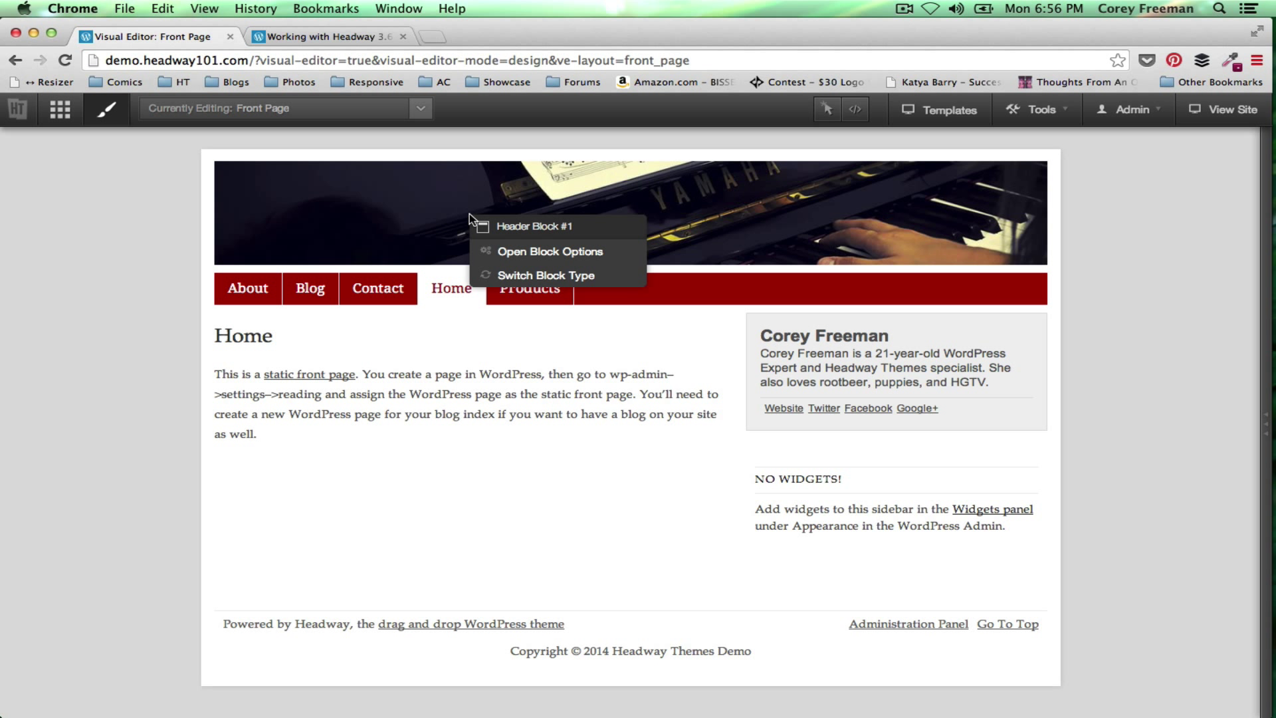
pyautogui.click(515, 252)
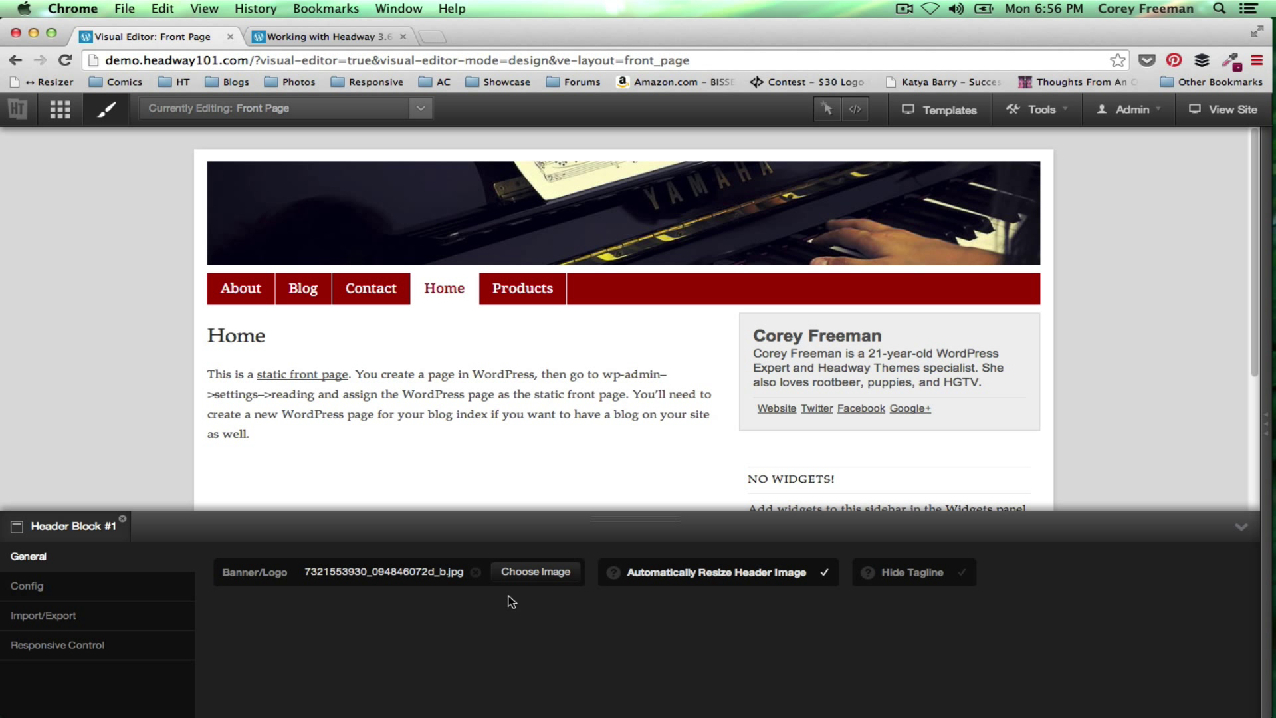
pyautogui.click(476, 572)
pyautogui.click(769, 262)
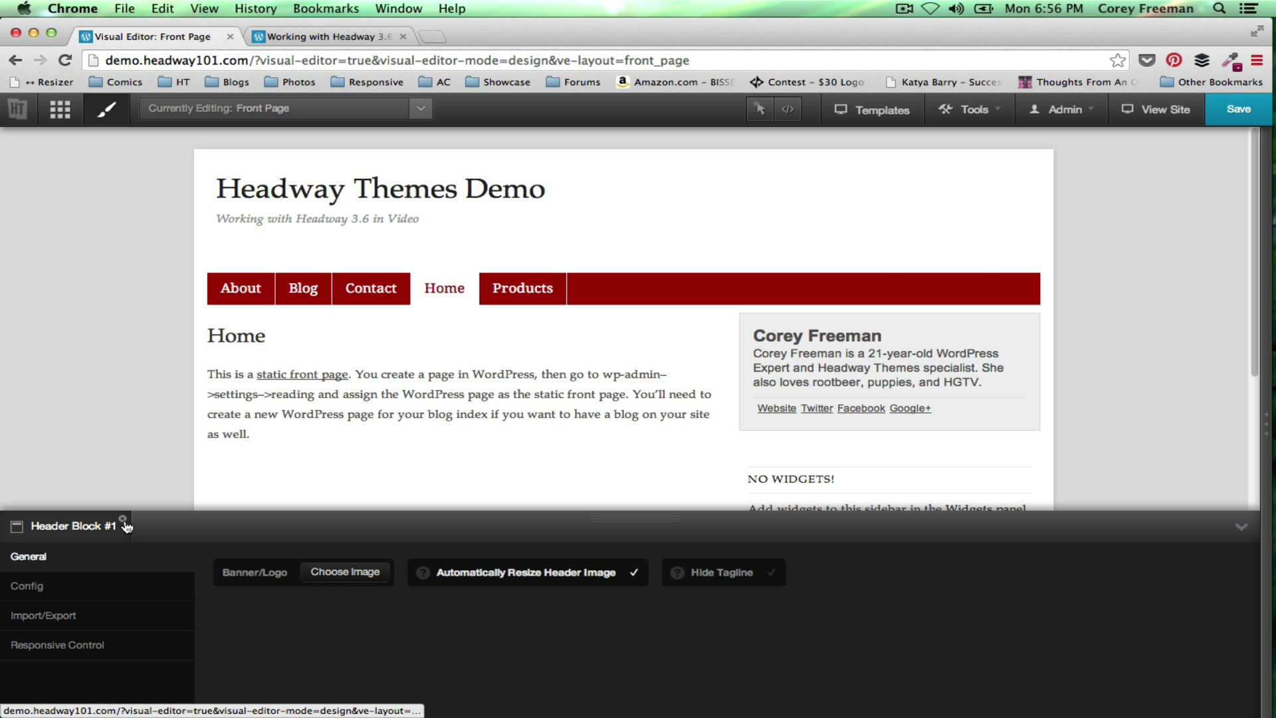
pyautogui.click(123, 519)
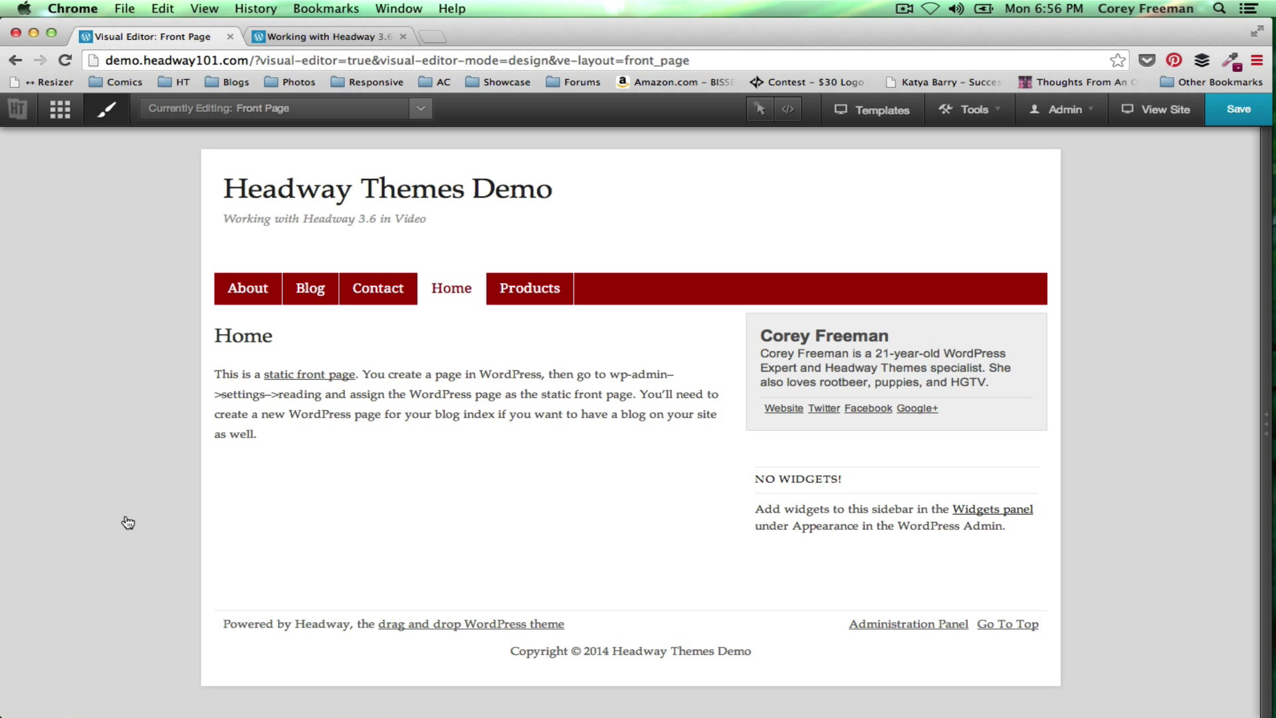
pyautogui.click(1211, 124)
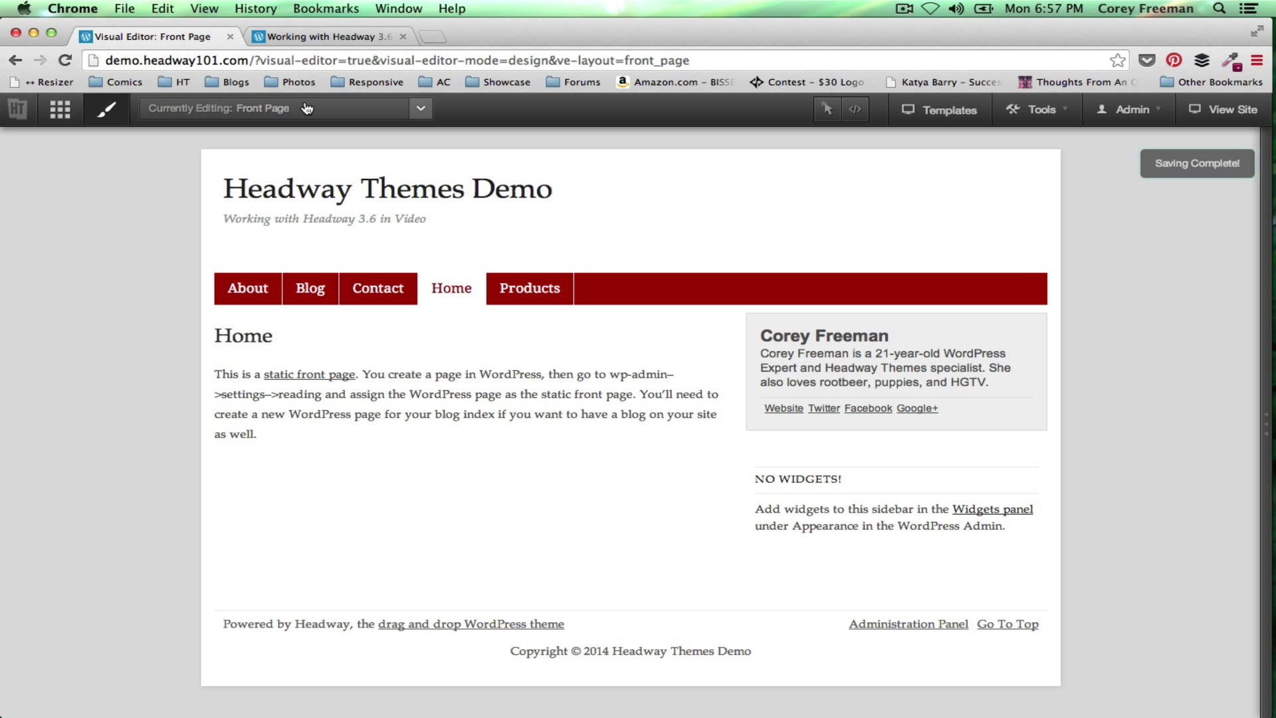
# Switch to the layout grid and shift the blocks down to free an empty row above the Header block.
pyautogui.click(66, 110)
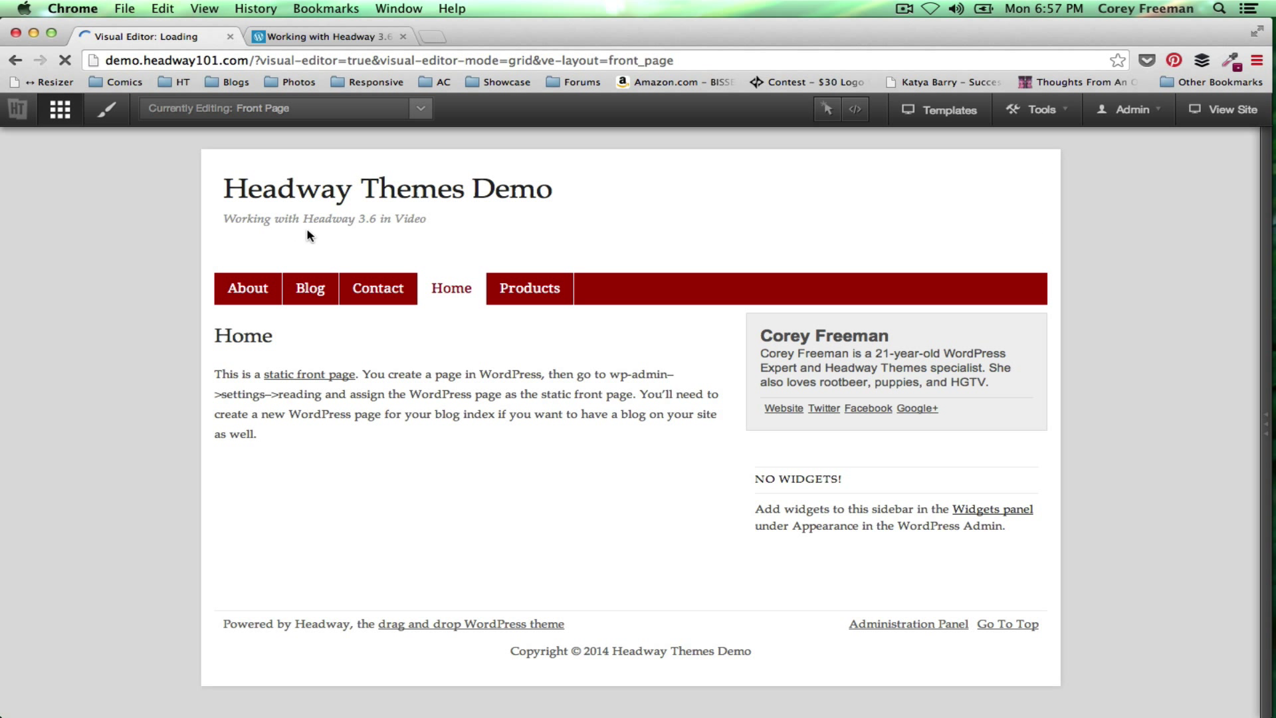
pyautogui.scroll(-5, 536, 386)
pyautogui.scroll(4, 542, 387)
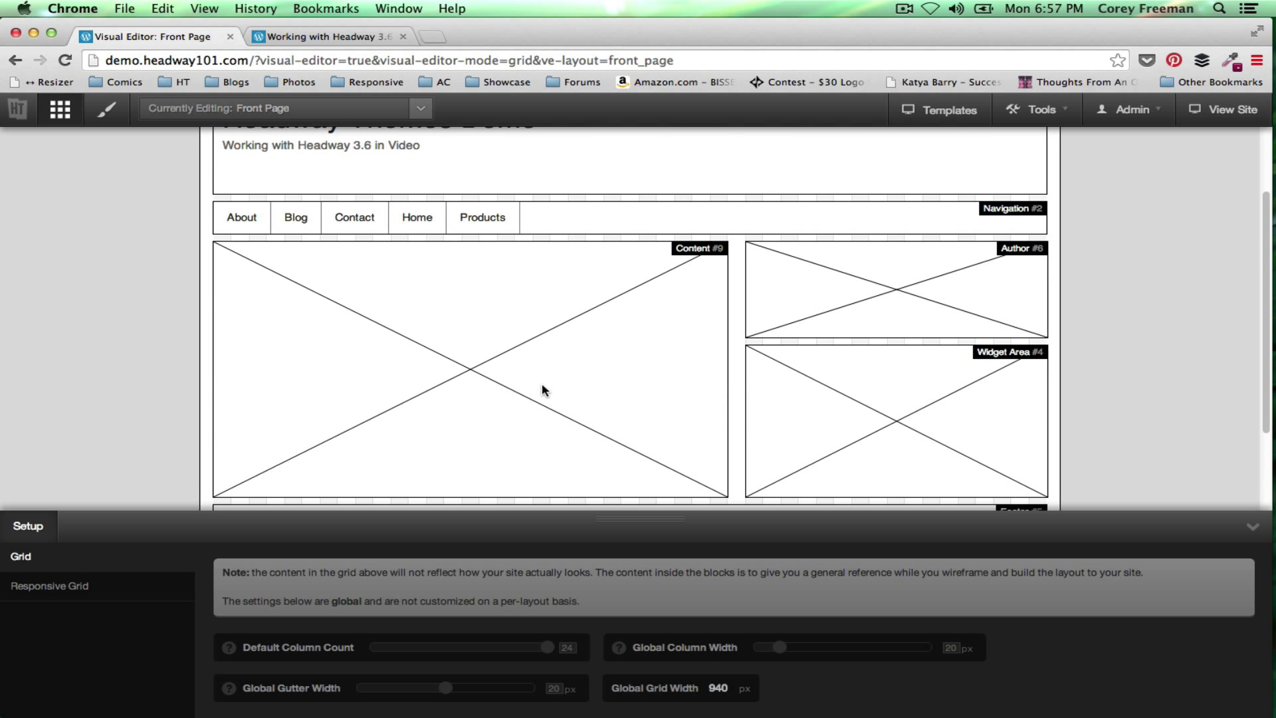
pyautogui.moveTo(541, 271); pyautogui.dragTo(654, 307)
pyautogui.moveTo(791, 271); pyautogui.dragTo(560, 290)
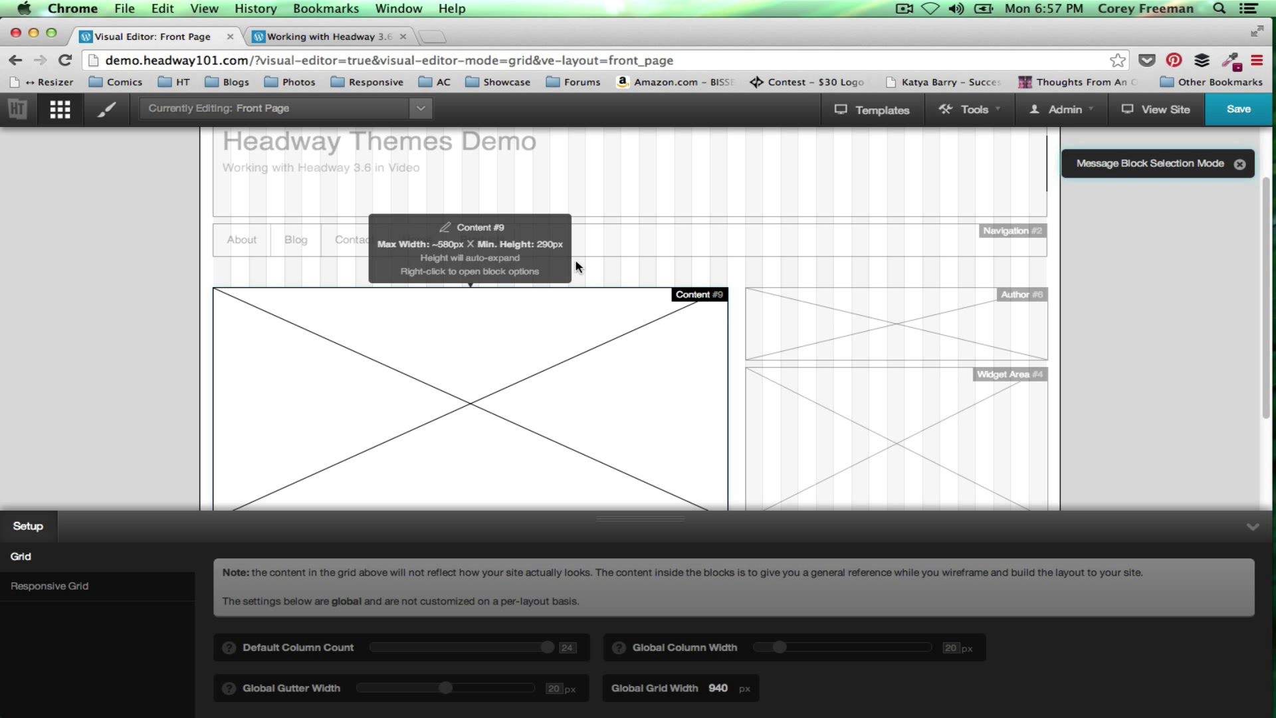
pyautogui.moveTo(592, 242); pyautogui.dragTo(594, 264)
pyautogui.scroll(3, 593, 264)
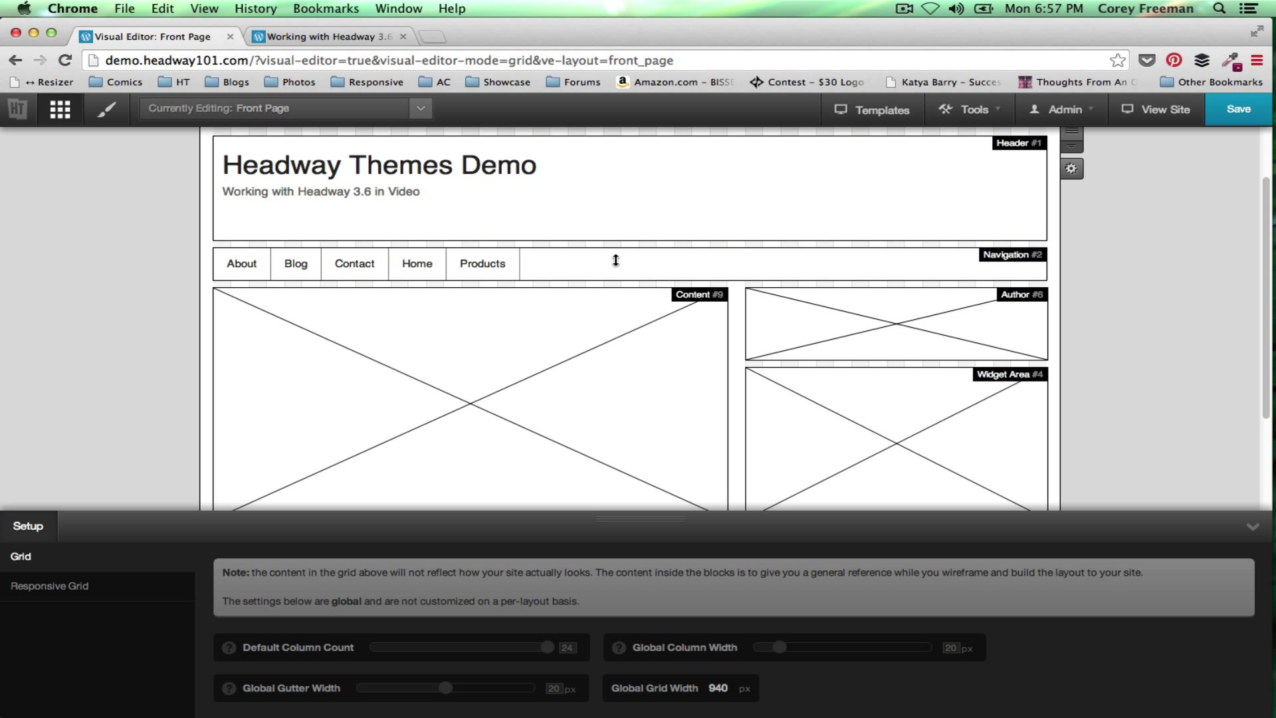
pyautogui.moveTo(552, 217); pyautogui.dragTo(552, 224)
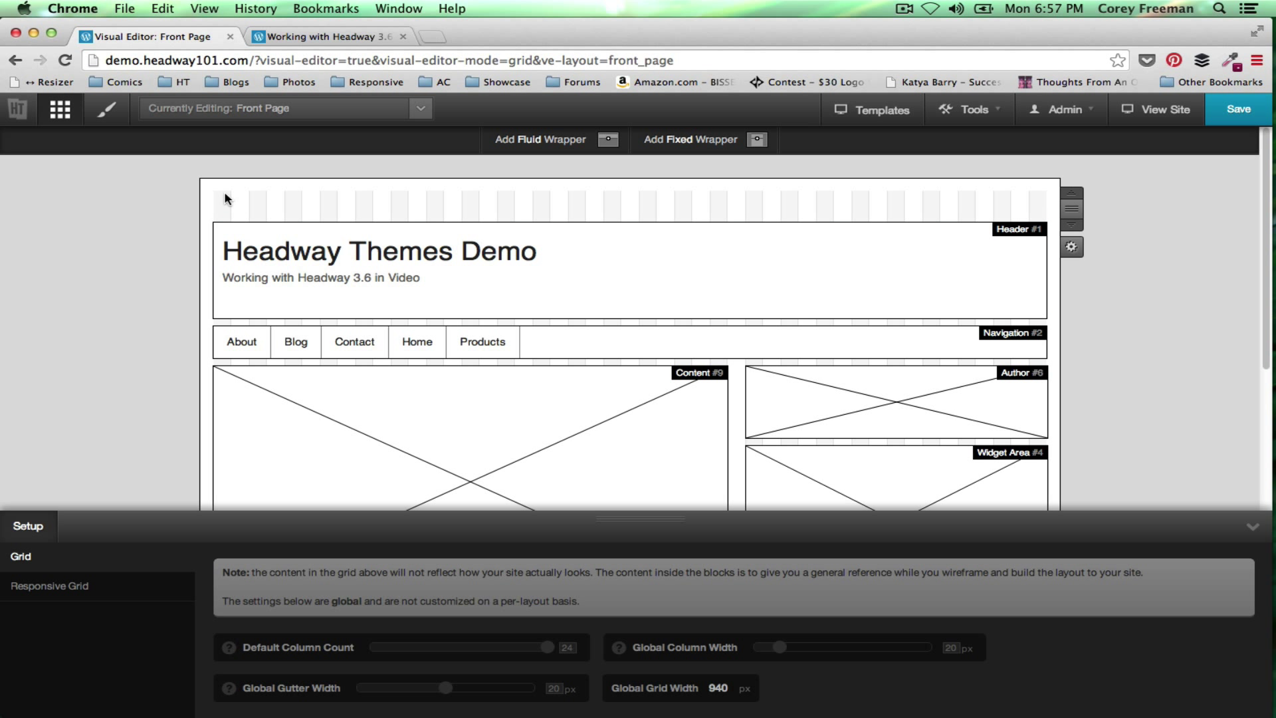
# Draw a full-width block in the empty row above the header, make it a Navigation block and save the layout.
pyautogui.moveTo(226, 199); pyautogui.dragTo(1197, 219)
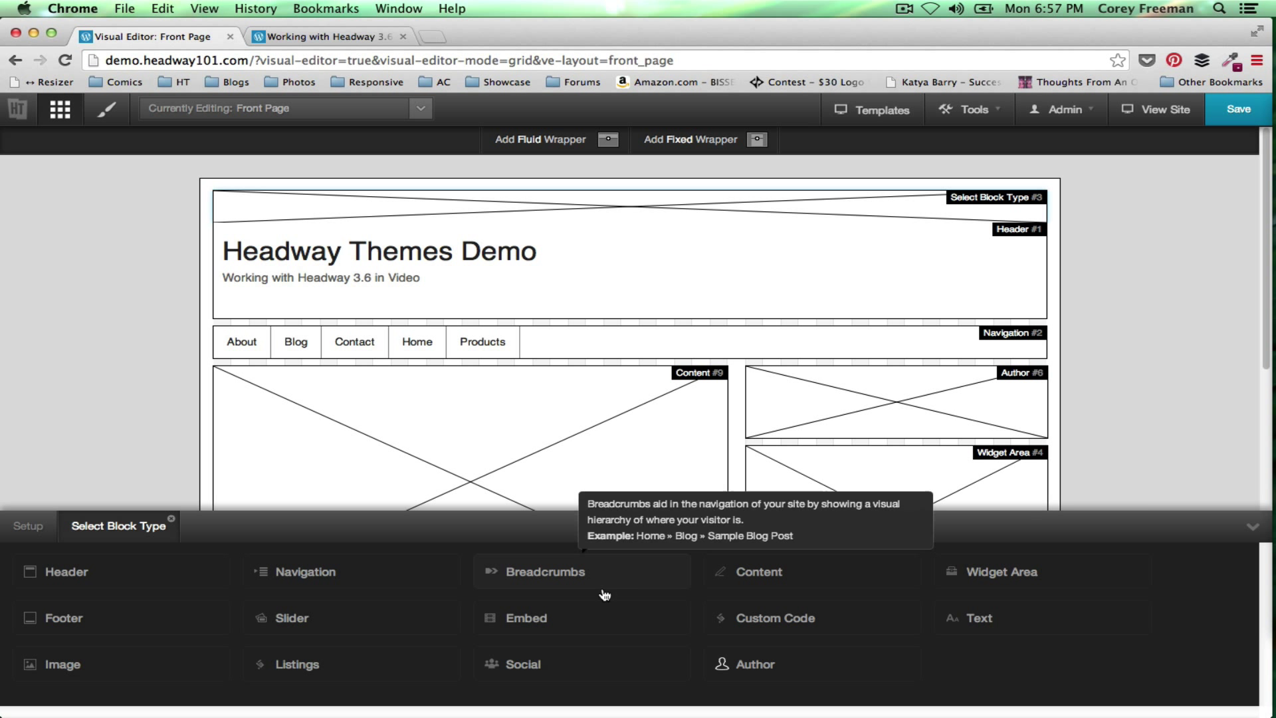
pyautogui.click(296, 572)
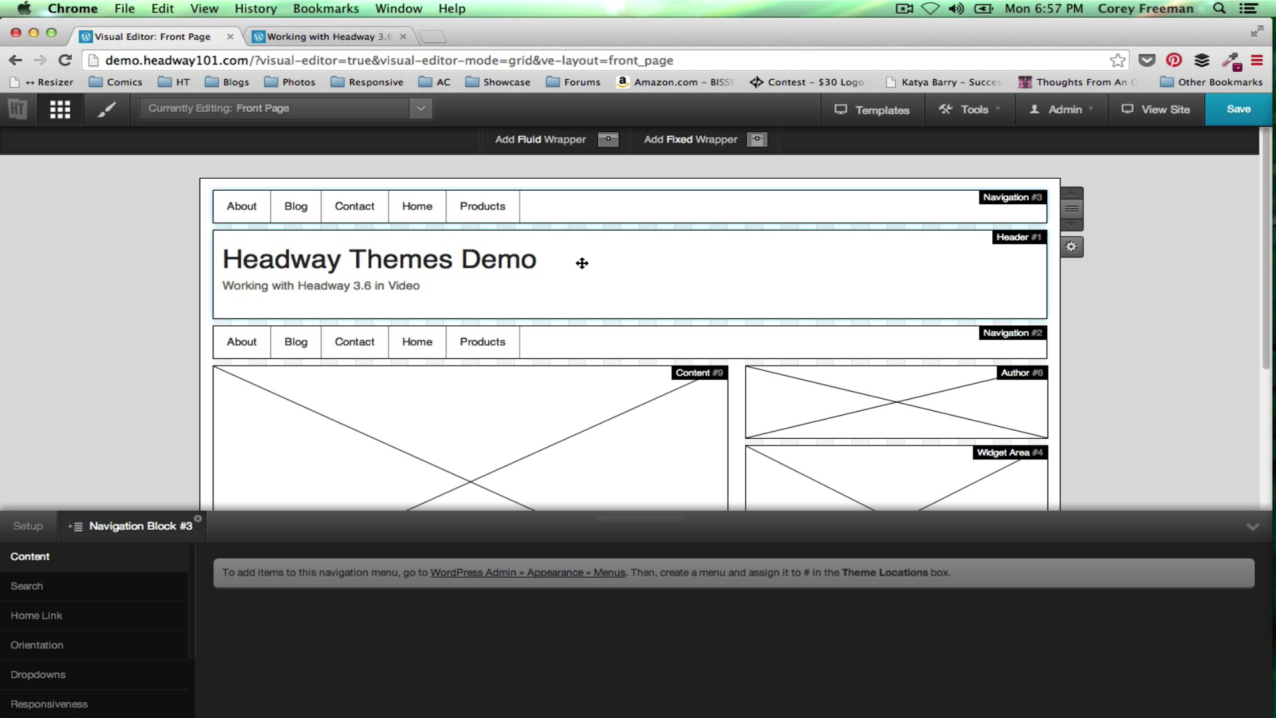
pyautogui.click(1239, 121)
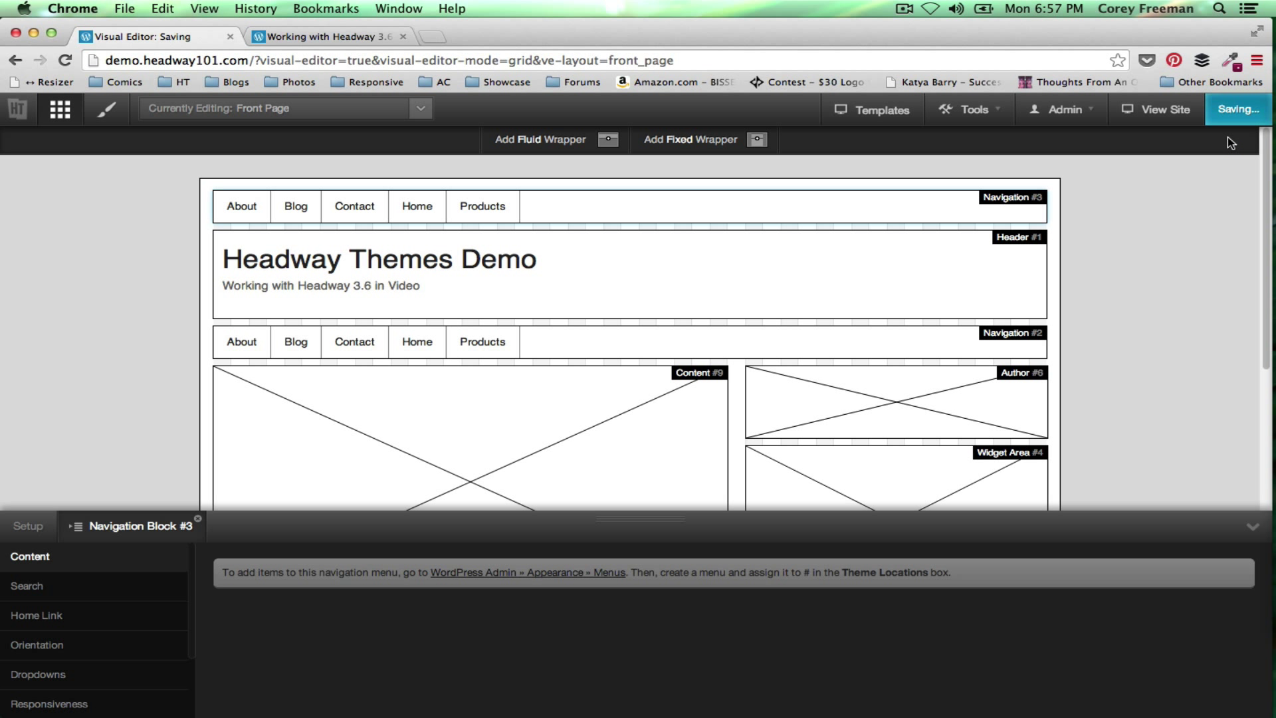
# In design mode, edit only the new upper navigation block's instance and upload gradient.png from the Desktop as its background image.
pyautogui.click(123, 118)
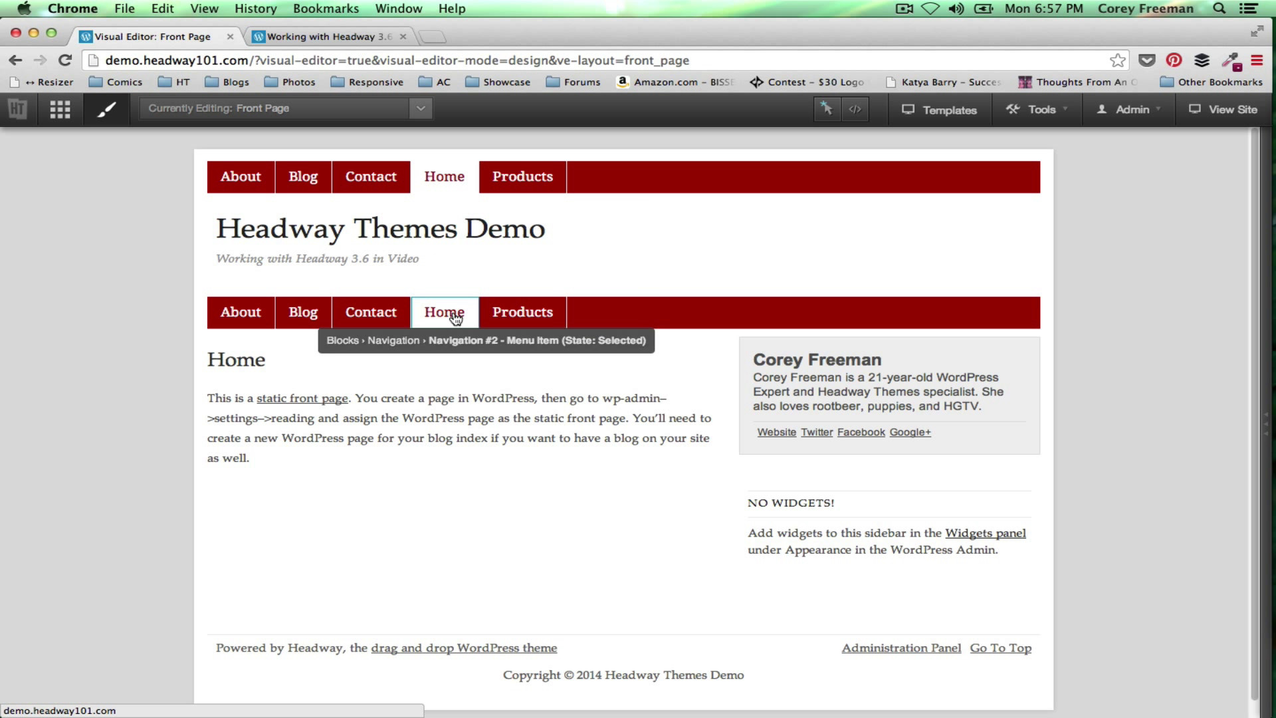
pyautogui.rightClick(621, 186)
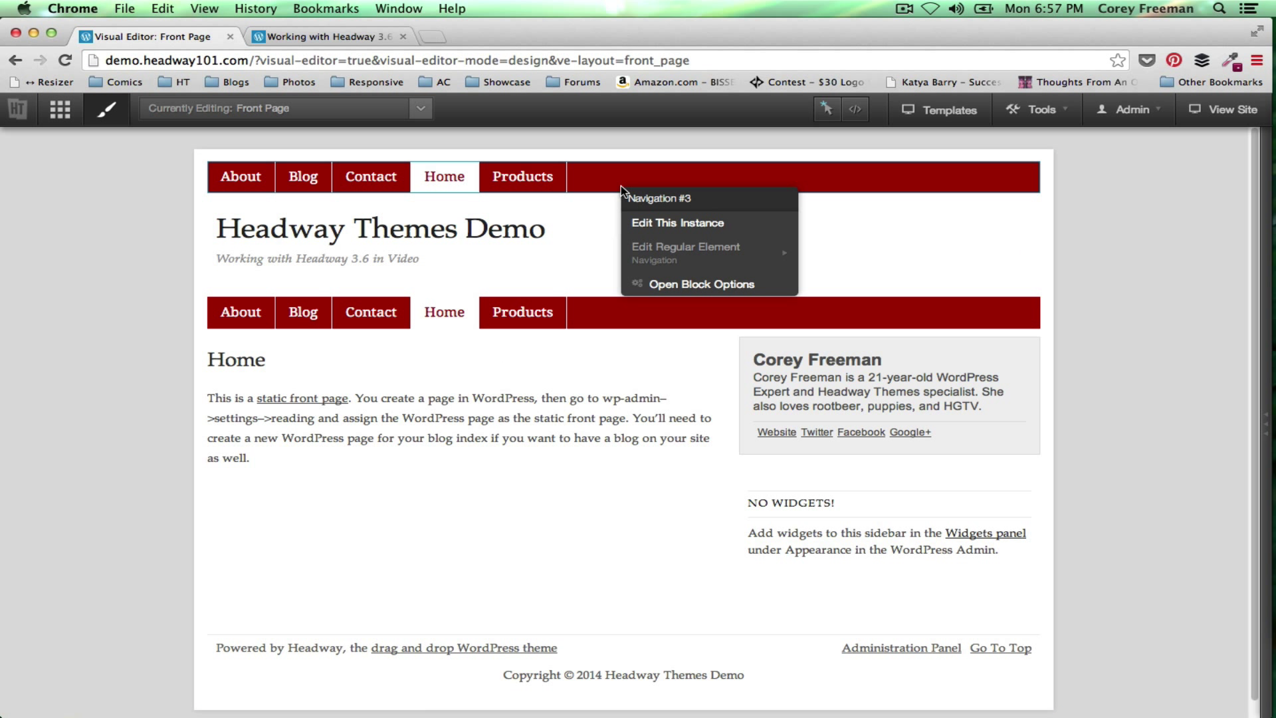
pyautogui.click(650, 223)
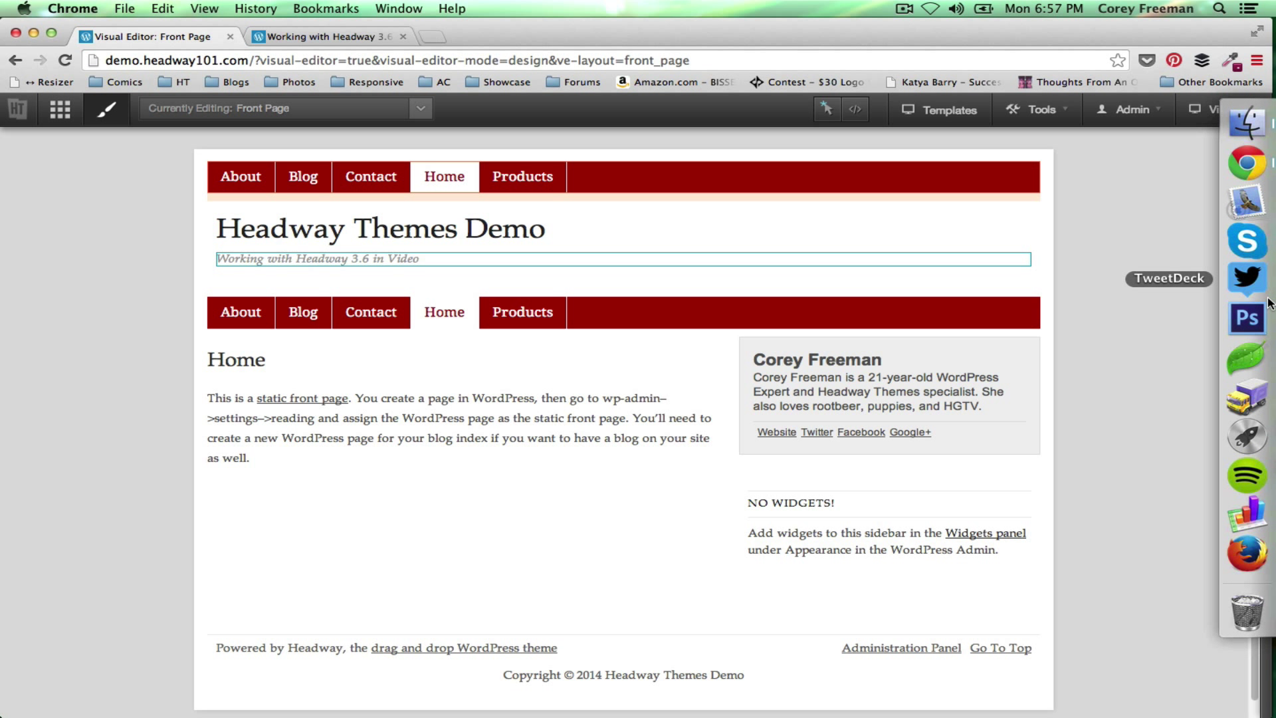
pyautogui.click(1265, 299)
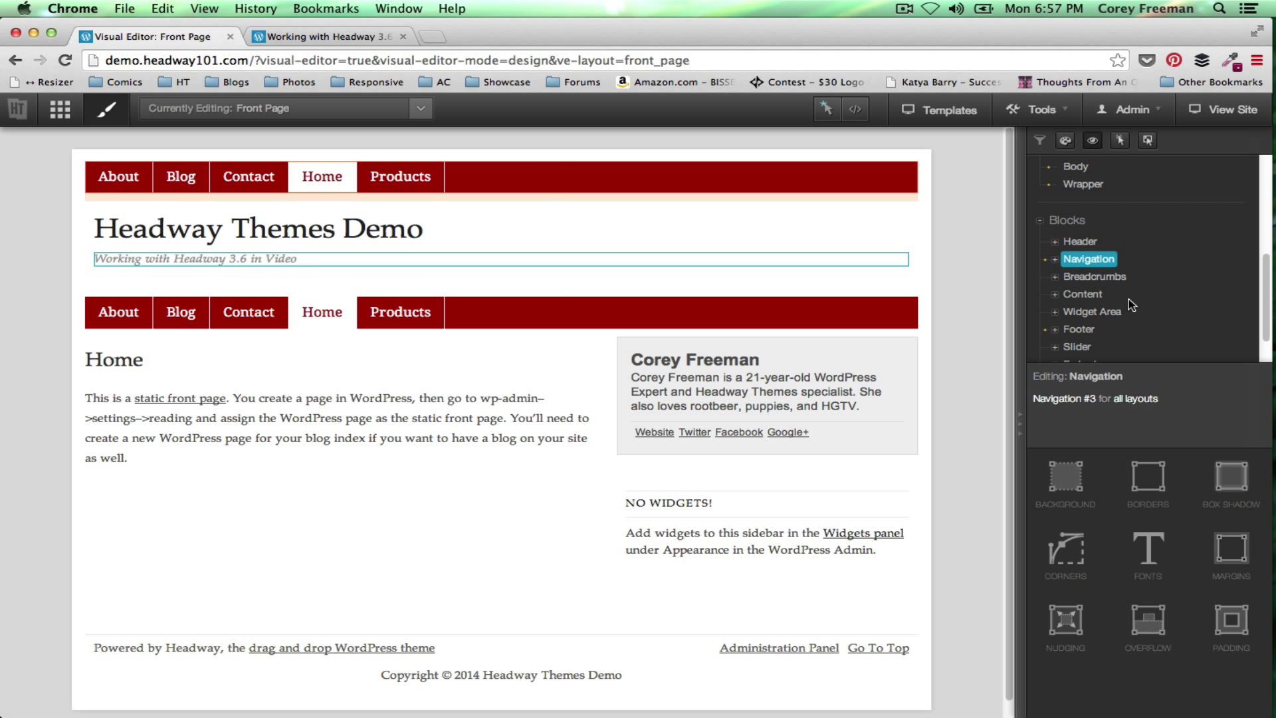
pyautogui.click(1079, 491)
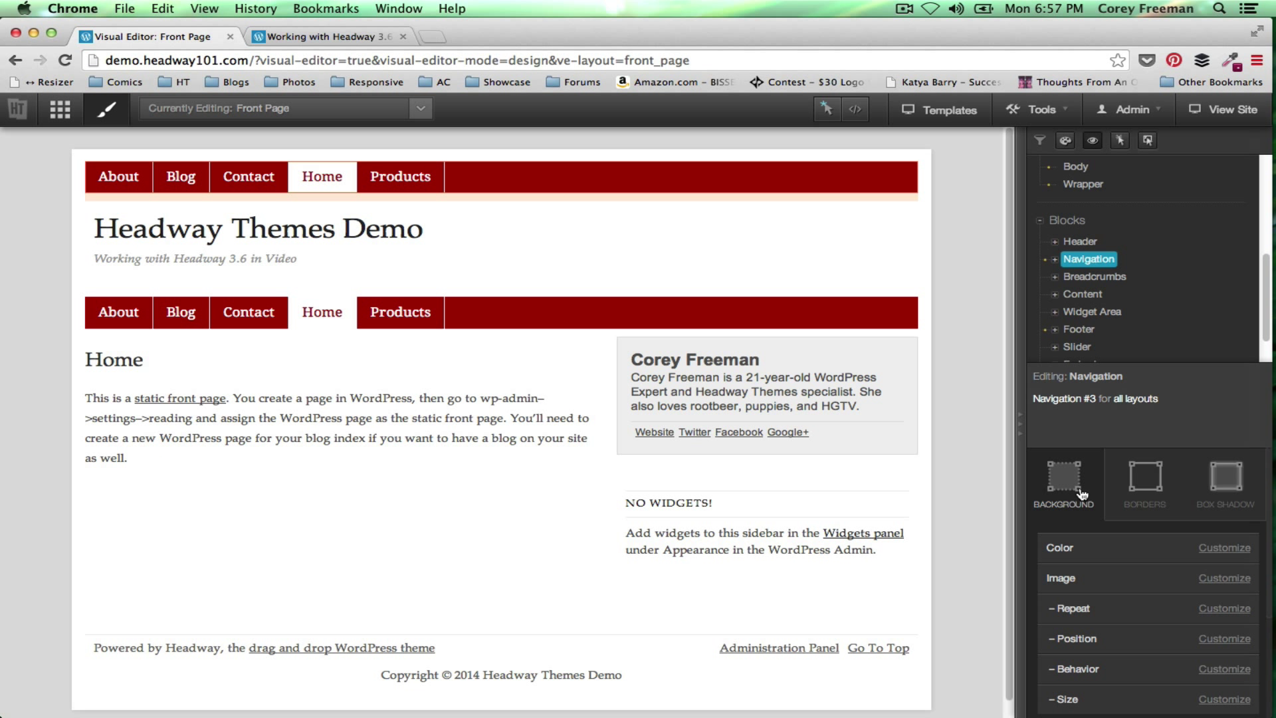
pyautogui.click(1225, 578)
pyautogui.click(1222, 579)
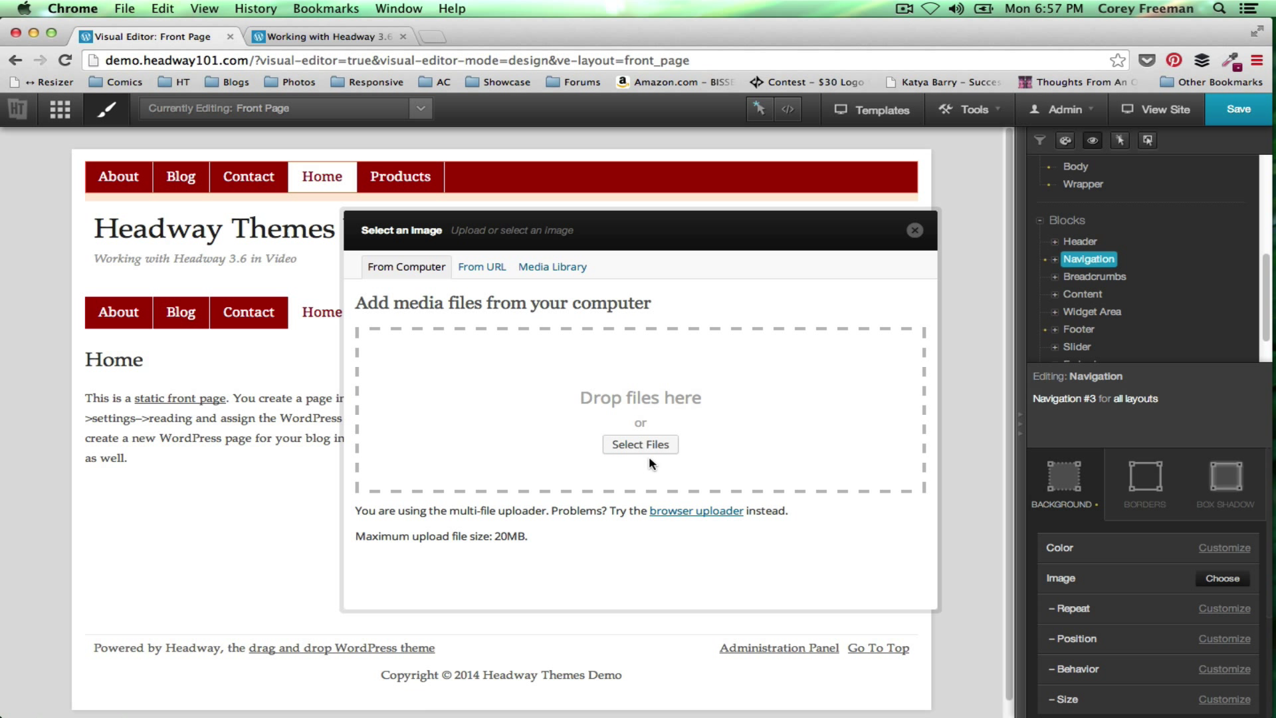
pyautogui.click(650, 453)
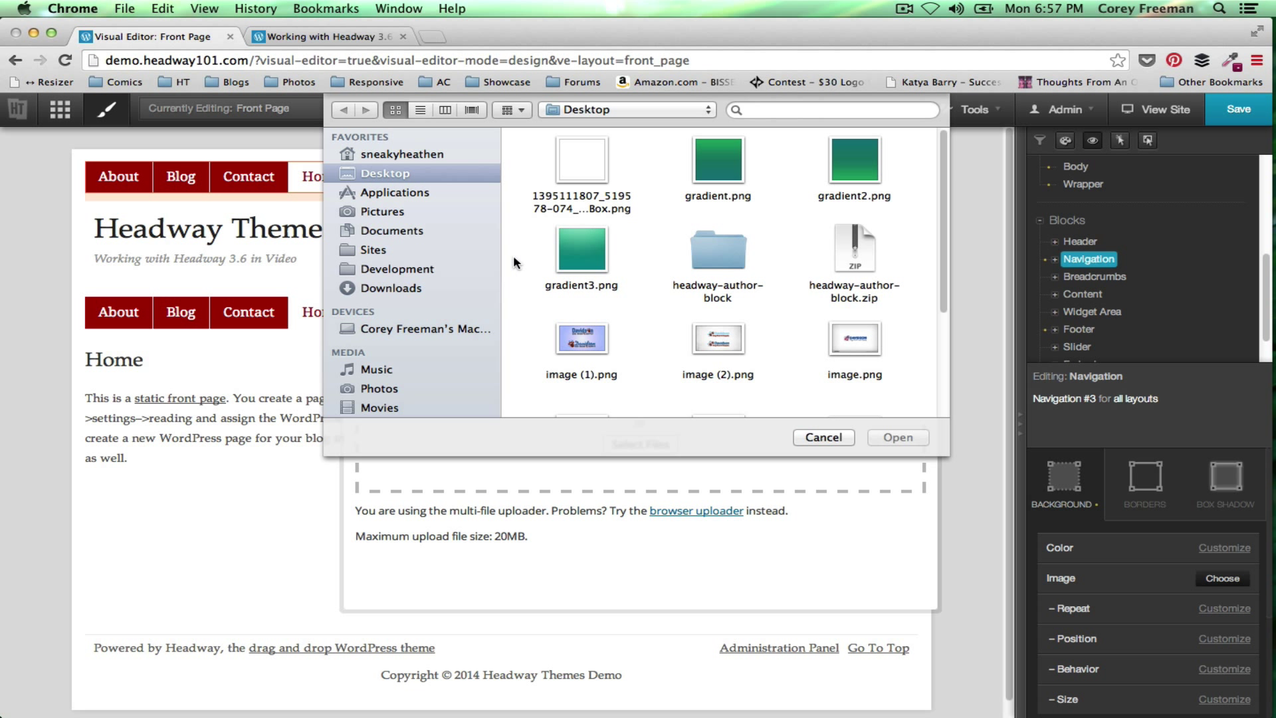
pyautogui.click(705, 178)
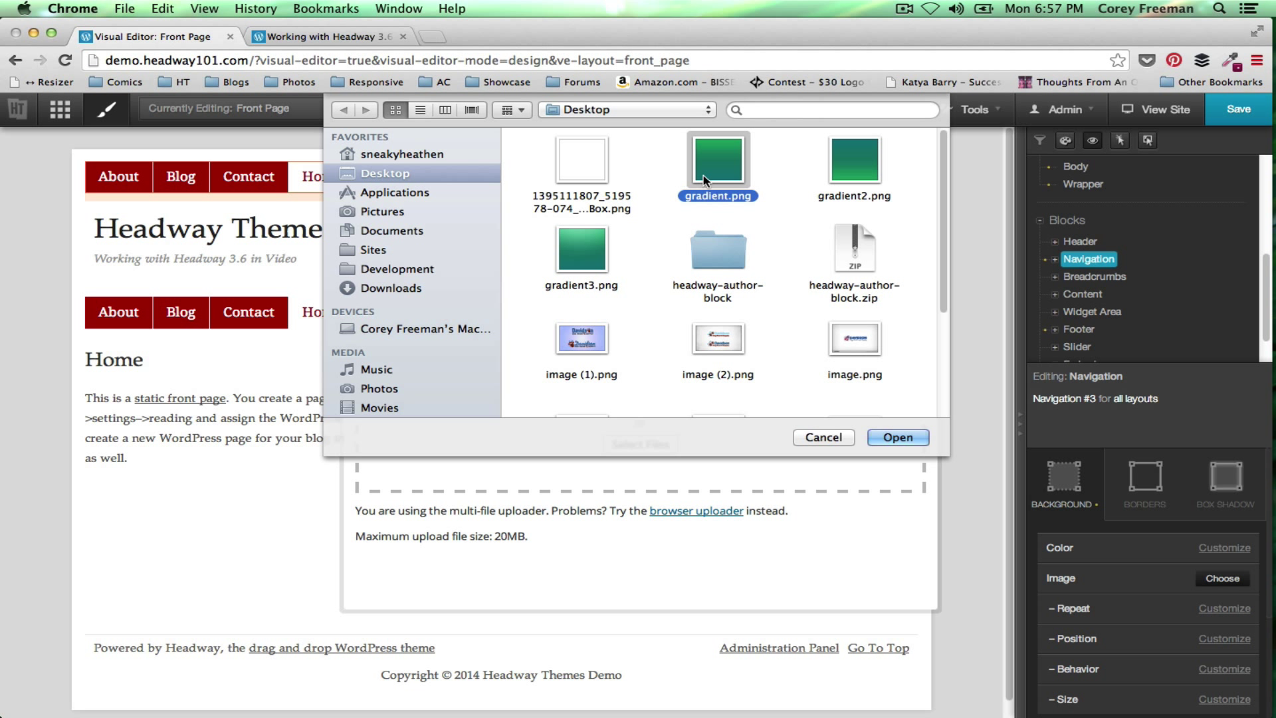
pyautogui.click(887, 436)
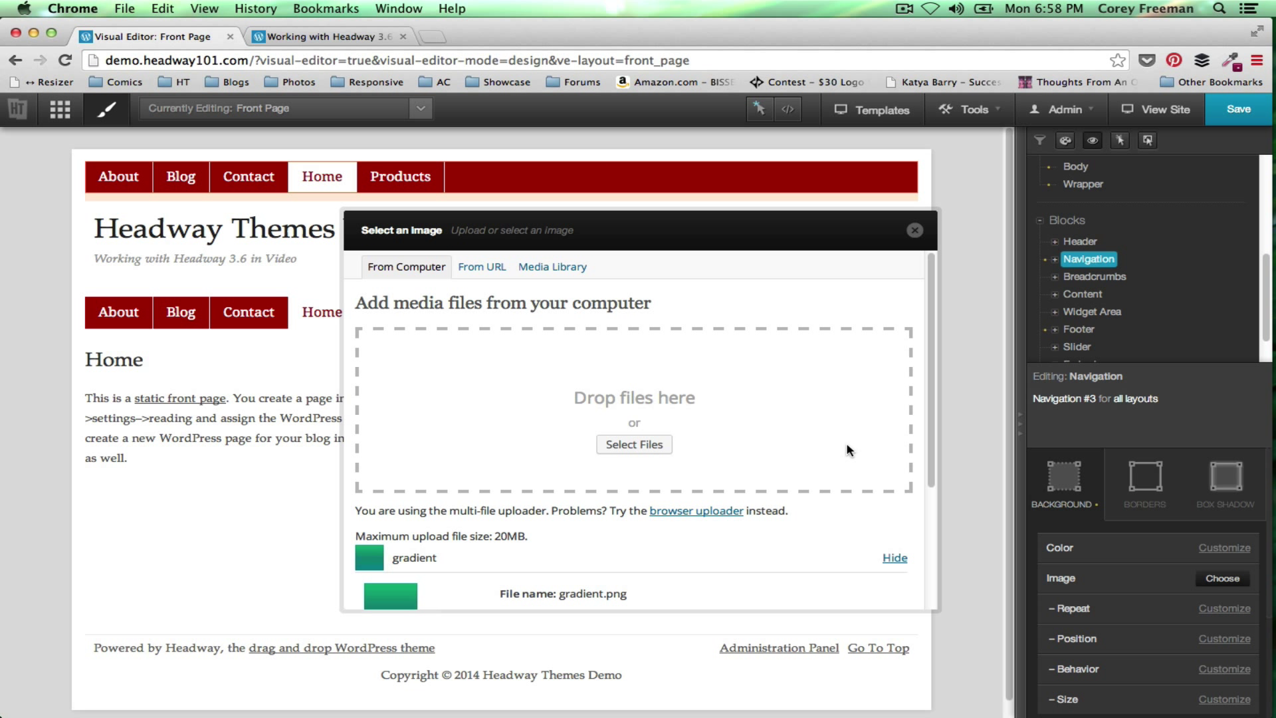
pyautogui.scroll(-3, 605, 489)
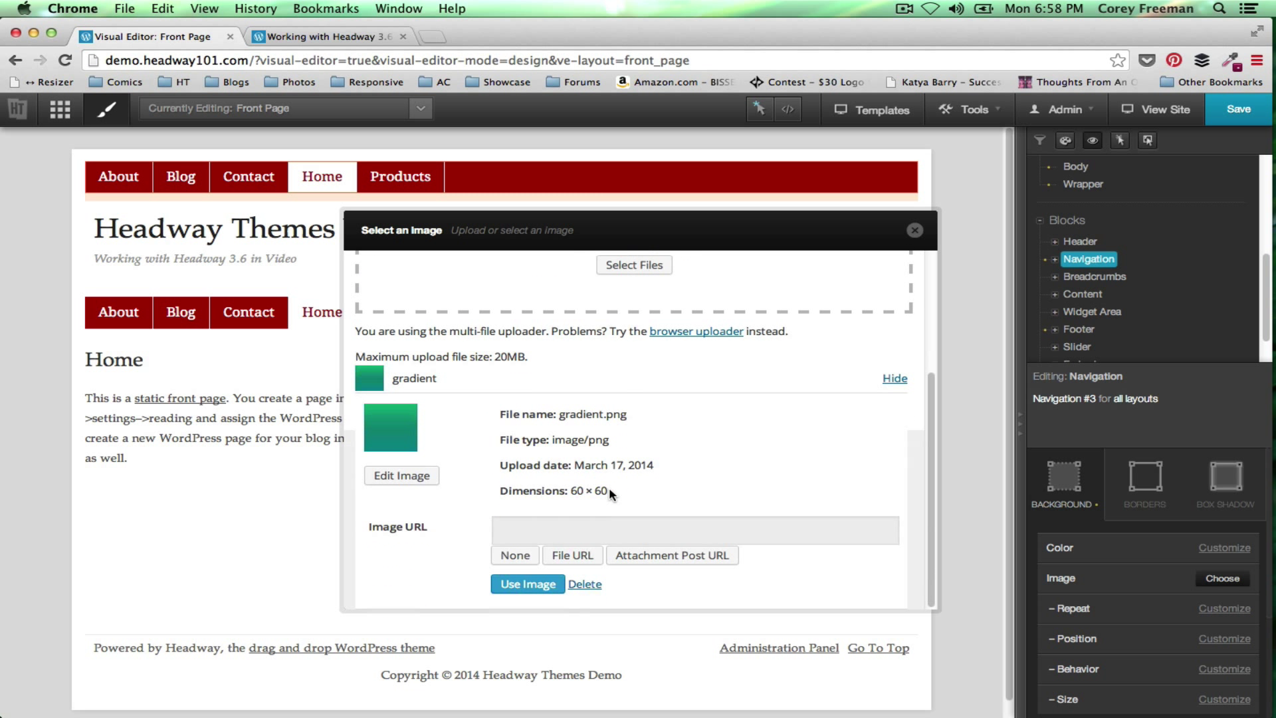
pyautogui.click(542, 585)
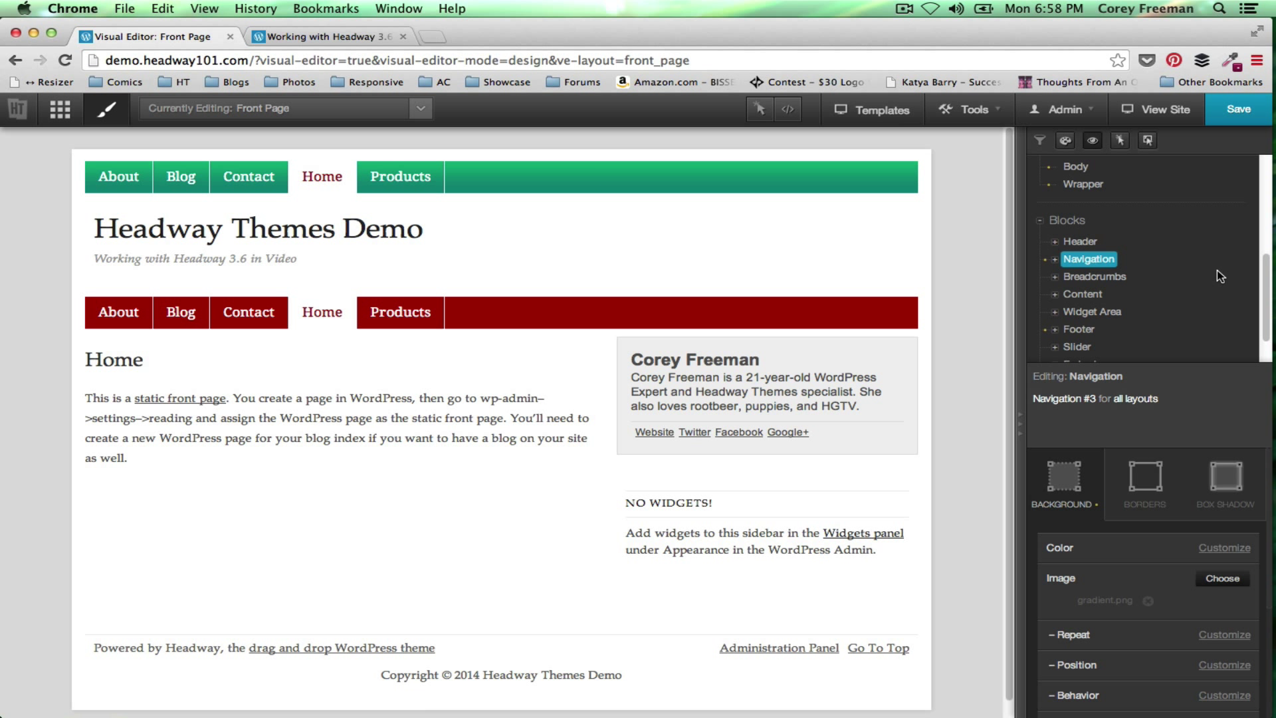
# Edit the upper navigation's selected Home menu item instance and upload gradient2.png from the Desktop as its background image.
pyautogui.rightClick(334, 178)
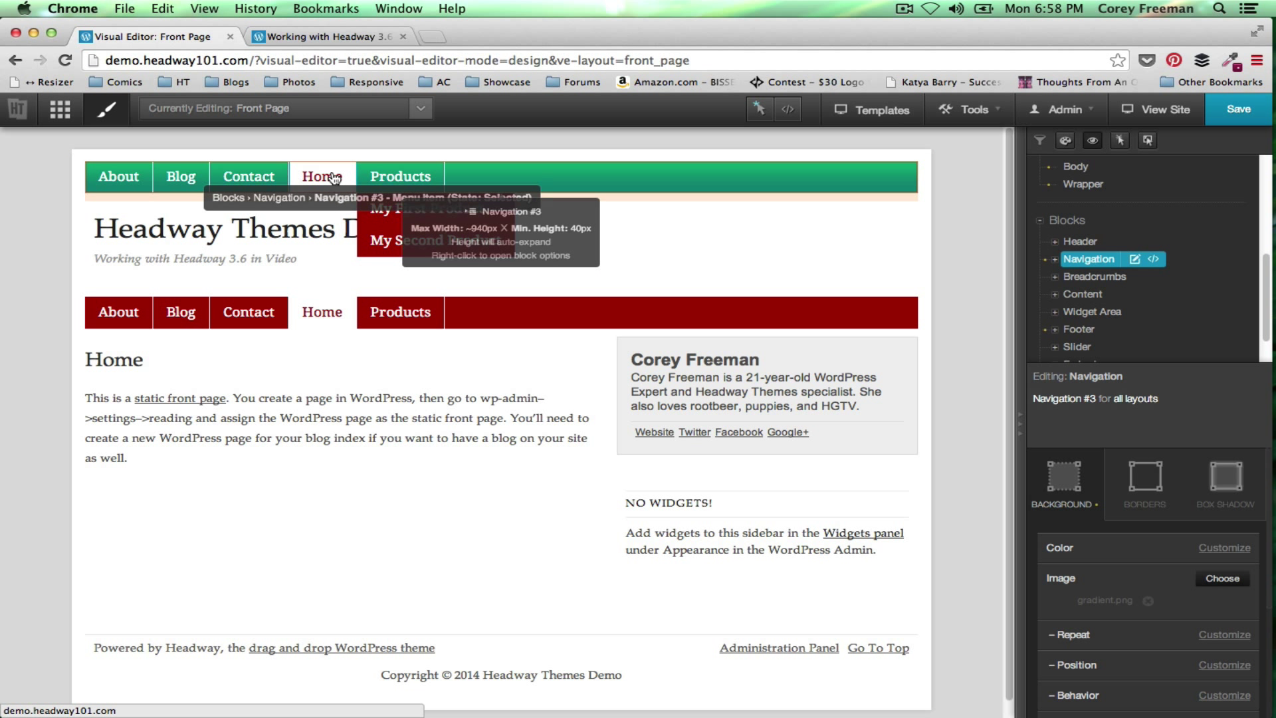
pyautogui.moveTo(438, 239)
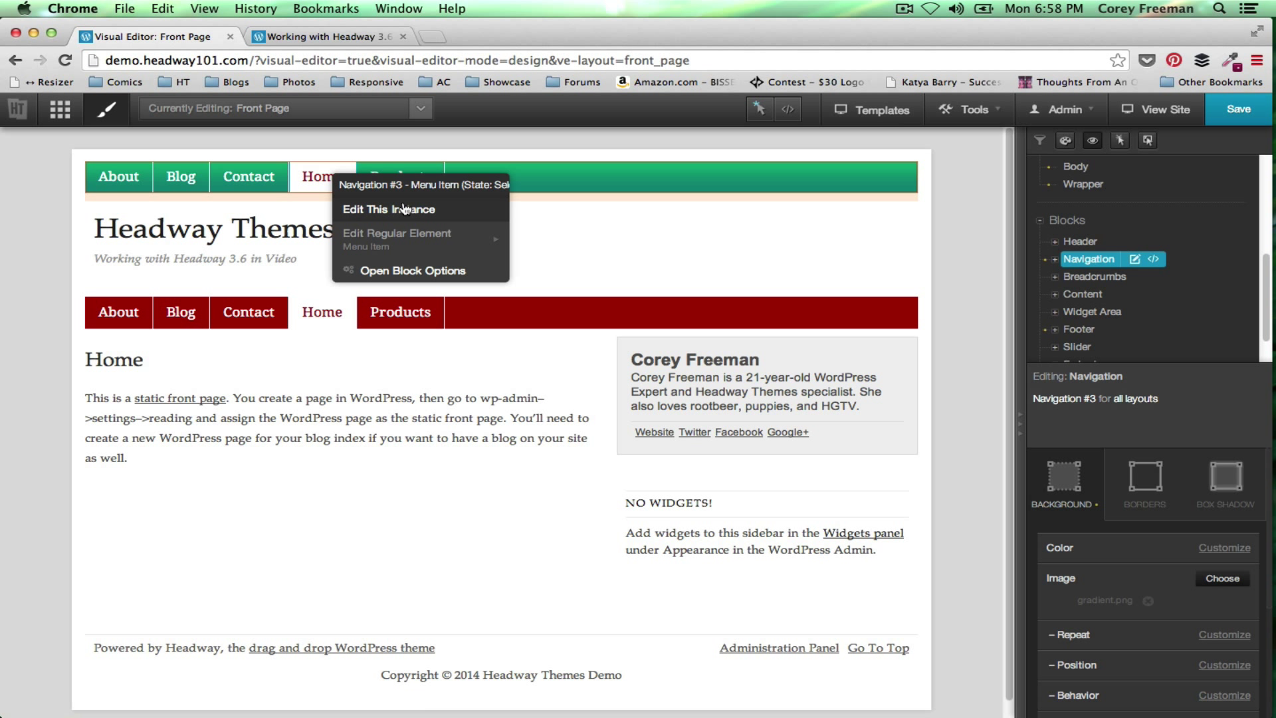
pyautogui.click(436, 210)
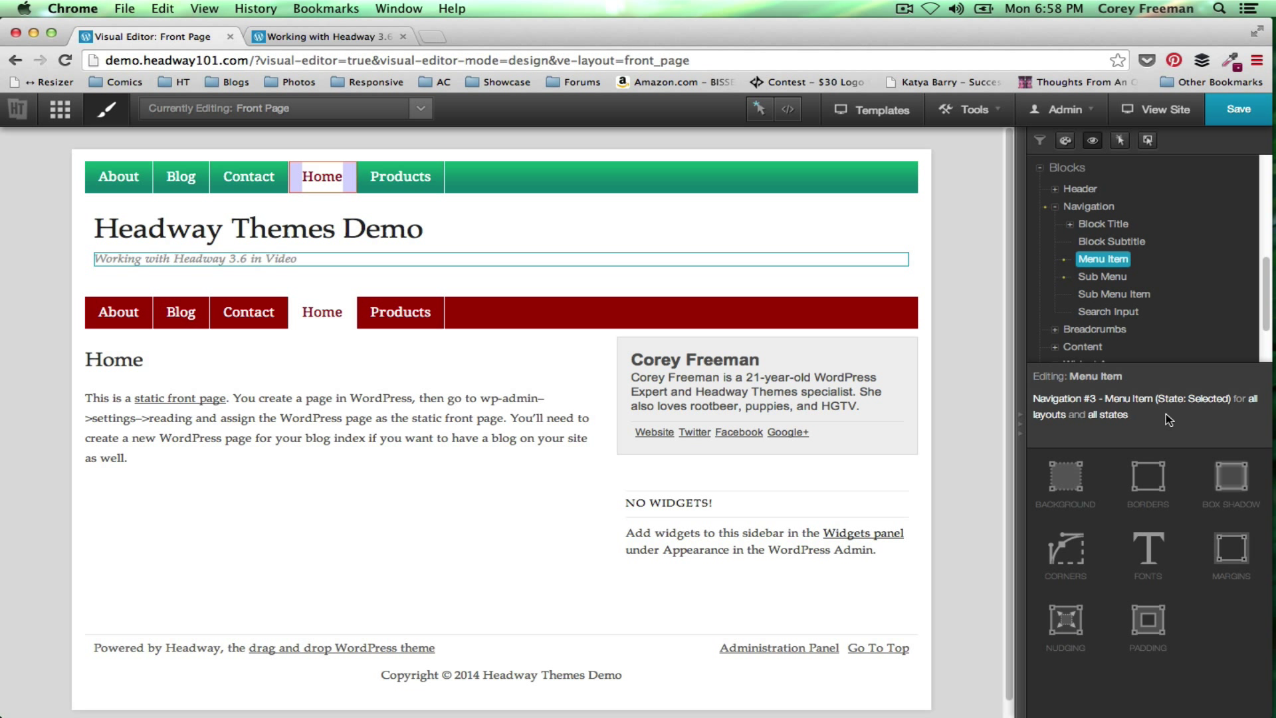
pyautogui.click(1087, 482)
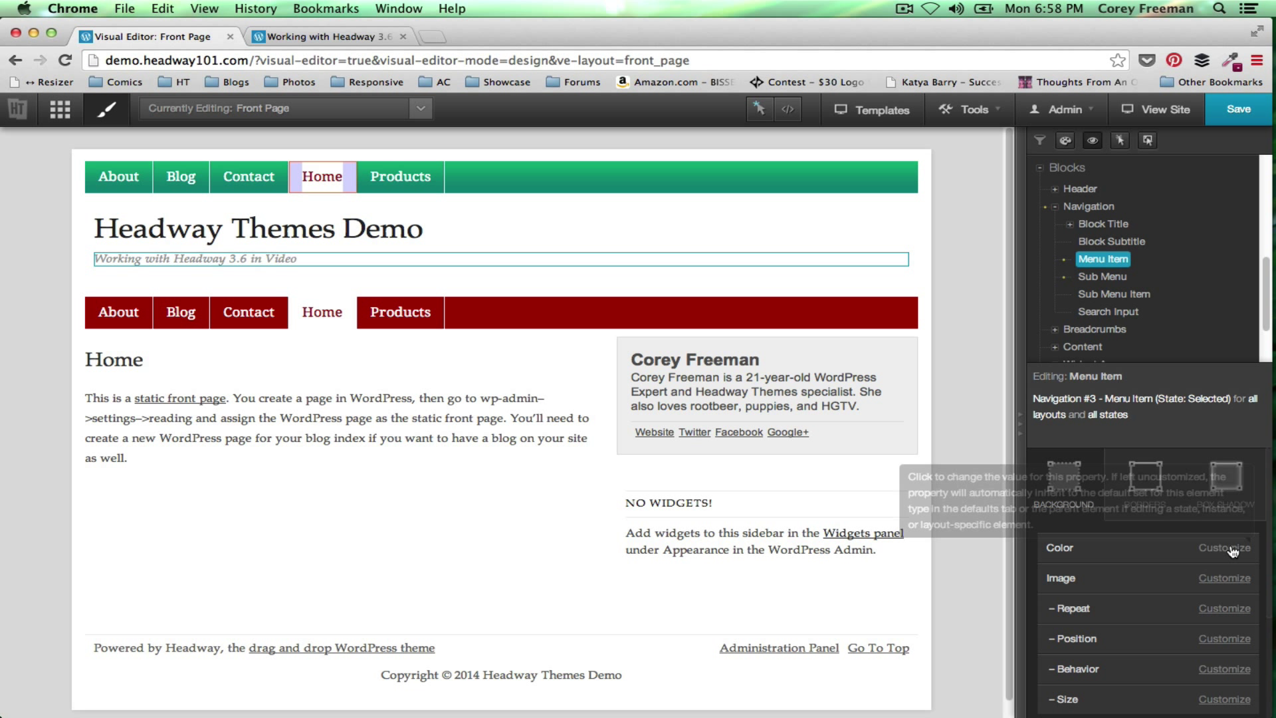
pyautogui.click(1224, 578)
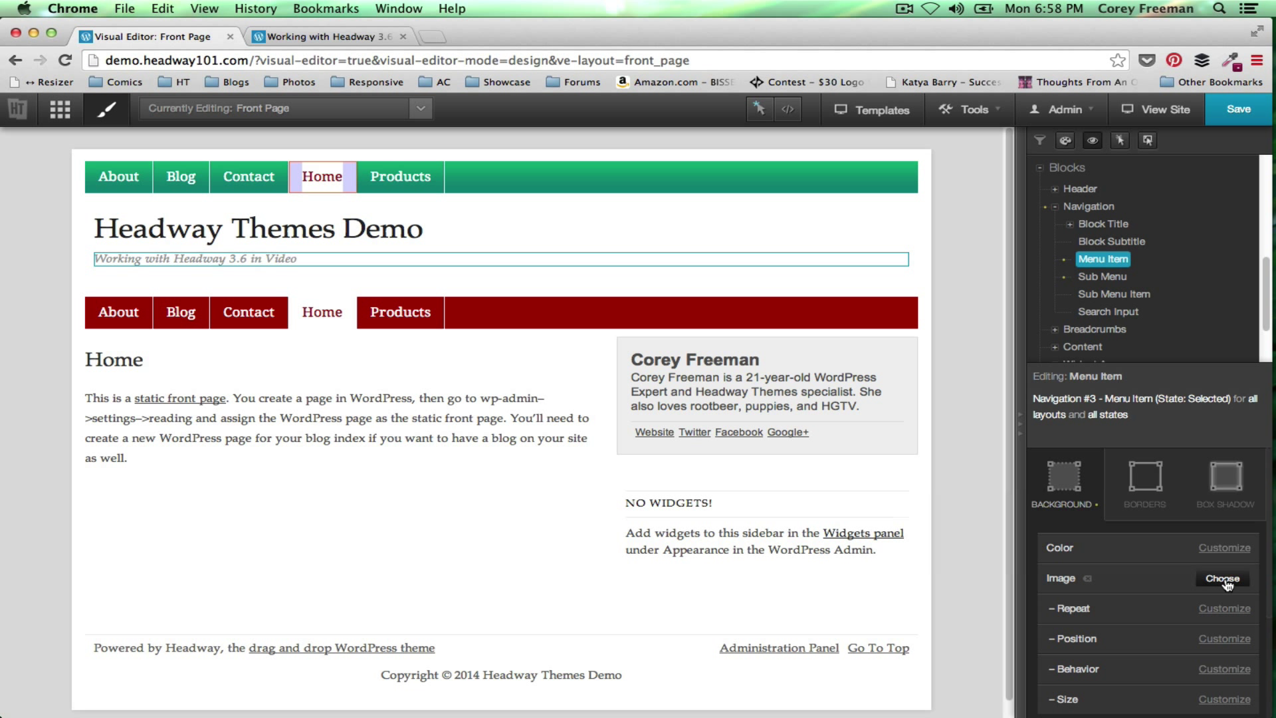
pyautogui.click(1222, 578)
pyautogui.click(649, 442)
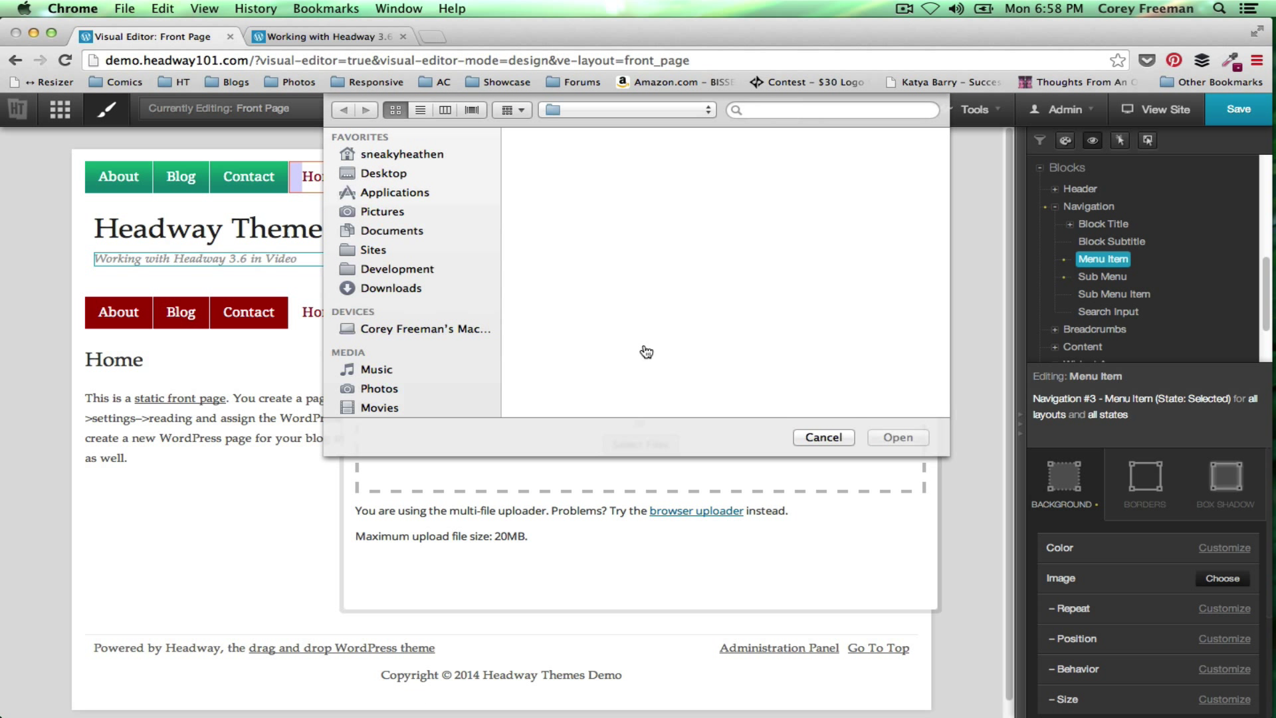
pyautogui.click(855, 191)
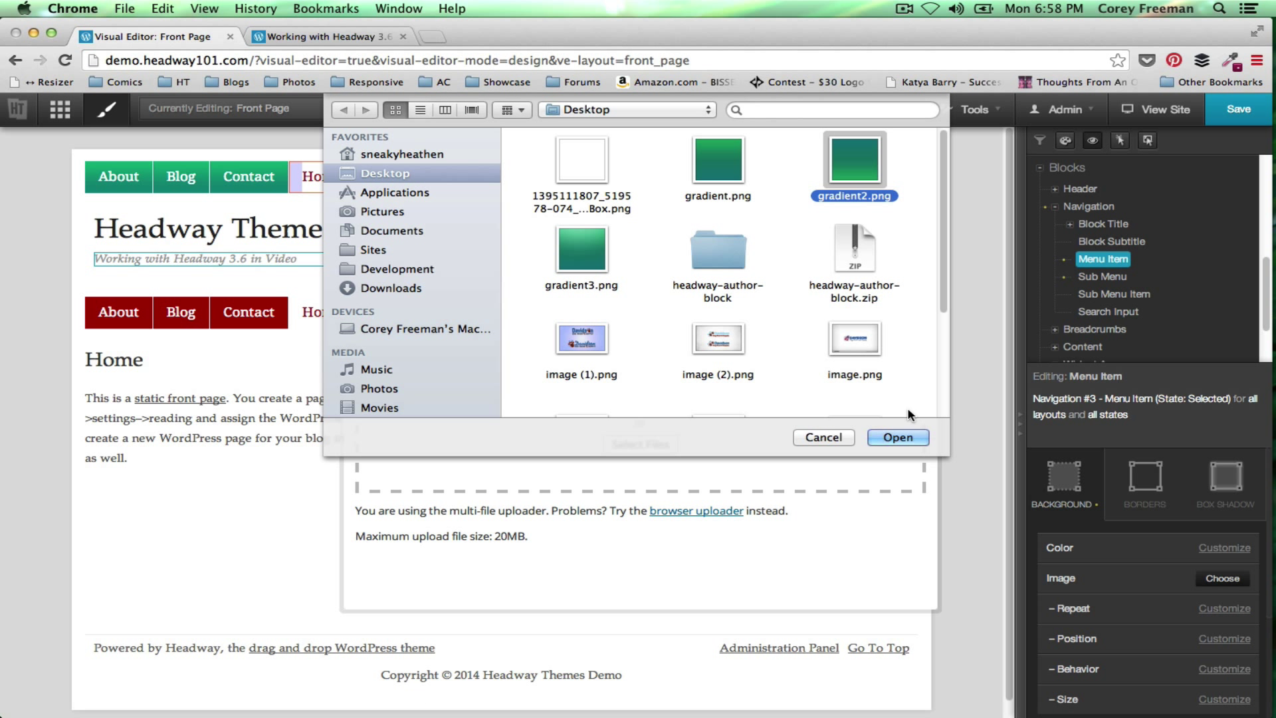
pyautogui.click(899, 436)
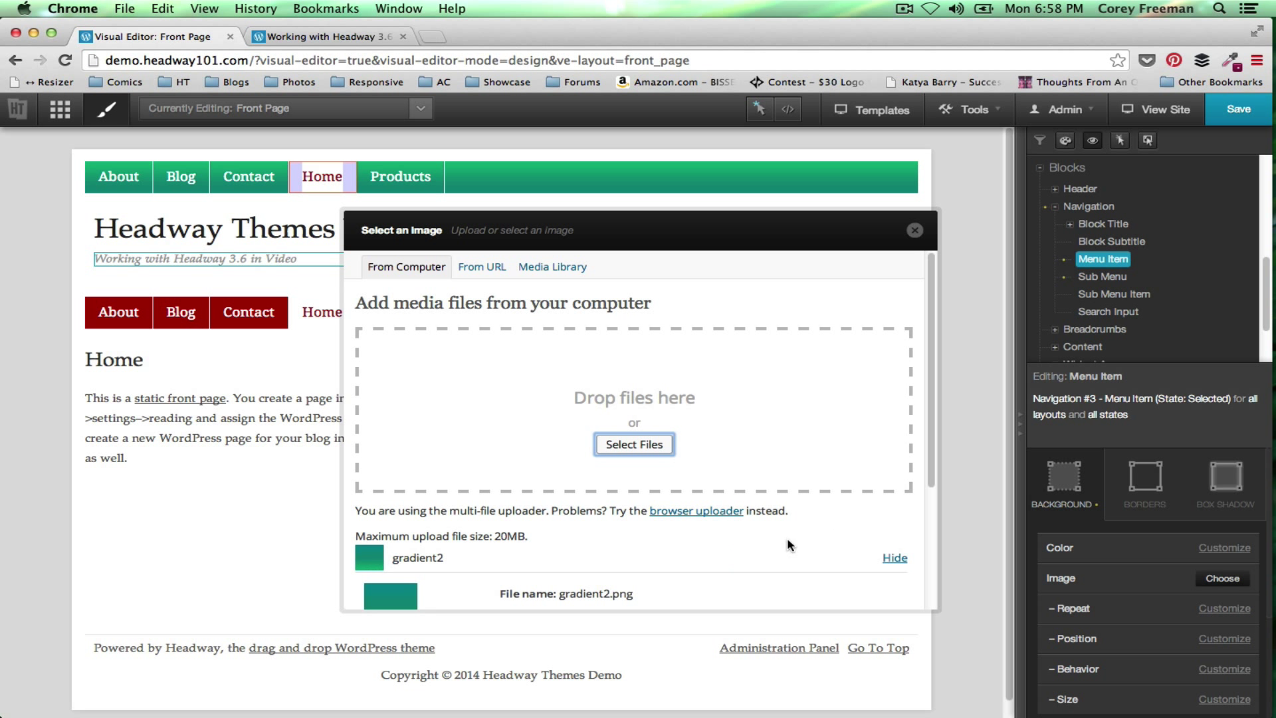
pyautogui.click(523, 588)
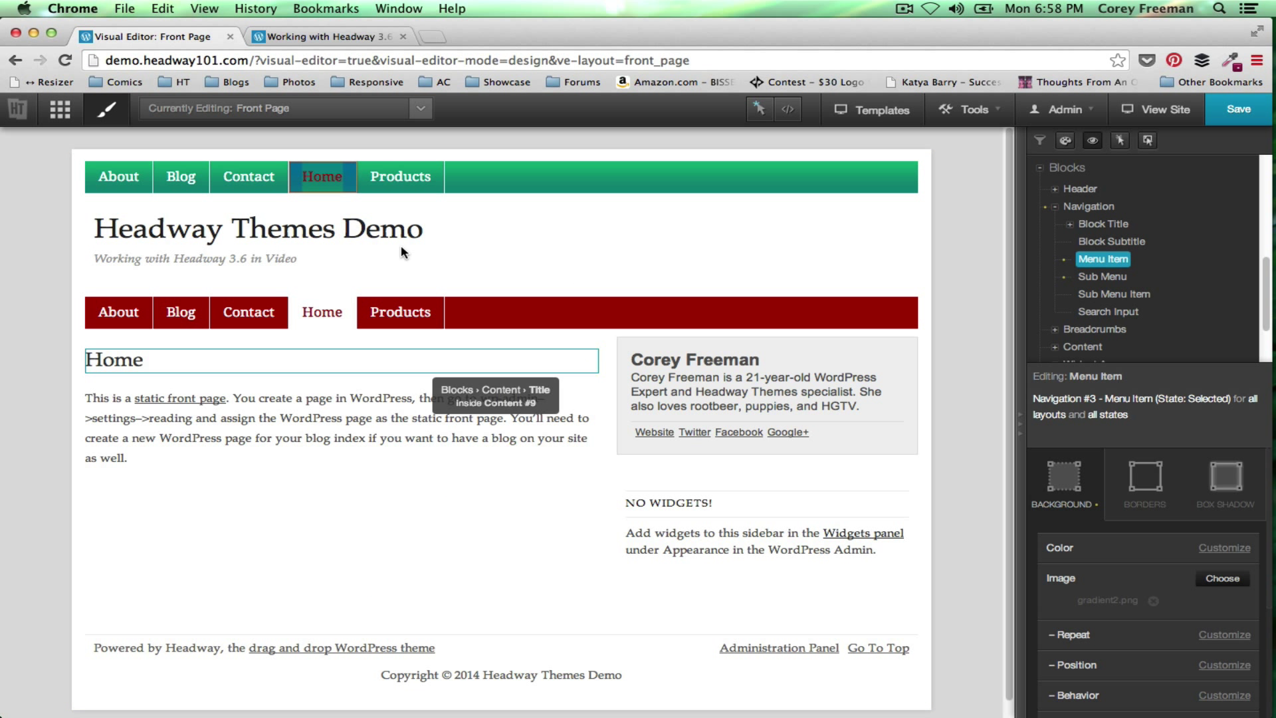
# Set the font color of the upper navigation's selected menu item to white (FFFFFF) and turn off the inspector to preview it.
pyautogui.scroll(-2, 1093, 513)
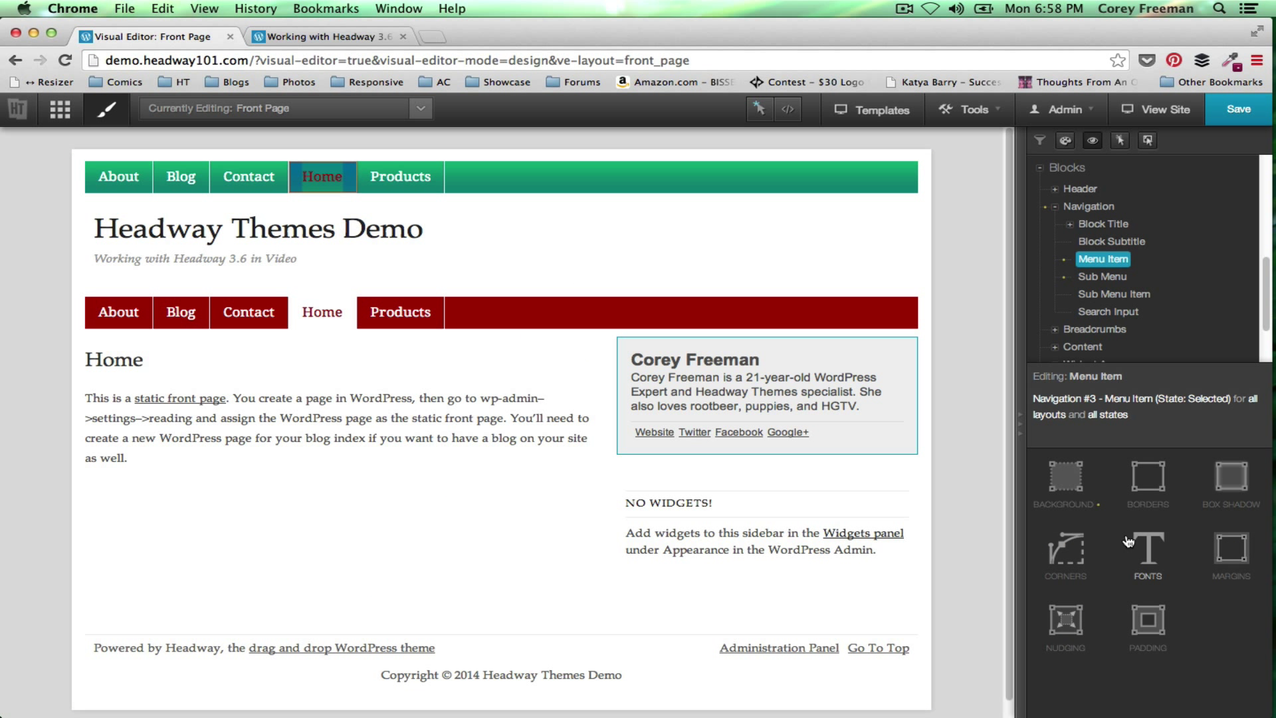
pyautogui.click(1144, 555)
pyautogui.click(1222, 609)
pyautogui.click(1241, 610)
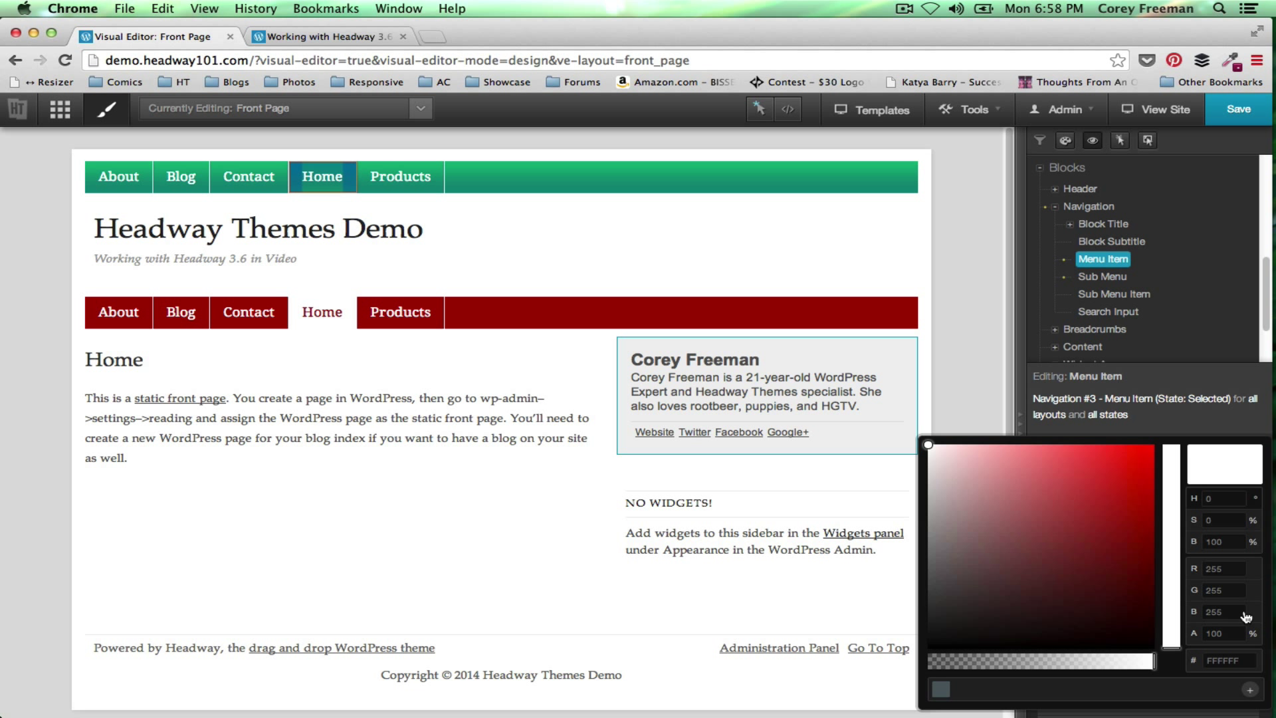
pyautogui.click(830, 352)
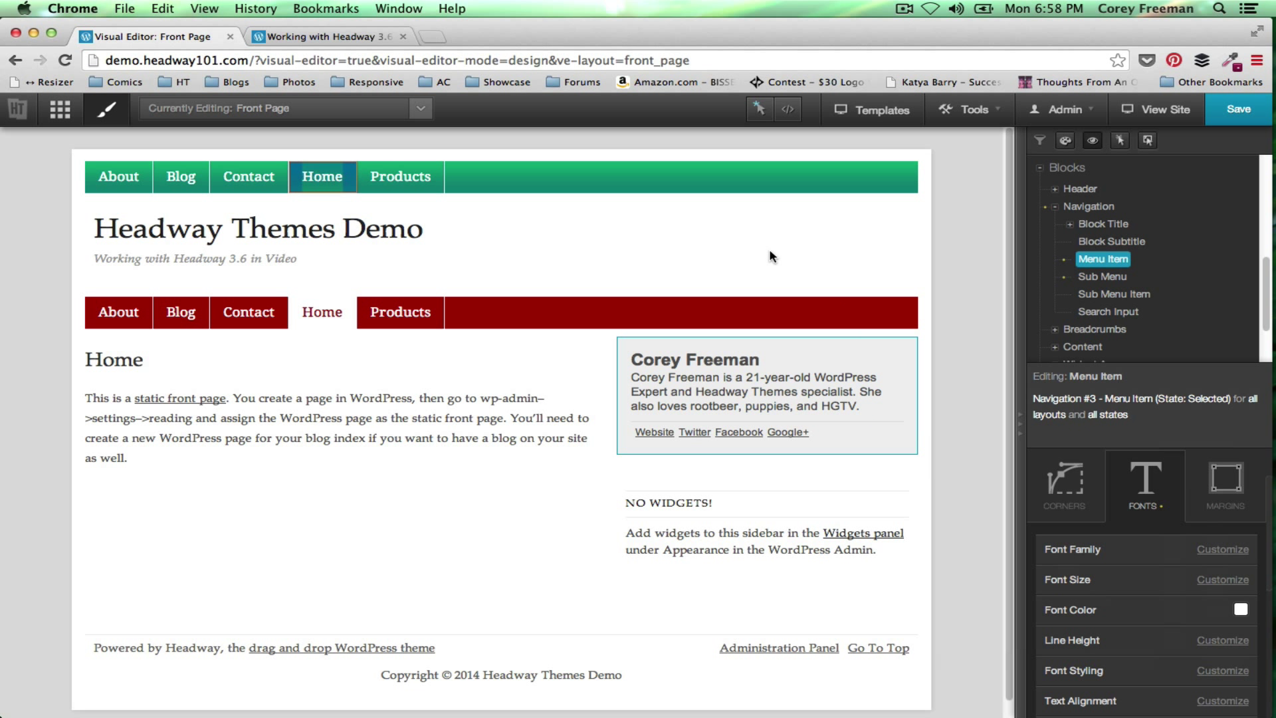
pyautogui.click(759, 108)
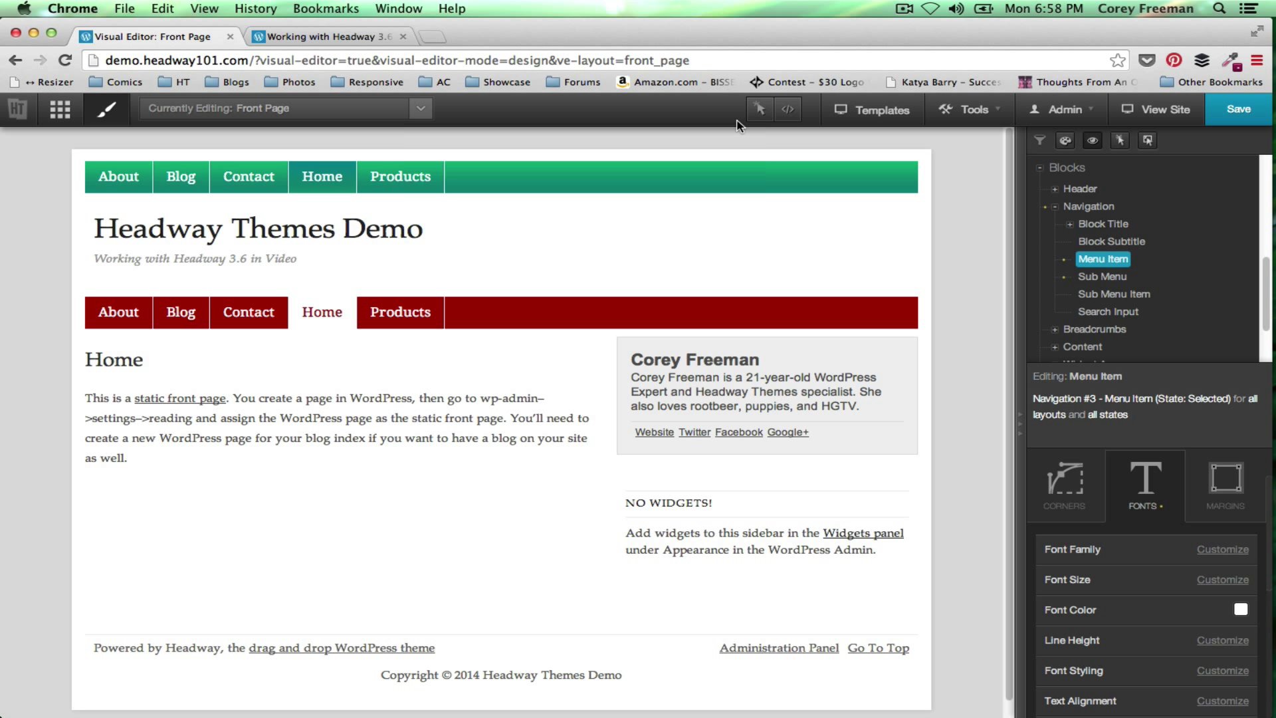
# Edit the hover state of the upper navigation's menu item instance and upload gradient3.png from the Desktop as its background image.
pyautogui.click(759, 108)
pyautogui.rightClick(401, 178)
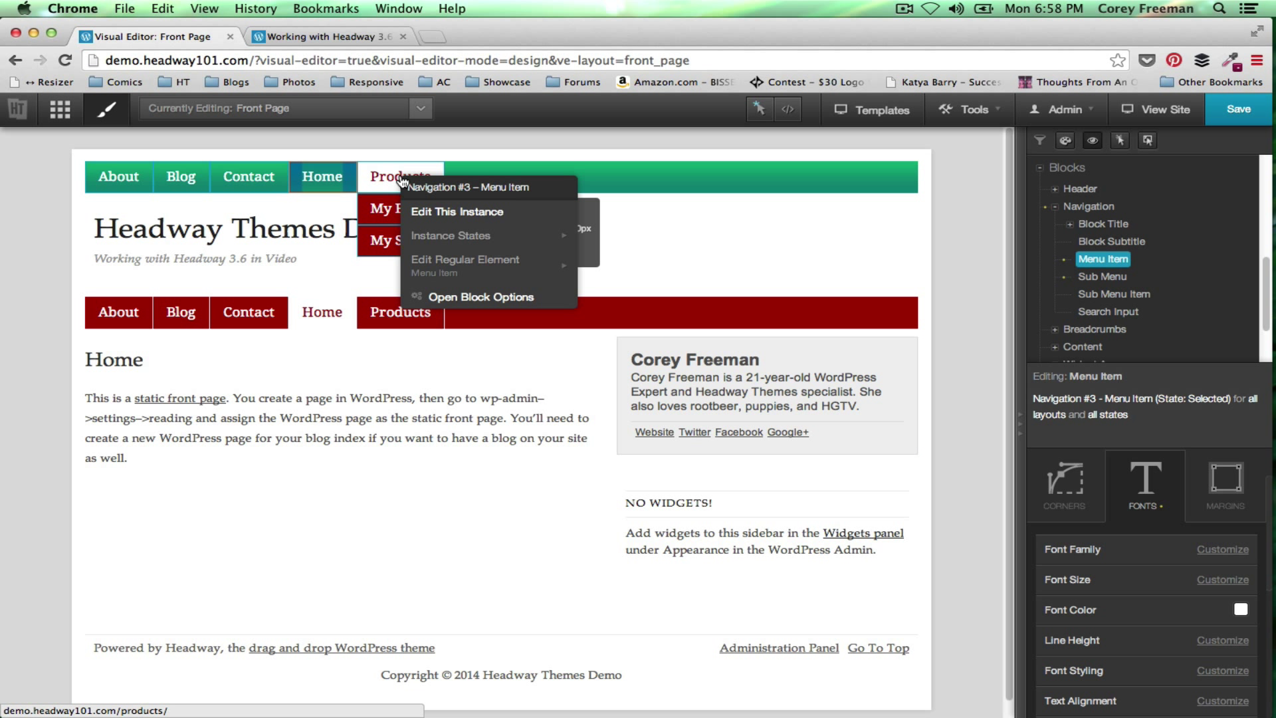
pyautogui.moveTo(500, 240)
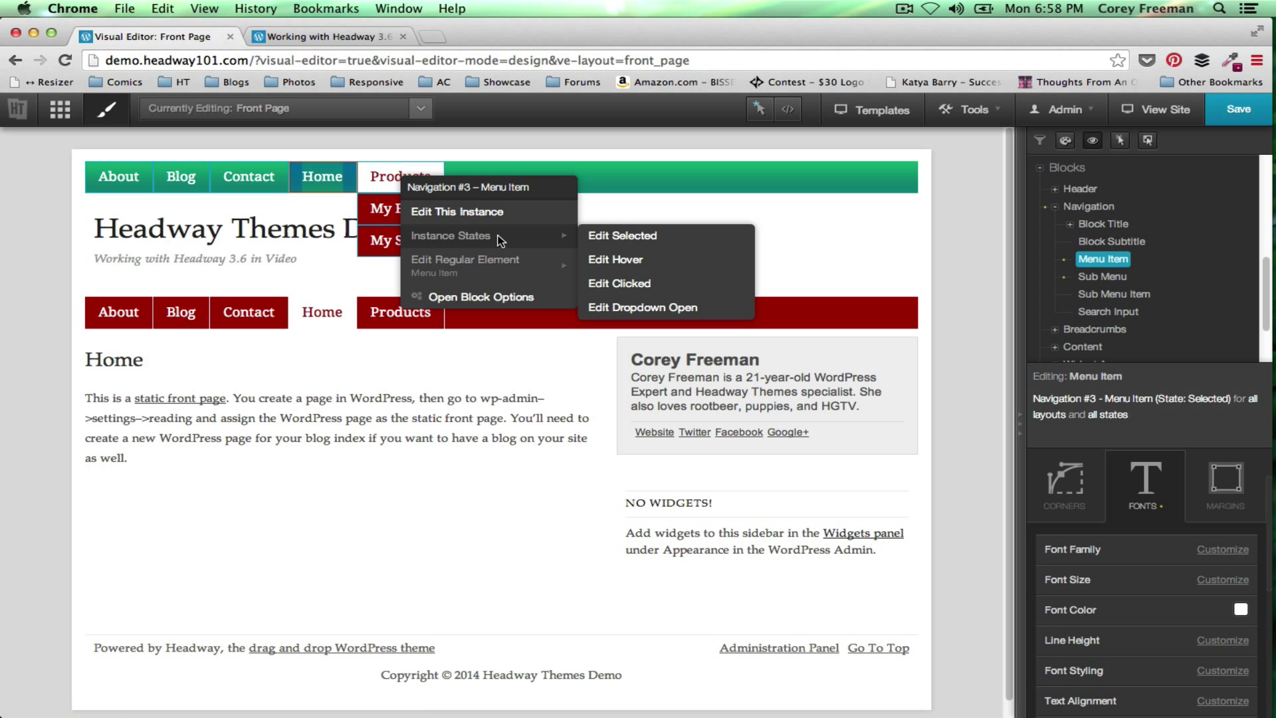
pyautogui.click(644, 261)
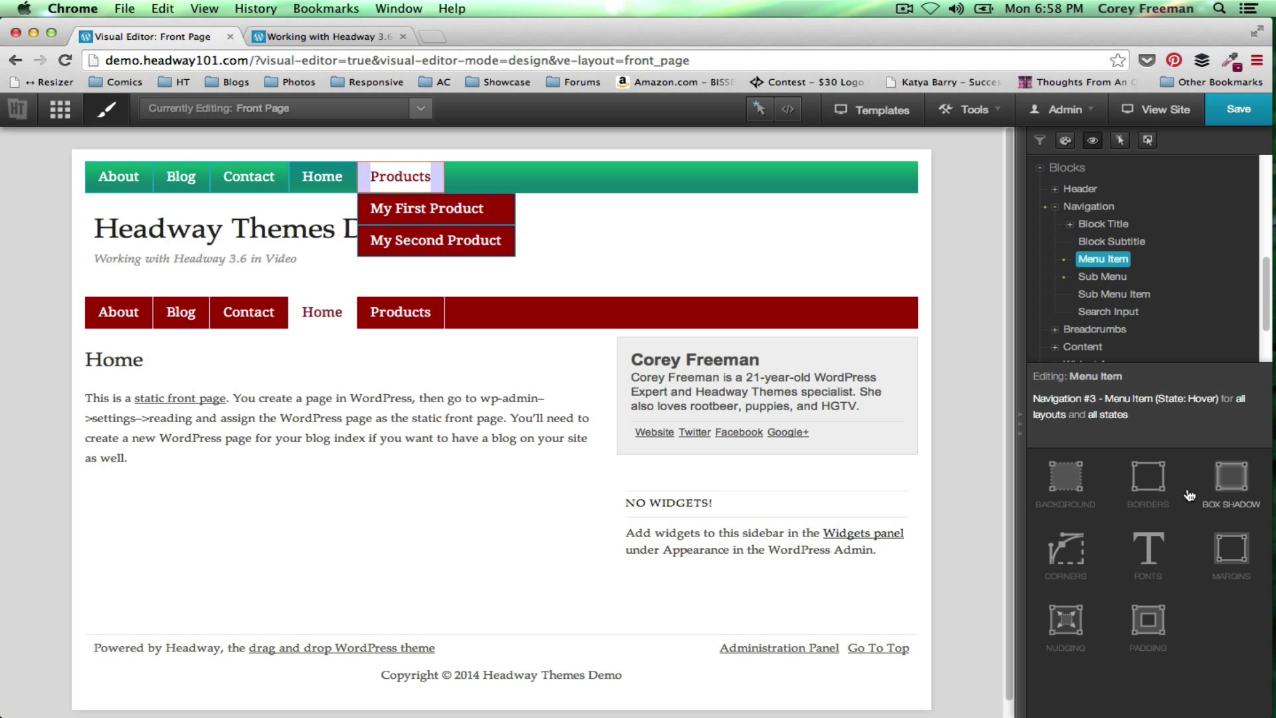
pyautogui.click(1082, 498)
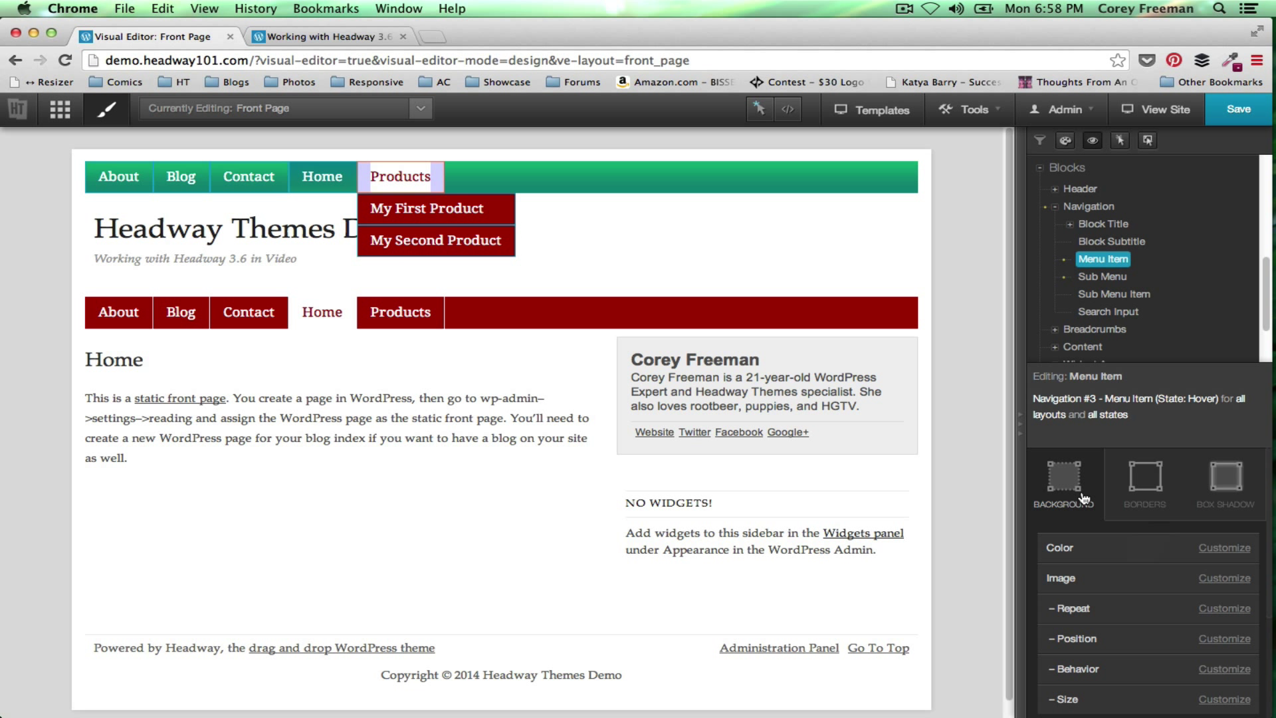
pyautogui.click(1218, 578)
pyautogui.click(1221, 578)
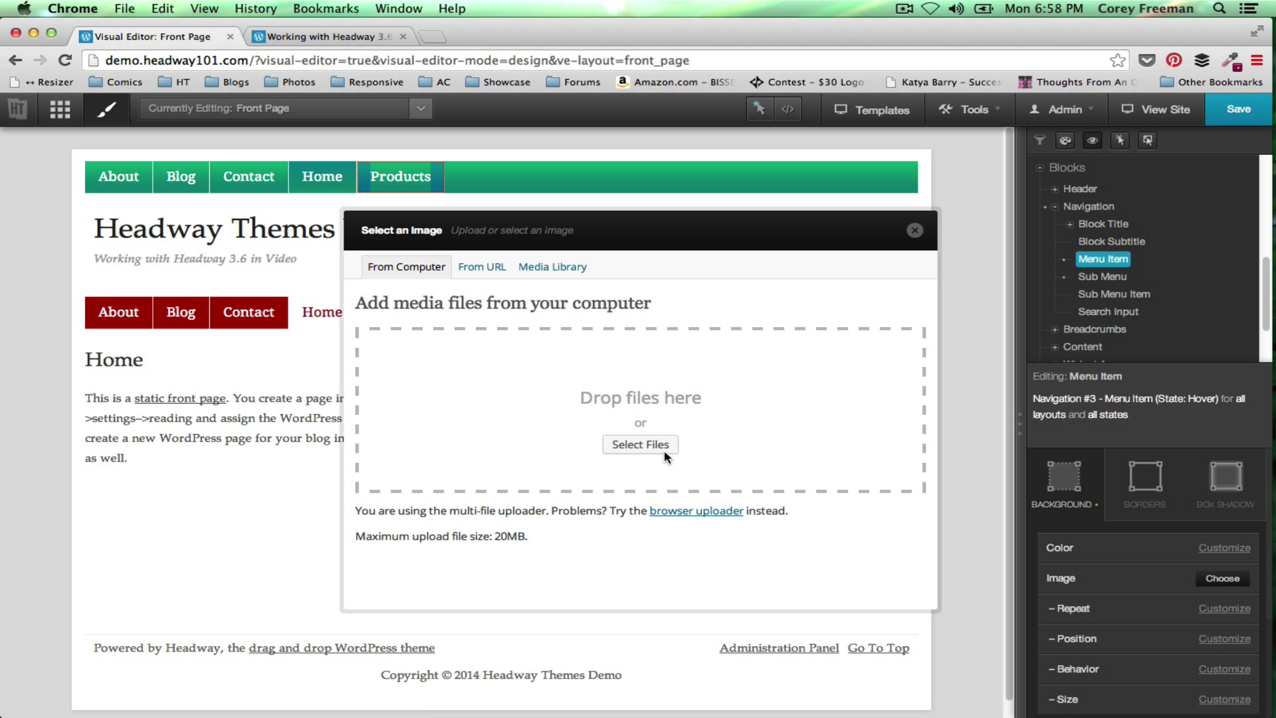
pyautogui.click(664, 450)
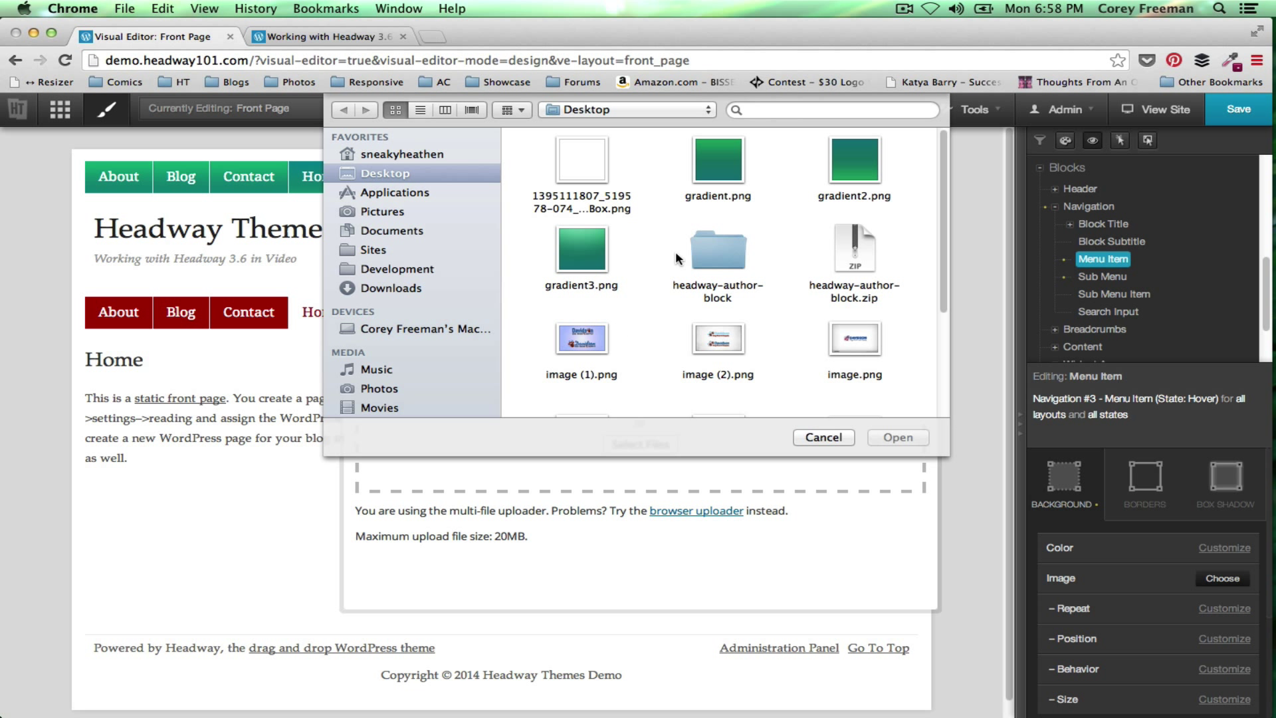
pyautogui.click(576, 266)
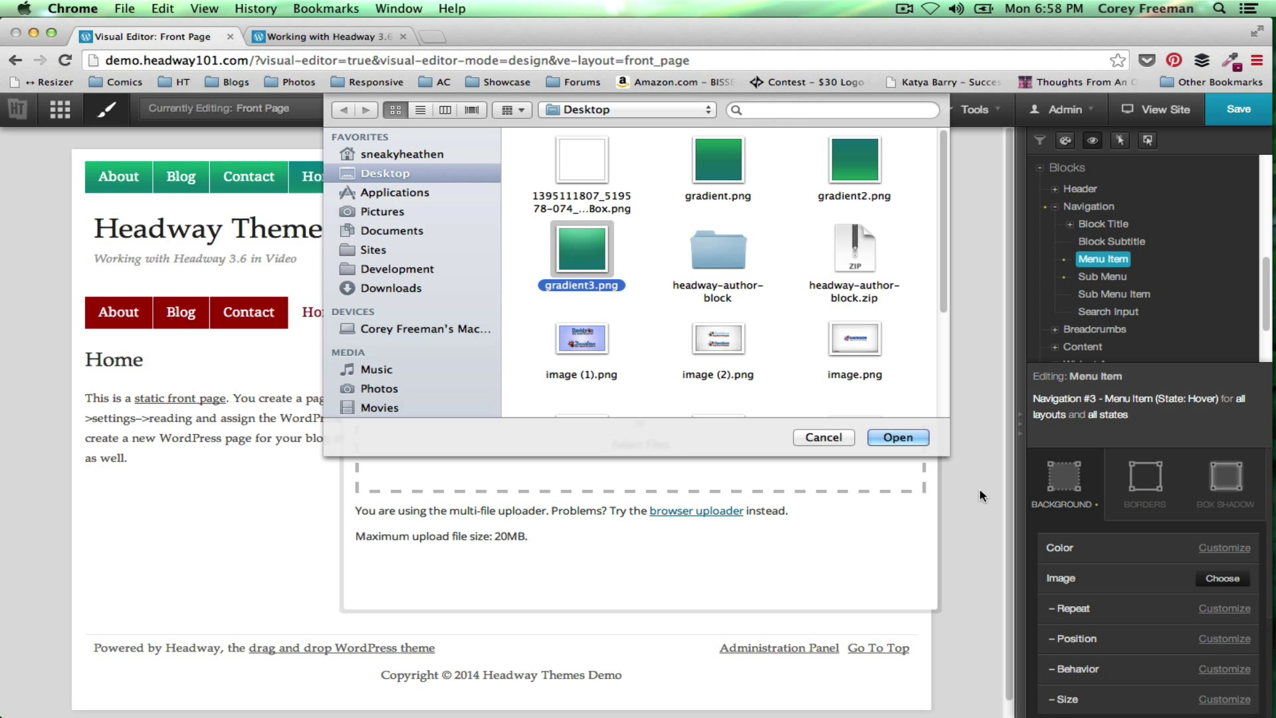
pyautogui.click(897, 437)
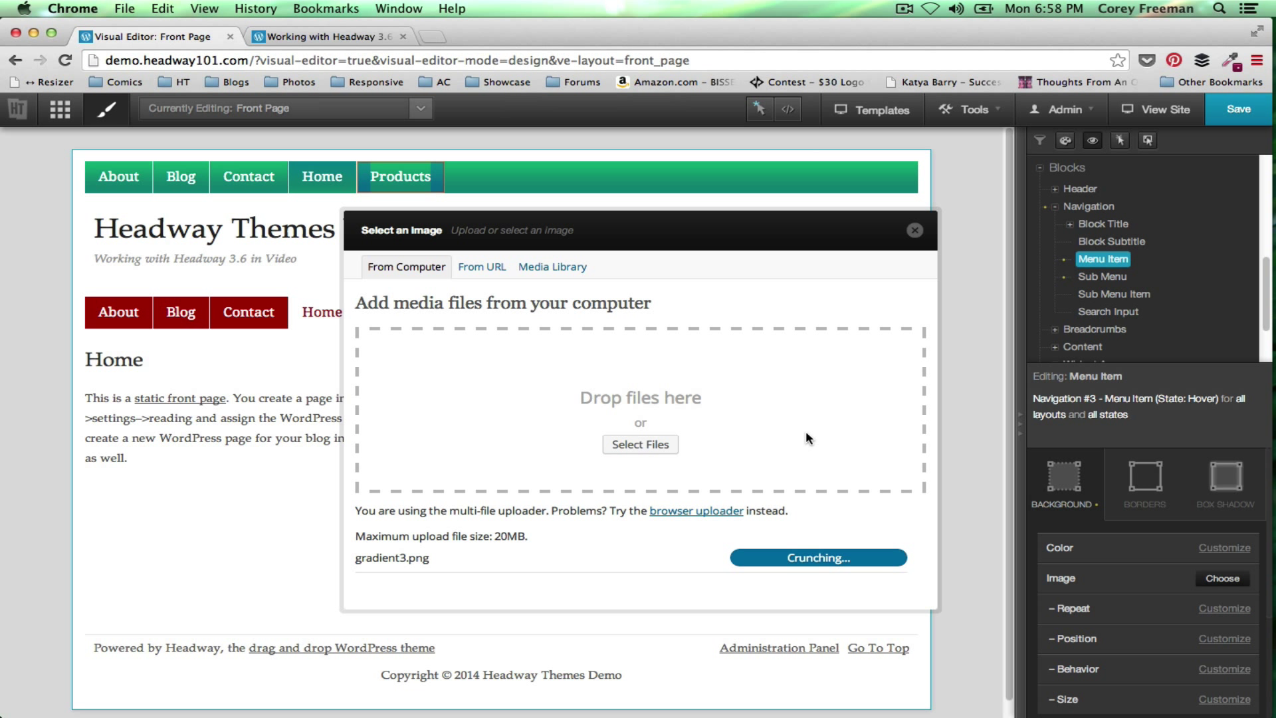
pyautogui.scroll(-3, 805, 431)
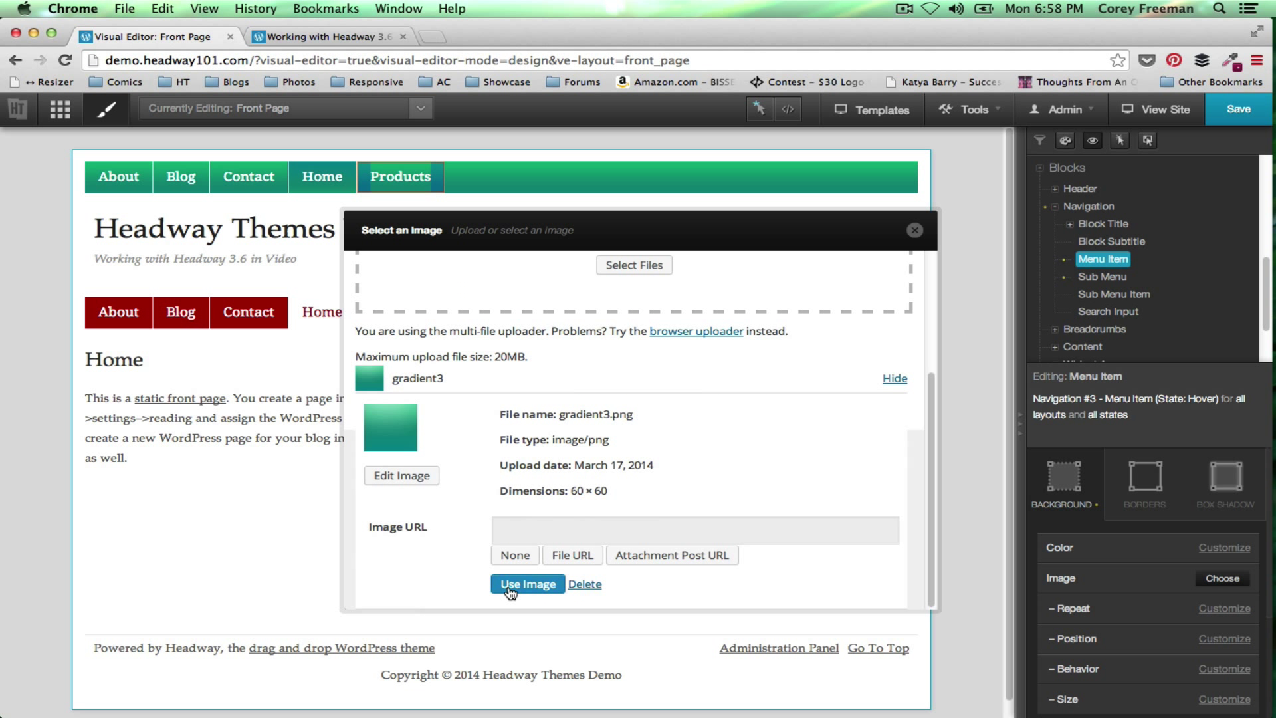
pyautogui.click(527, 583)
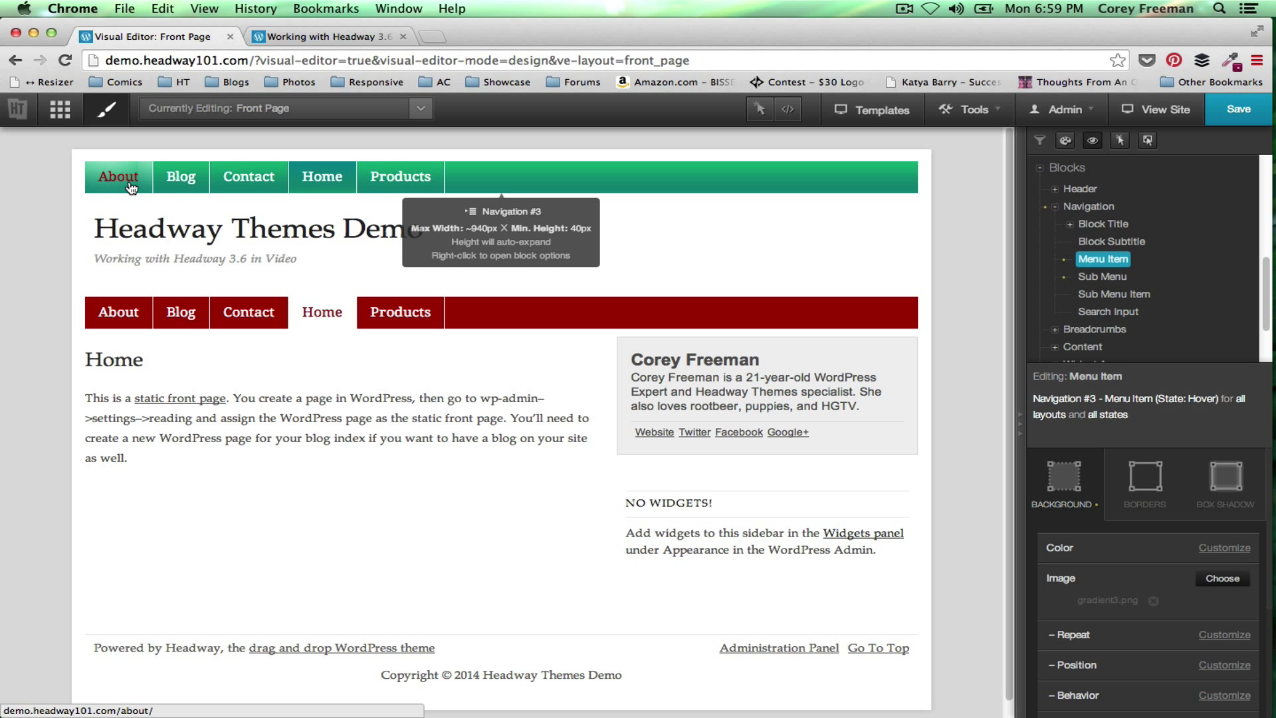
# Set the font color of the upper navigation's menu item hover state to white (FFFFFF).
pyautogui.moveTo(429, 196)
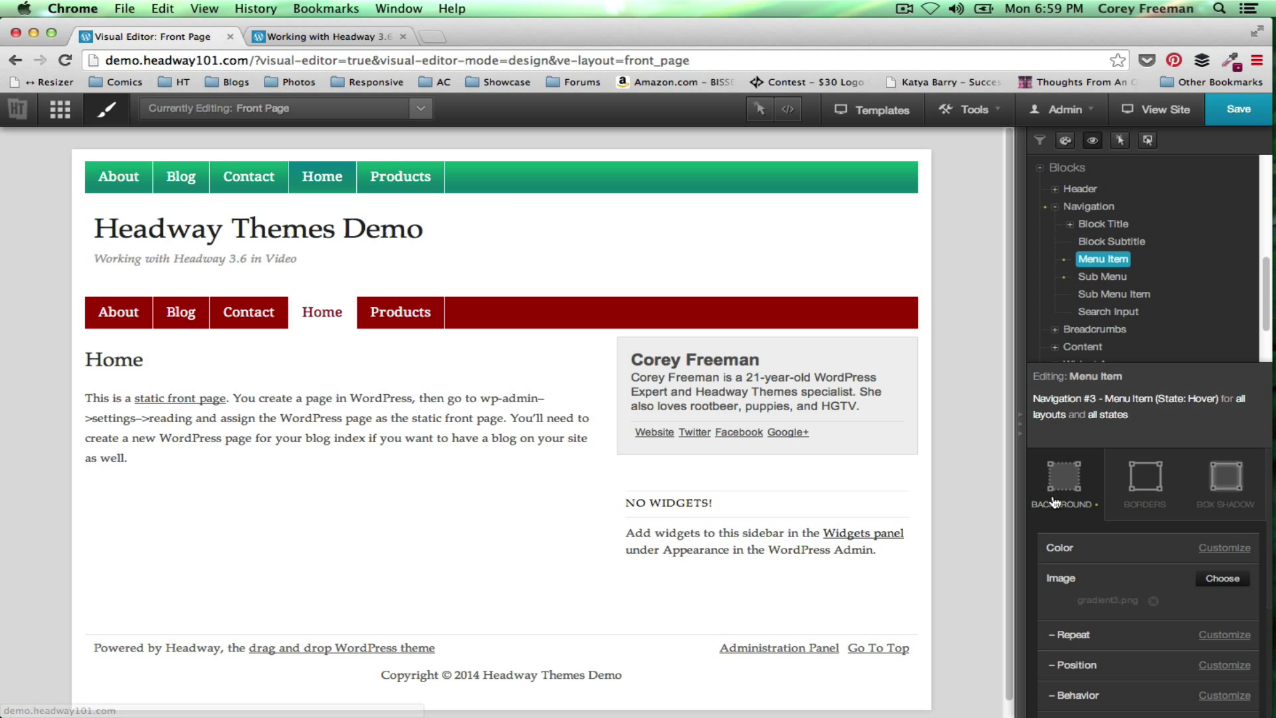
pyautogui.scroll(-2, 1068, 550)
pyautogui.click(1145, 559)
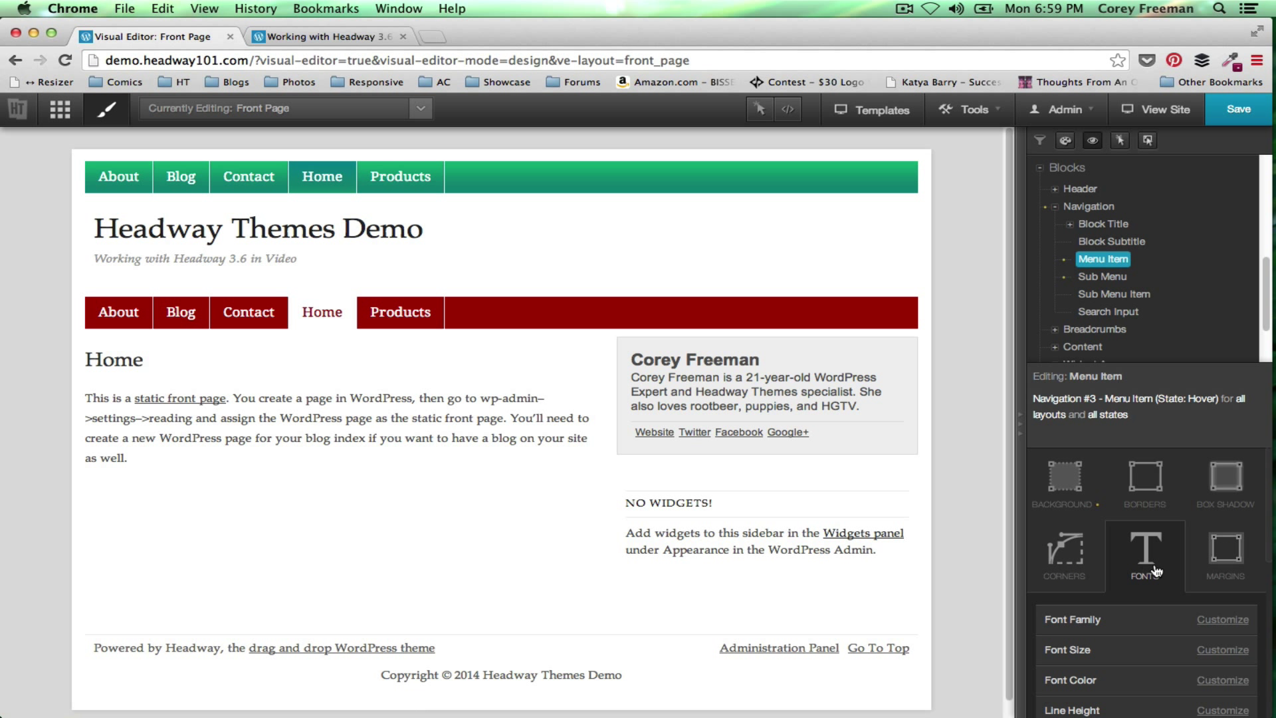
pyautogui.click(1235, 651)
pyautogui.click(1240, 652)
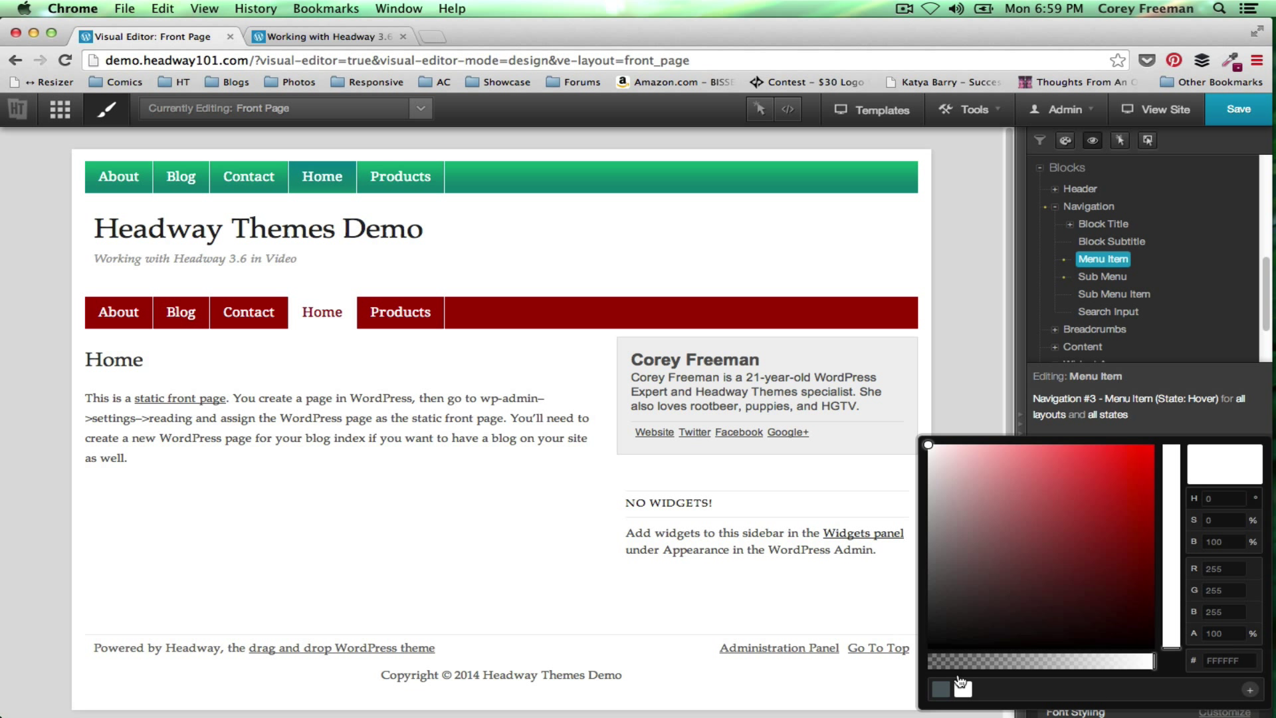
pyautogui.click(486, 235)
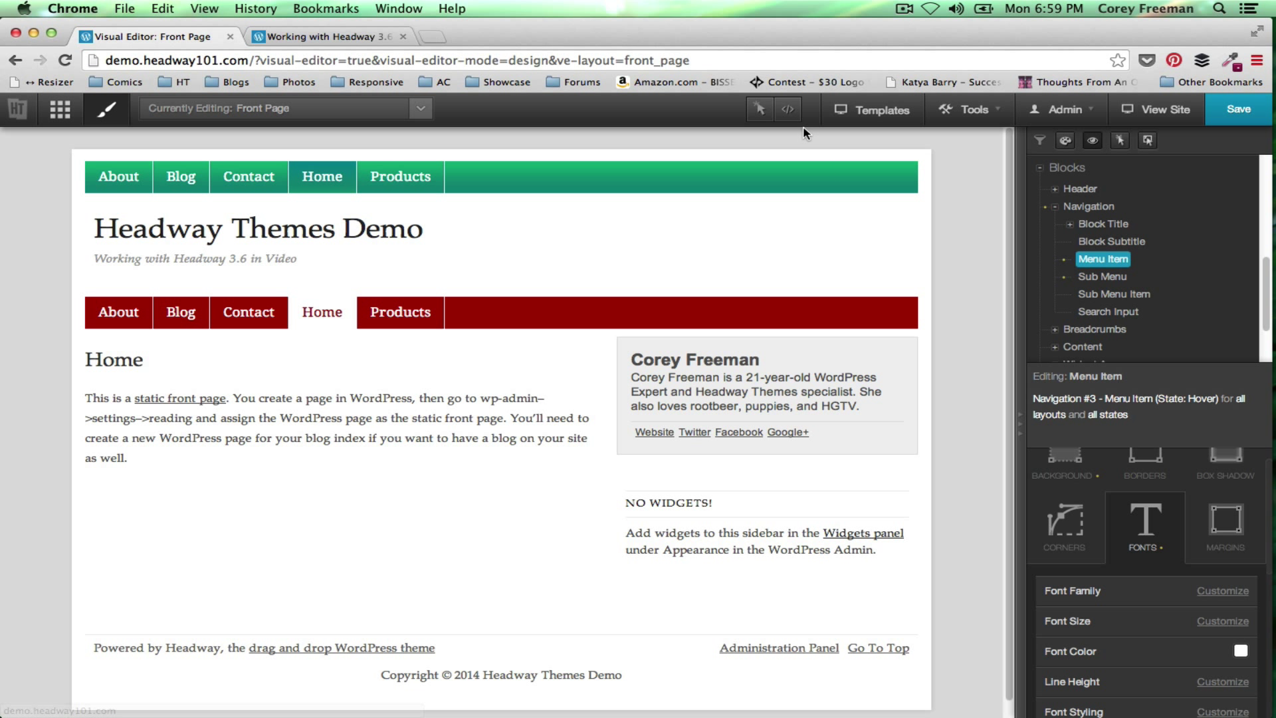
# Edit the clicked state of the upper navigation's menu item instance and use gradient2 from the Media Library as its background image.
pyautogui.click(759, 108)
pyautogui.rightClick(238, 186)
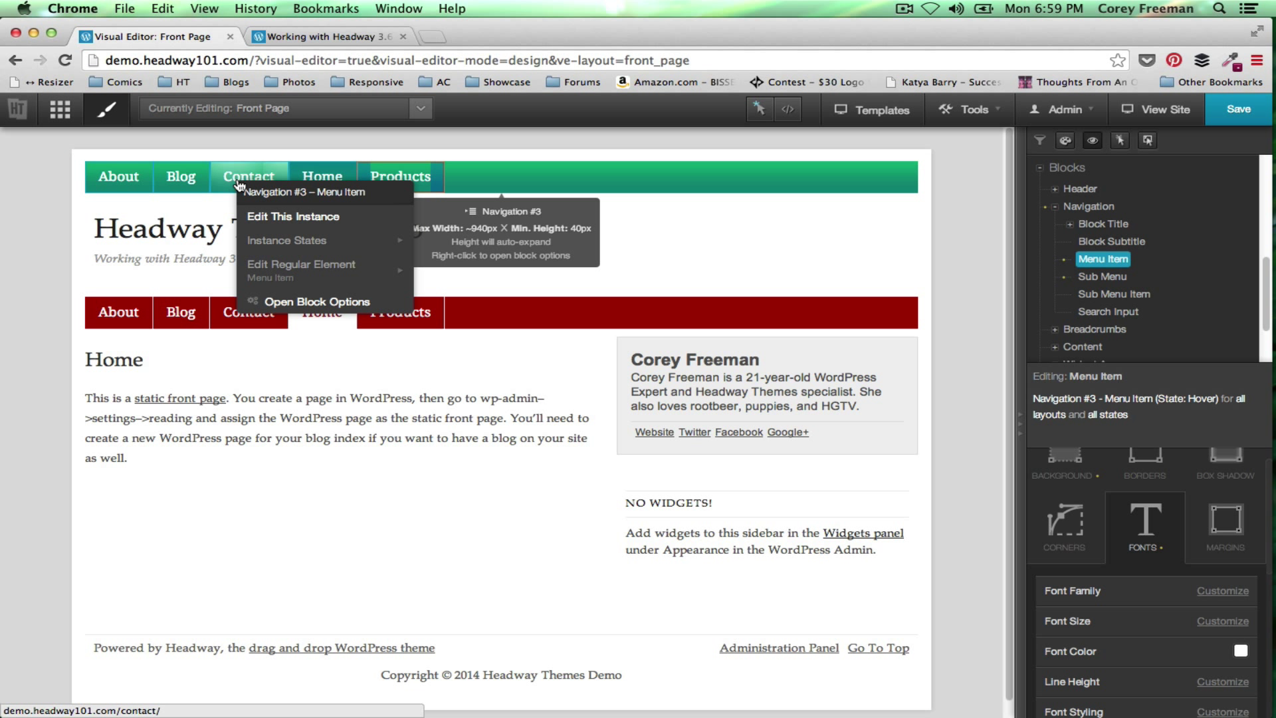
pyautogui.moveTo(333, 243)
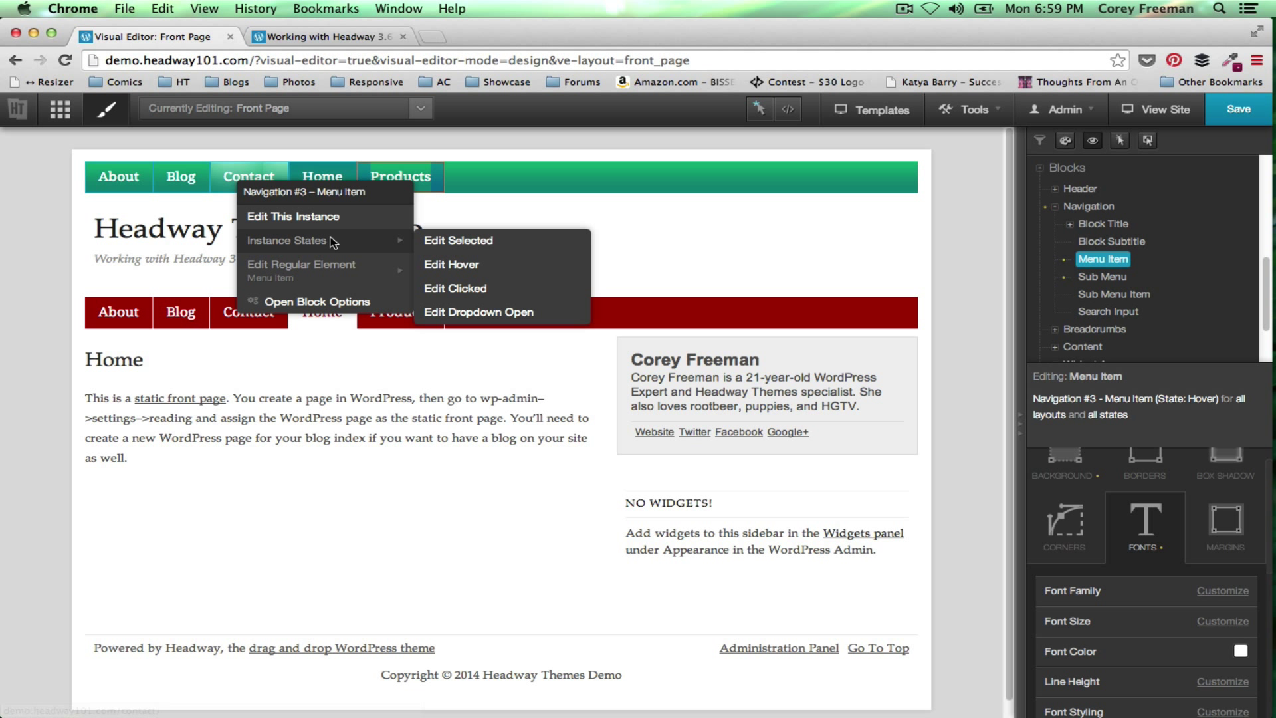
pyautogui.click(494, 290)
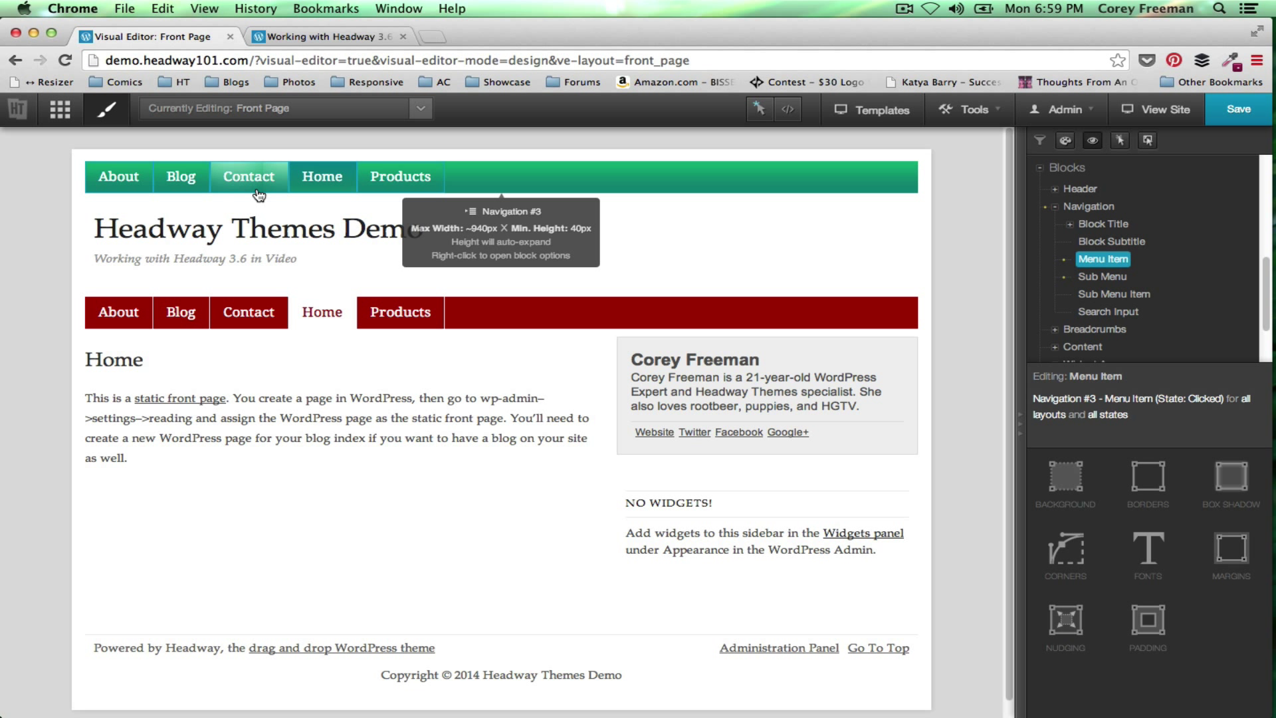
pyautogui.click(1086, 497)
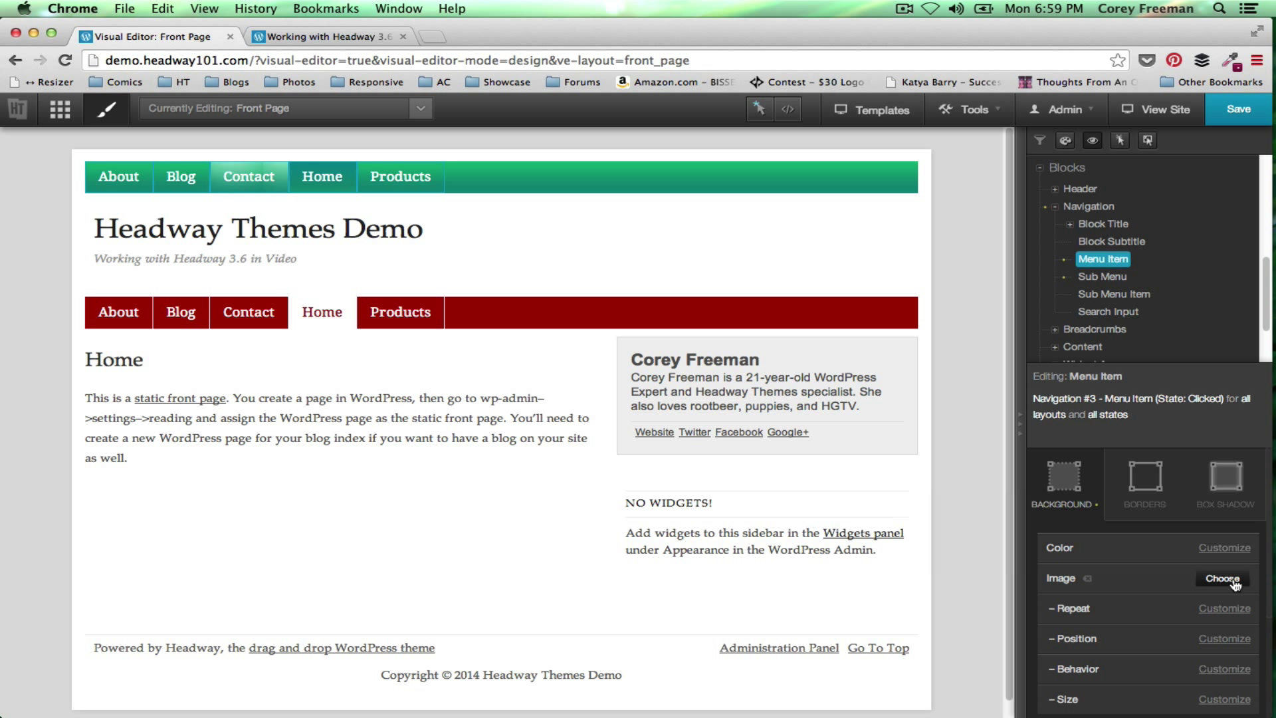
pyautogui.click(1234, 583)
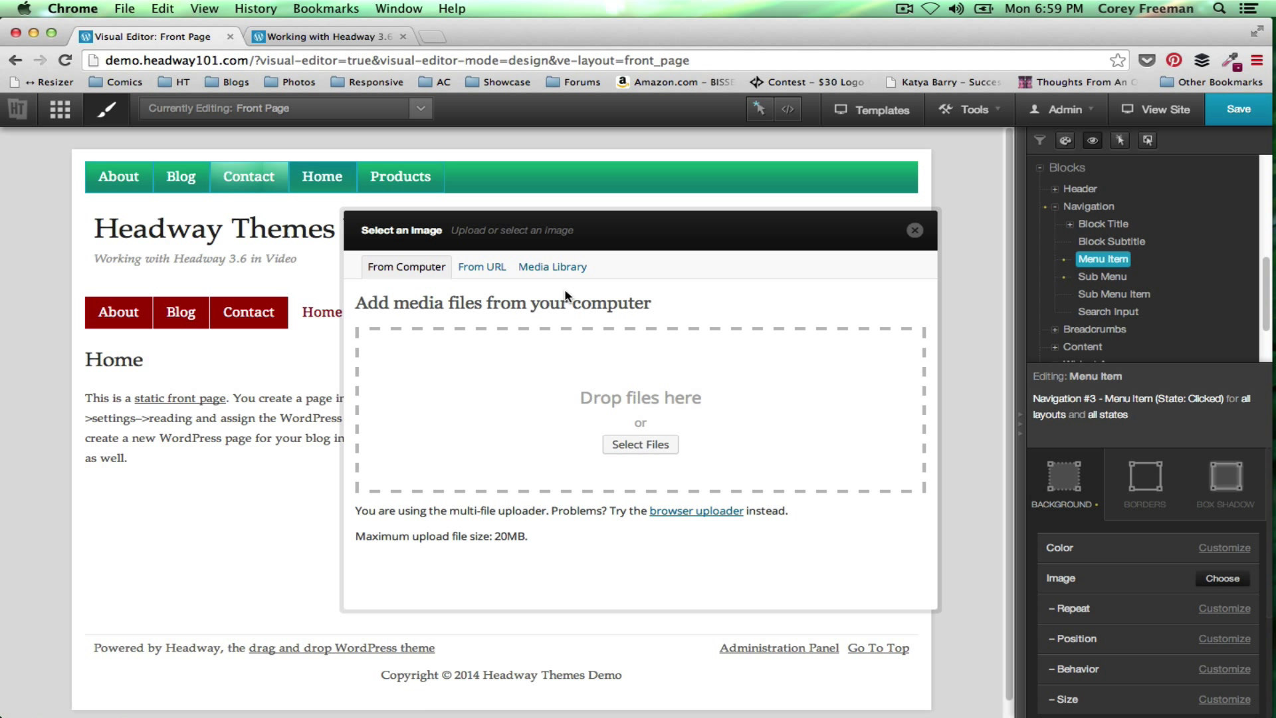
pyautogui.click(553, 268)
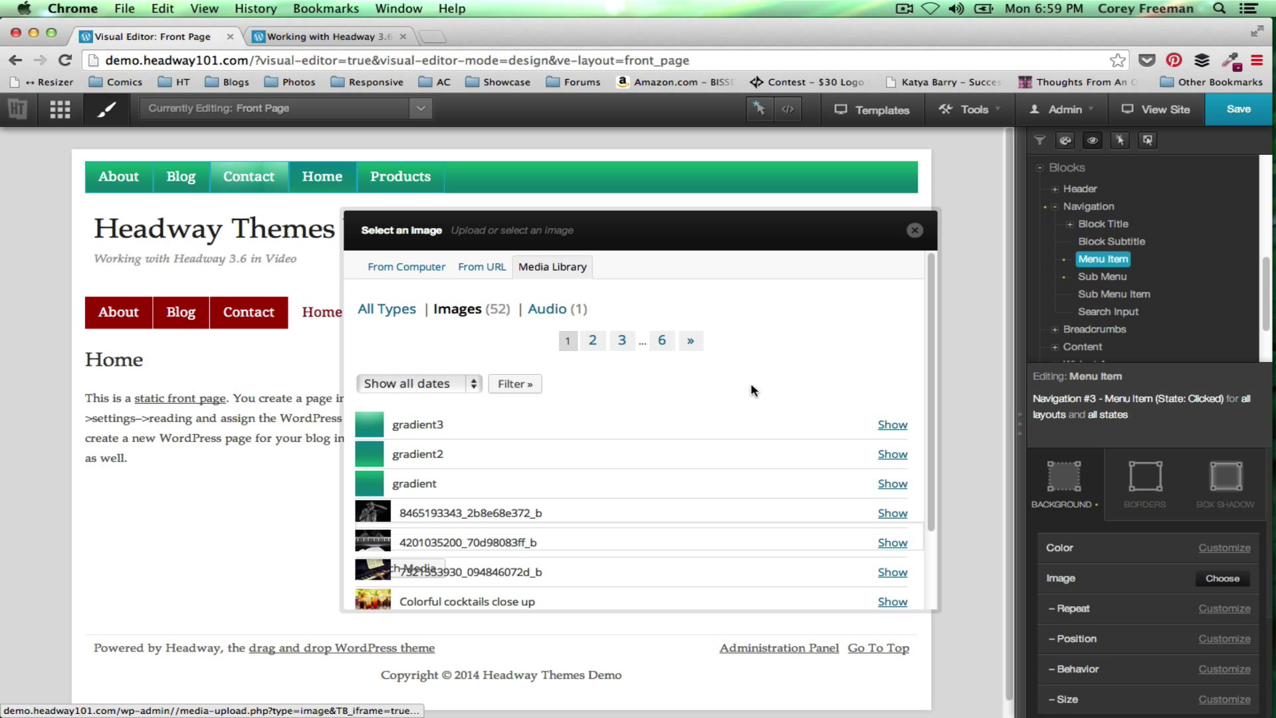
pyautogui.click(892, 453)
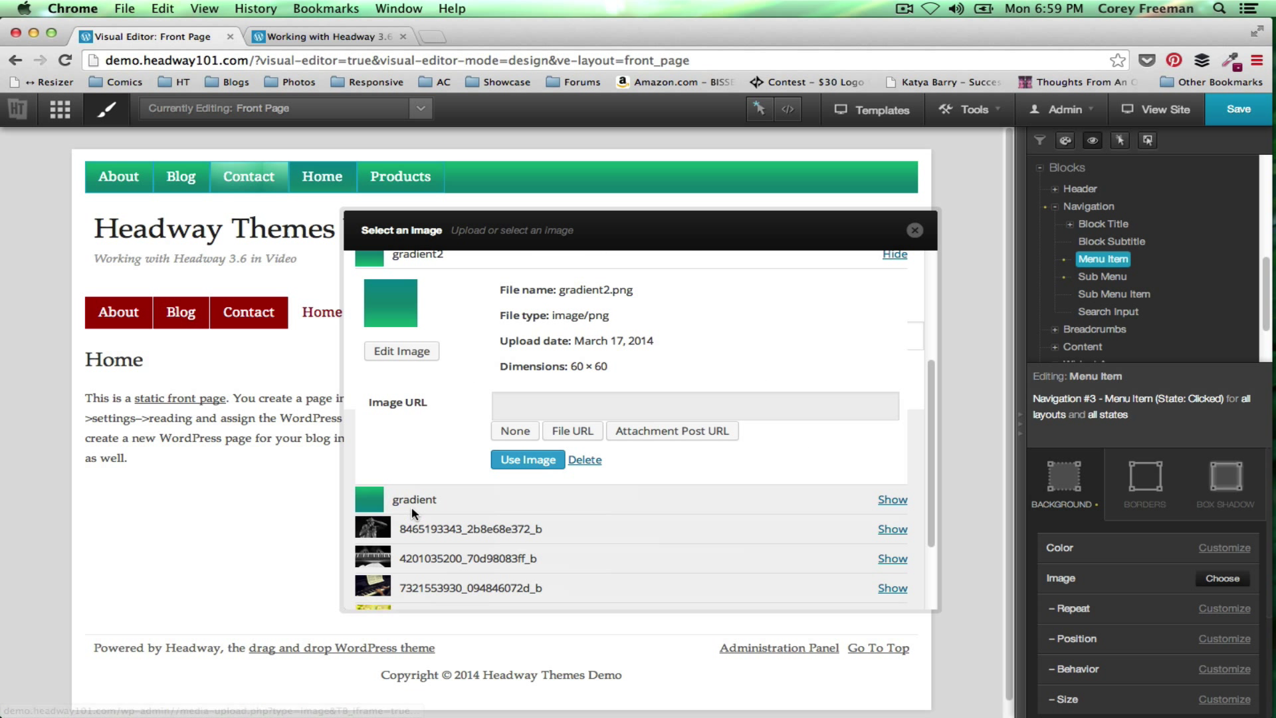
pyautogui.click(497, 460)
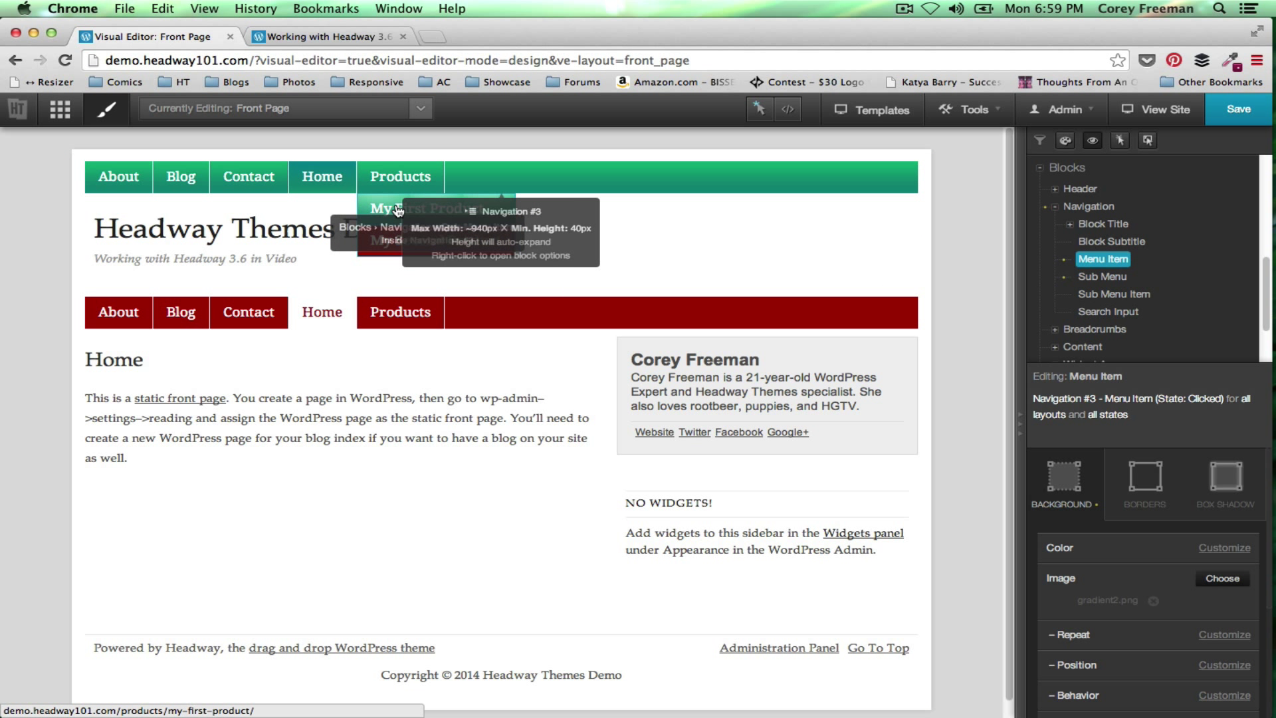
pyautogui.rightClick(400, 209)
pyautogui.moveTo(525, 266)
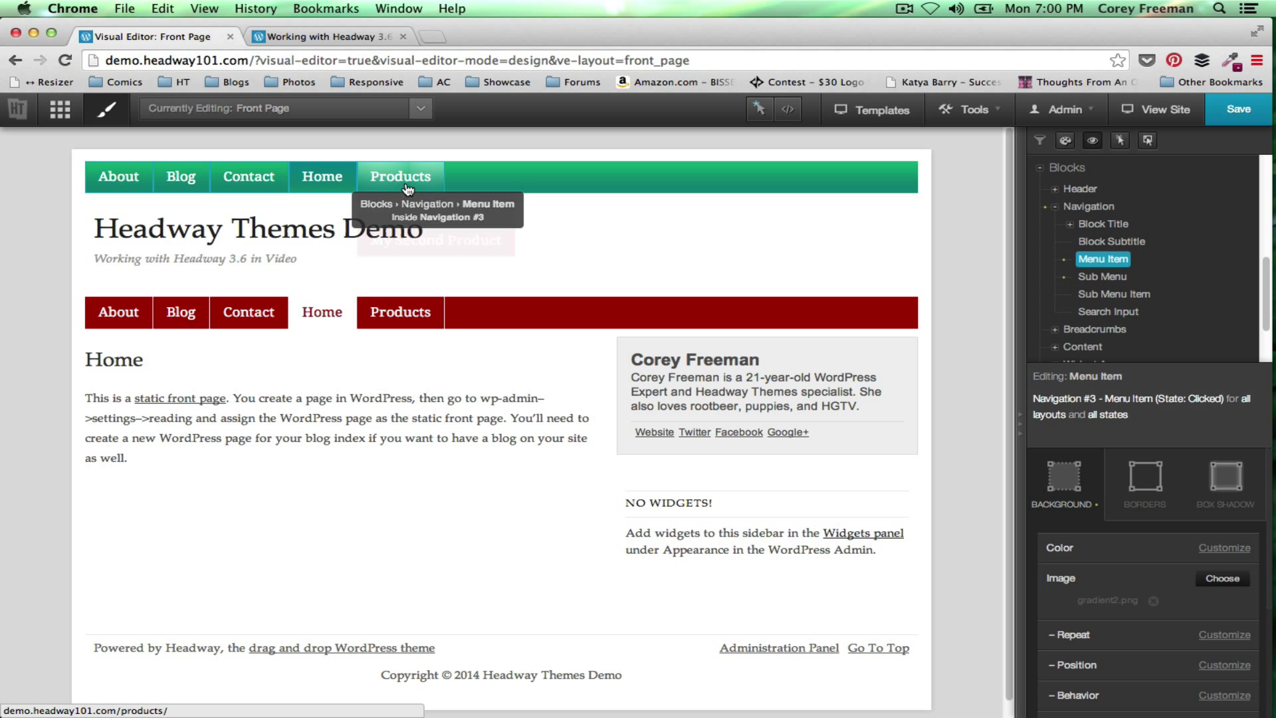
pyautogui.rightClick(405, 200)
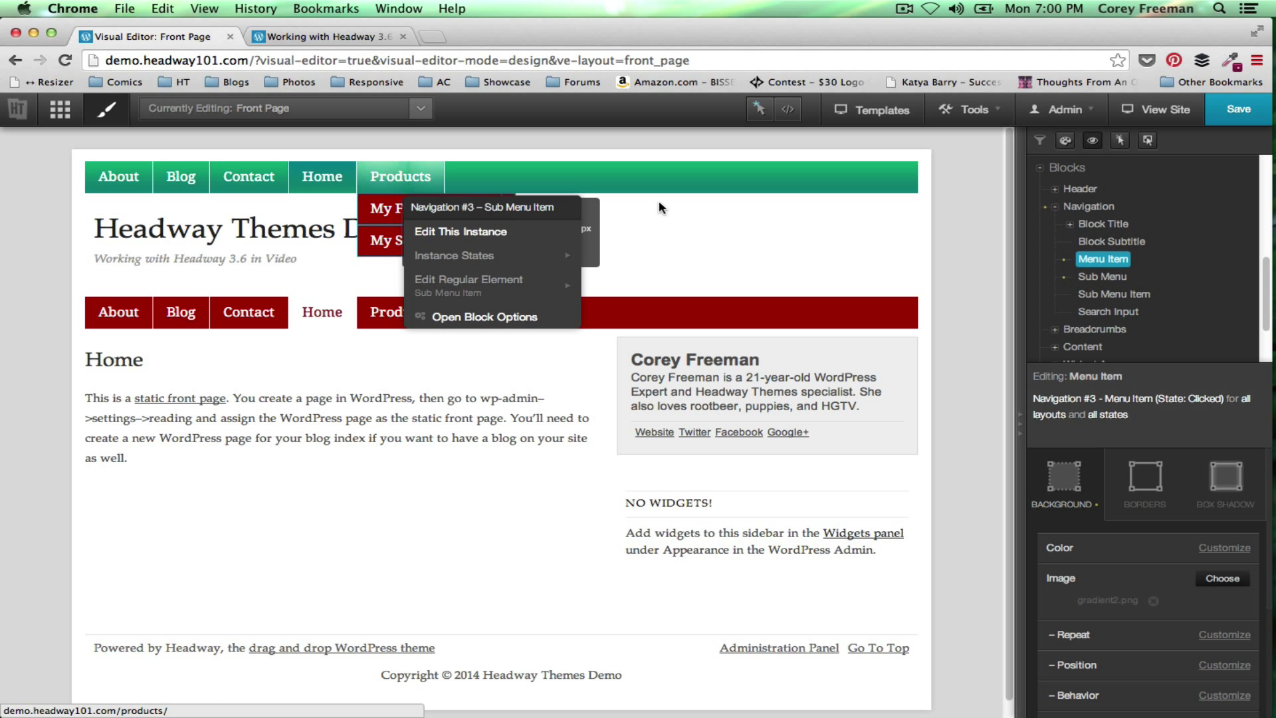
# Show instances in the element list and give the Navigation #3 Sub Menu instance the gradient image from the Media Library as its background.
pyautogui.click(1149, 144)
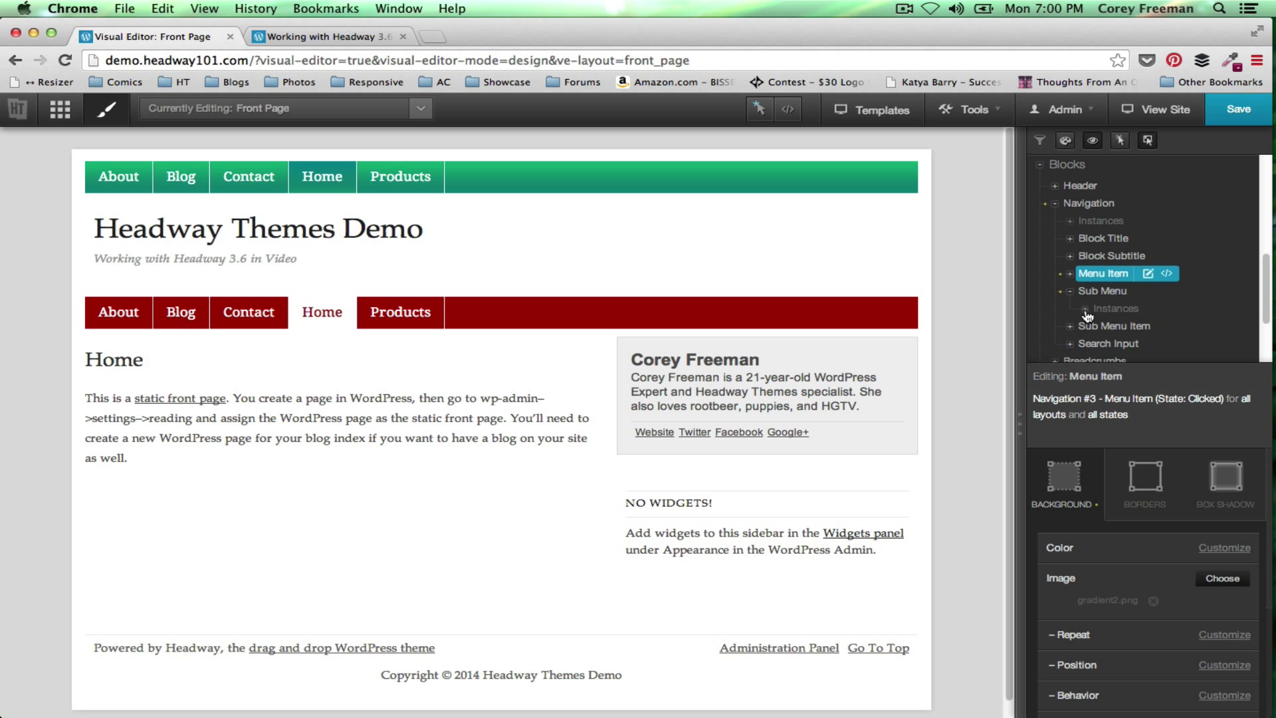
pyautogui.click(1085, 311)
pyautogui.scroll(-1, 1129, 319)
pyautogui.click(1169, 326)
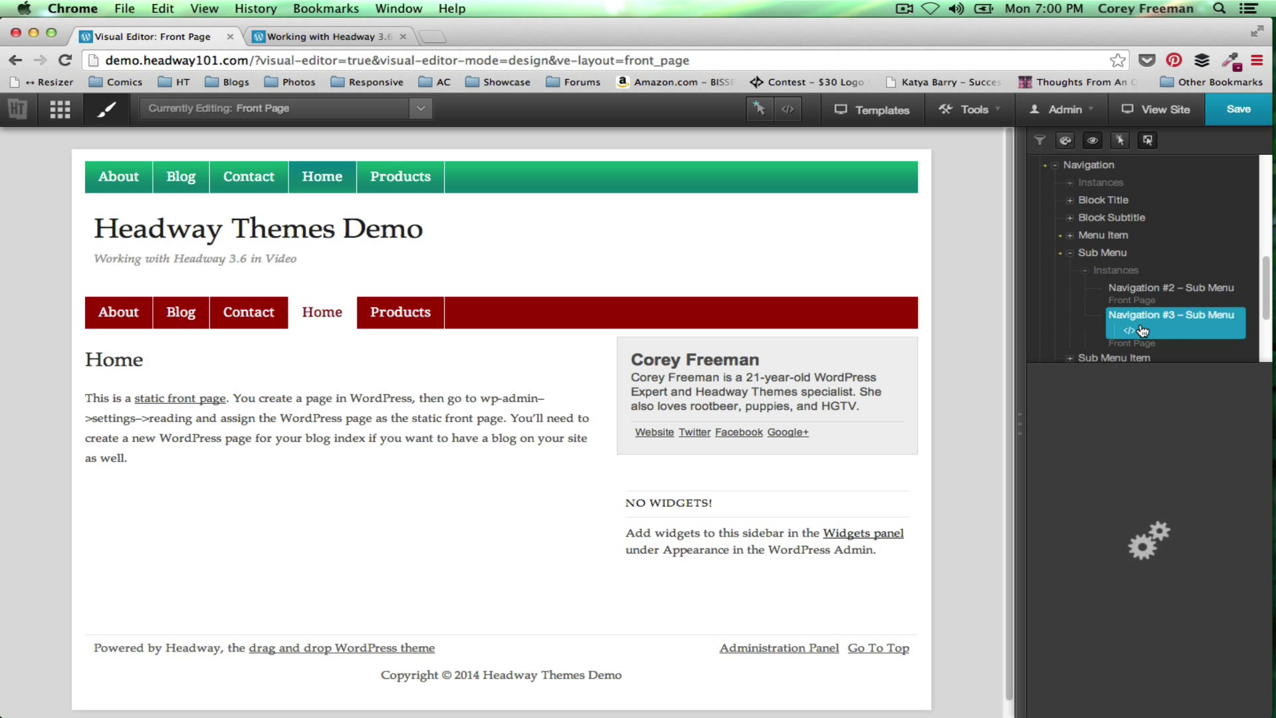
pyautogui.scroll(-3, 1160, 321)
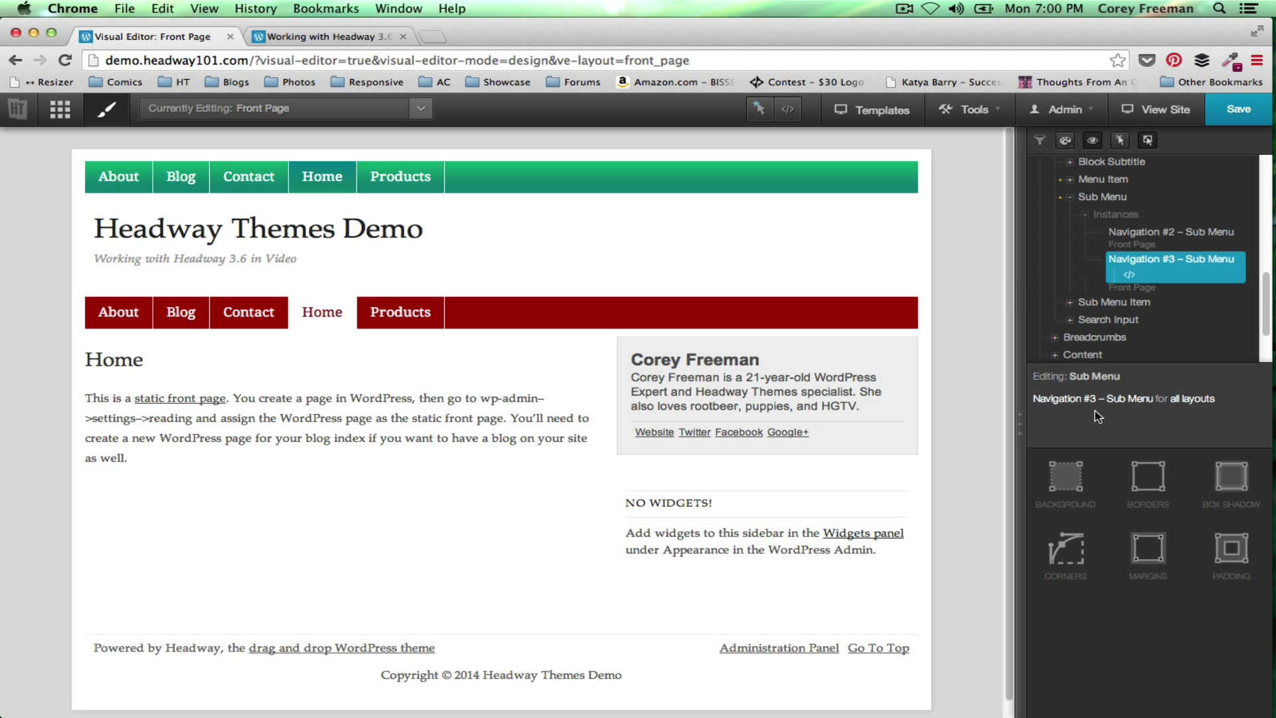
pyautogui.click(1102, 476)
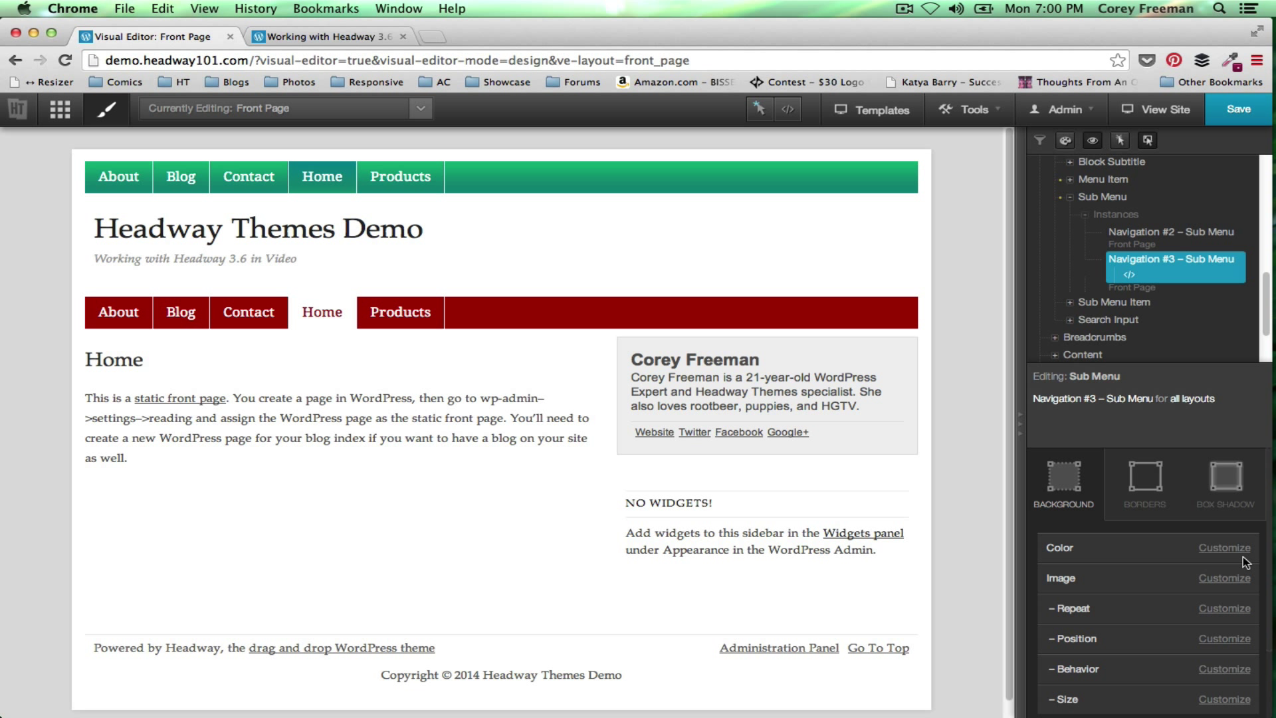
pyautogui.click(1224, 578)
pyautogui.click(1223, 578)
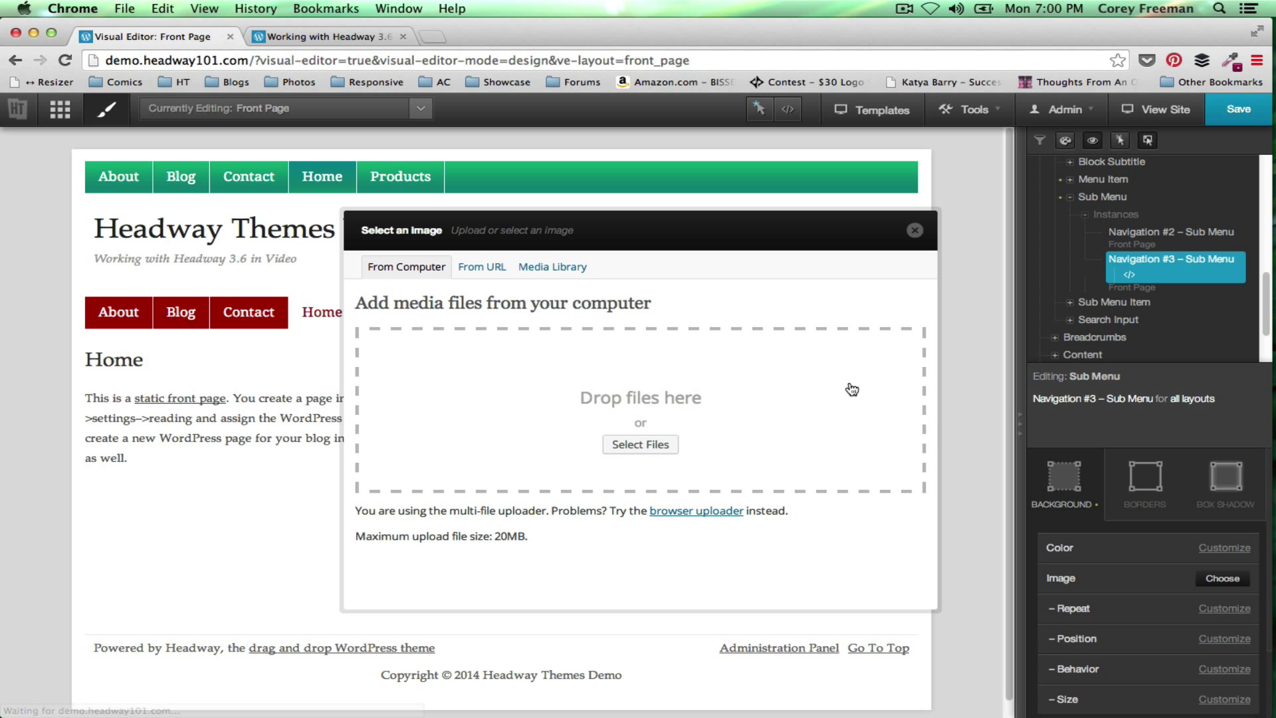
pyautogui.click(552, 267)
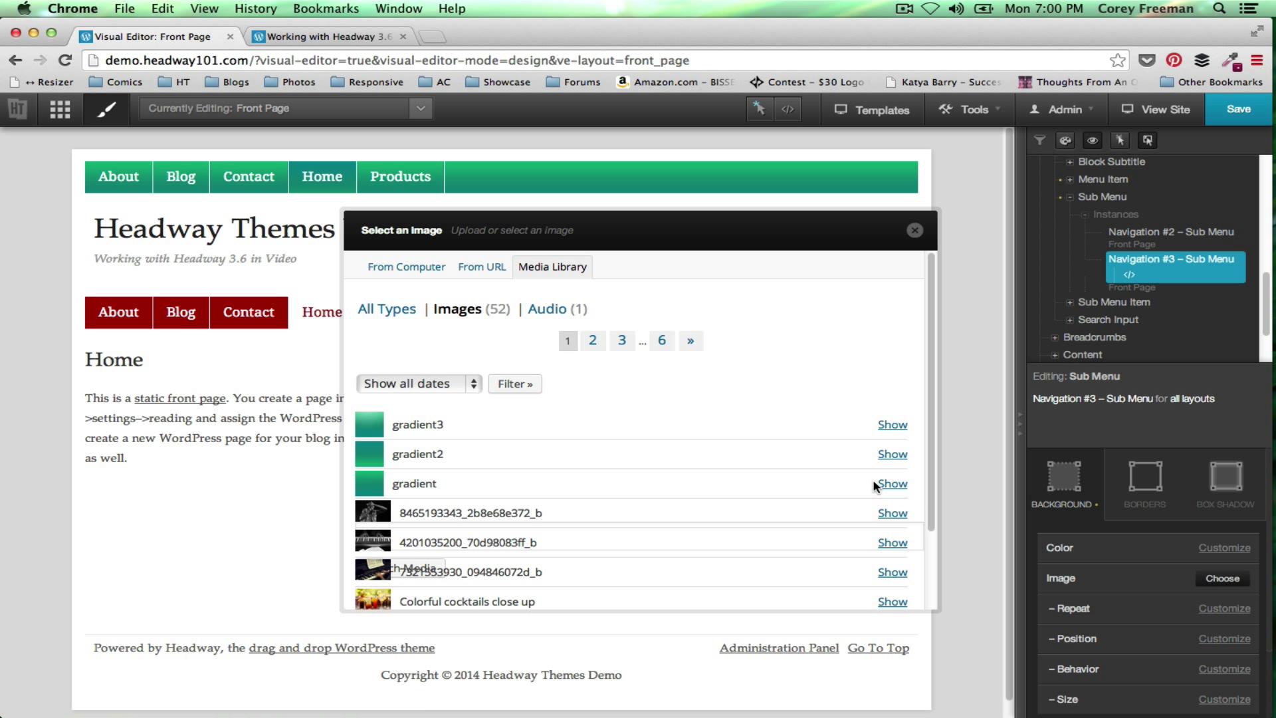
pyautogui.click(891, 483)
pyautogui.scroll(-2, 472, 558)
pyautogui.click(535, 570)
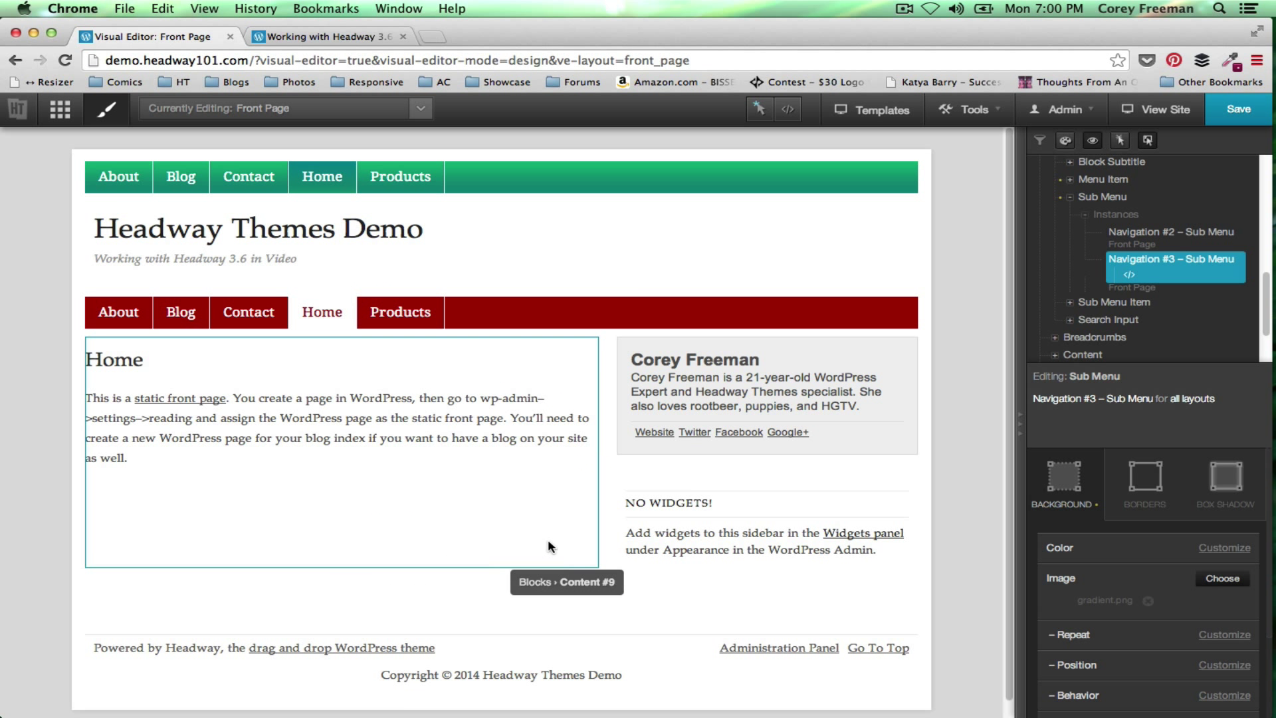
# Edit the Navigation #3 sub menu item instance and use the image named gradient from the Media Library as its background.
pyautogui.moveTo(405, 194)
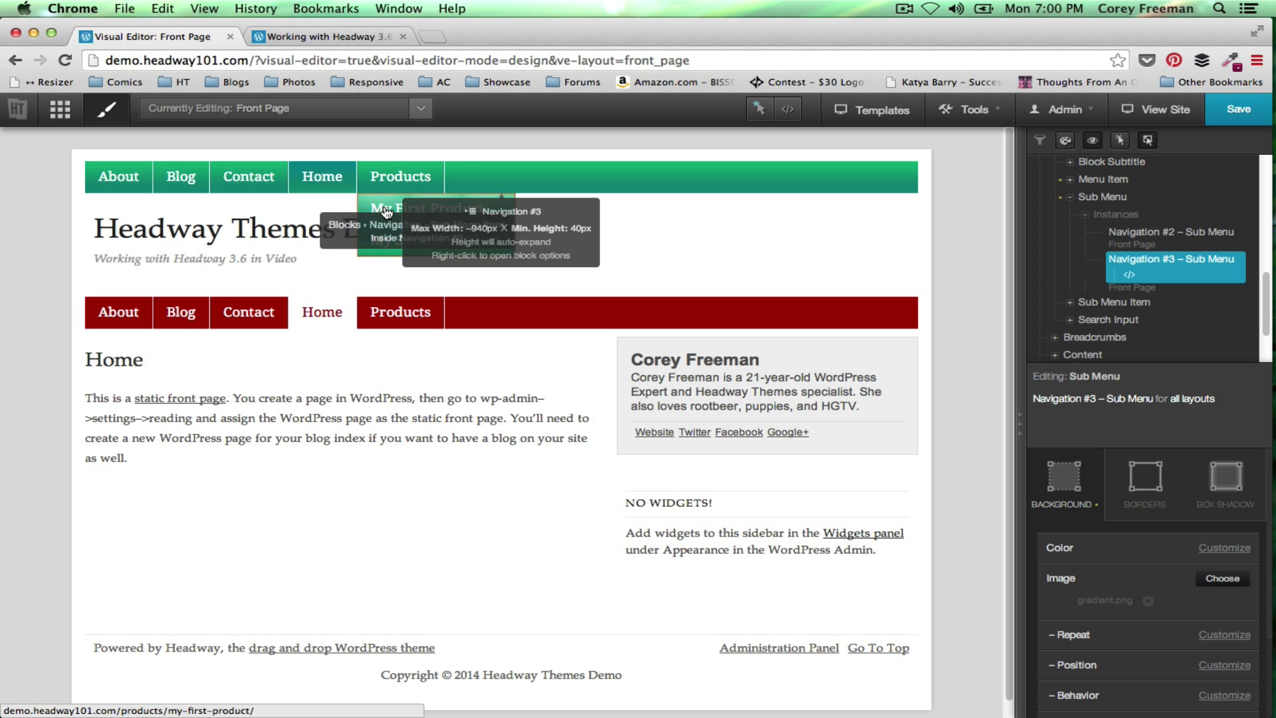
pyautogui.rightClick(386, 212)
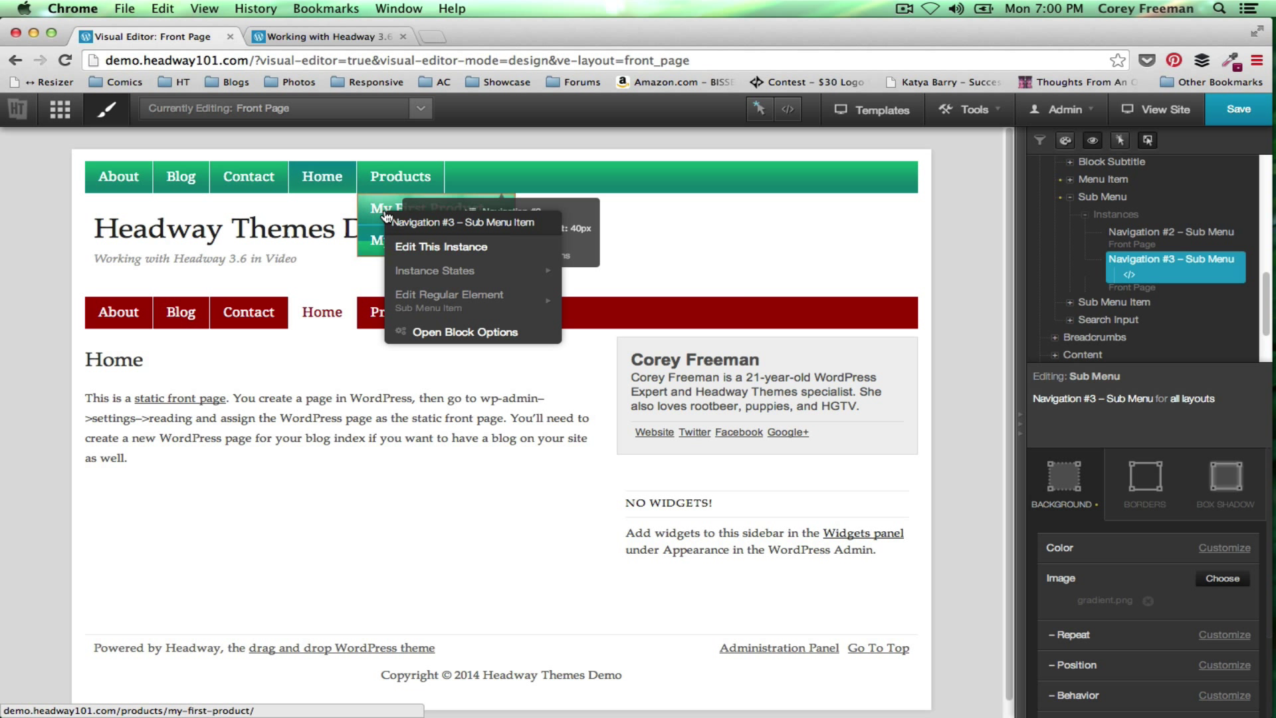
pyautogui.click(496, 252)
pyautogui.click(1067, 481)
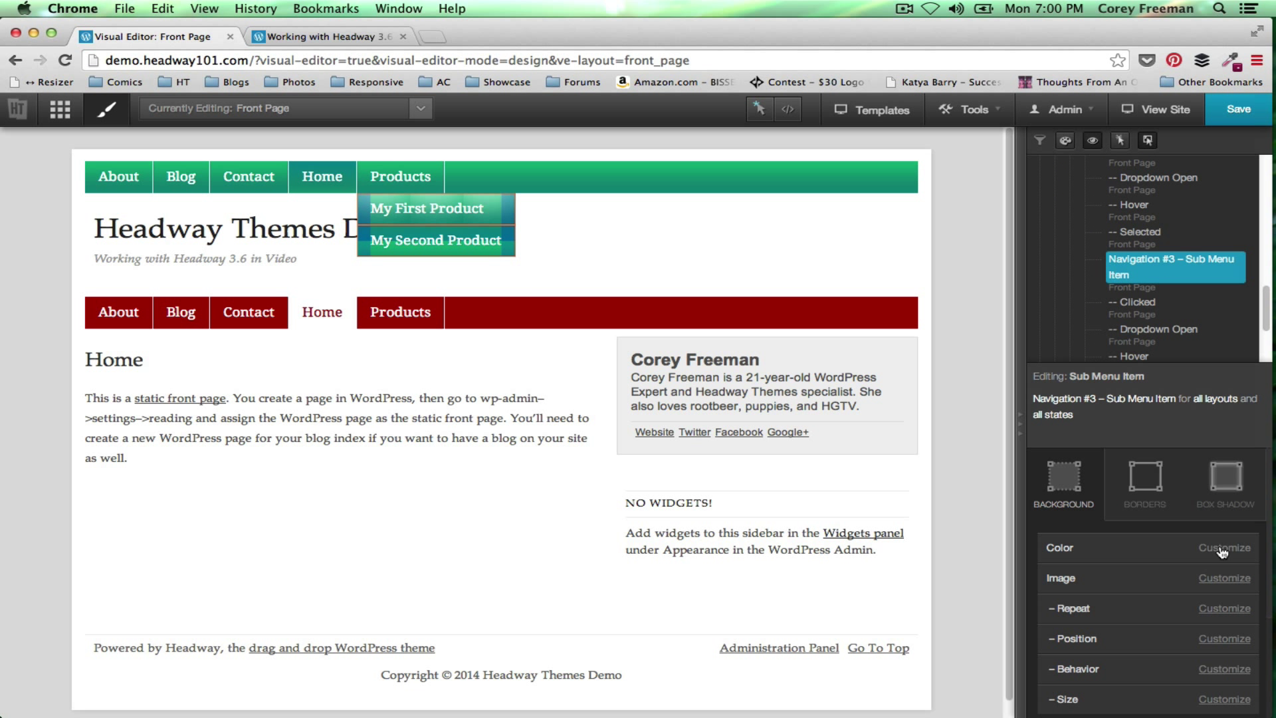
pyautogui.click(1234, 576)
pyautogui.click(1229, 578)
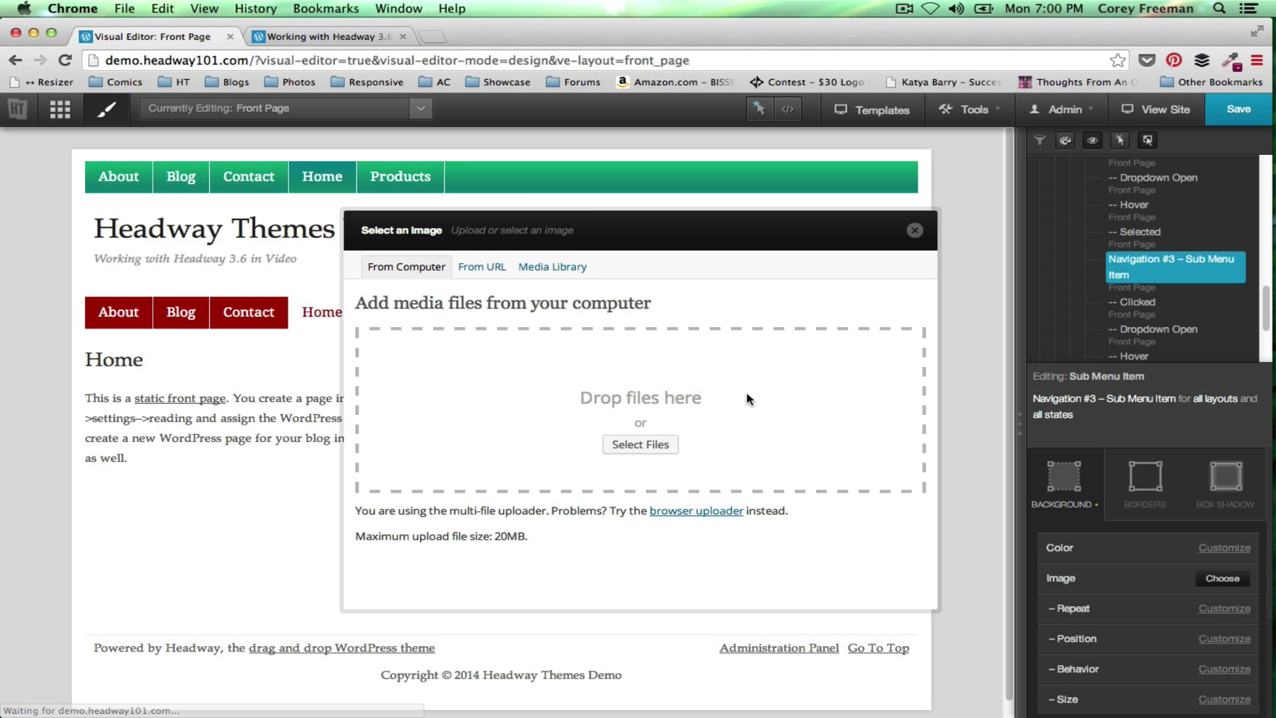
pyautogui.click(540, 269)
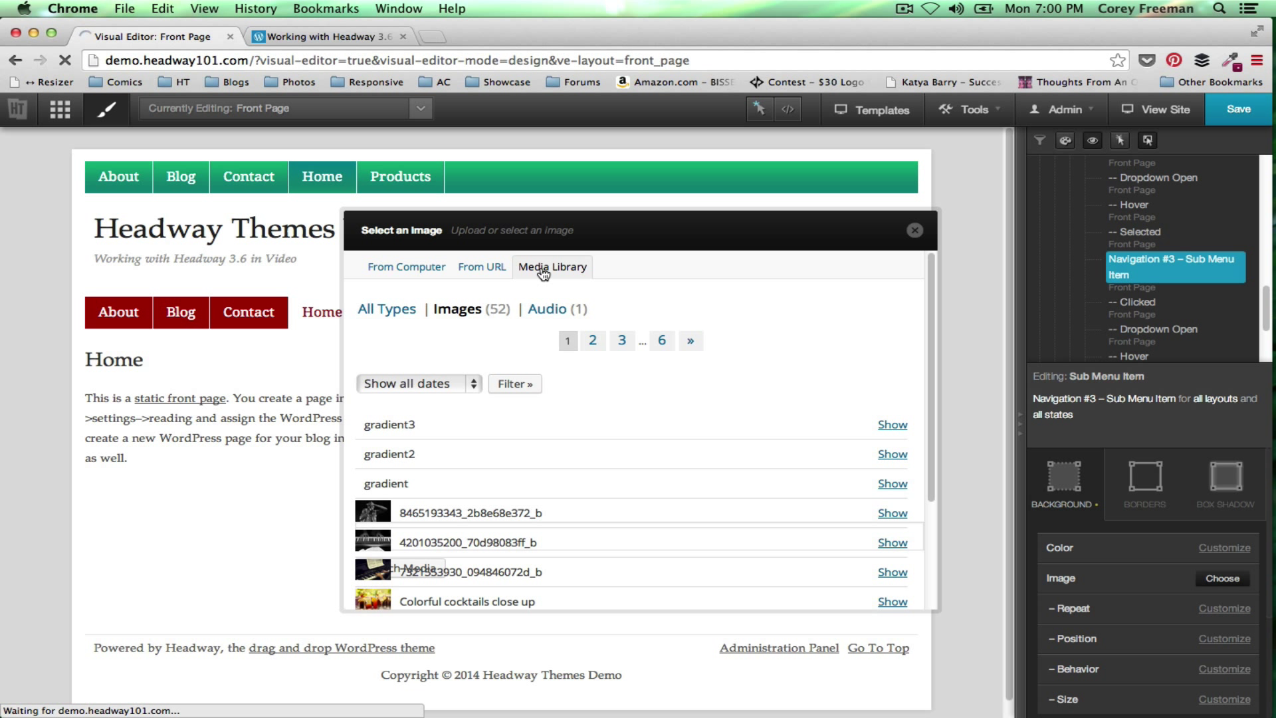
pyautogui.click(890, 484)
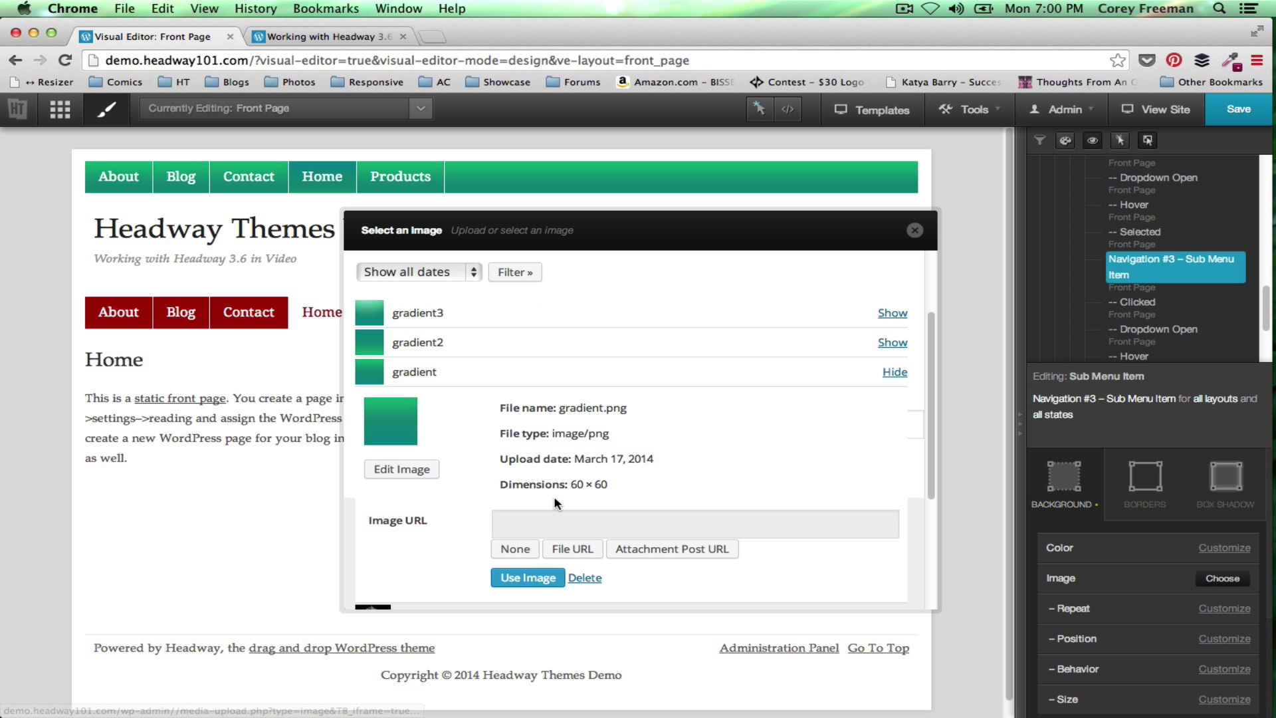
pyautogui.click(521, 578)
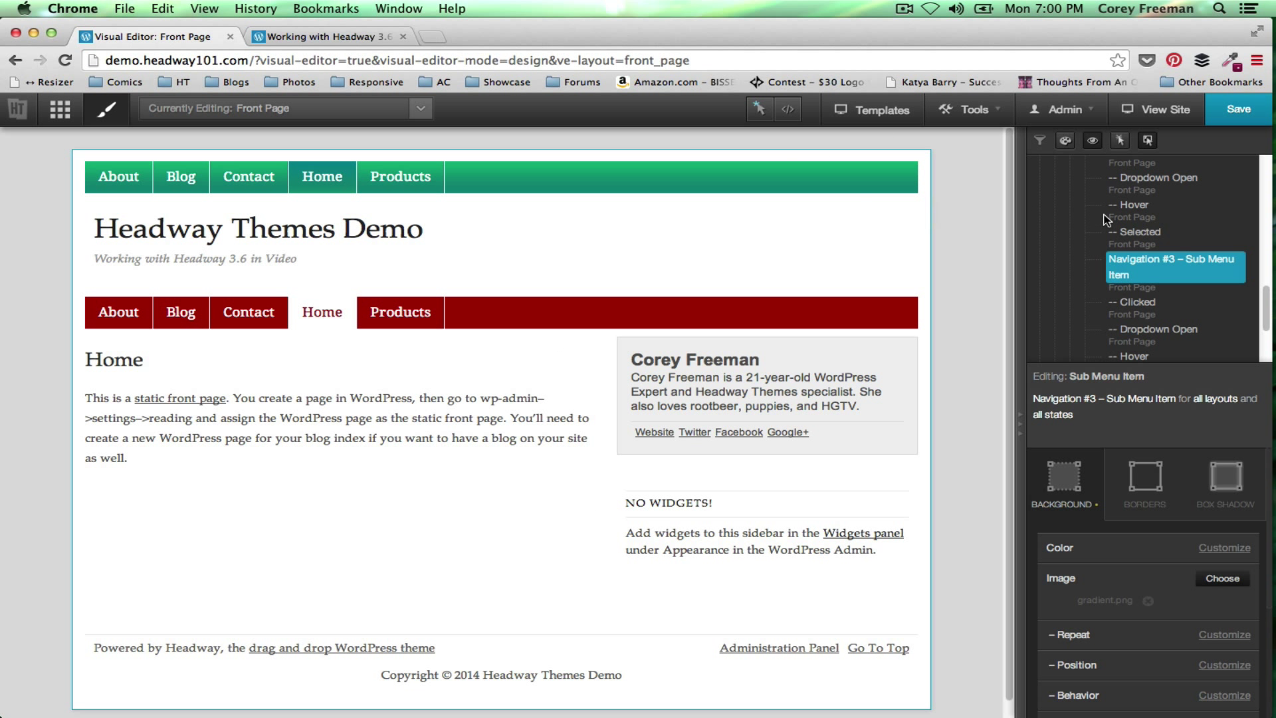
pyautogui.rightClick(280, 190)
pyautogui.moveTo(380, 244)
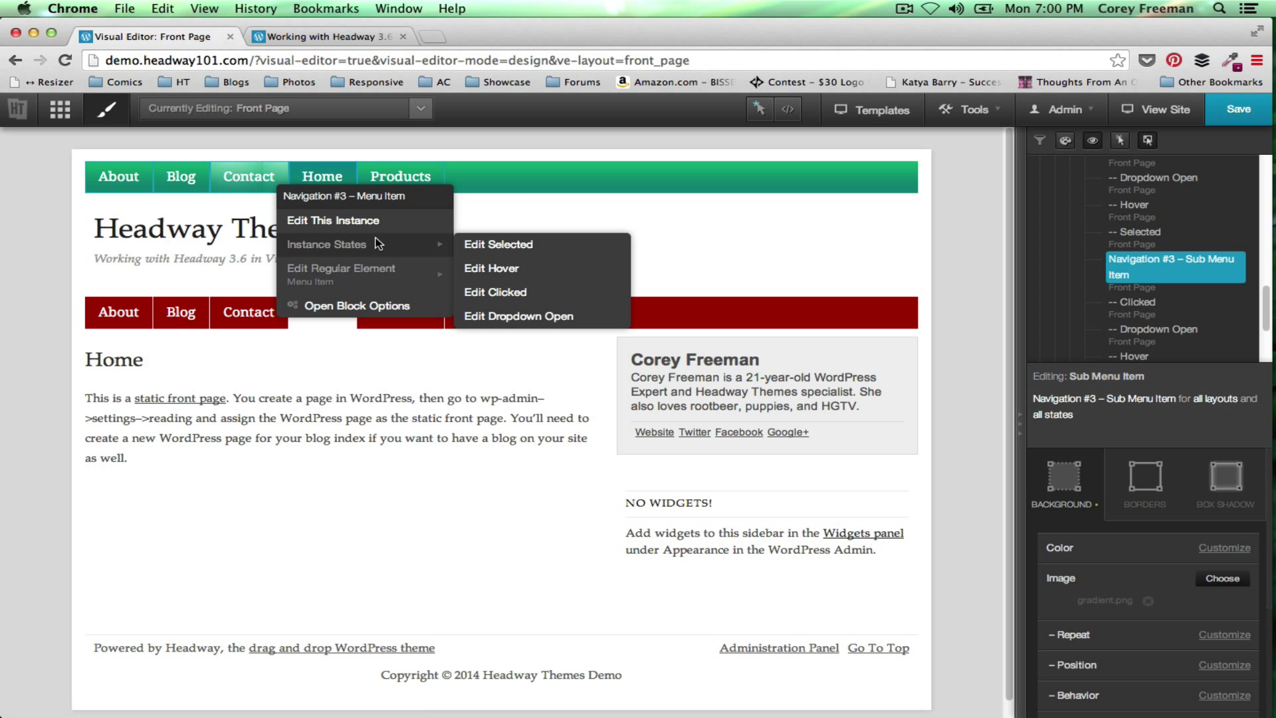
pyautogui.click(409, 249)
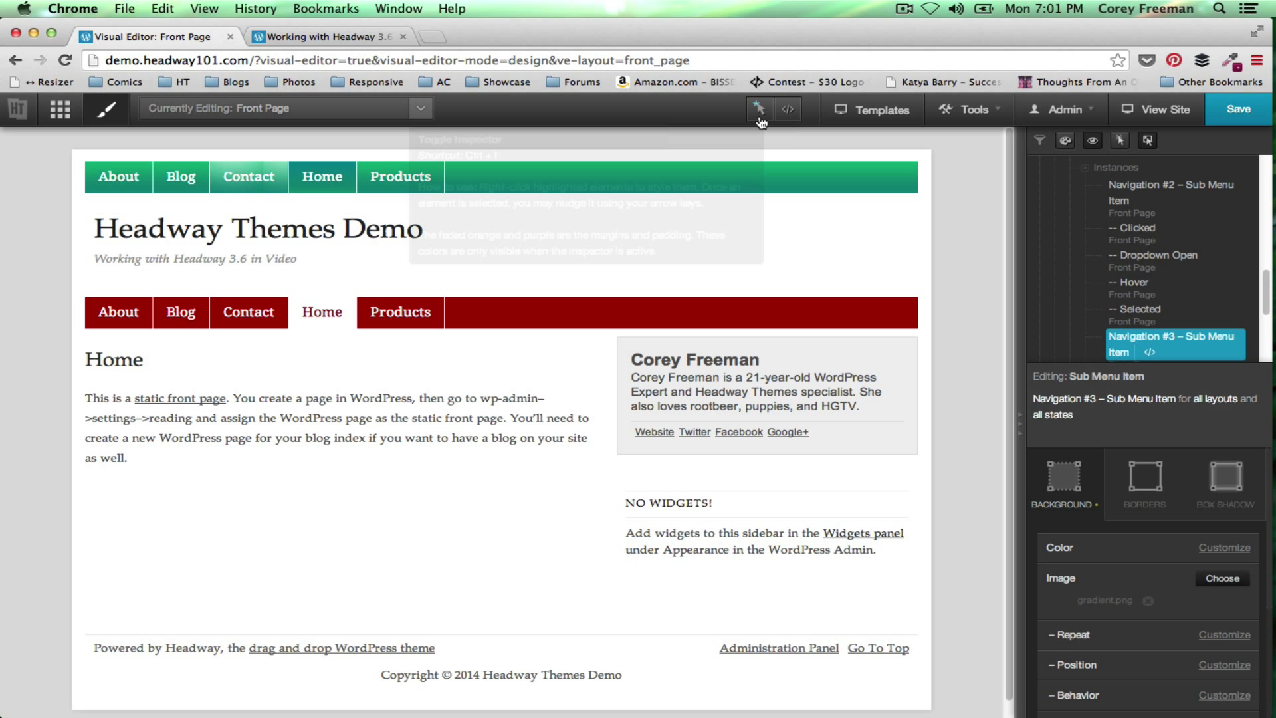
# Look through the Navigation elements in the element list and select the general Menu Item element.
pyautogui.scroll(3, 1208, 297)
pyautogui.scroll(-4, 1204, 301)
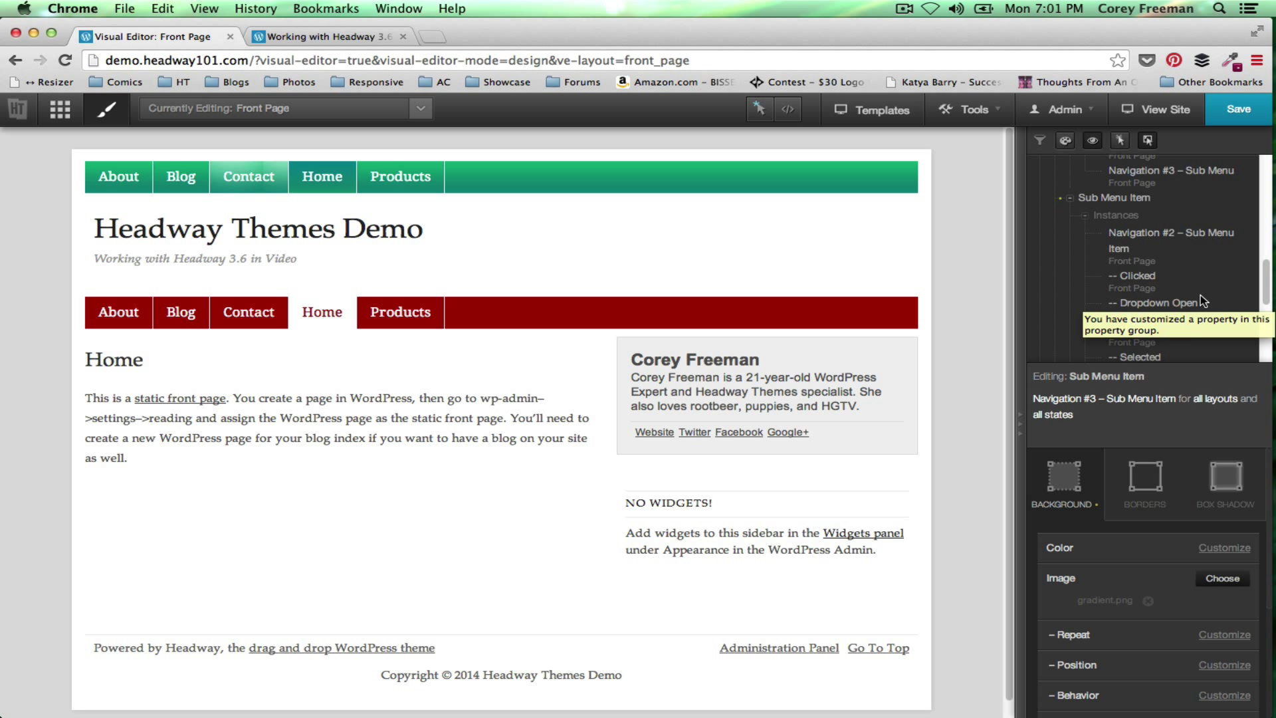
pyautogui.scroll(1, 1203, 300)
pyautogui.scroll(-3, 1203, 300)
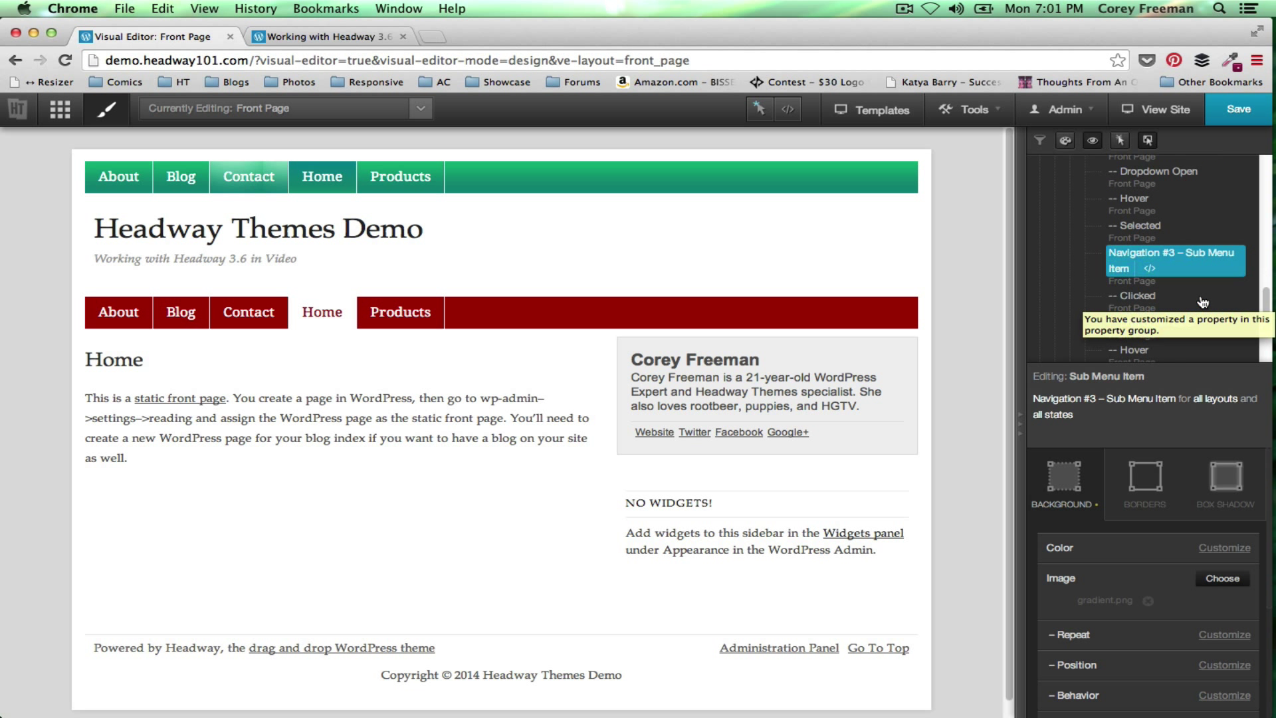
pyautogui.scroll(2, 1202, 301)
pyautogui.scroll(4, 1200, 299)
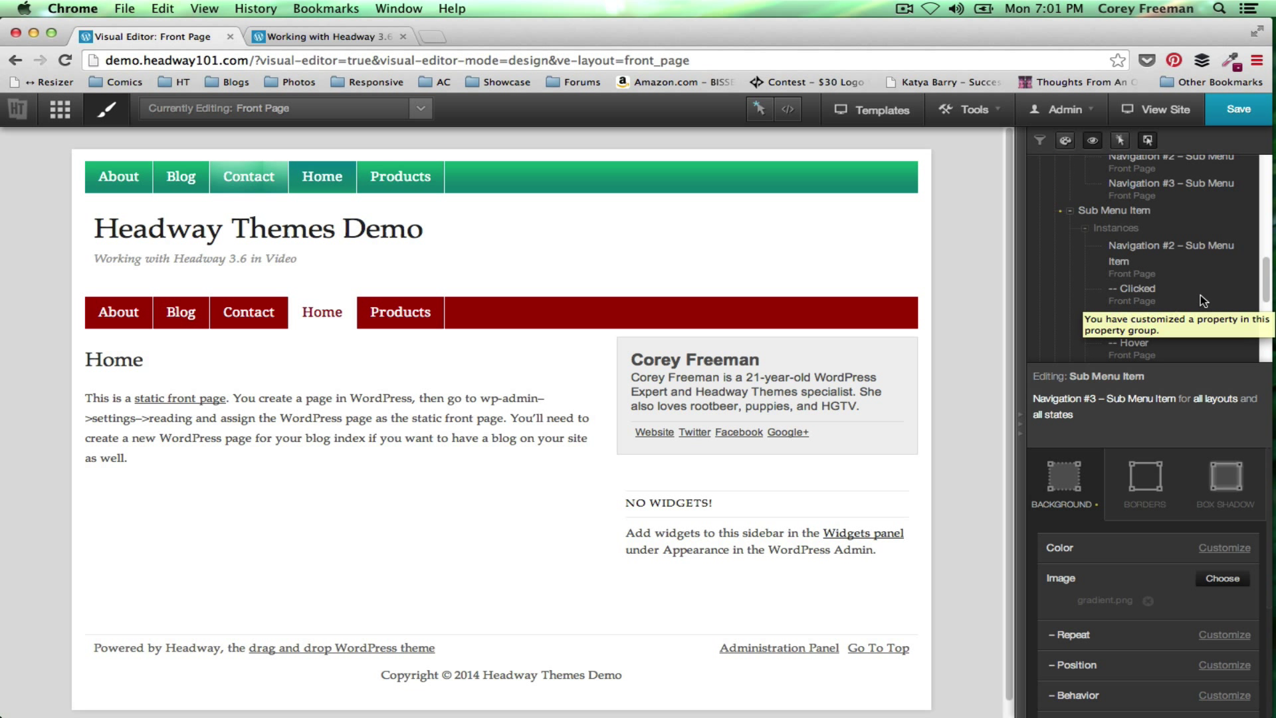
pyautogui.scroll(3, 1162, 250)
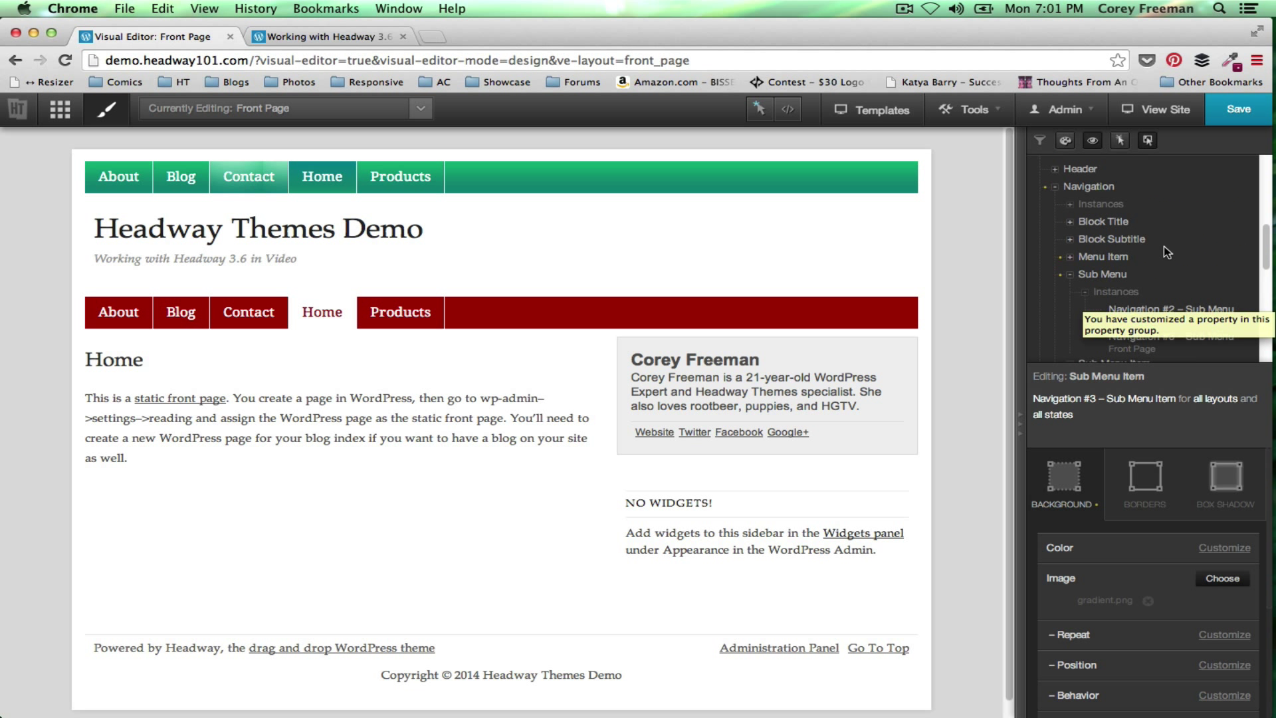
pyautogui.click(1129, 255)
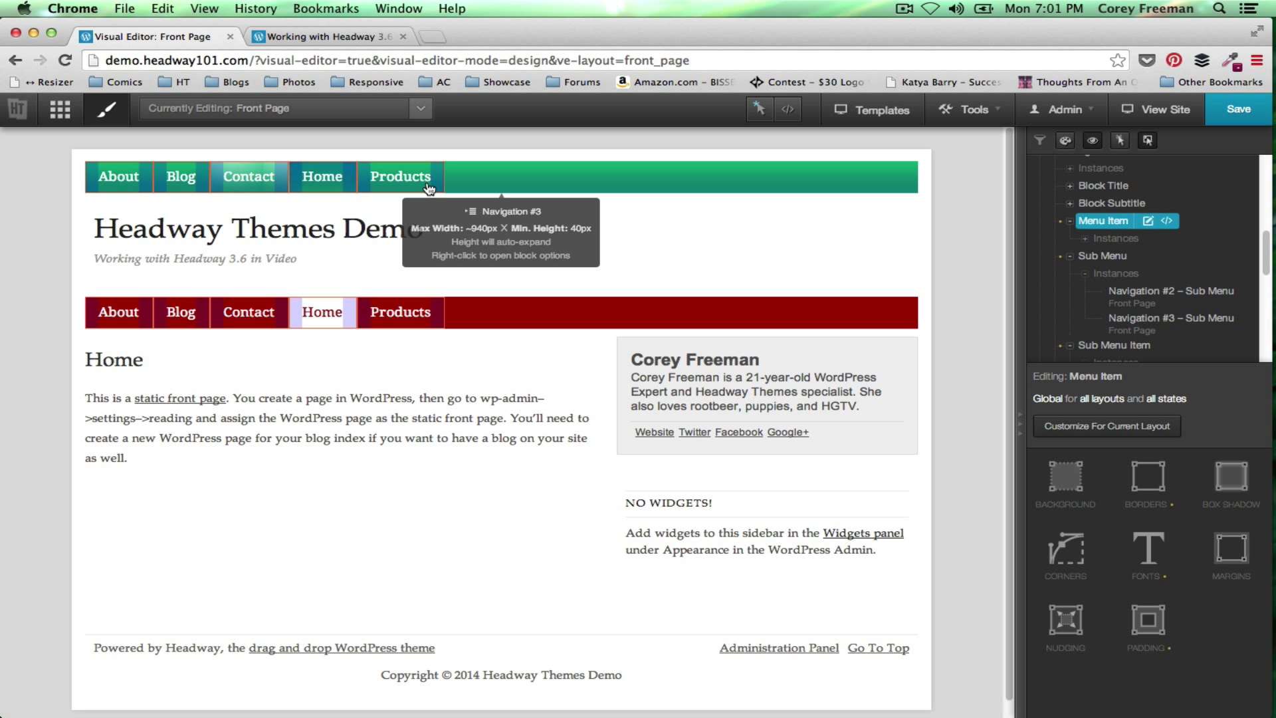
# Edit the upper navigation's menu item instance, customize its border color and turn off the element inspector.
pyautogui.rightClick(249, 184)
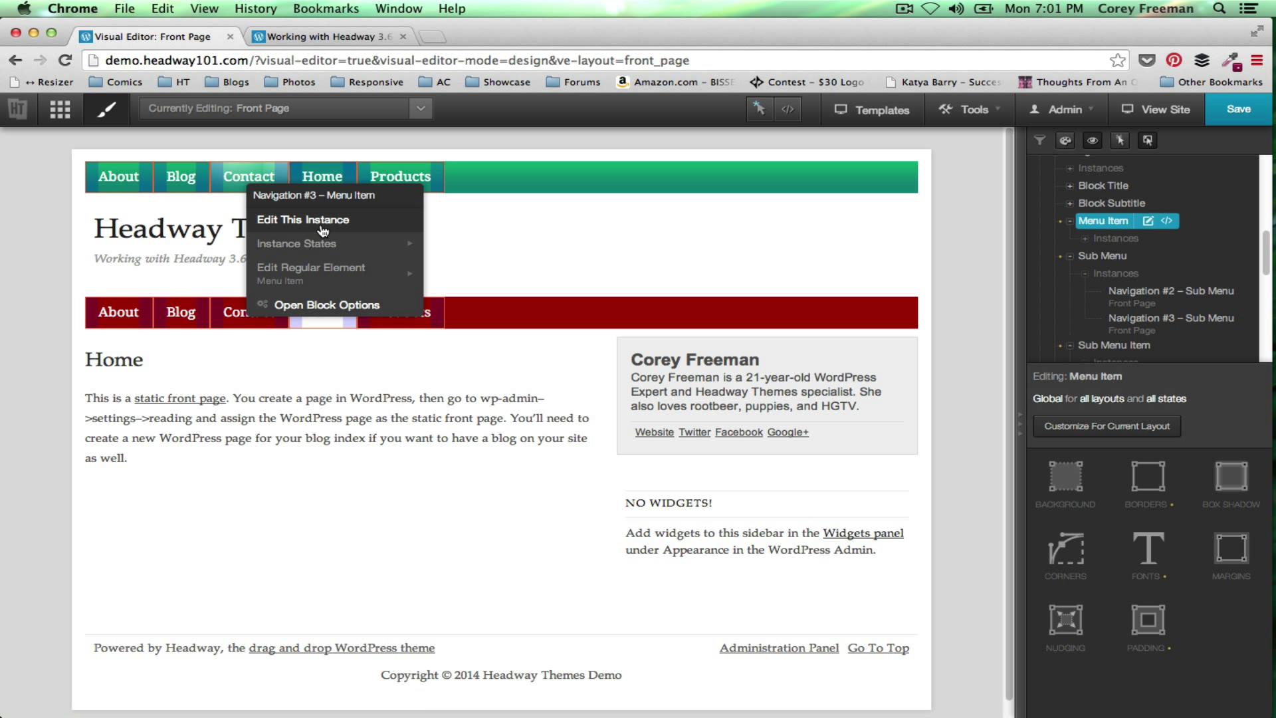
pyautogui.click(323, 222)
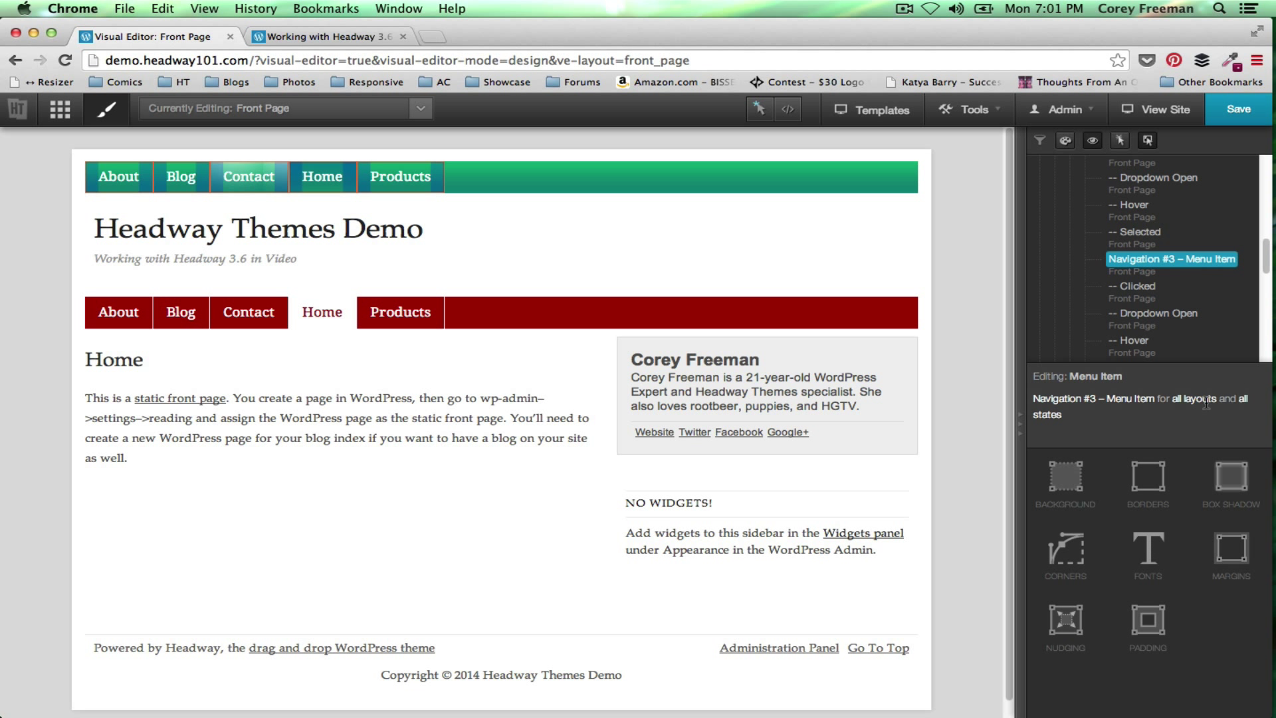
pyautogui.click(1166, 507)
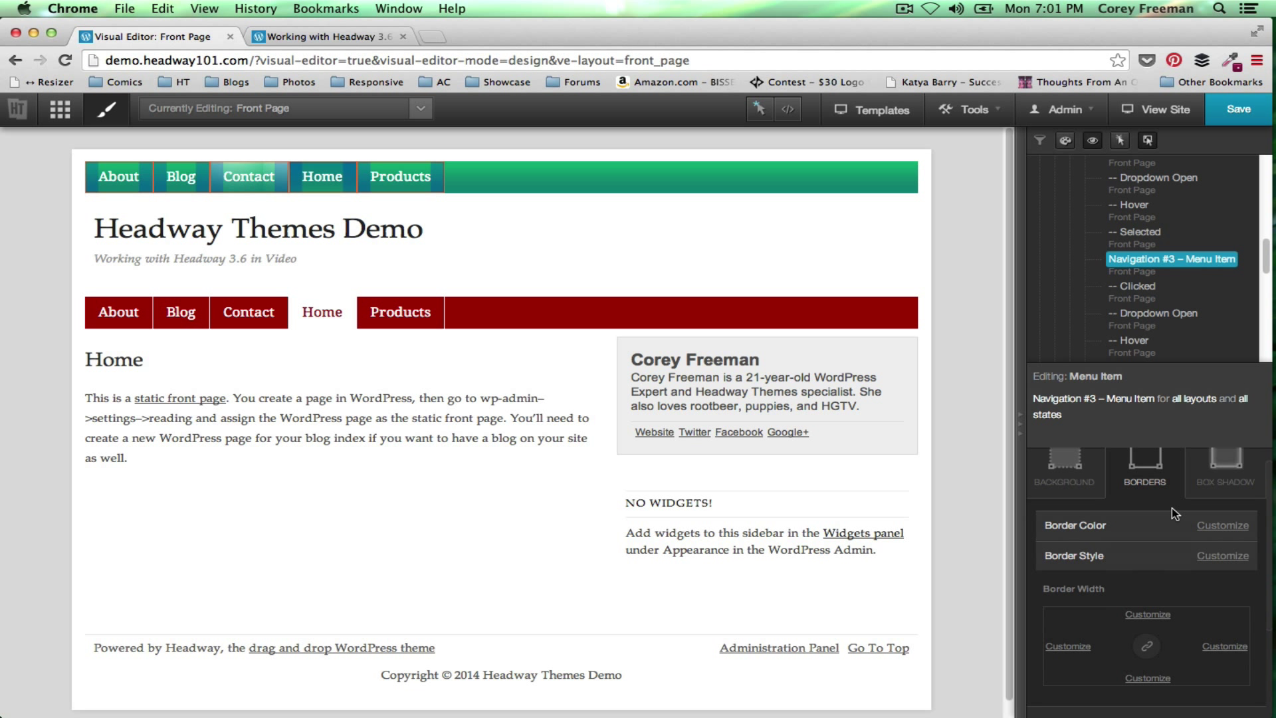
pyautogui.click(1226, 528)
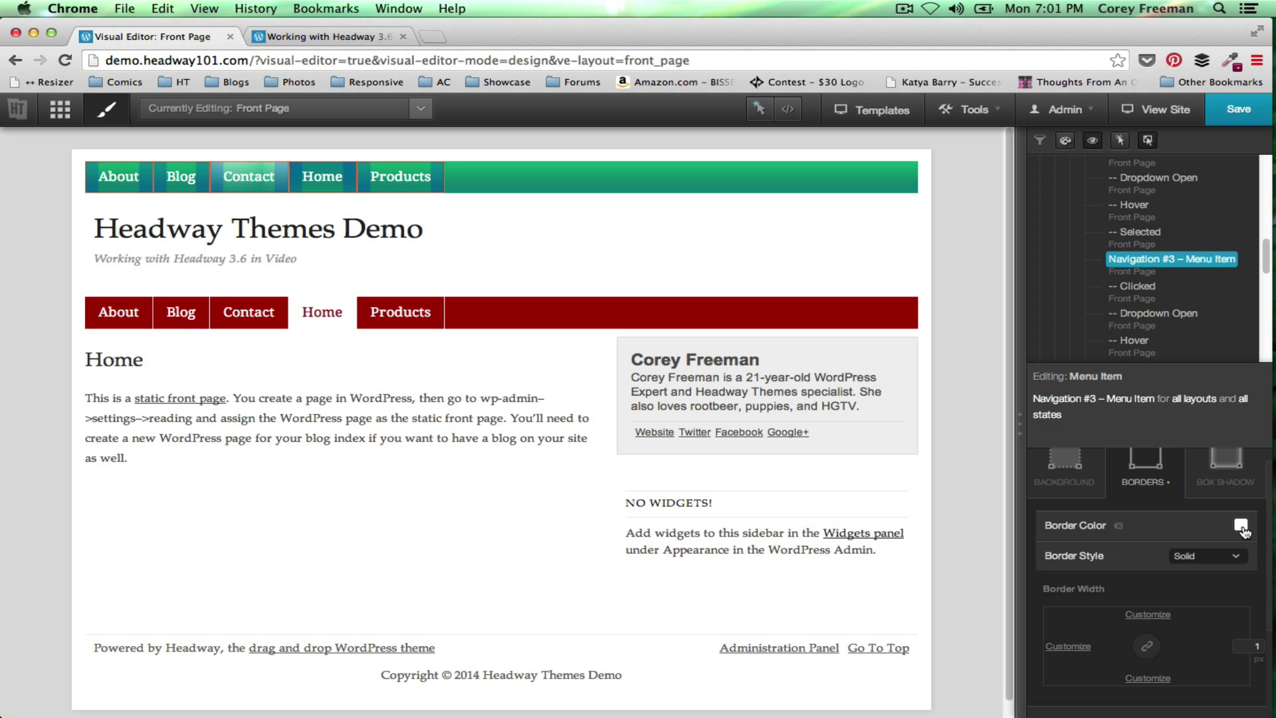
pyautogui.click(759, 109)
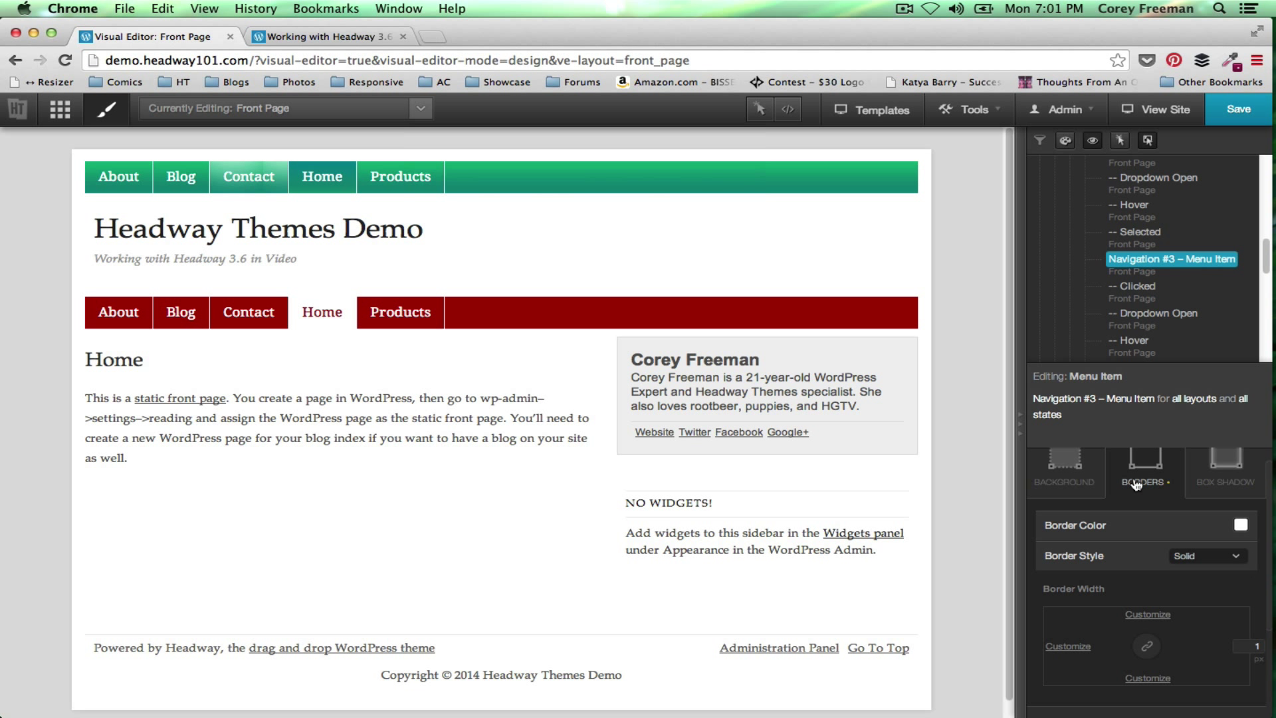
# Change the border color of the Navigation #3 menu item instance to a bright teal green and save the design.
pyautogui.click(1240, 527)
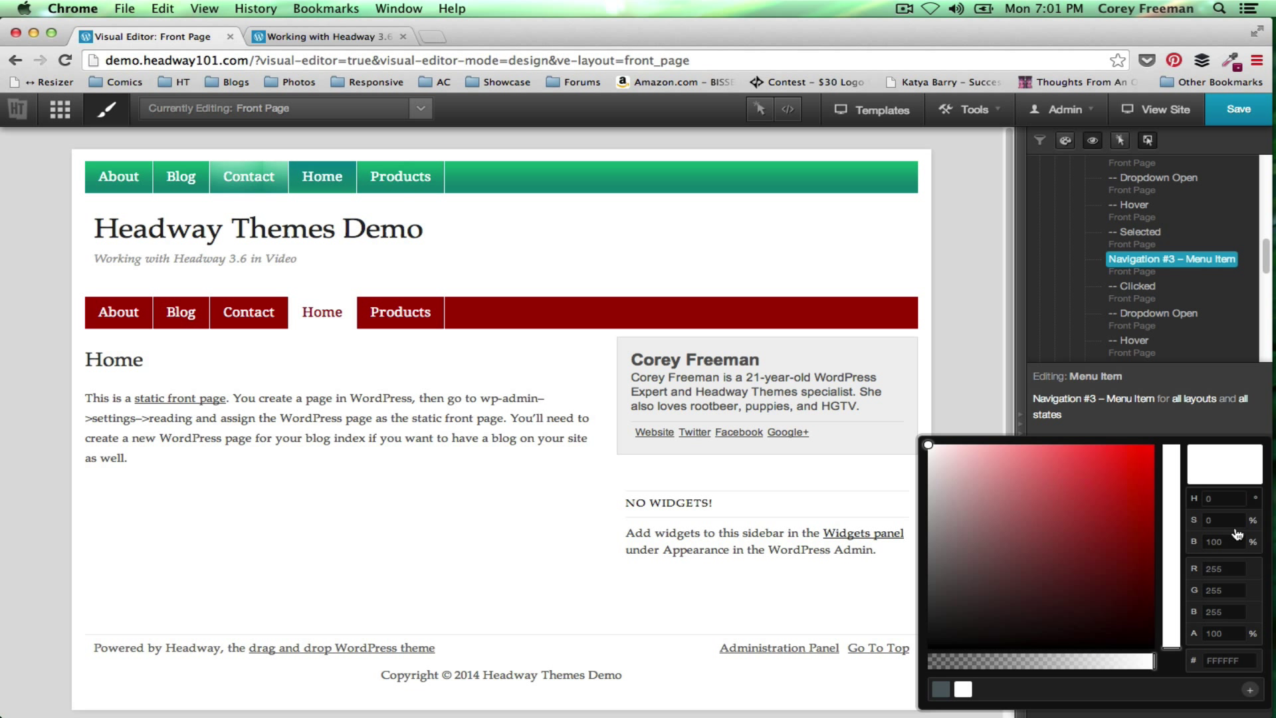
pyautogui.click(1170, 557)
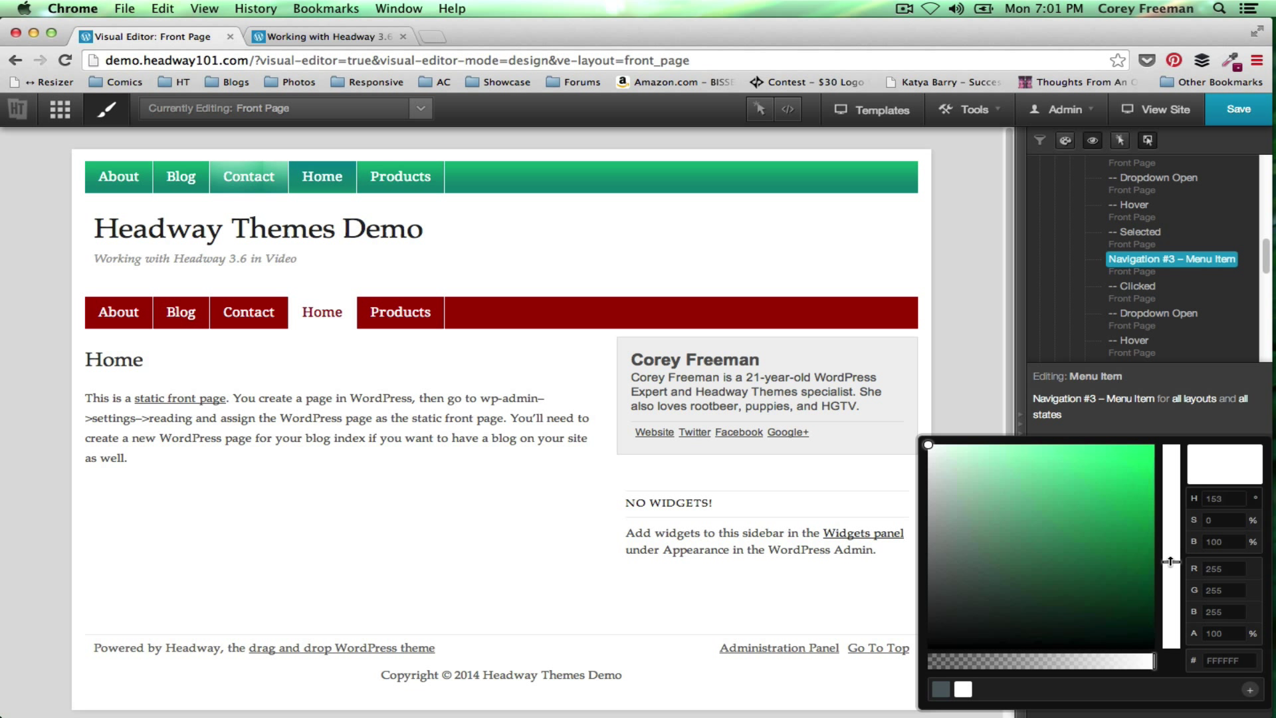
pyautogui.moveTo(1154, 555)
pyautogui.mouseDown()
pyautogui.moveTo(1139, 541)
pyautogui.moveTo(1138, 489)
pyautogui.mouseUp()
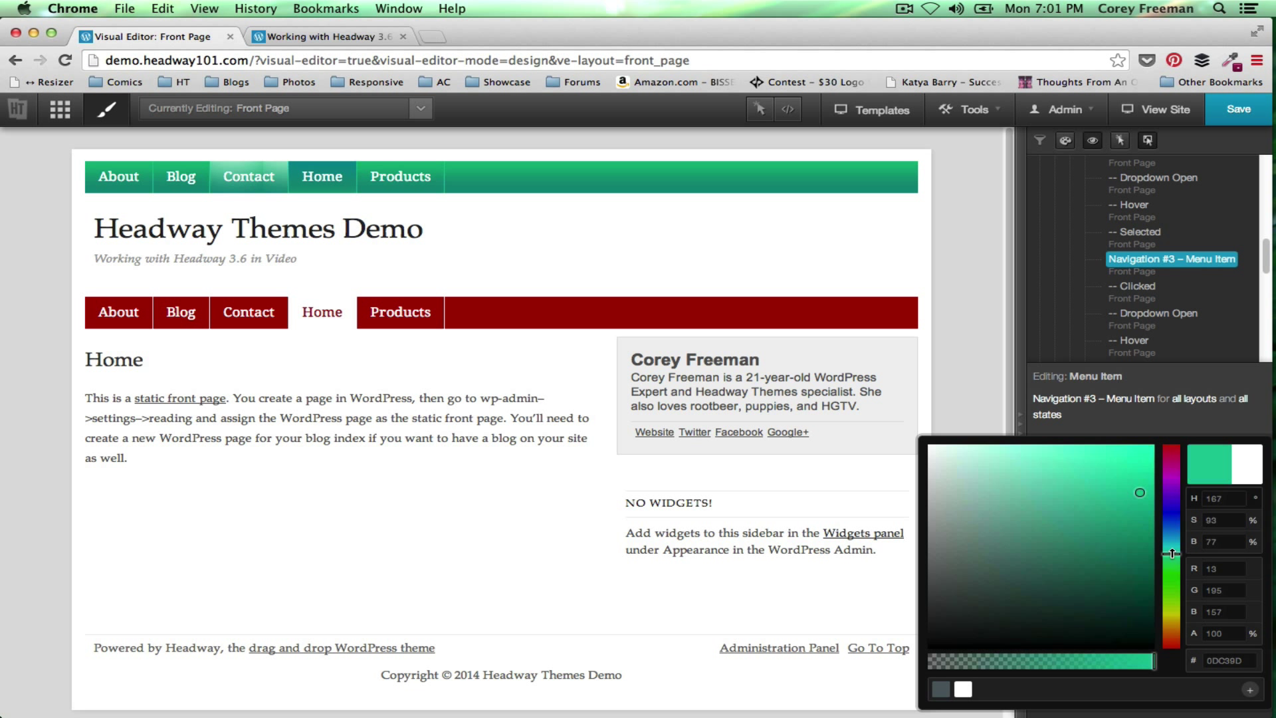
pyautogui.moveTo(1171, 547); pyautogui.dragTo(1171, 545)
pyautogui.click(781, 256)
pyautogui.click(1237, 109)
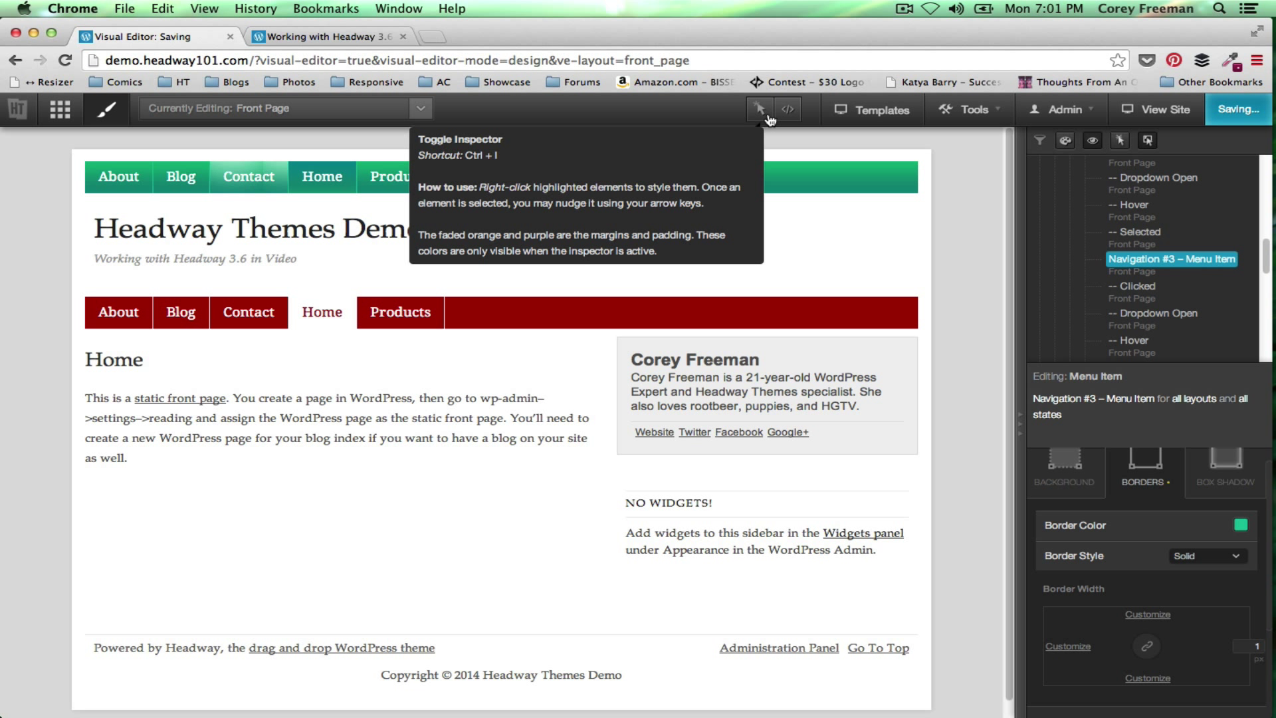
# Edit the Navigation #3 block instance with the inspector and set its overflow visibility to Hidden.
pyautogui.rightClick(897, 180)
pyautogui.click(937, 213)
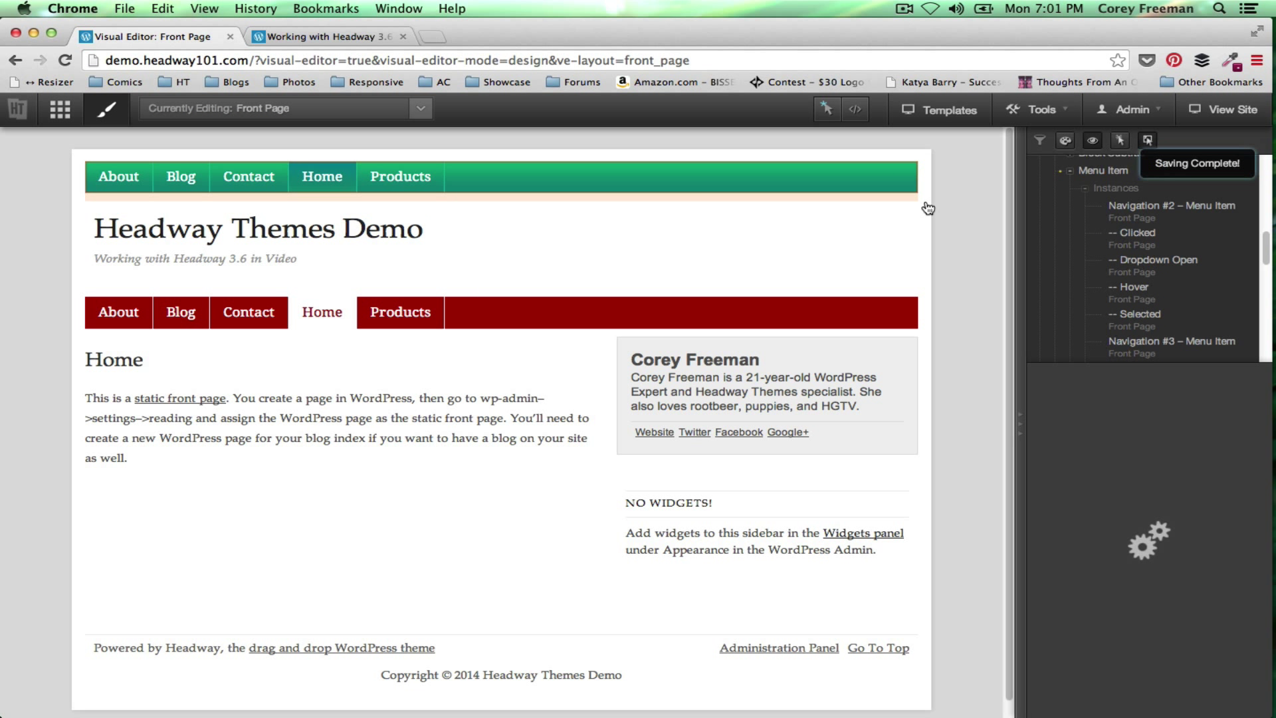
pyautogui.click(824, 113)
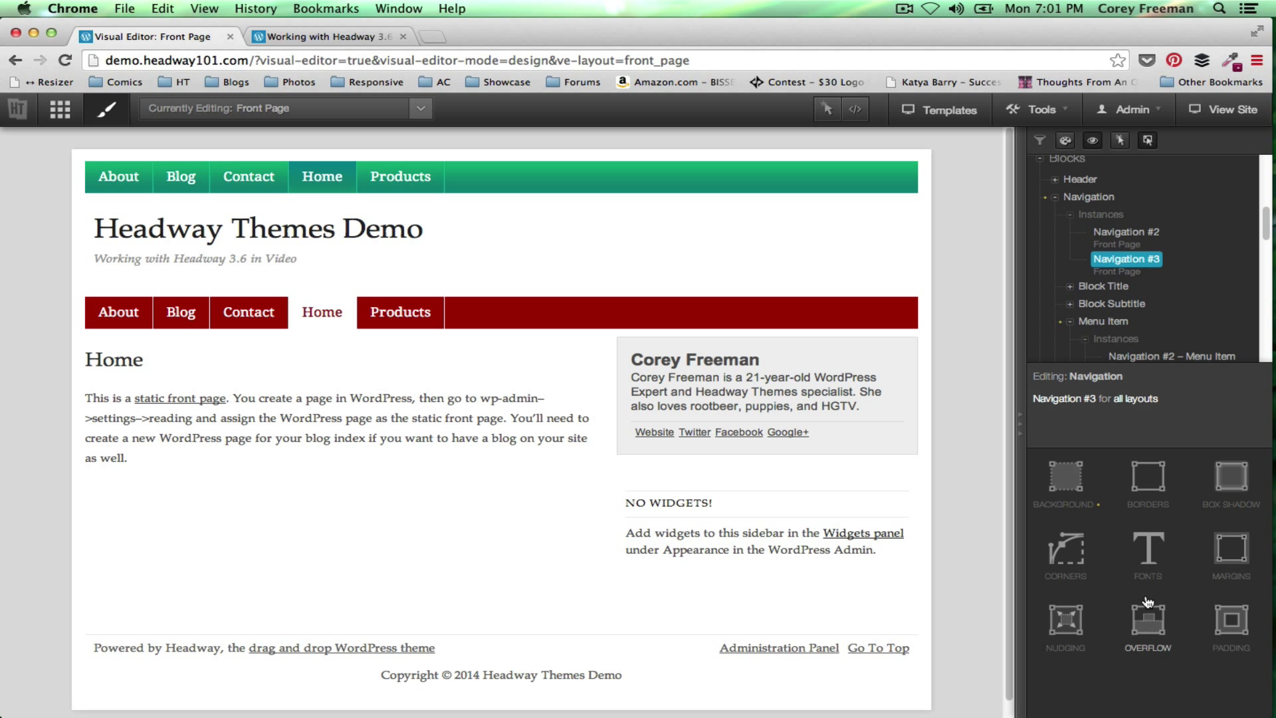
pyautogui.click(1147, 616)
pyautogui.scroll(-1, 1148, 616)
pyautogui.click(1220, 685)
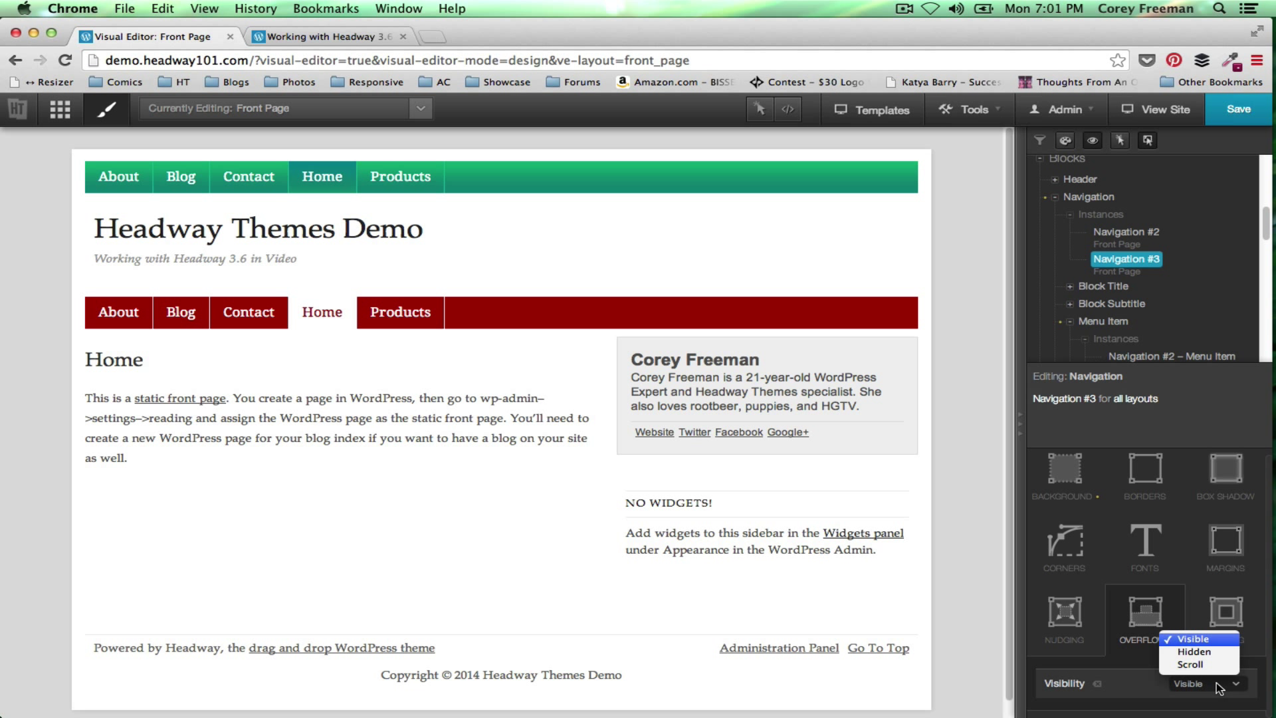
pyautogui.click(1200, 653)
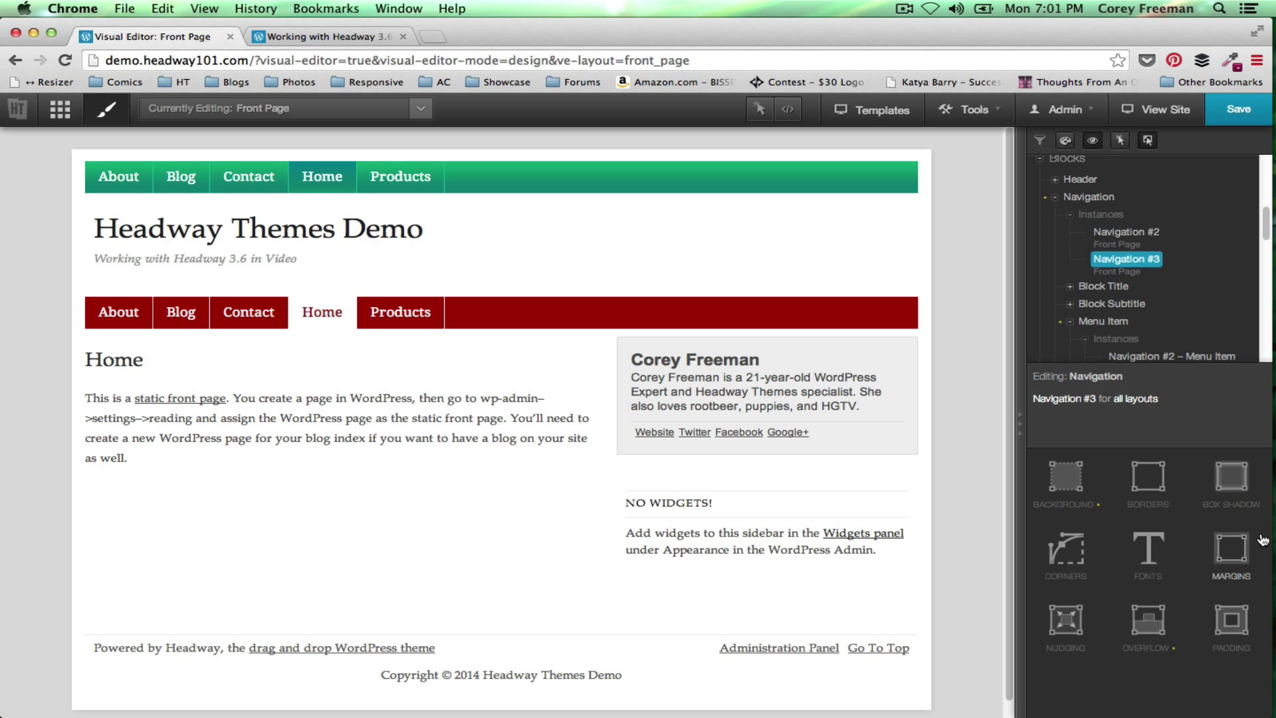
# Round all four corners of the Navigation #3 block to 10 px and save the design.
pyautogui.click(1067, 589)
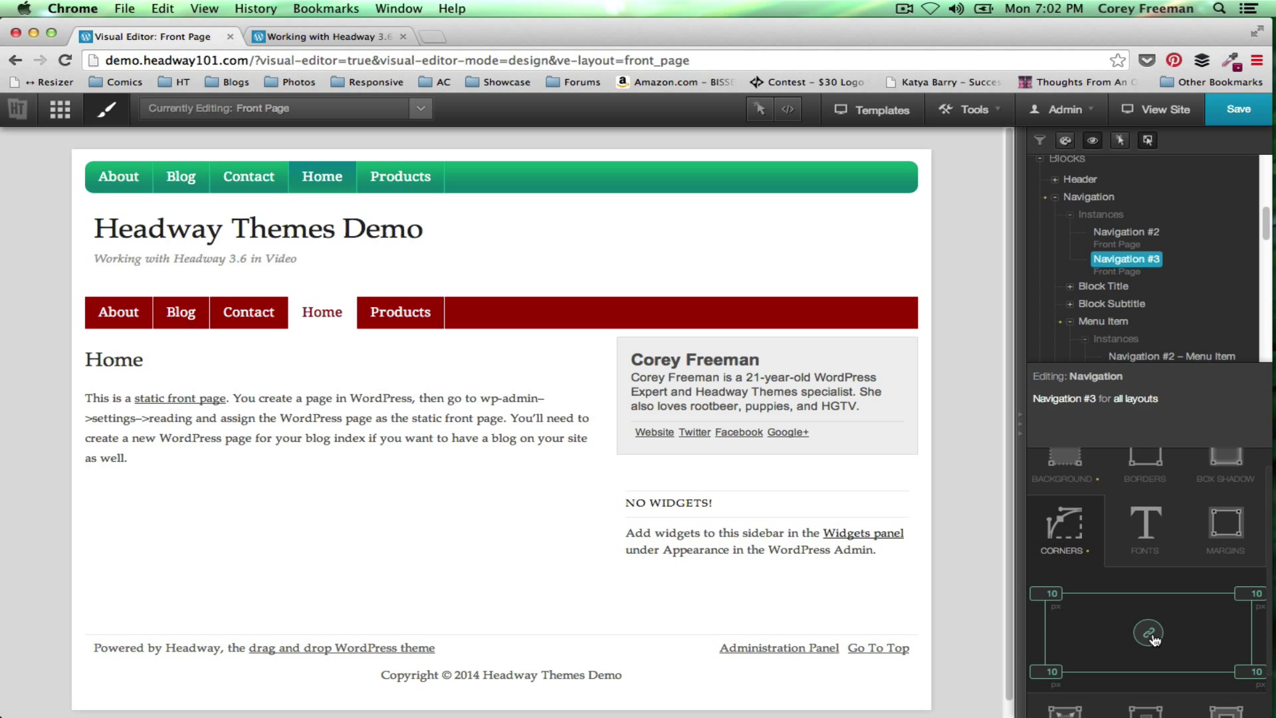
pyautogui.click(1237, 120)
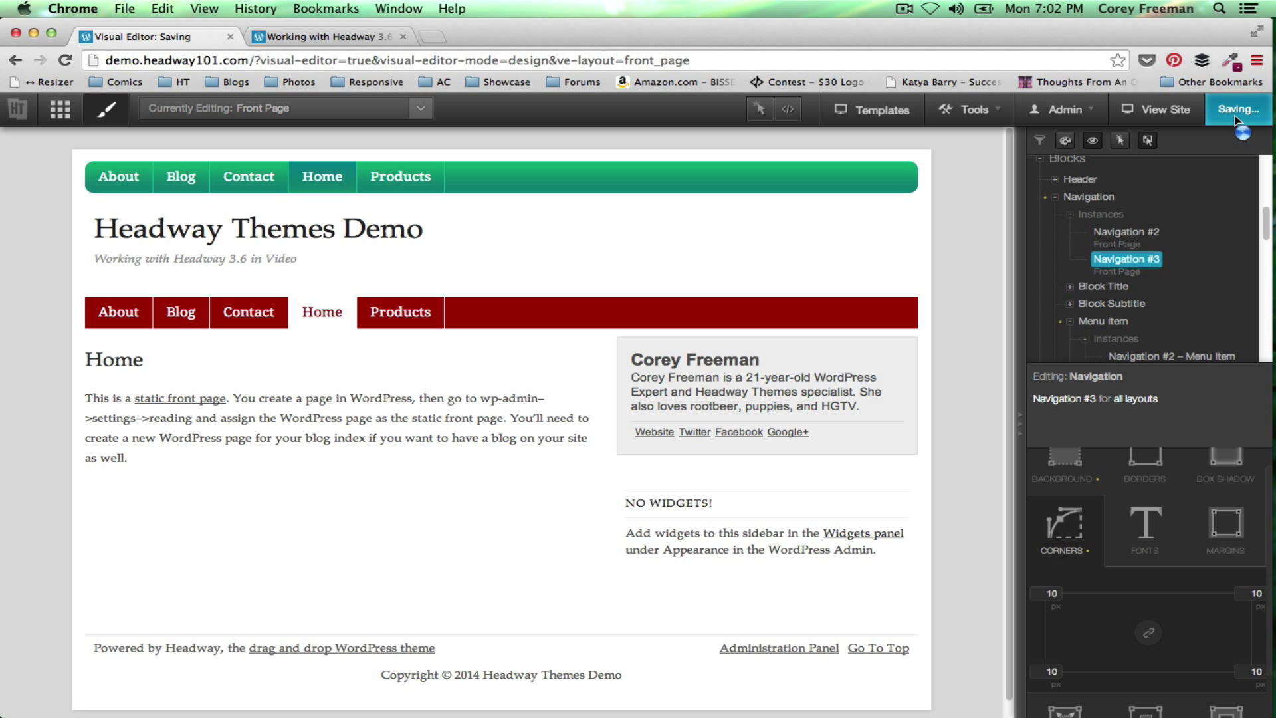
# Check the upper navigation's menu states and Products drop-down on the live site's Home and About pages and return to the visual editor.
pyautogui.click(326, 37)
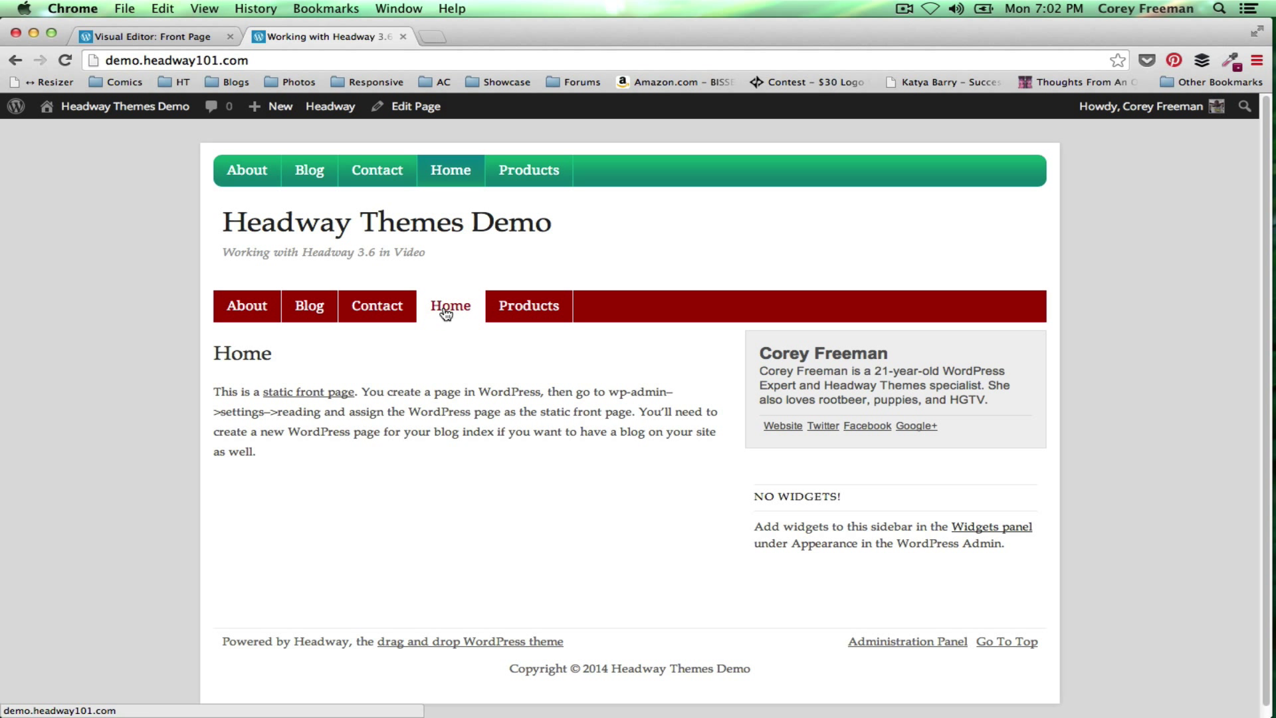
pyautogui.moveTo(516, 307)
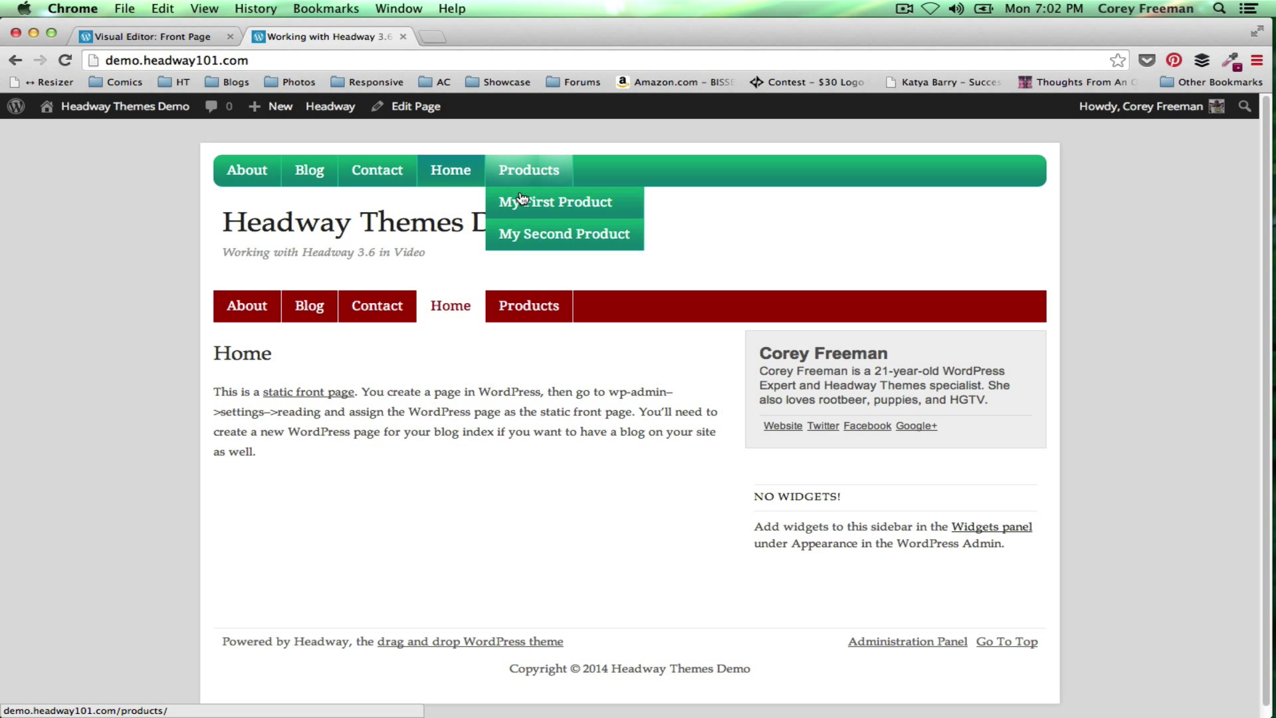
pyautogui.click(375, 180)
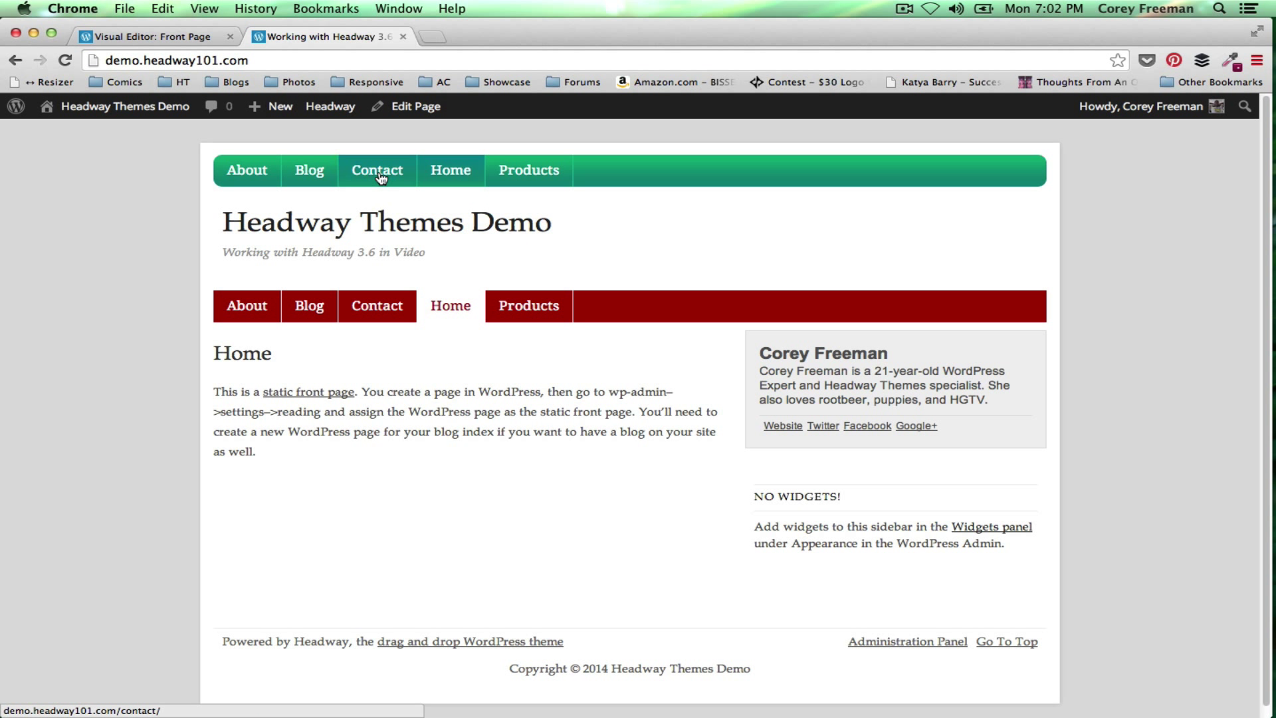
pyautogui.click(259, 186)
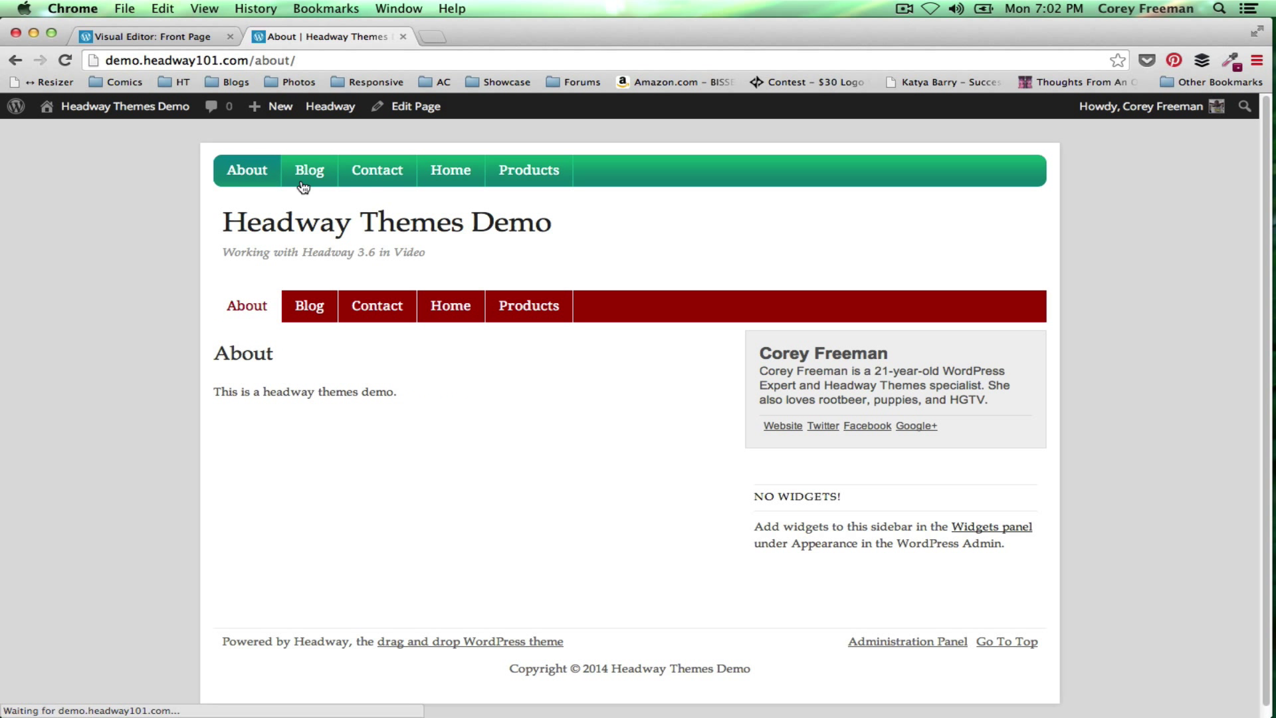
pyautogui.click(447, 177)
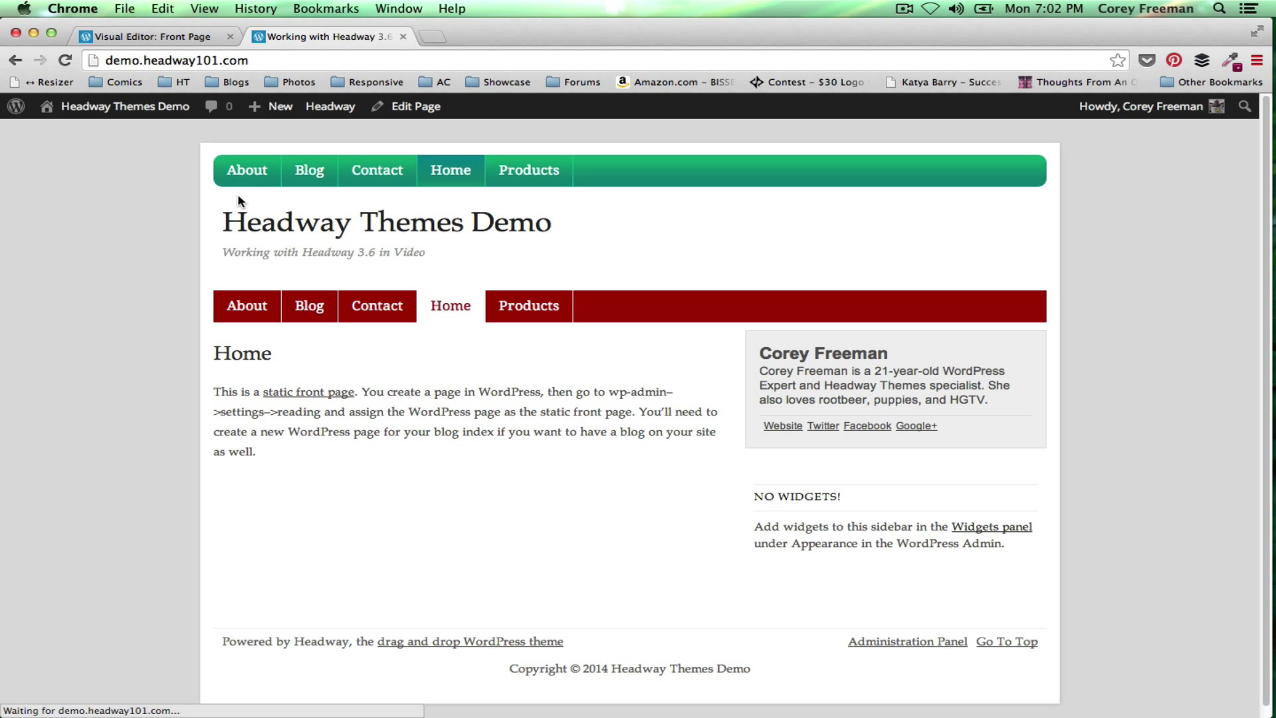
pyautogui.click(174, 39)
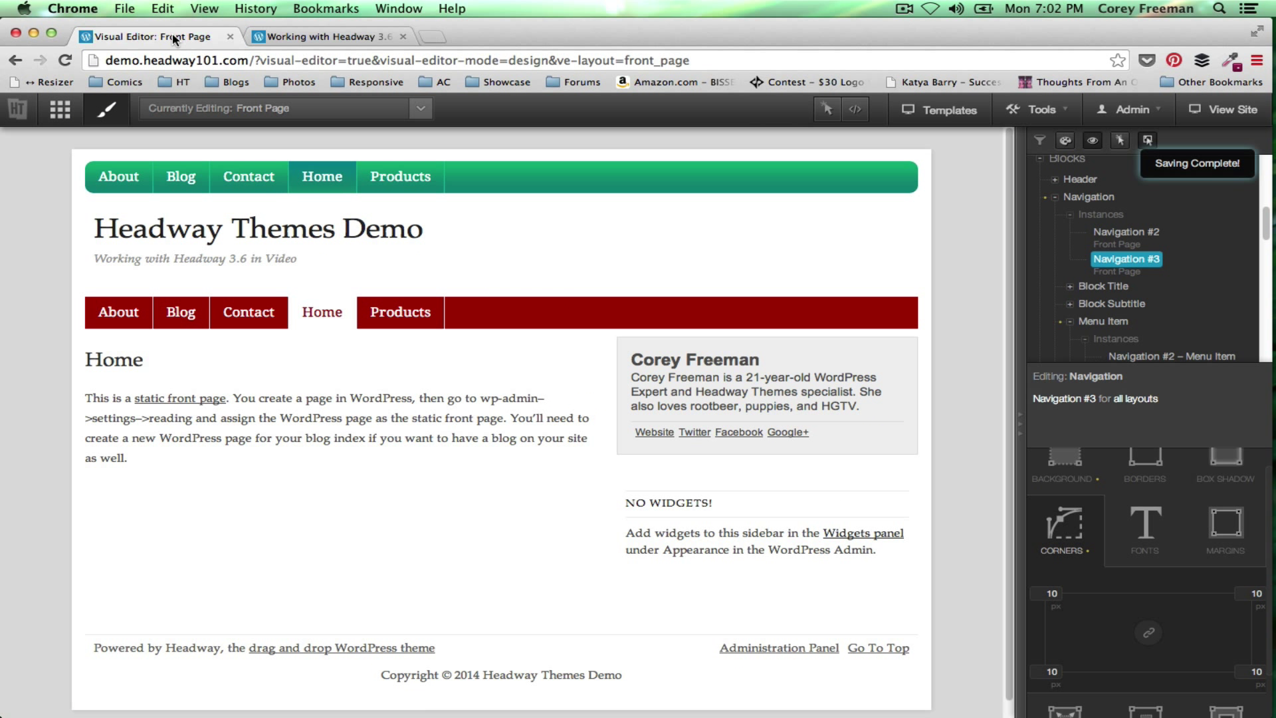
# In grid mode, move the Footer block down, add a full-width Navigation block directly above it, and save the layout.
pyautogui.click(61, 110)
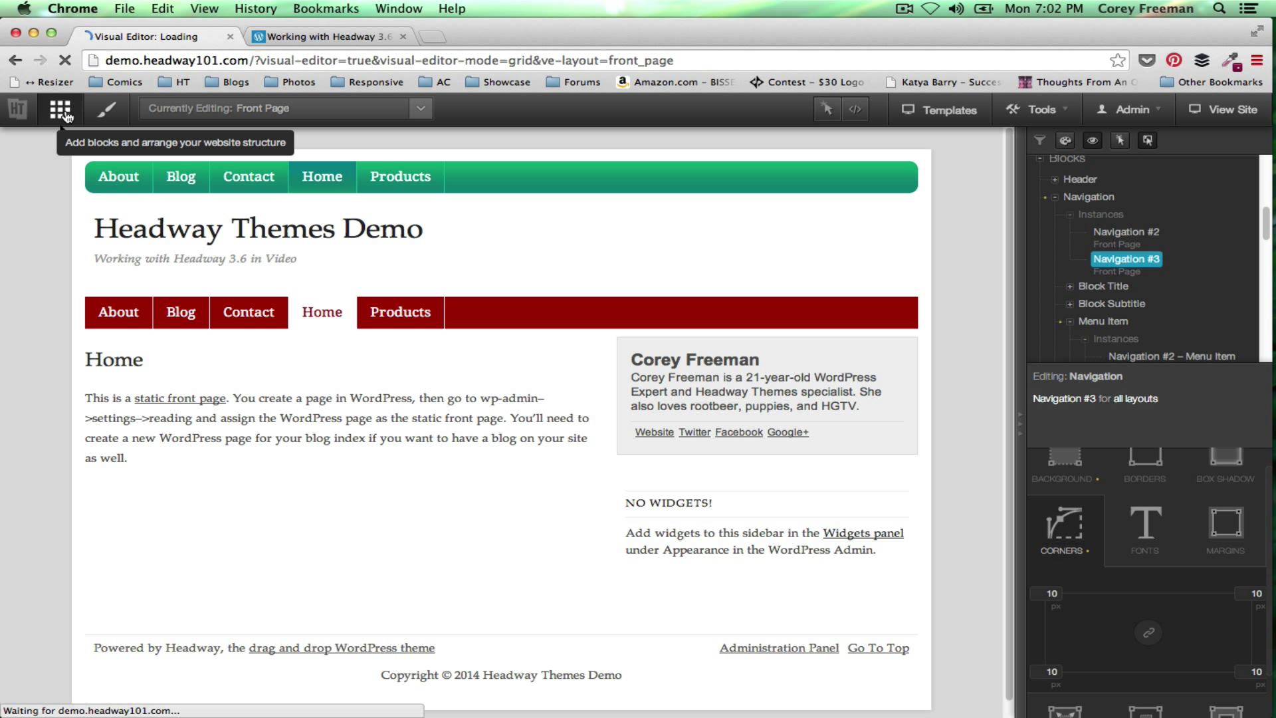
pyautogui.scroll(-3, 123, 290)
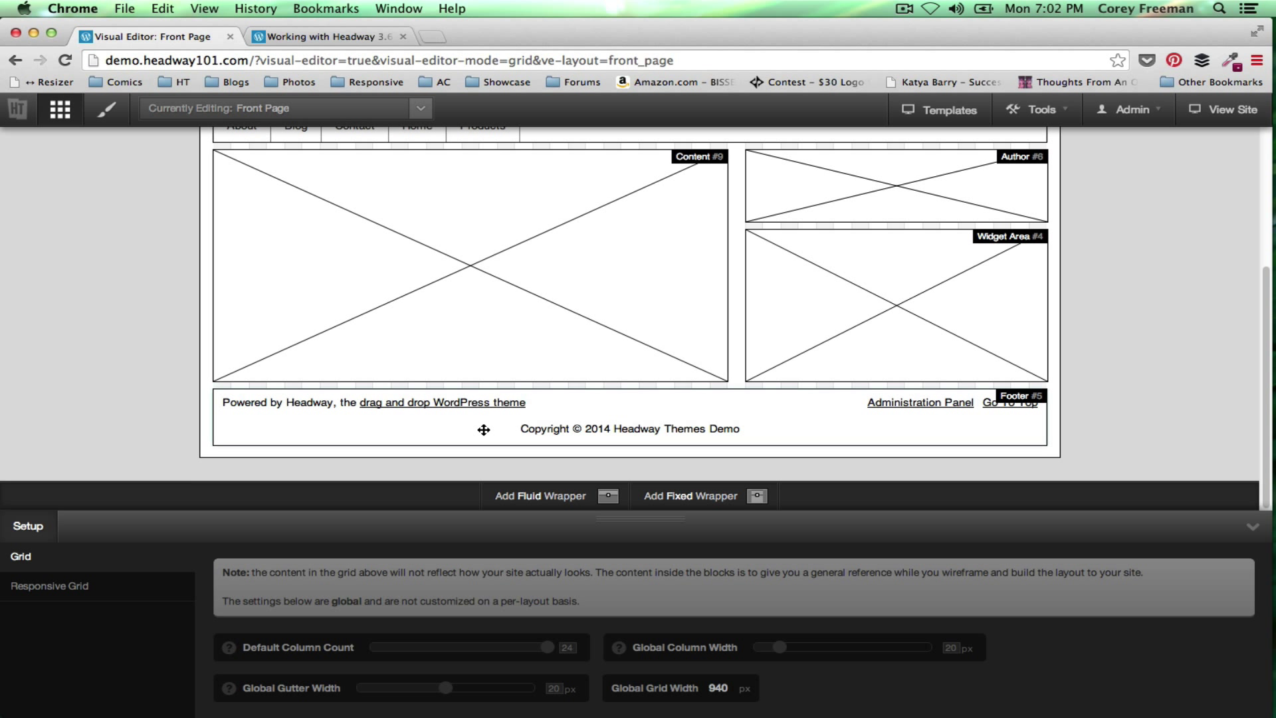
pyautogui.scroll(-2, 454, 420)
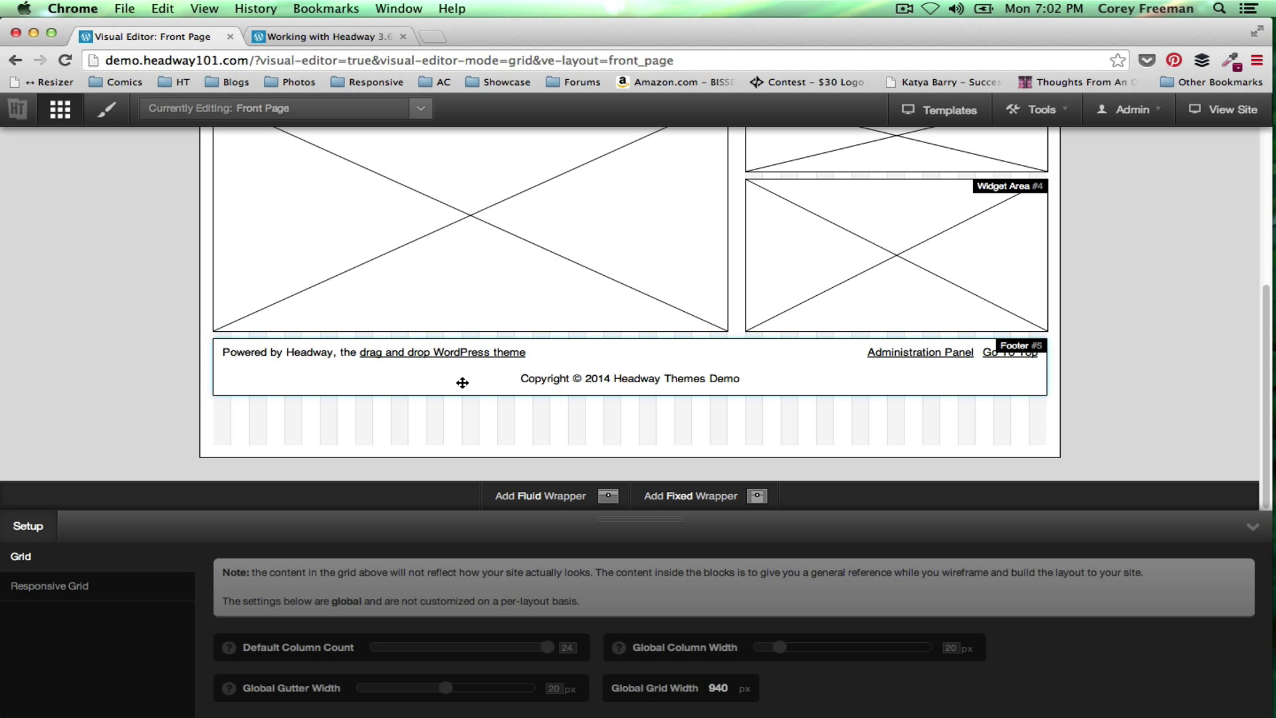
pyautogui.moveTo(462, 383); pyautogui.dragTo(532, 425)
pyautogui.moveTo(217, 344)
pyautogui.mouseDown()
pyautogui.moveTo(961, 407)
pyautogui.moveTo(1078, 380)
pyautogui.mouseUp()
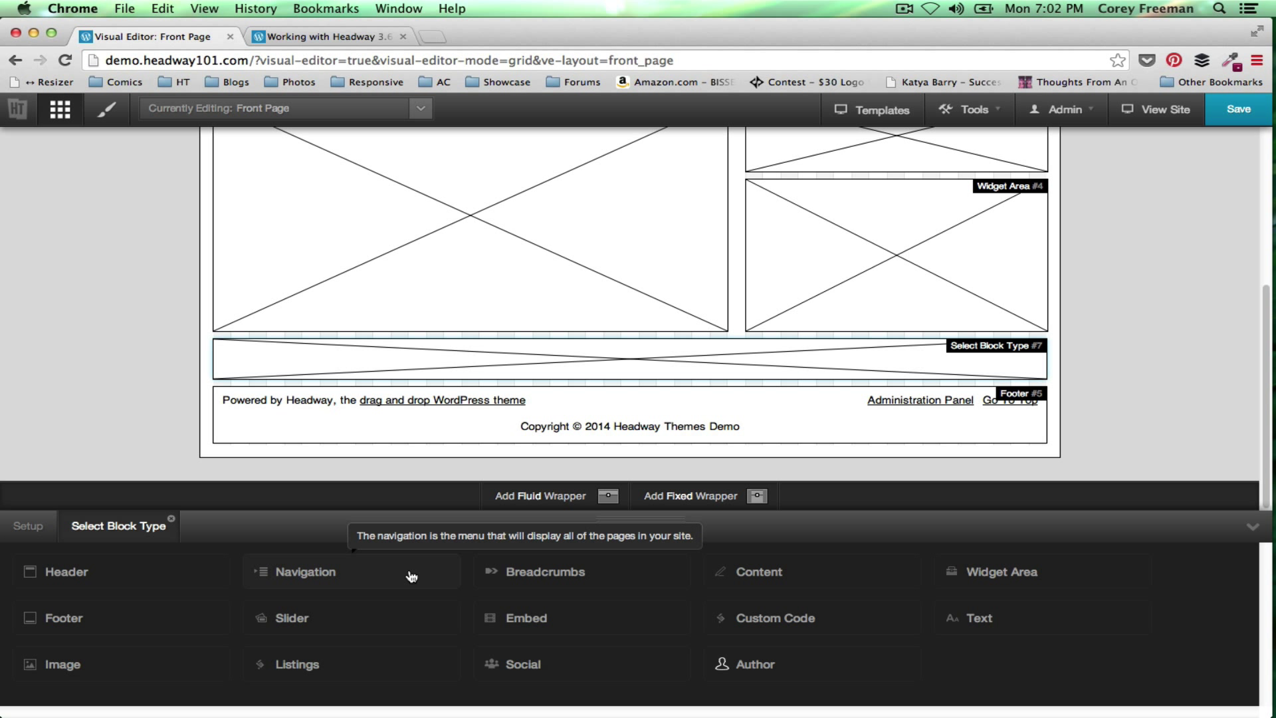
pyautogui.click(383, 573)
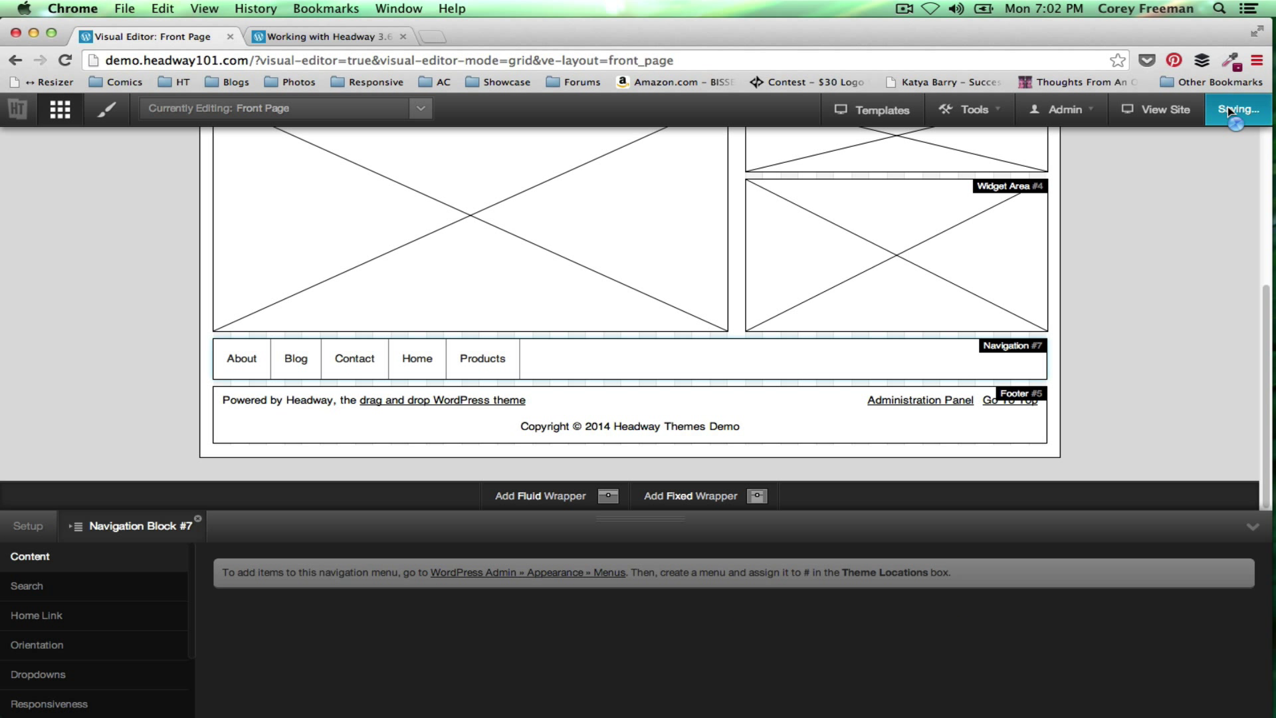
# In design mode, set the background color of the new Navigation #7 block instance to white (FFFFFF).
pyautogui.click(112, 112)
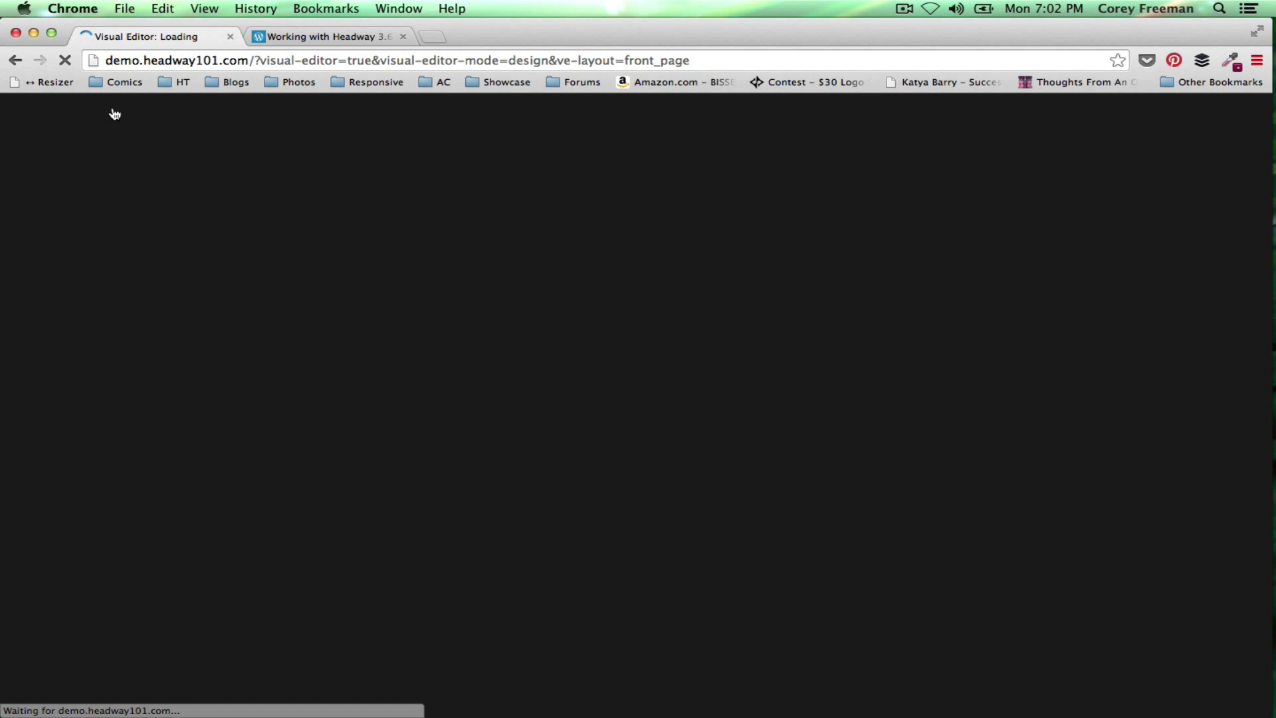
pyautogui.scroll(-2, 396, 226)
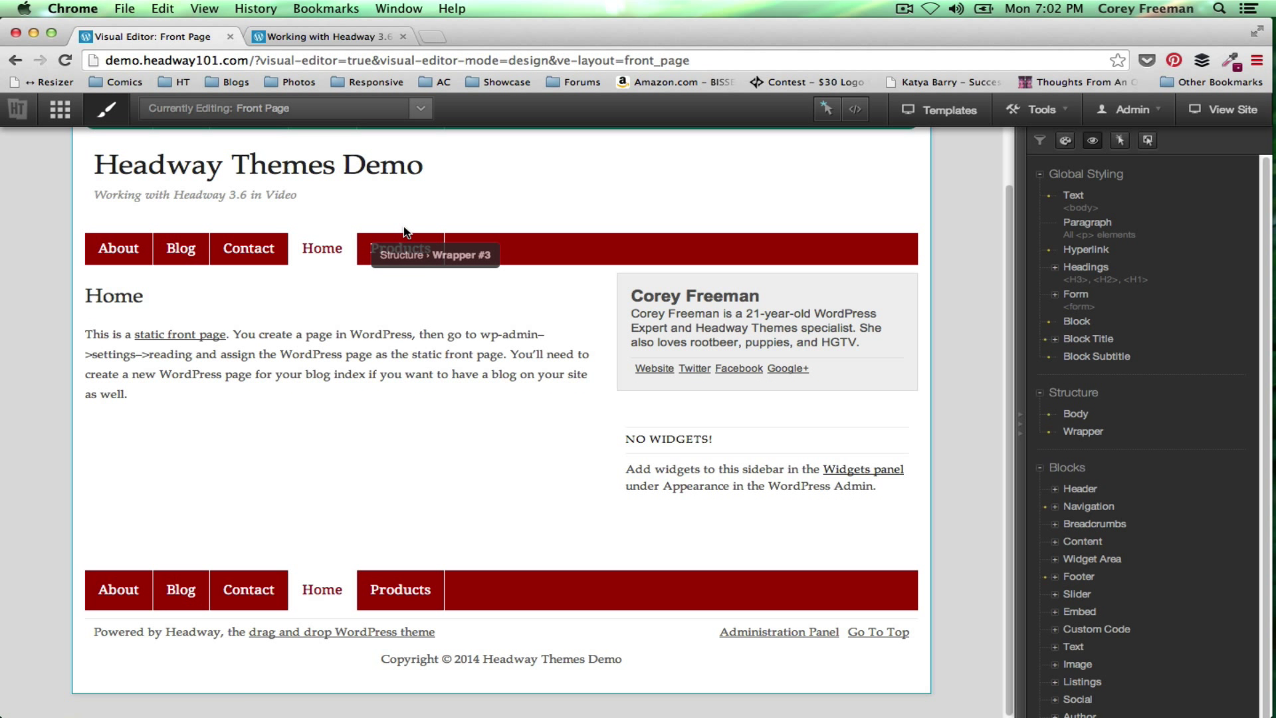
pyautogui.rightClick(679, 582)
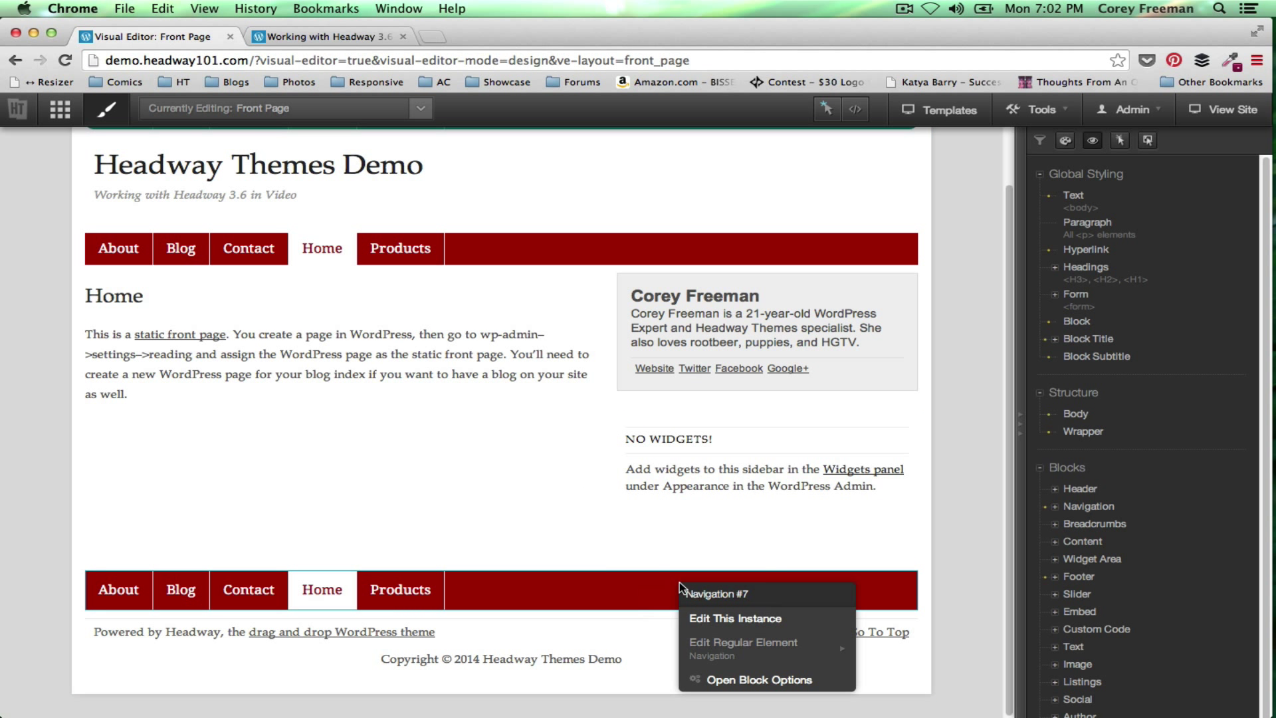
pyautogui.click(745, 618)
pyautogui.click(1077, 477)
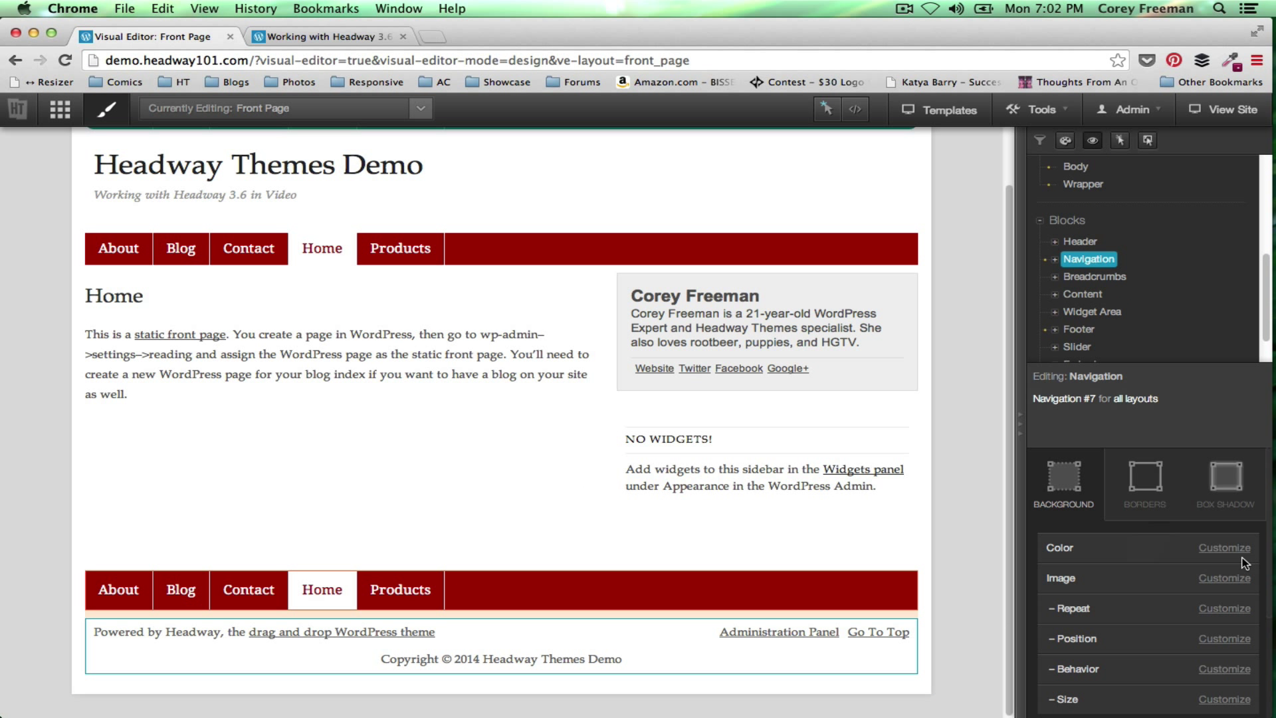
pyautogui.click(1239, 549)
pyautogui.click(949, 501)
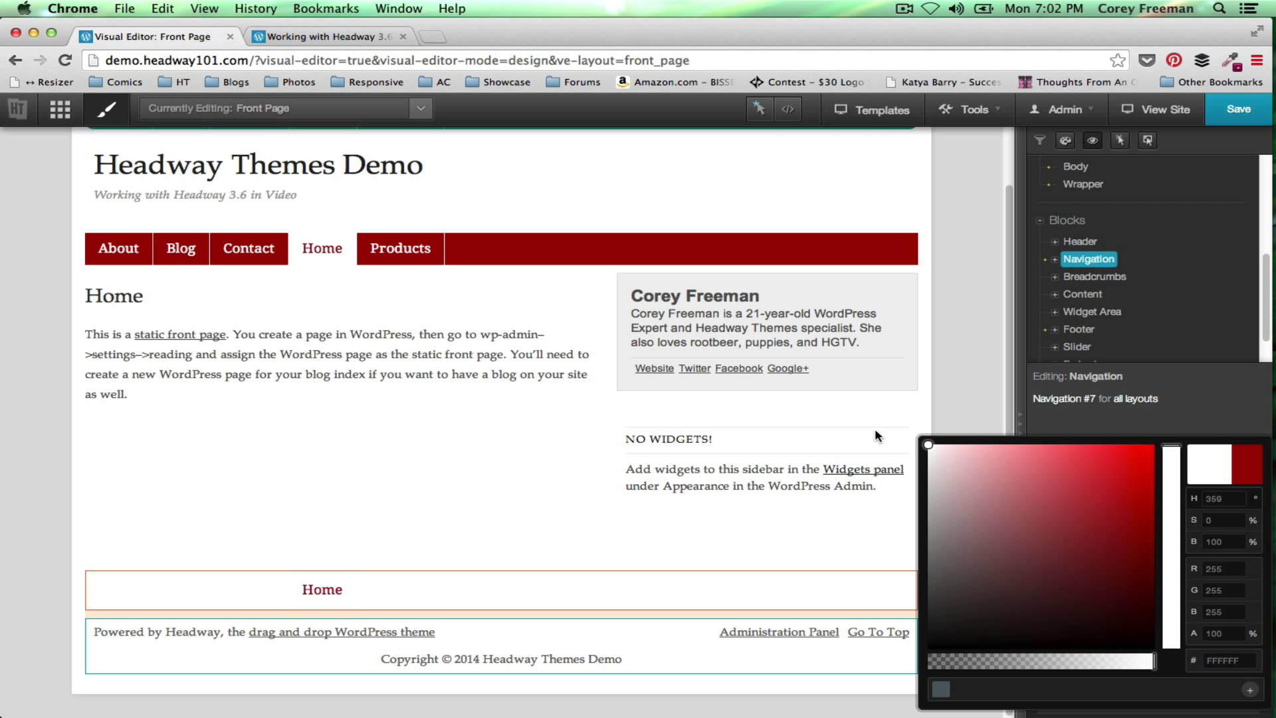
pyautogui.click(872, 436)
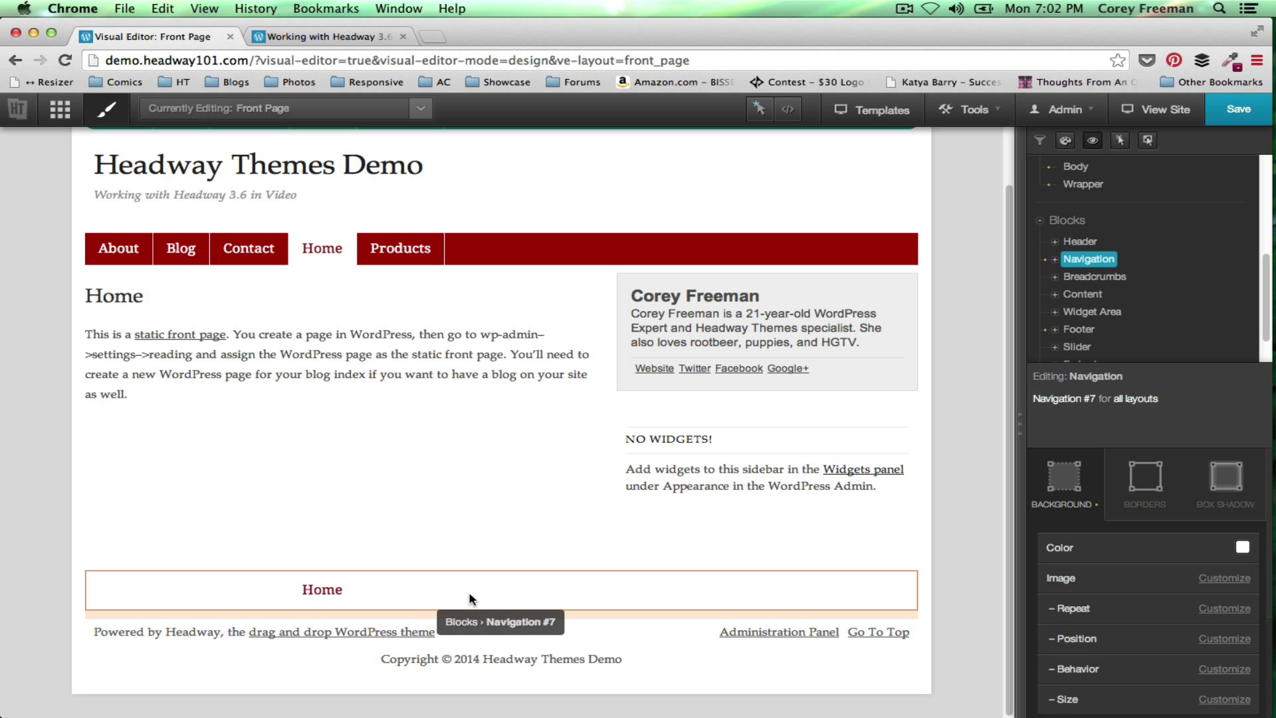
# Set the font color of the Navigation #7 menu item instance to black, turn off the inspector and save the design.
pyautogui.rightClick(420, 586)
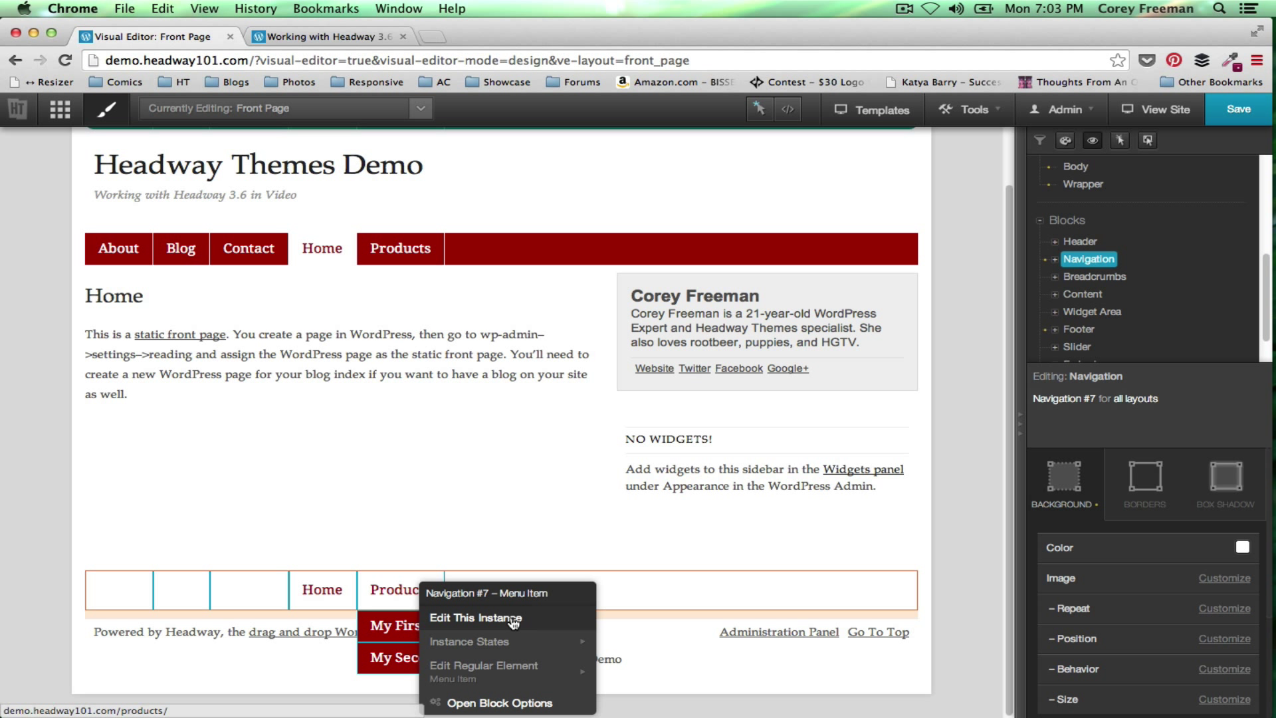
pyautogui.click(539, 535)
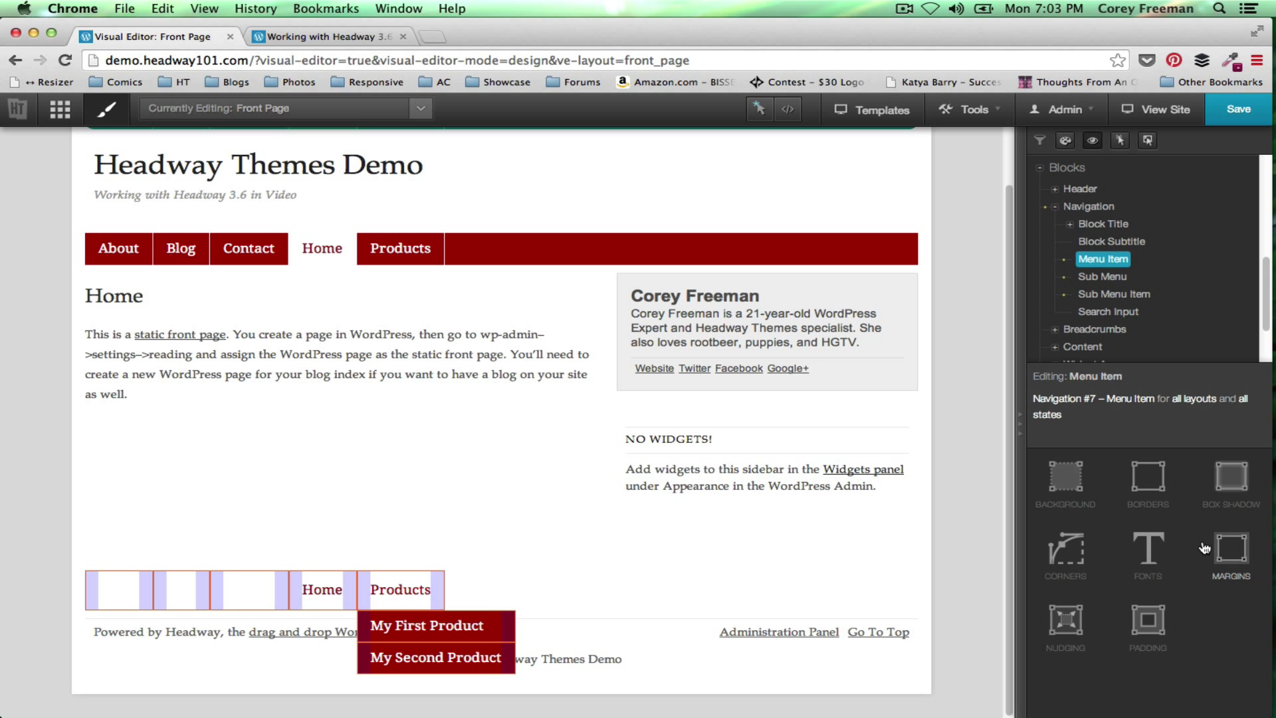
pyautogui.click(1147, 551)
pyautogui.click(1238, 660)
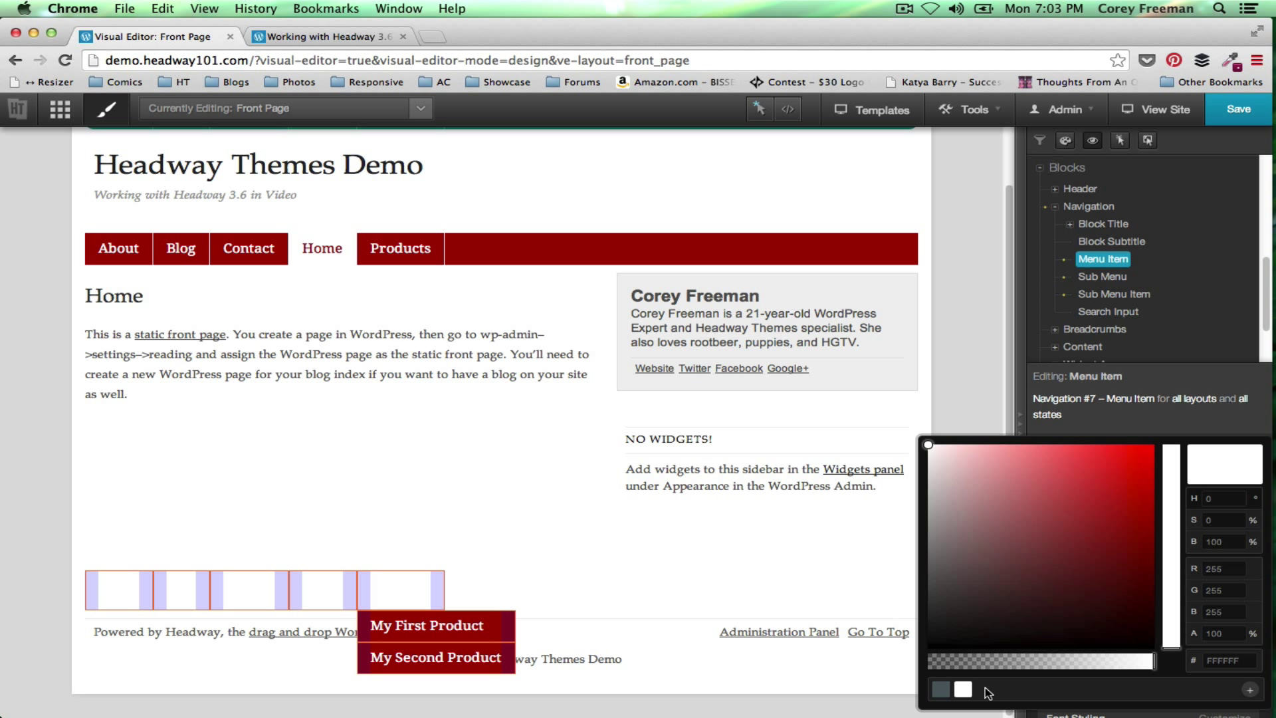
pyautogui.click(934, 689)
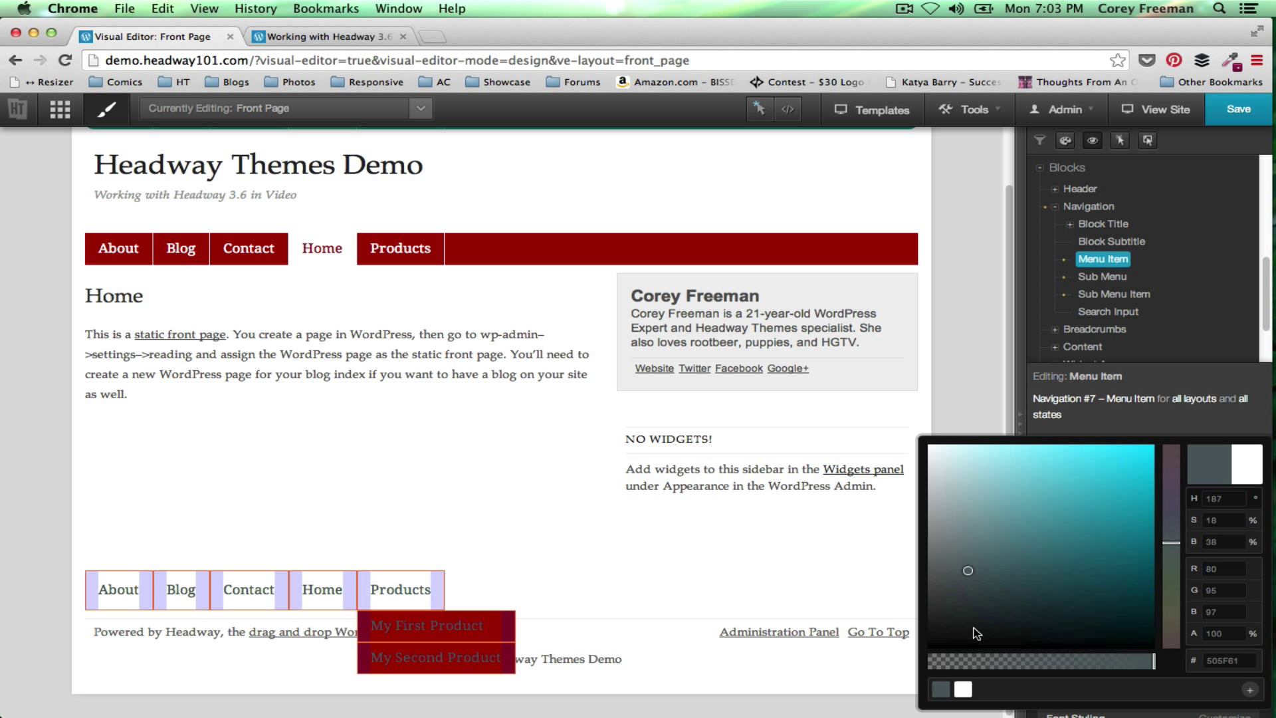
pyautogui.click(746, 552)
pyautogui.click(759, 109)
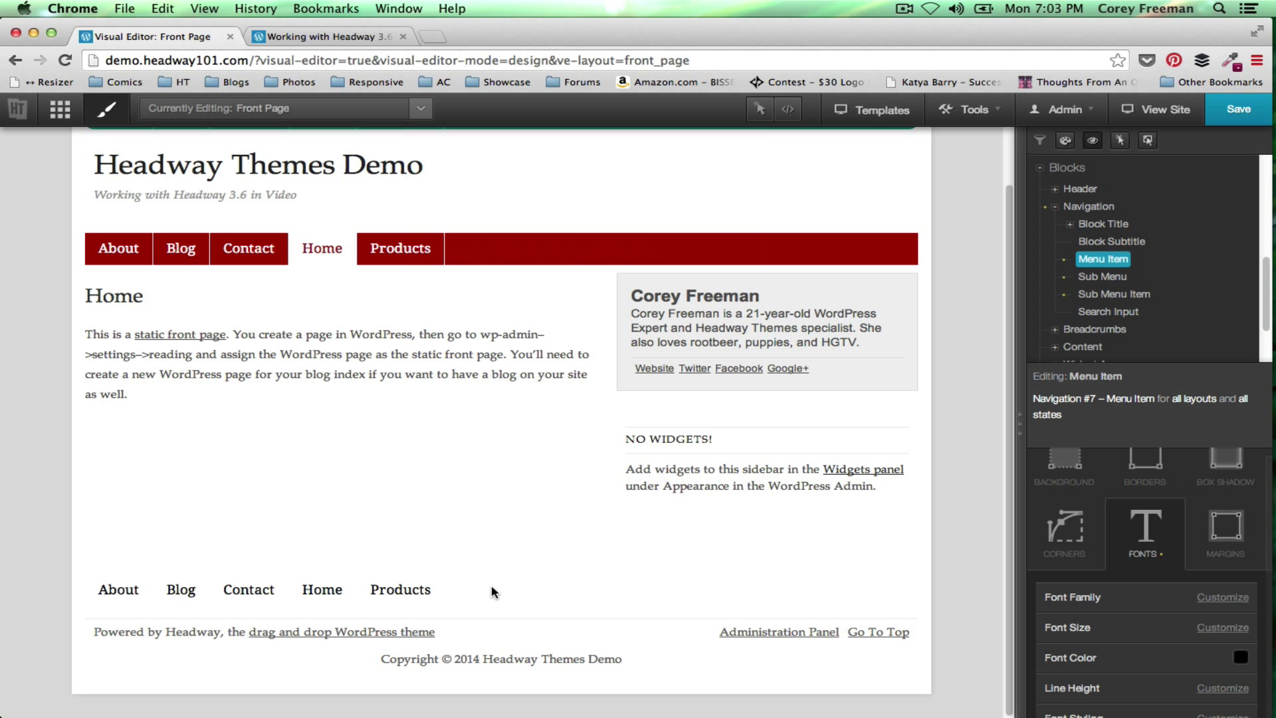
pyautogui.click(1234, 126)
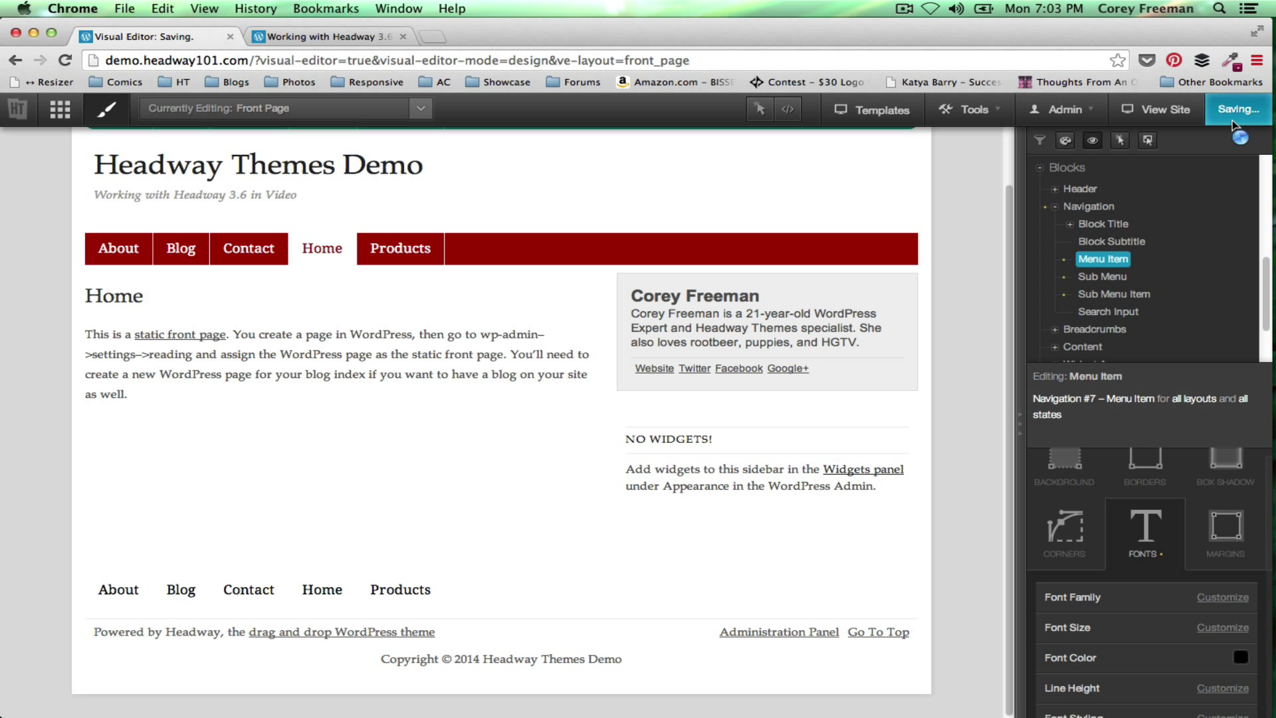
# Open the Navigation #7 block options and try the navigation search at the Left and Right positions before disabling it again.
pyautogui.rightClick(526, 591)
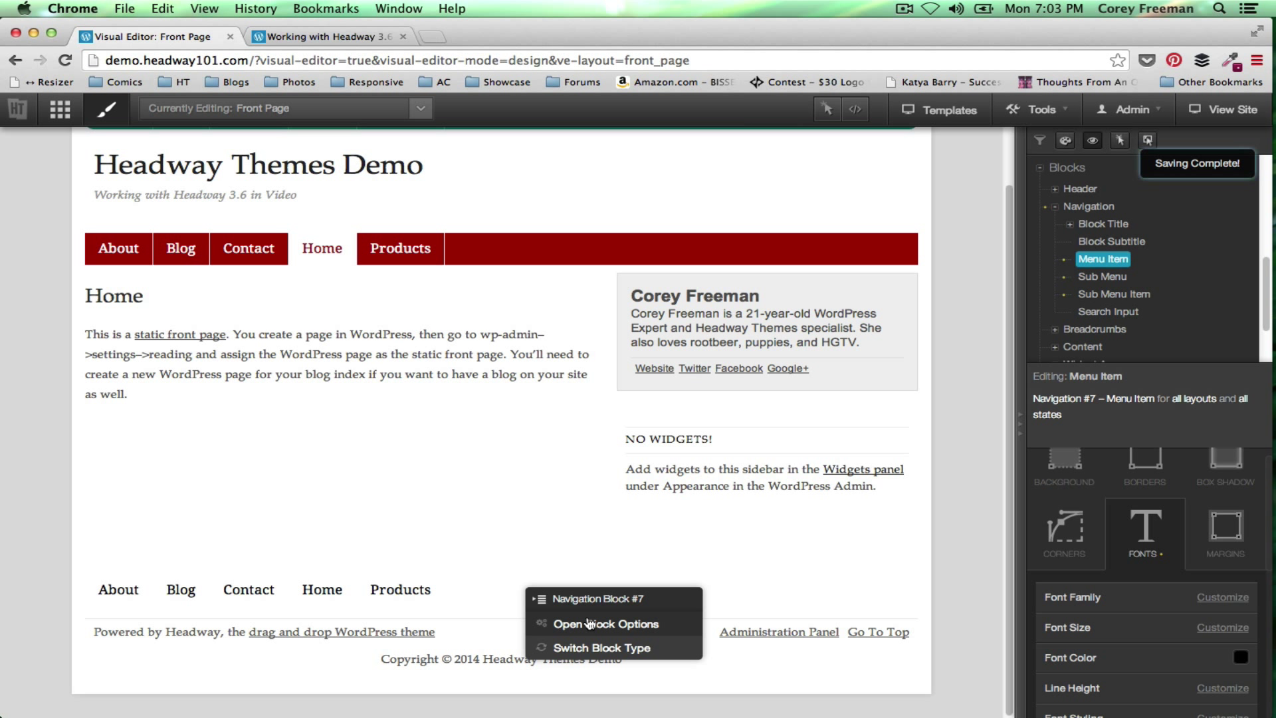
pyautogui.click(589, 623)
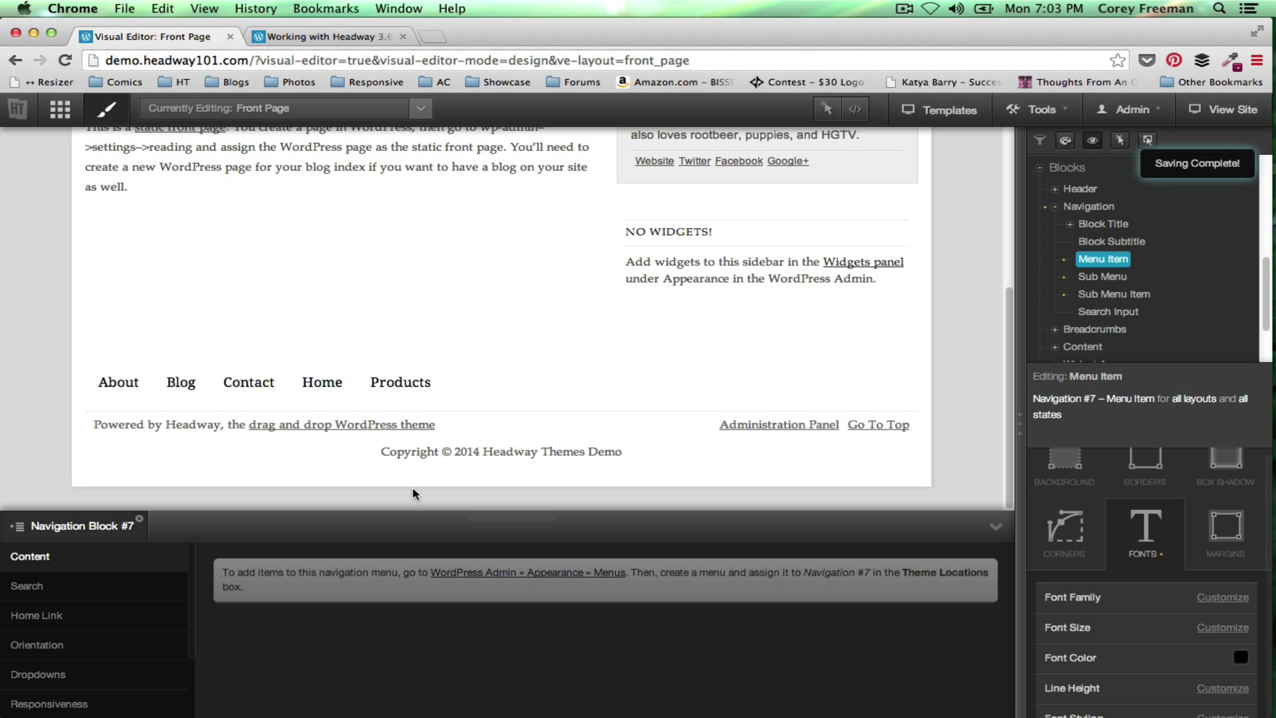
pyautogui.click(170, 588)
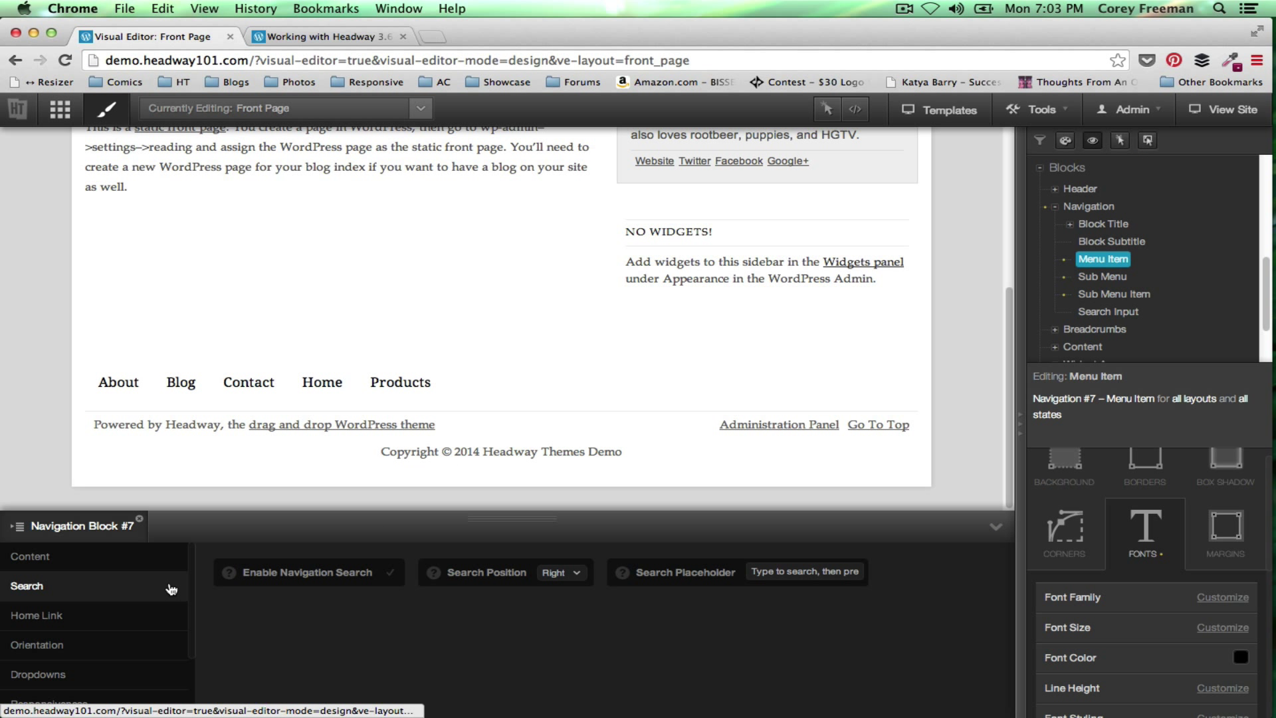
pyautogui.click(350, 585)
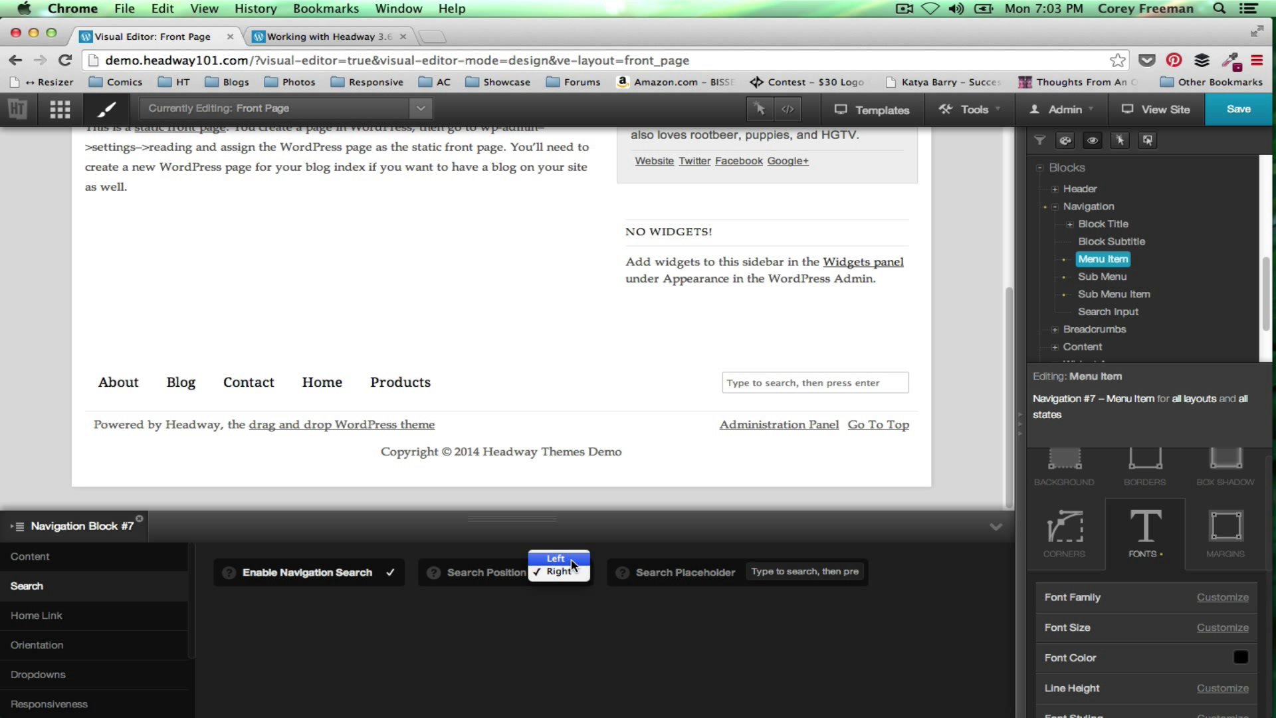
pyautogui.click(571, 560)
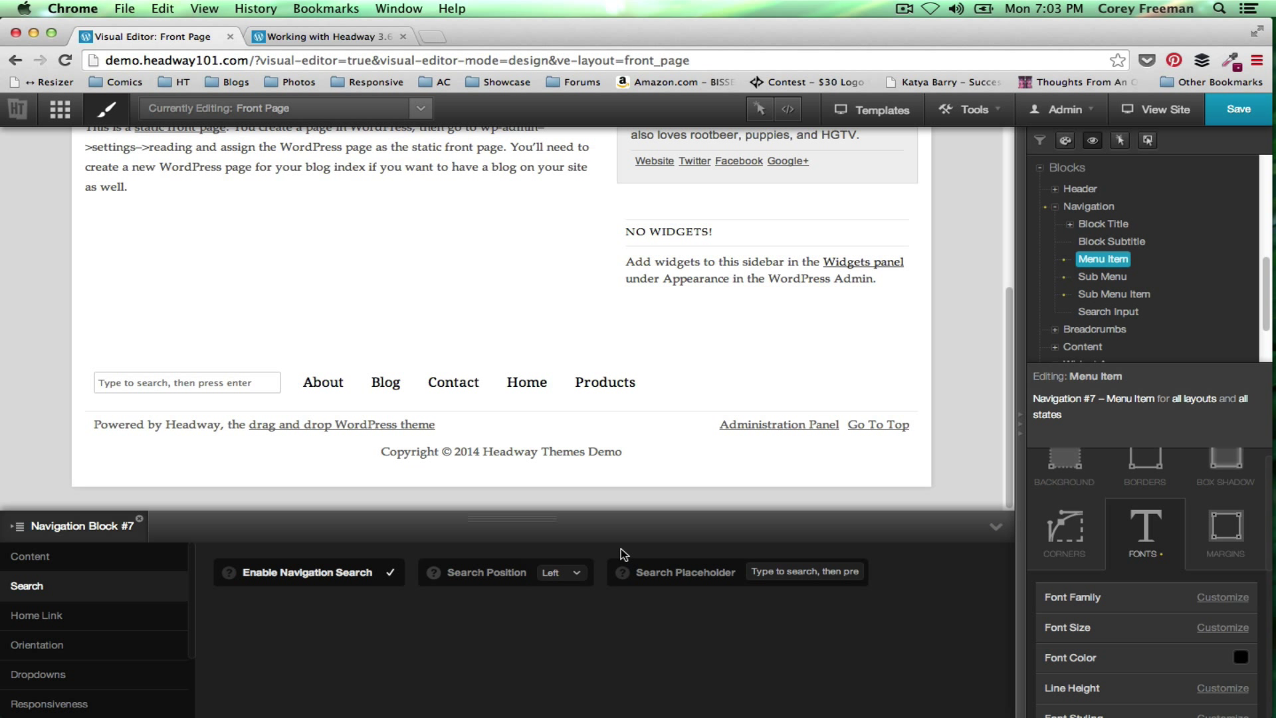
pyautogui.click(579, 573)
pyautogui.click(520, 581)
pyautogui.click(389, 578)
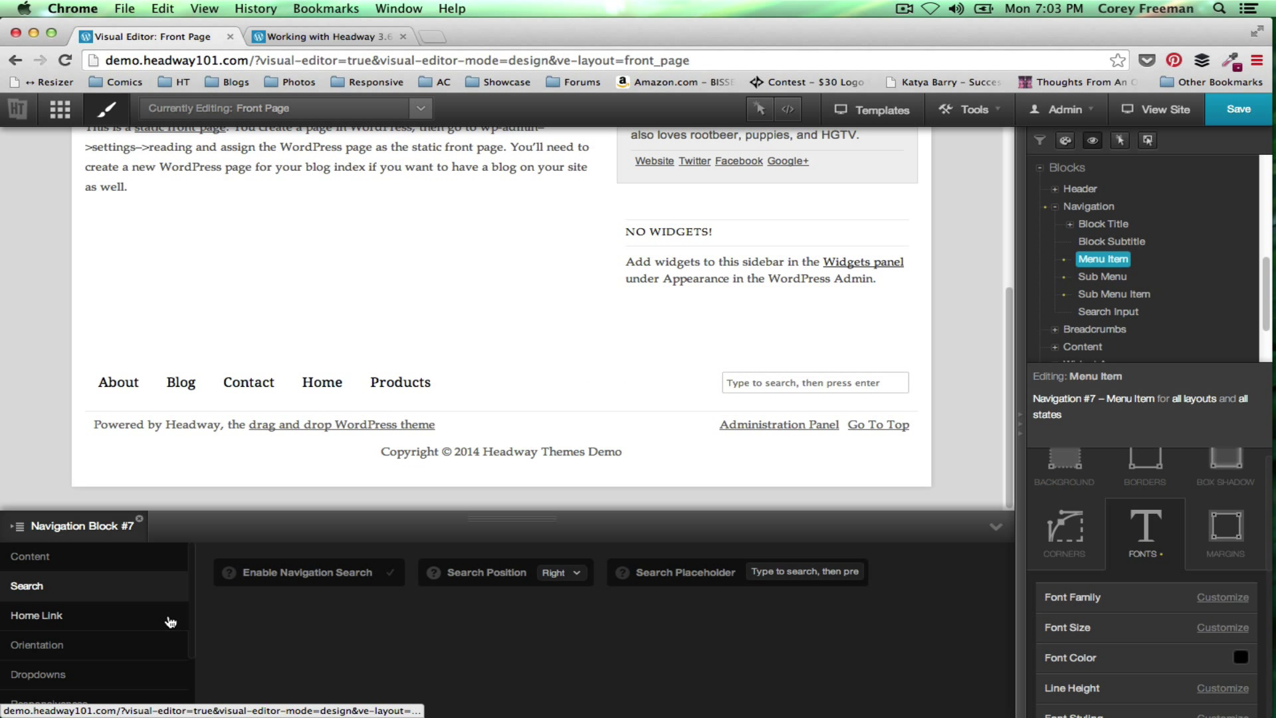
# Try hiding the home link in the Navigation #7 block options and restore the setting.
pyautogui.click(170, 622)
pyautogui.click(282, 576)
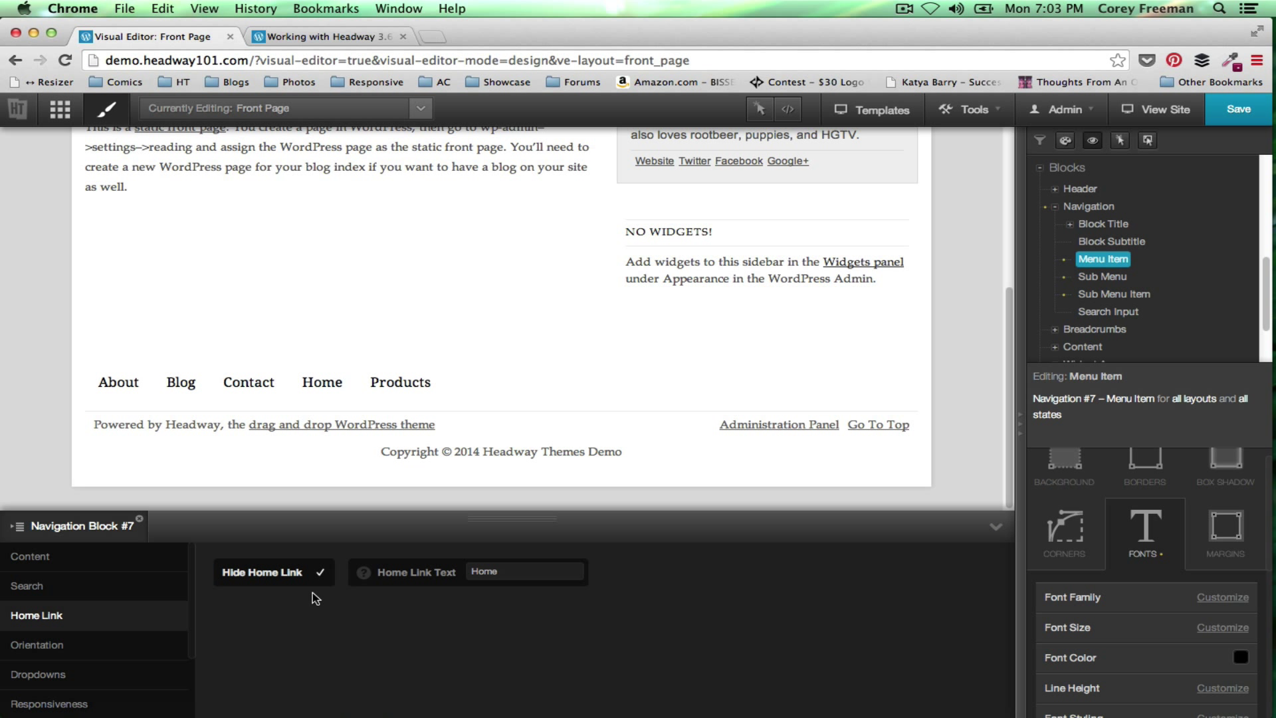
pyautogui.click(306, 581)
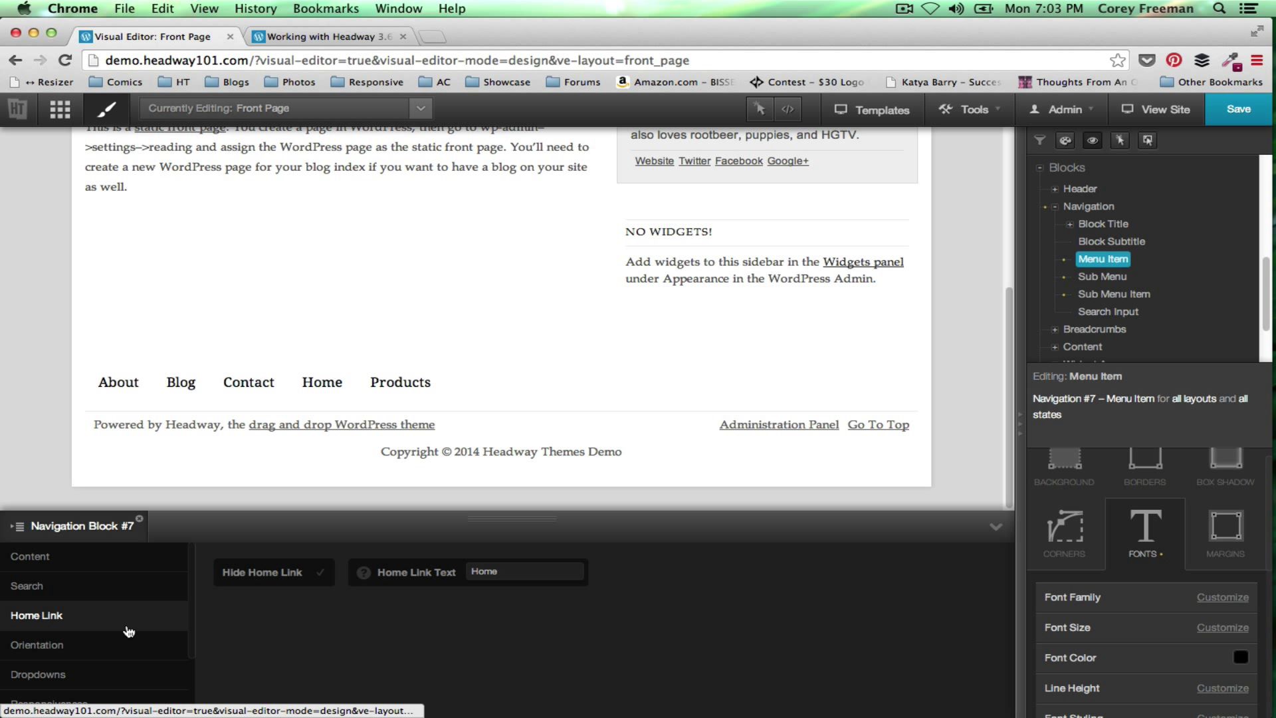
# Try Right alignment for the Navigation #7 menu, and settle on Center alignment.
pyautogui.click(130, 645)
pyautogui.click(294, 576)
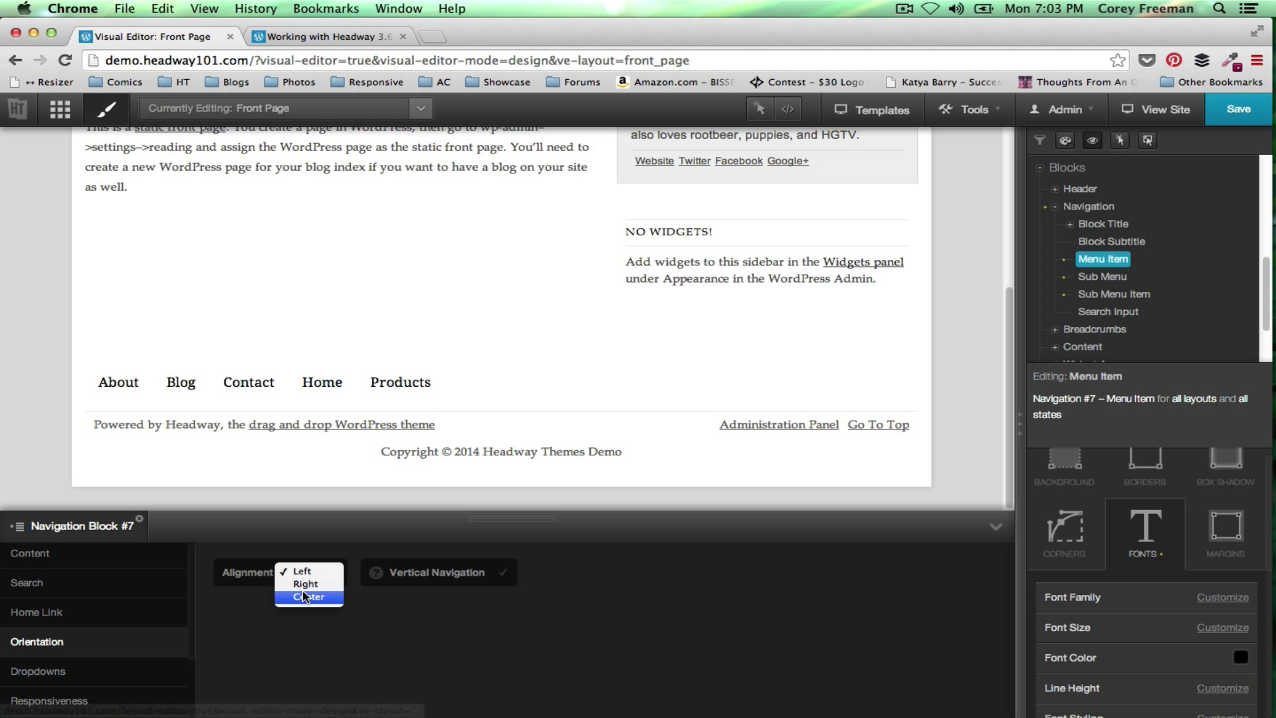
pyautogui.click(305, 593)
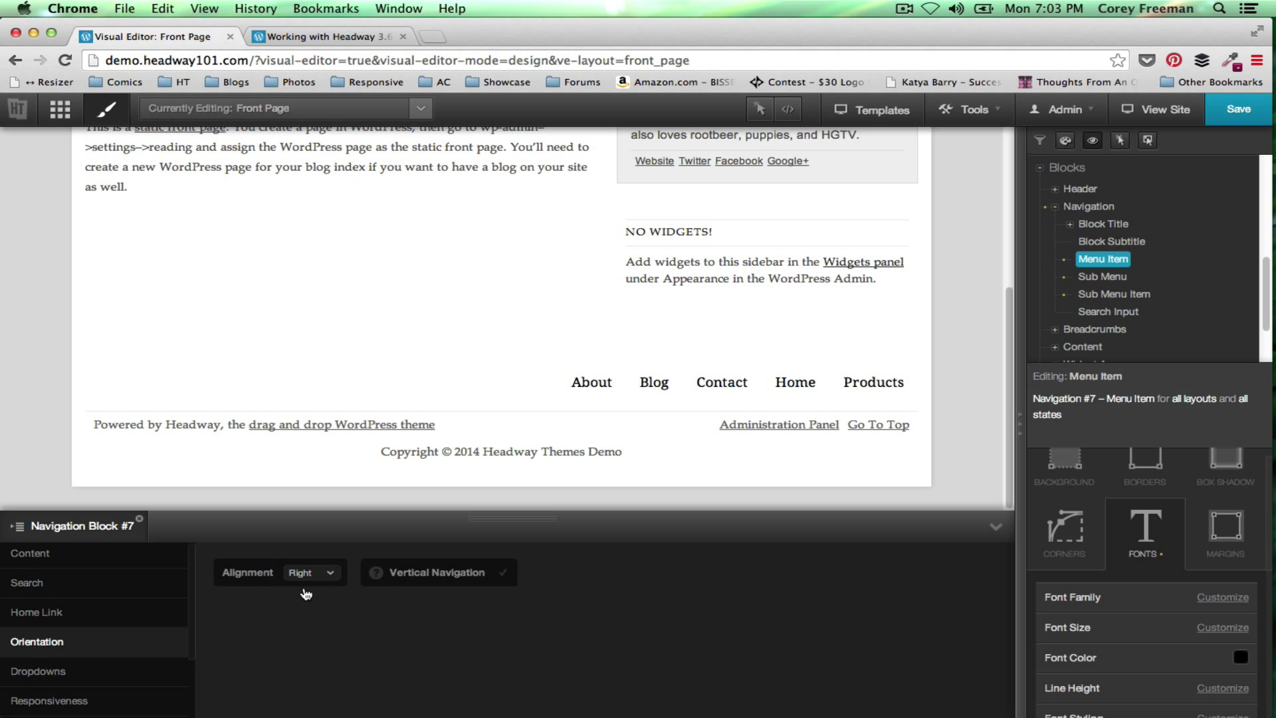
pyautogui.click(309, 573)
pyautogui.click(309, 590)
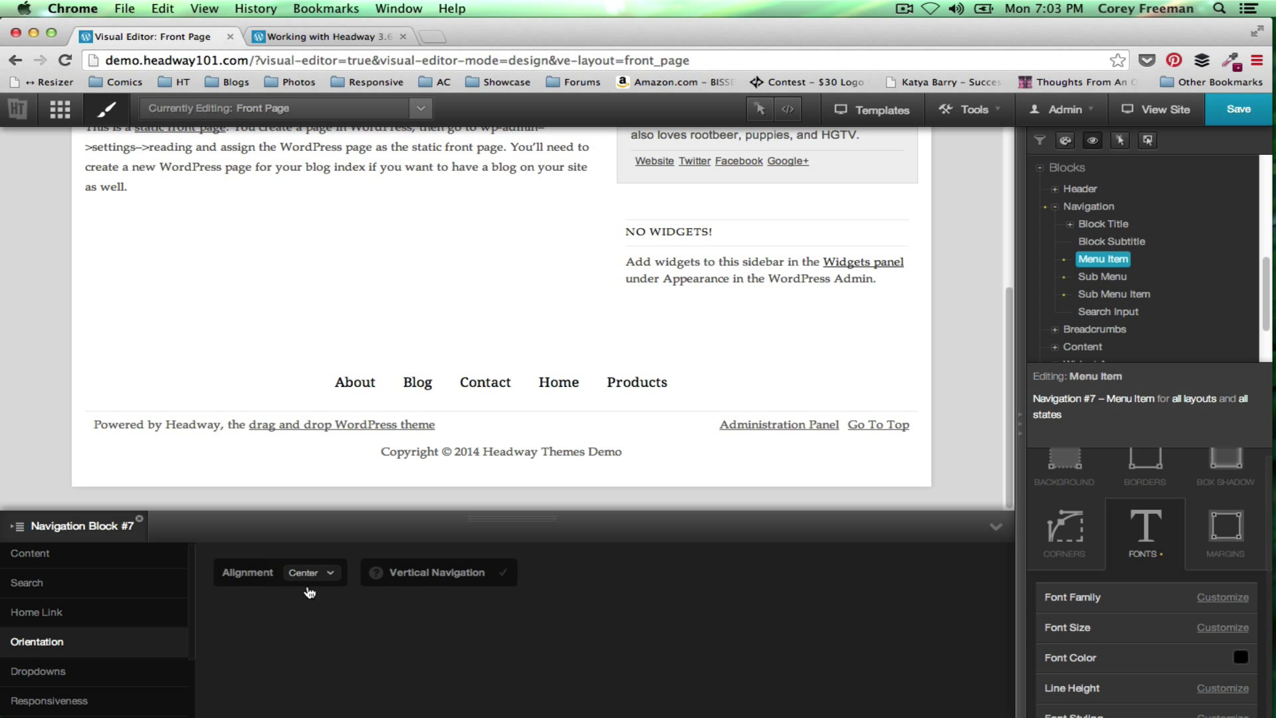
# Set the Navigation #7 block's drop-down effect to Slide and save the design.
pyautogui.click(148, 673)
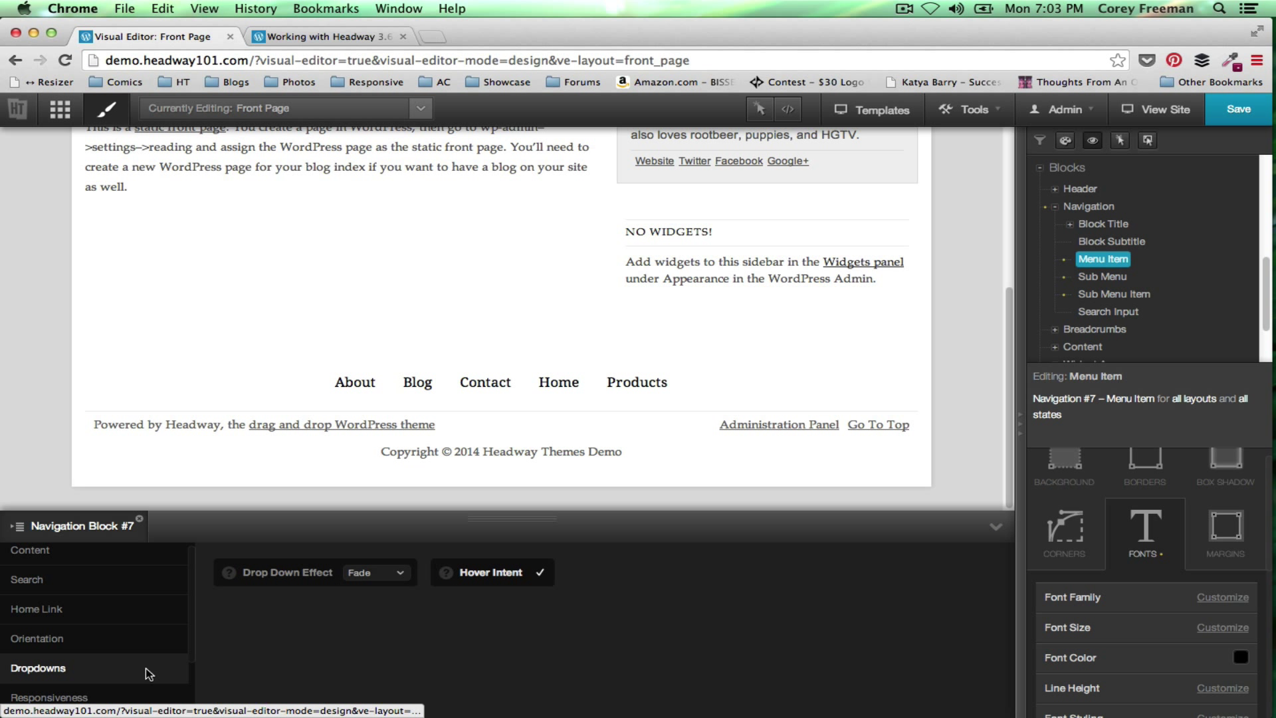
pyautogui.click(392, 575)
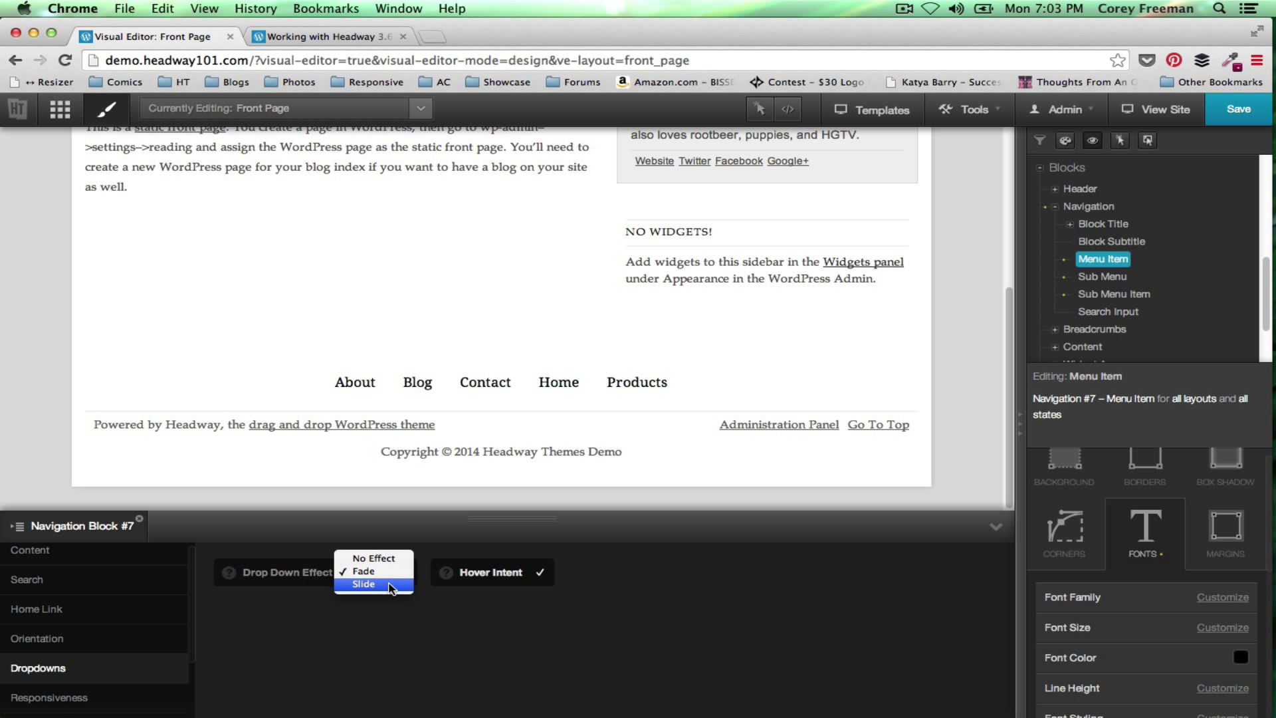
pyautogui.click(391, 585)
pyautogui.moveTo(618, 386)
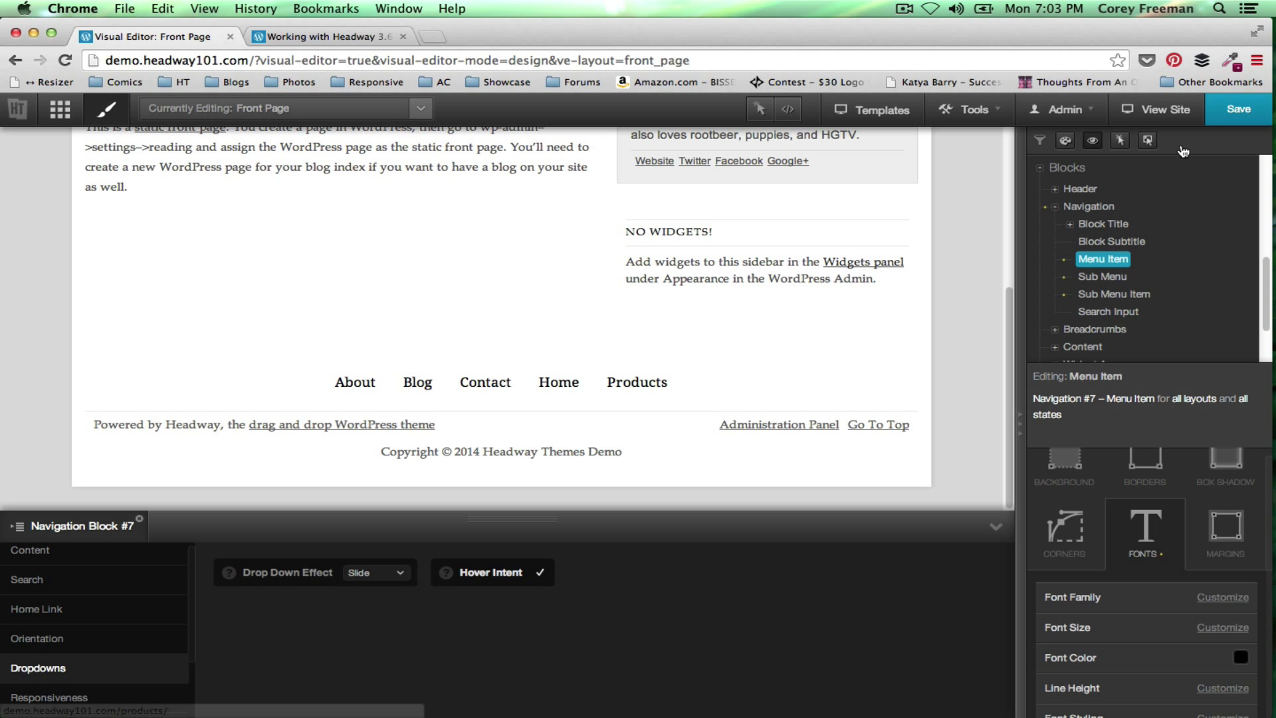
pyautogui.click(1236, 123)
# Check the footer navigation's Products drop-down on the live site and return to the visual editor.
pyautogui.click(1186, 113)
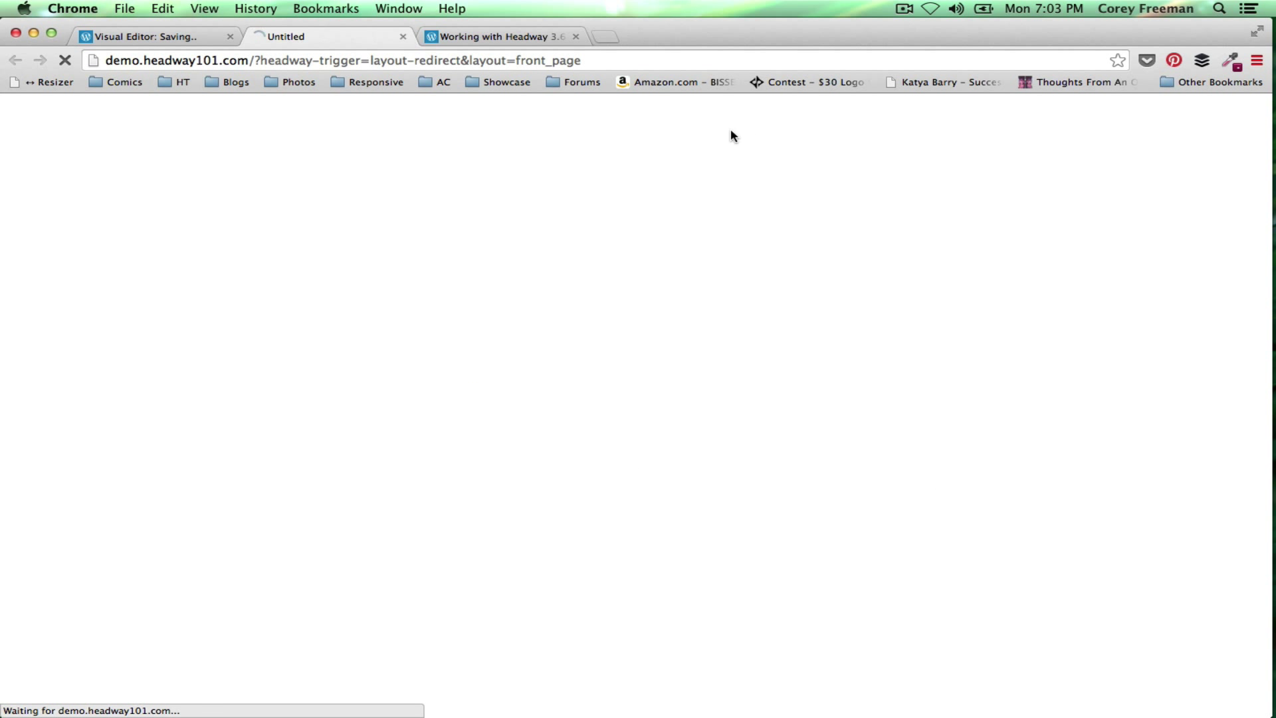
pyautogui.scroll(-2, 728, 336)
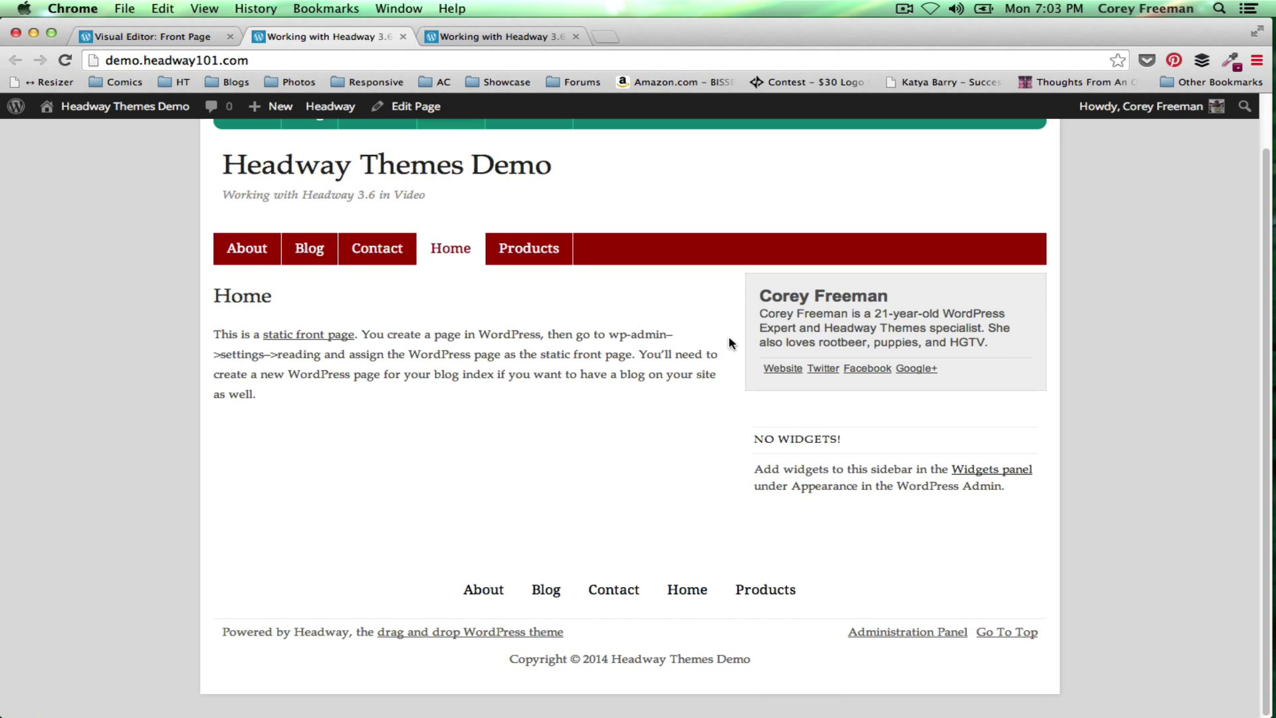
pyautogui.moveTo(784, 604)
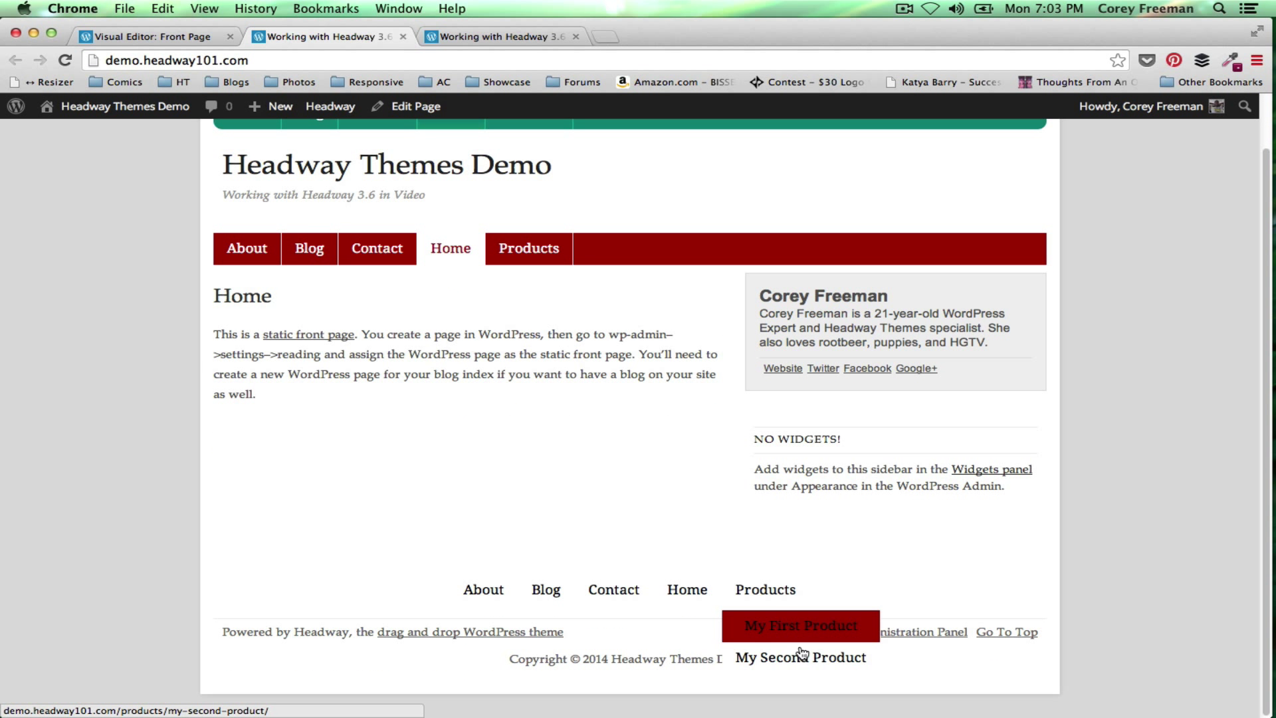
pyautogui.click(189, 37)
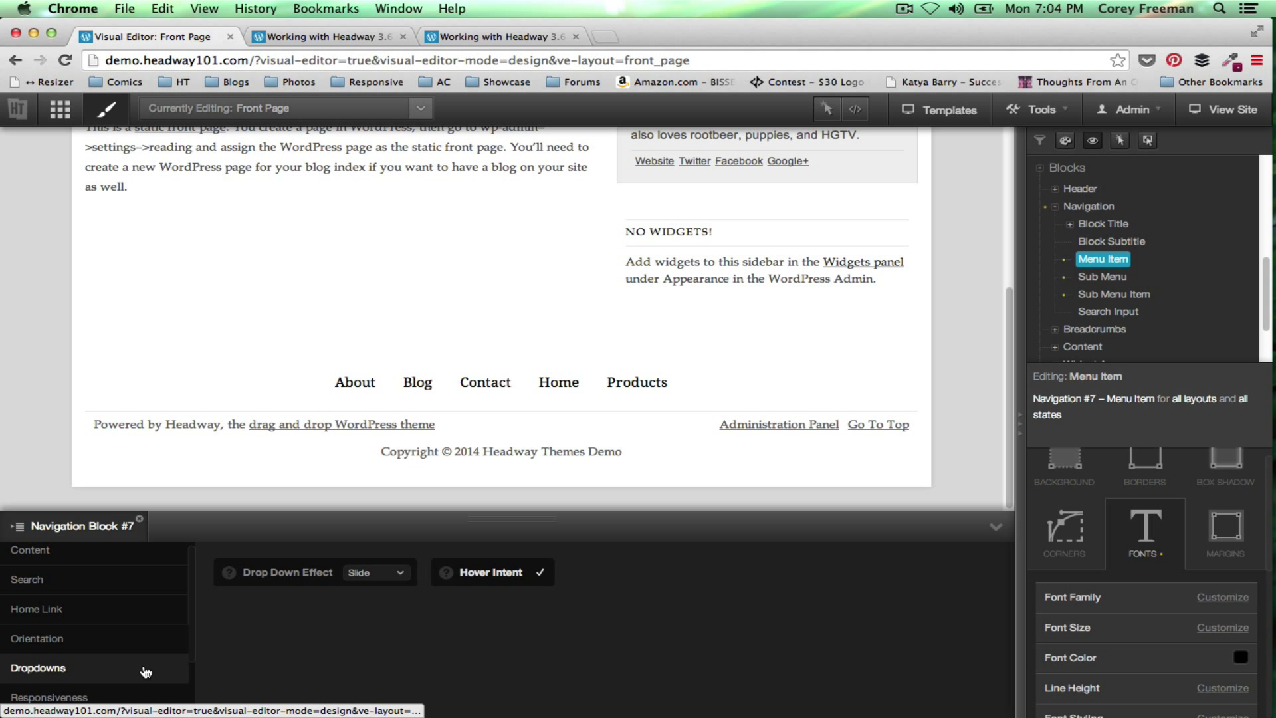
# Close the Navigation #7 block options, open the navigation Menu Item element in Live CSS, and save the design.
pyautogui.scroll(1, 146, 676)
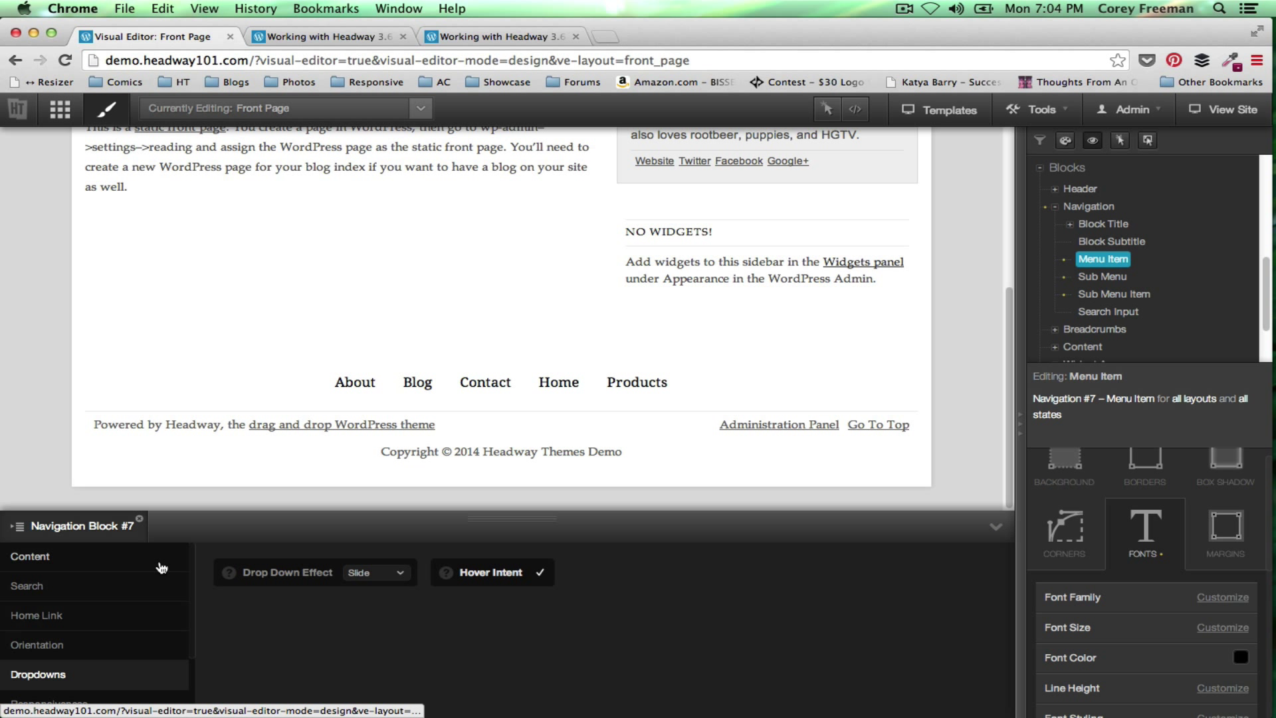
pyautogui.click(140, 519)
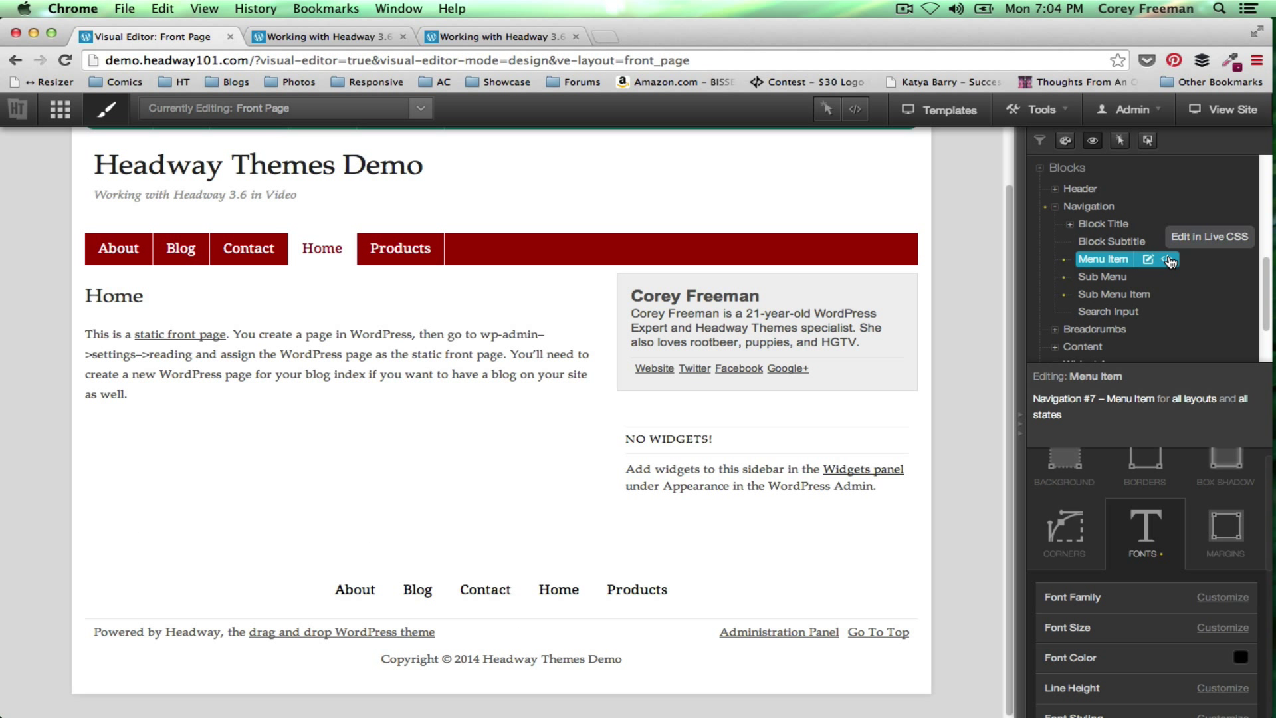
pyautogui.click(1166, 258)
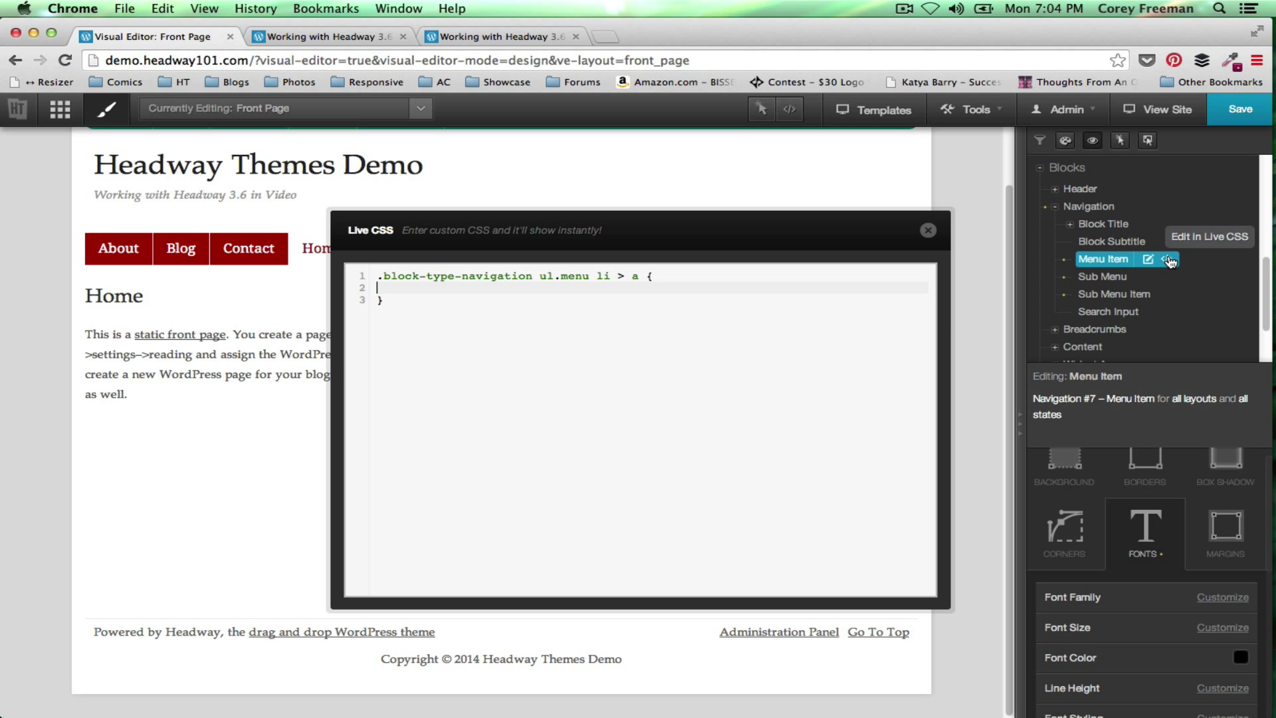
pyautogui.click(1236, 109)
# Reload the live site and inspect the footer menu's Home link in the browser's element inspector.
pyautogui.click(312, 37)
pyautogui.press('super+r')
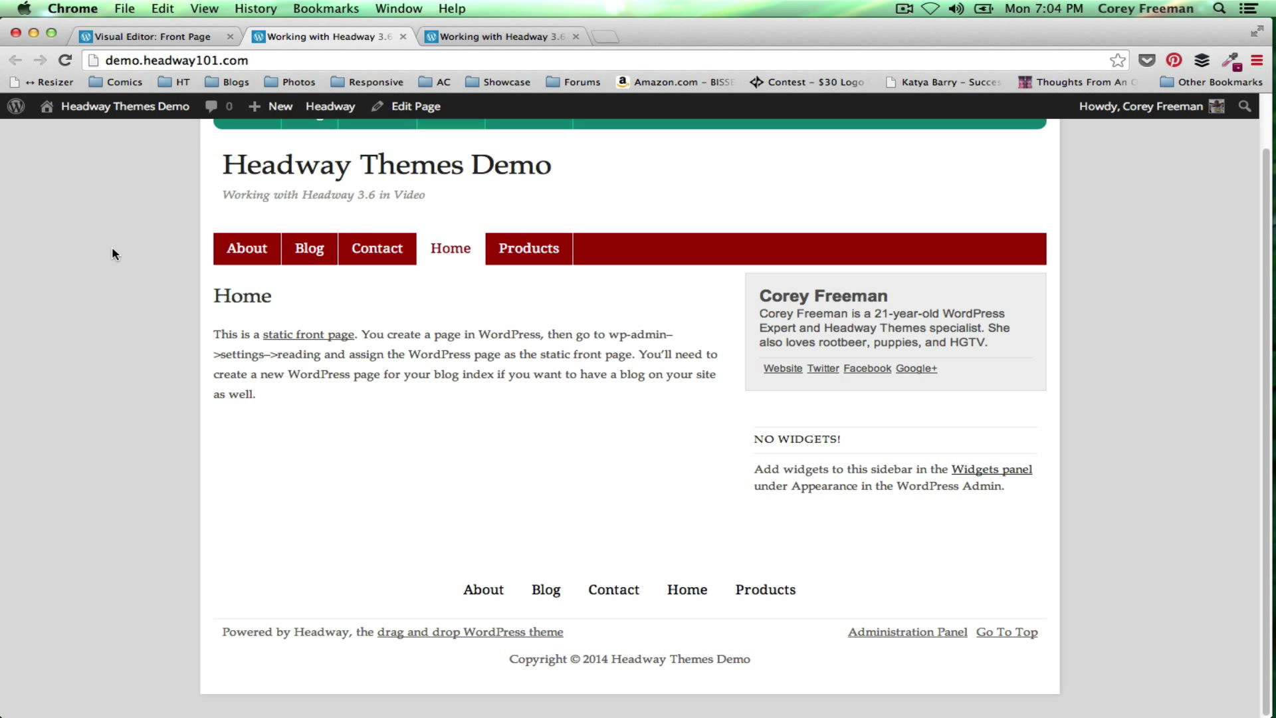
pyautogui.rightClick(696, 590)
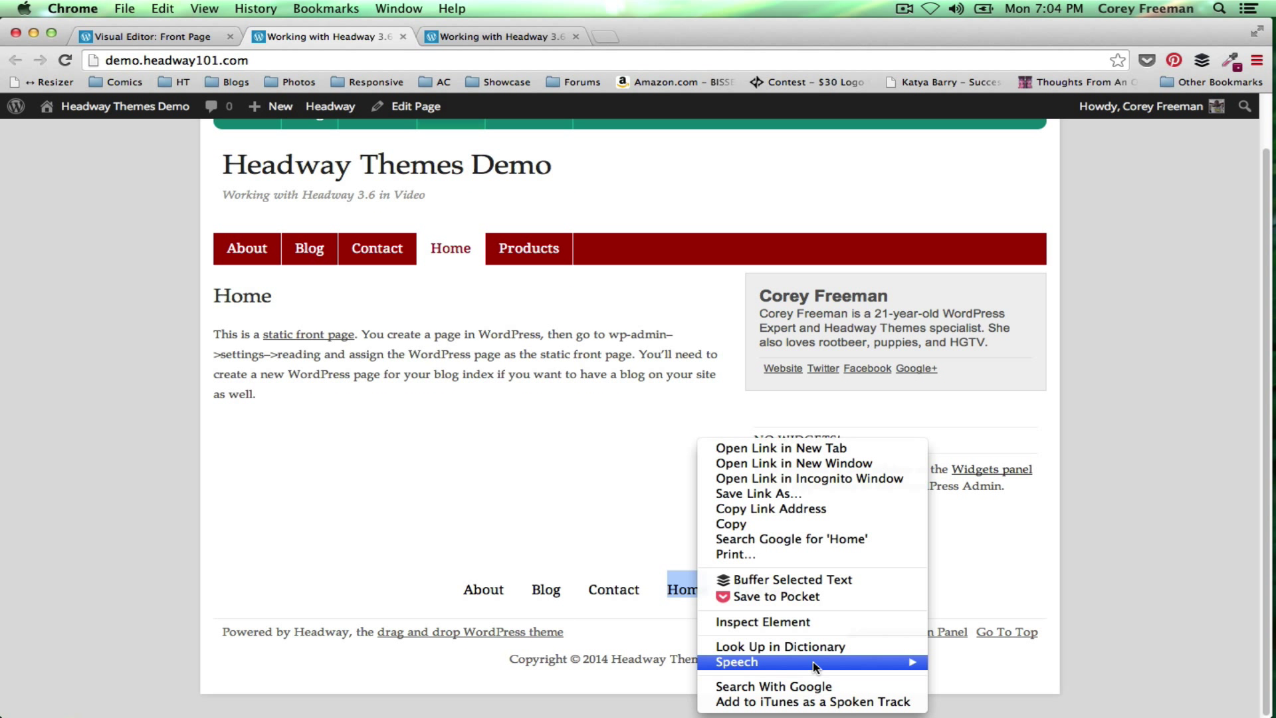
pyautogui.click(807, 626)
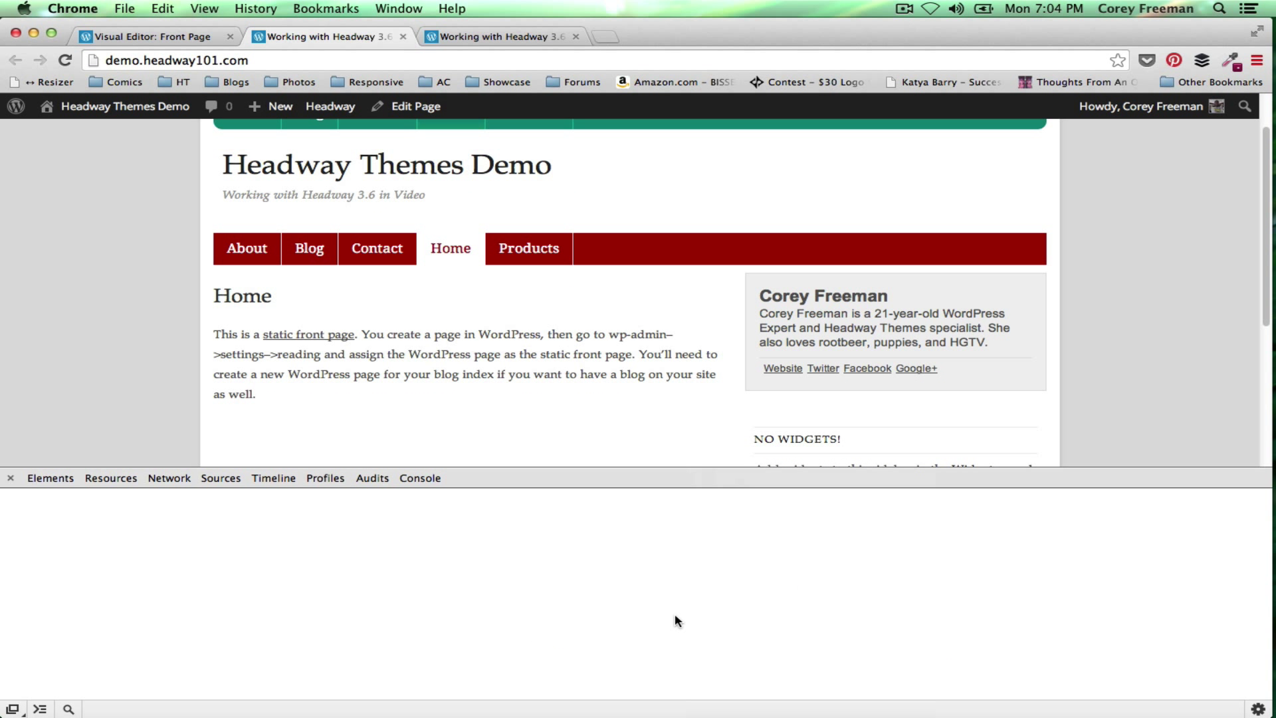
pyautogui.scroll(-3, 373, 603)
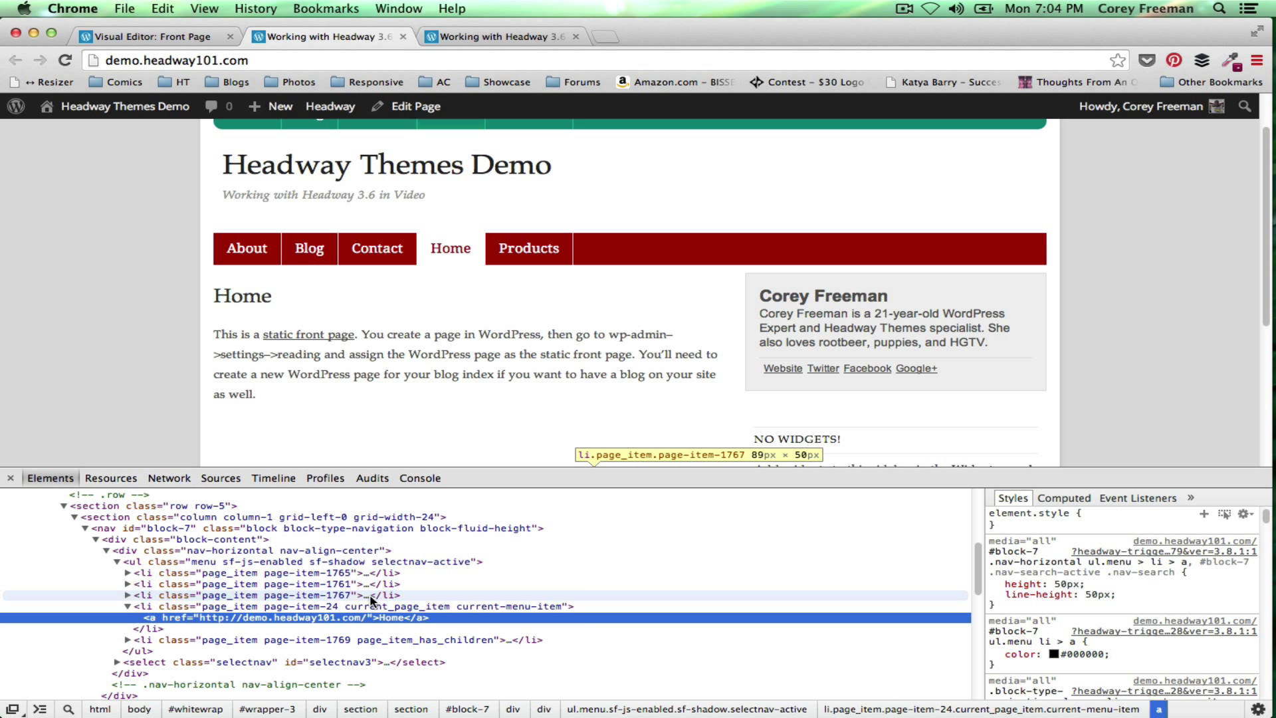
# Copy the class page-item-24 from the Home link's parent list item and close the inspector.
pyautogui.click(300, 604)
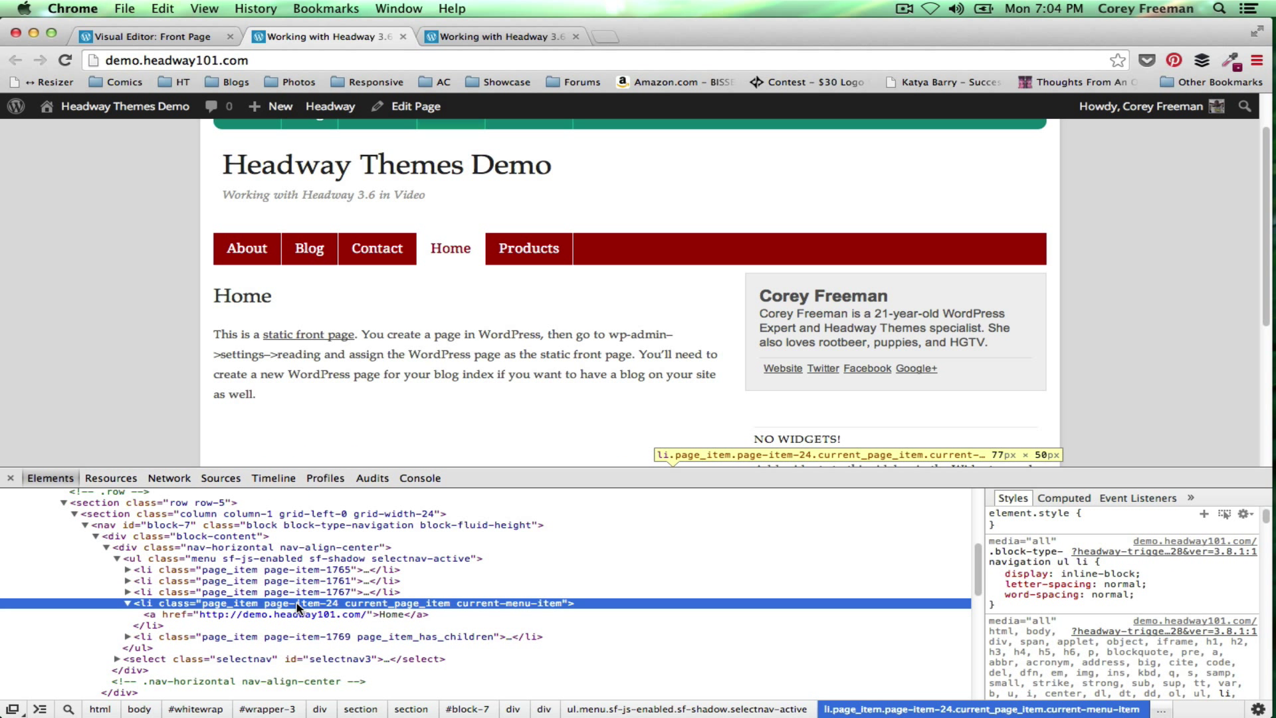
pyautogui.doubleClick(298, 604)
pyautogui.click(293, 604)
pyautogui.moveTo(312, 612); pyautogui.dragTo(349, 611)
pyautogui.click(290, 606)
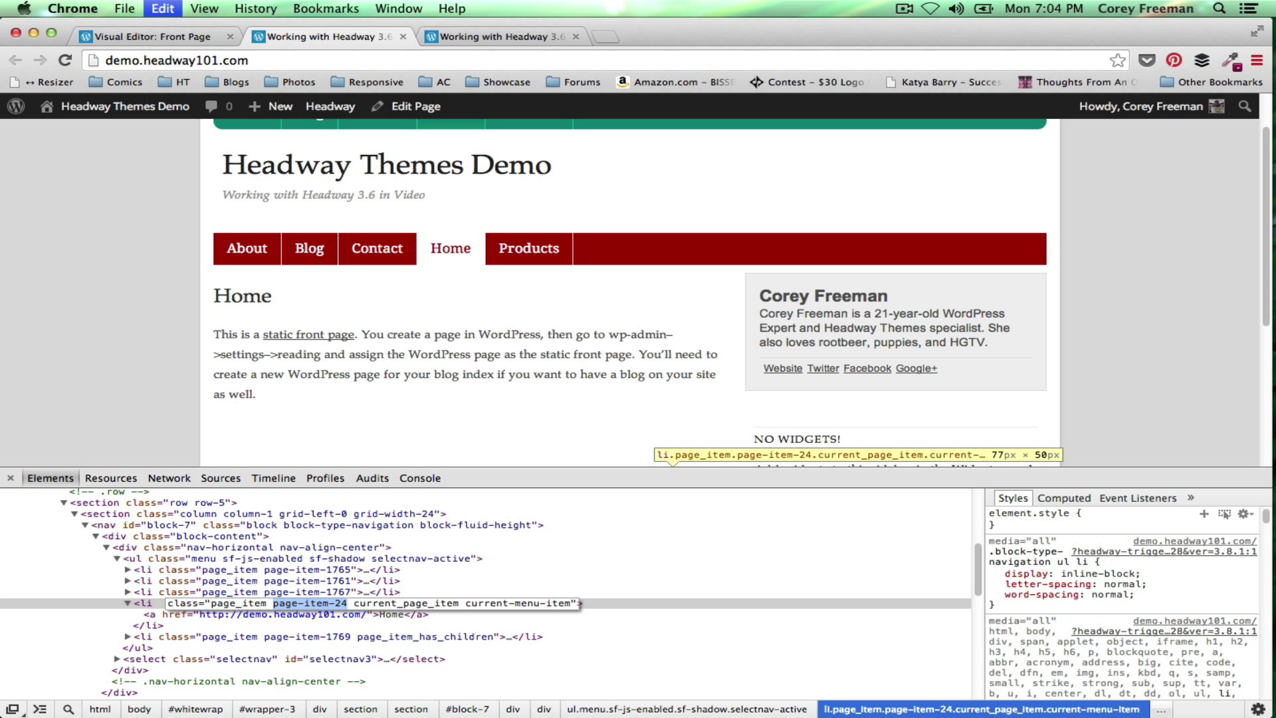
pyautogui.click(10, 478)
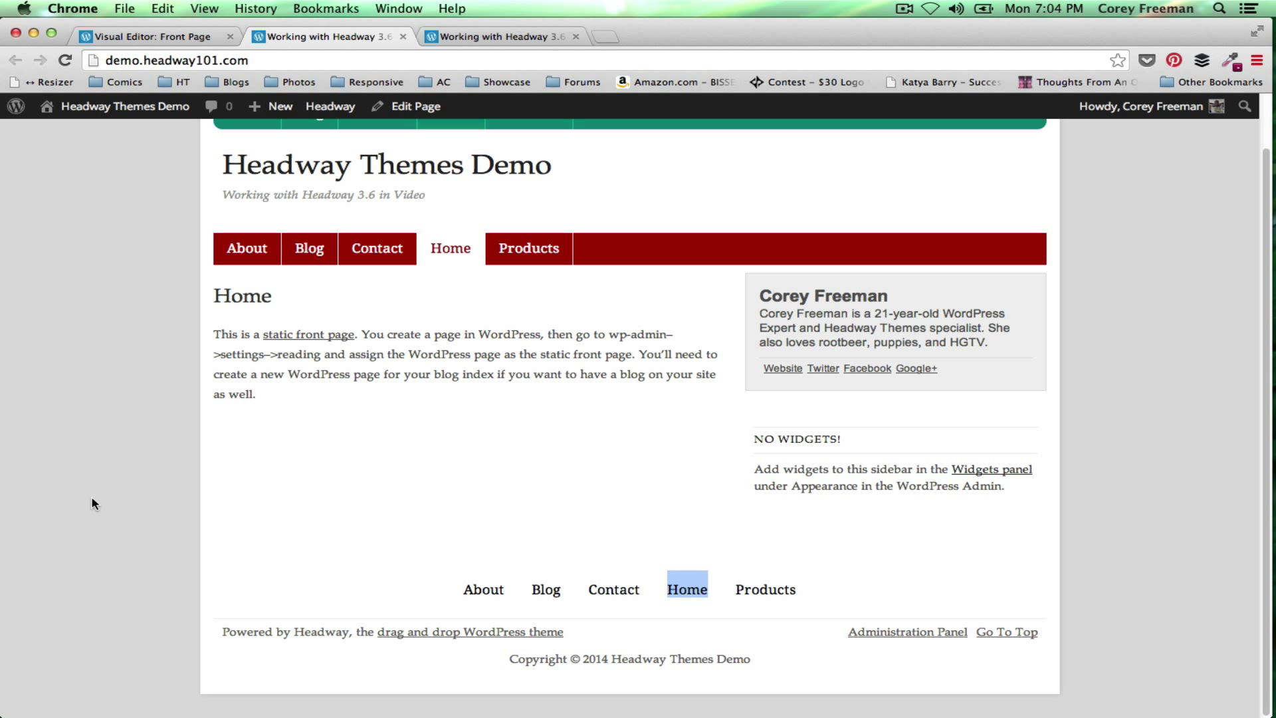
# Back in the visual editor, narrow the Live CSS selector to li.page-item-24 and add an empty line inside the rule.
pyautogui.click(152, 34)
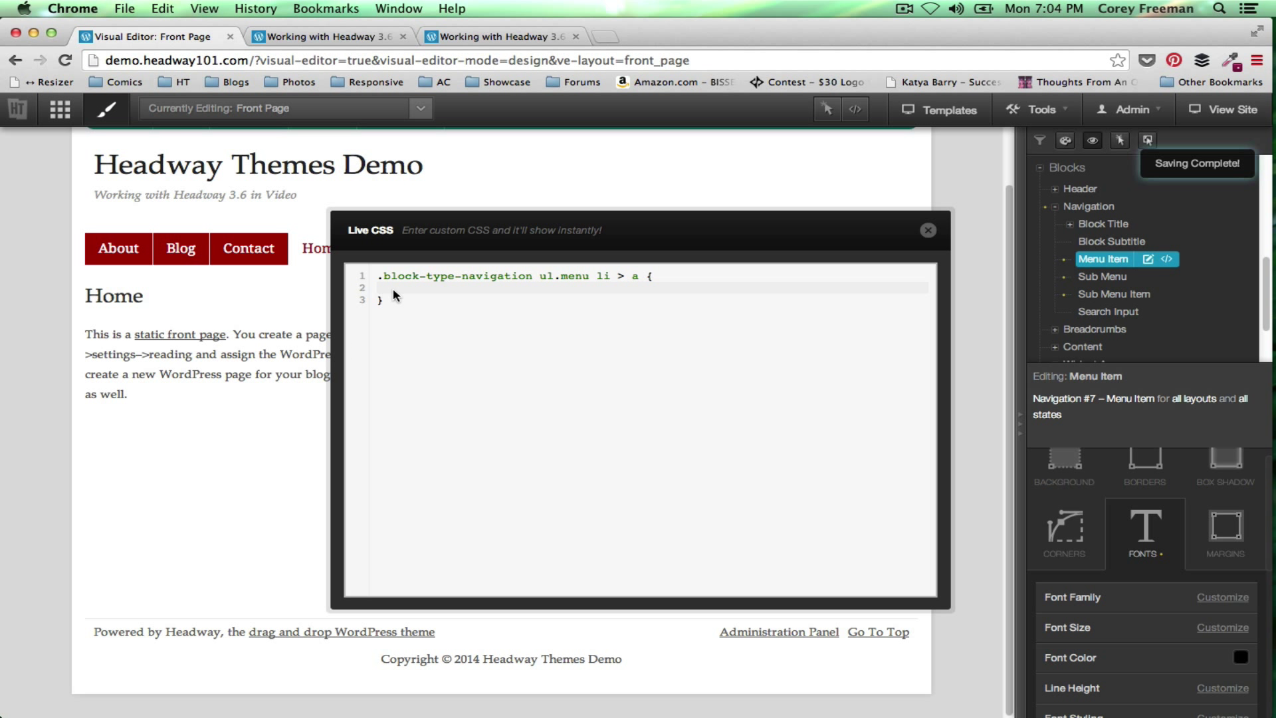
pyautogui.click(648, 276)
pyautogui.click(608, 275)
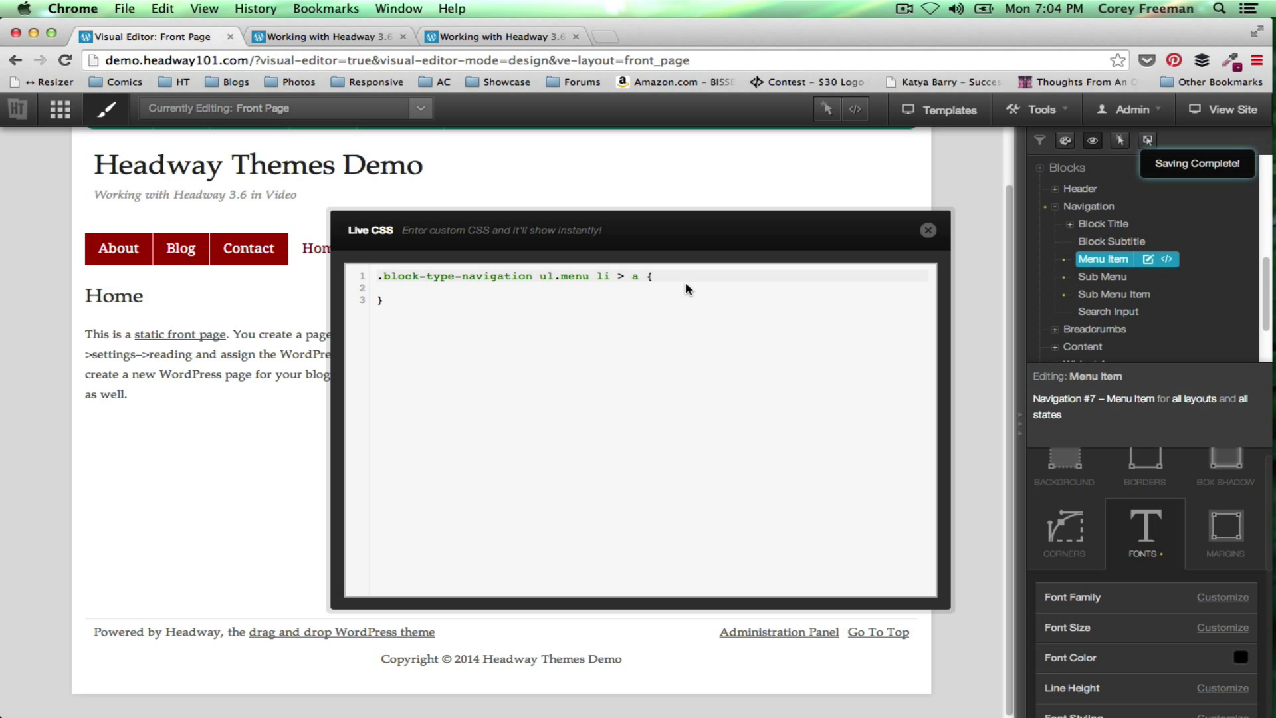
pyautogui.write('.page-item-24')
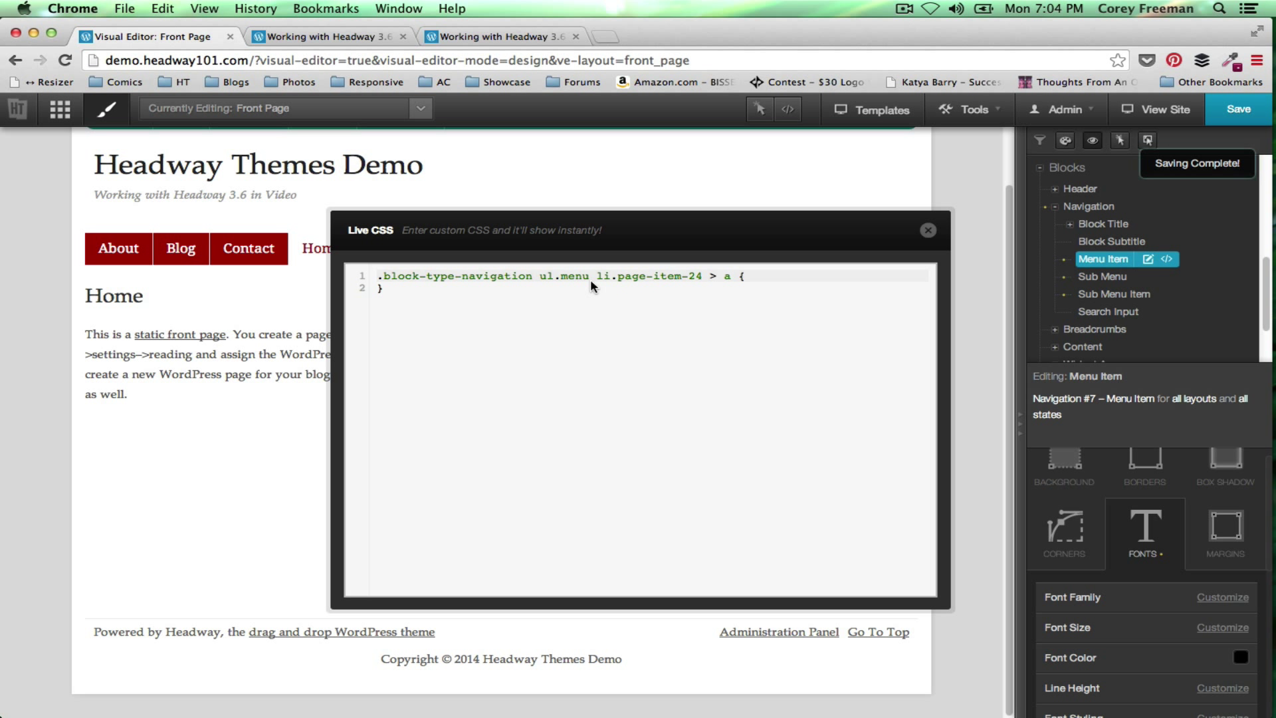
pyautogui.click(814, 279)
pyautogui.press('Return')
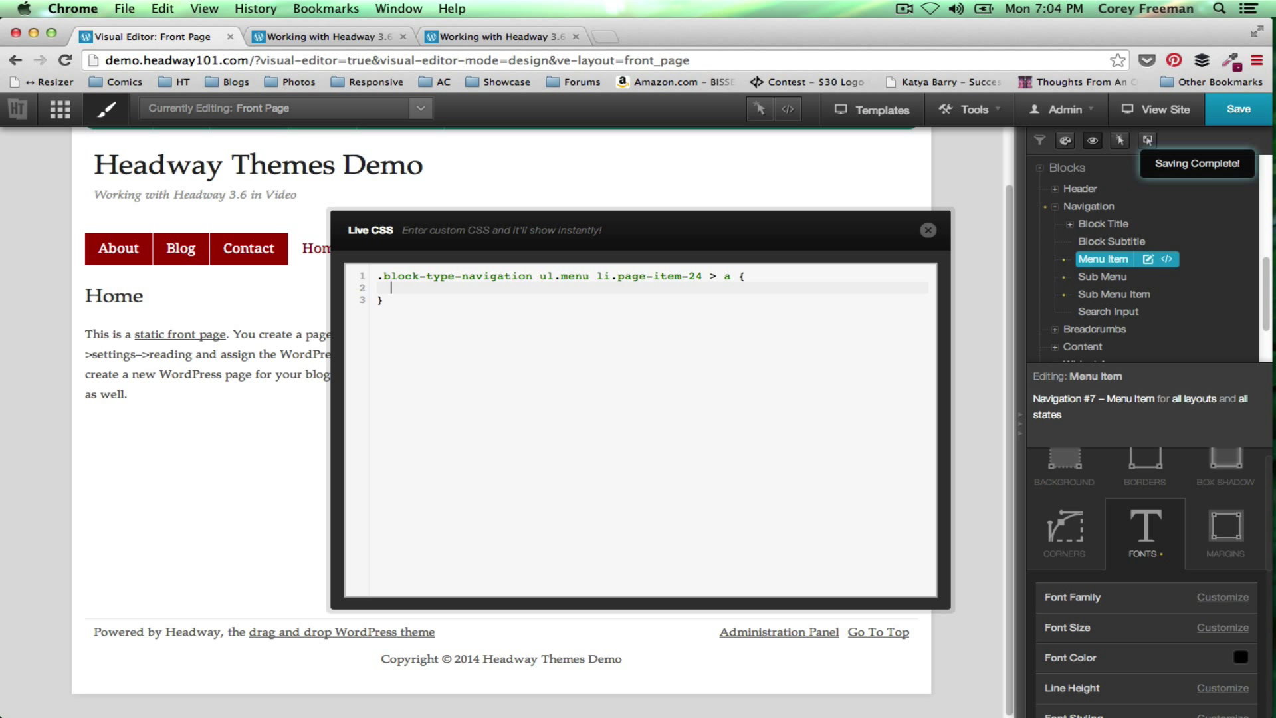
pyautogui.moveTo(791, 246); pyautogui.dragTo(755, 238)
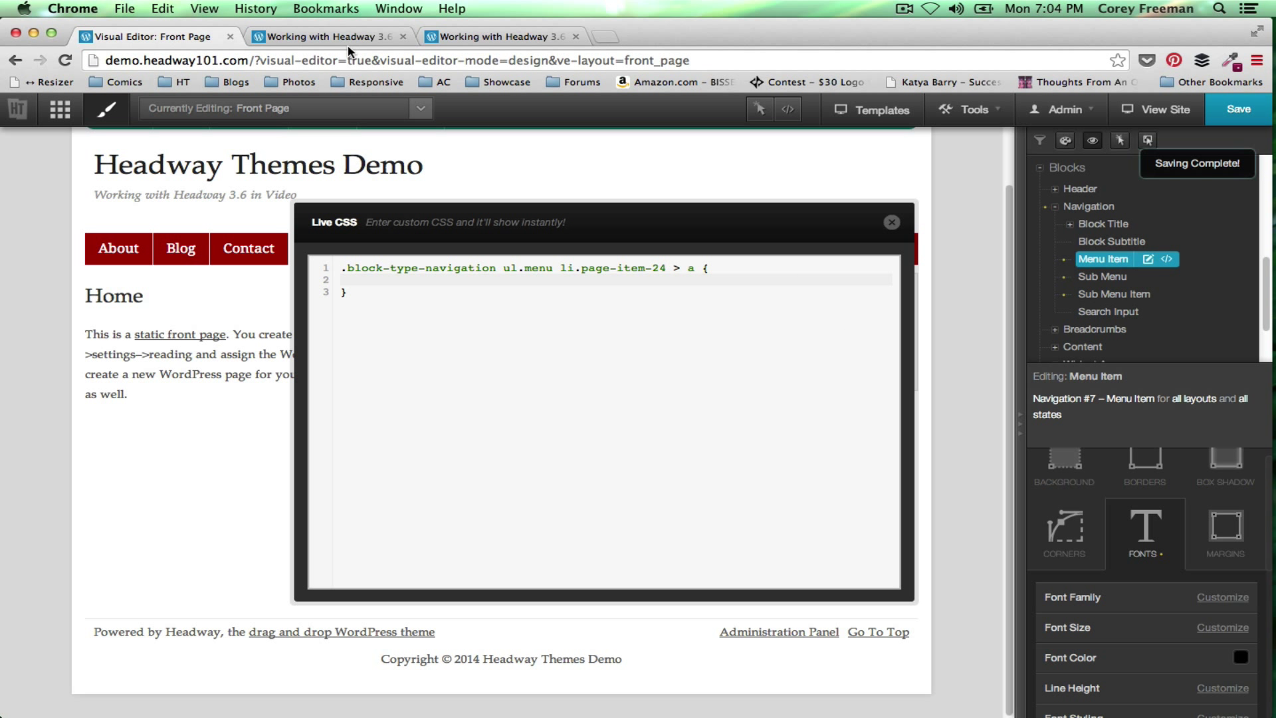
# Open the demo site's WordPress admin in a new browser tab and go to the Upload New Media page.
pyautogui.click(605, 37)
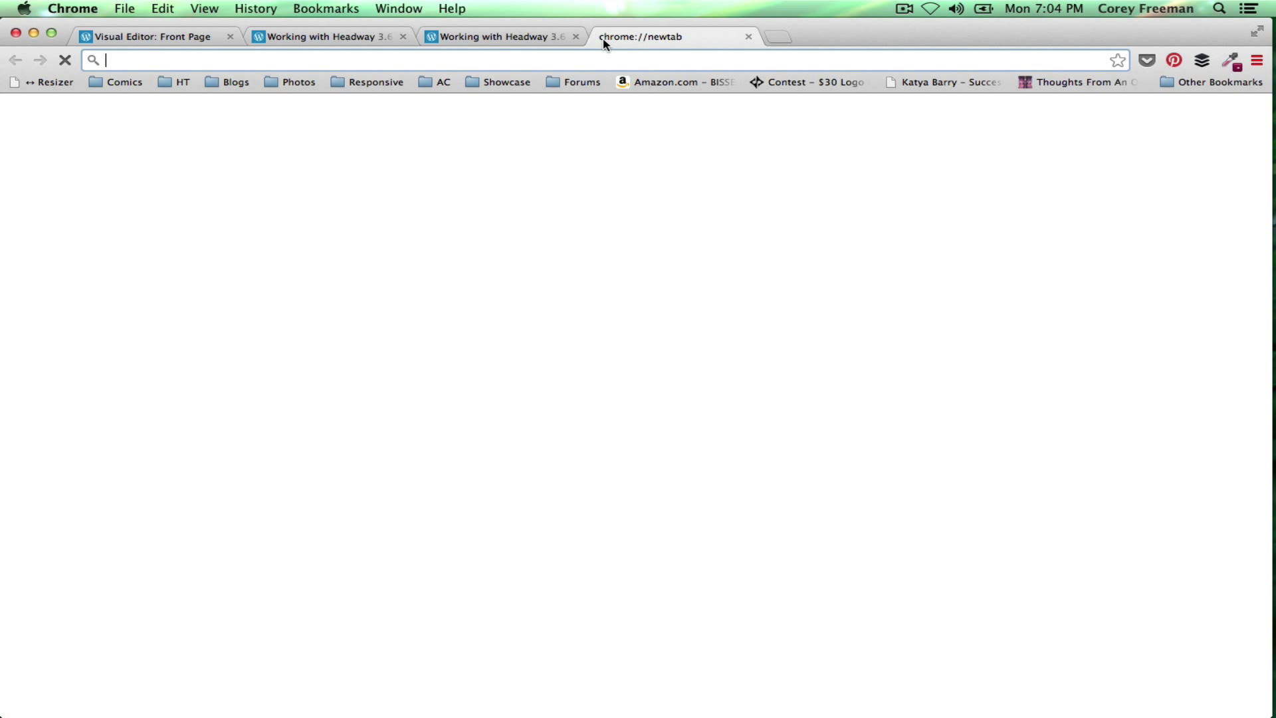
pyautogui.write('wordpres')
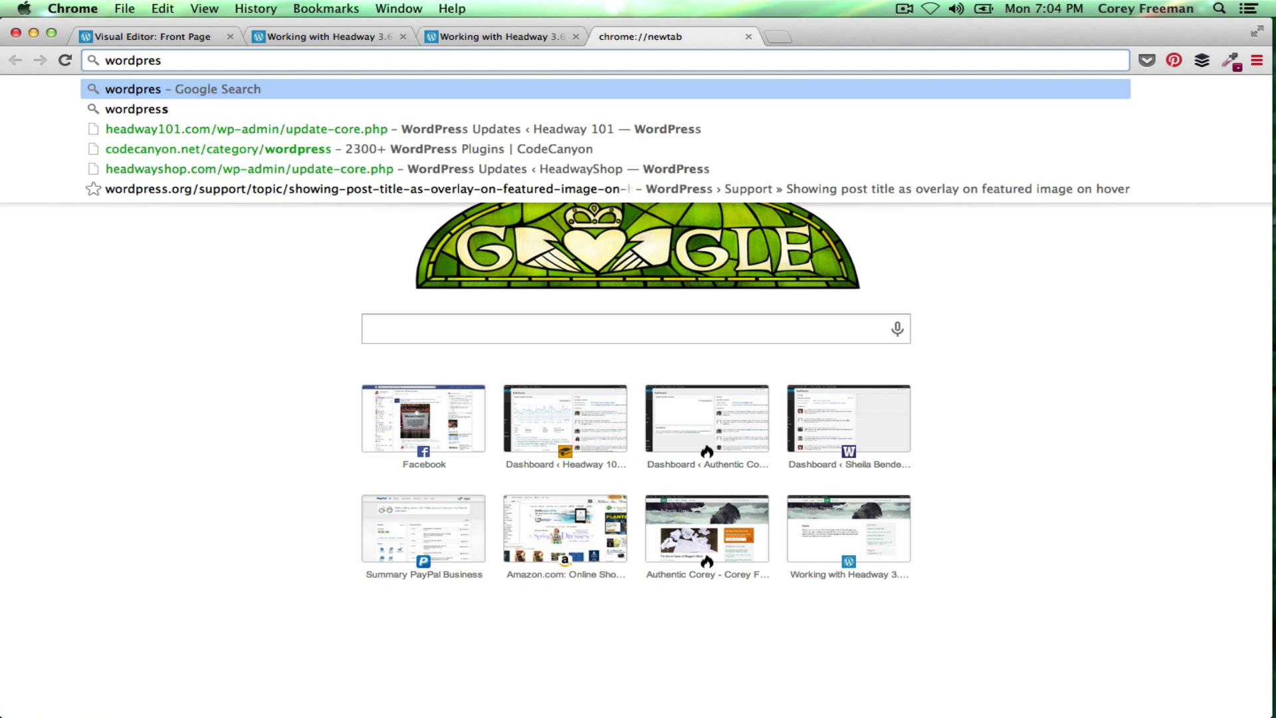
pyautogui.press('super+a')
pyautogui.write('demo.headway')
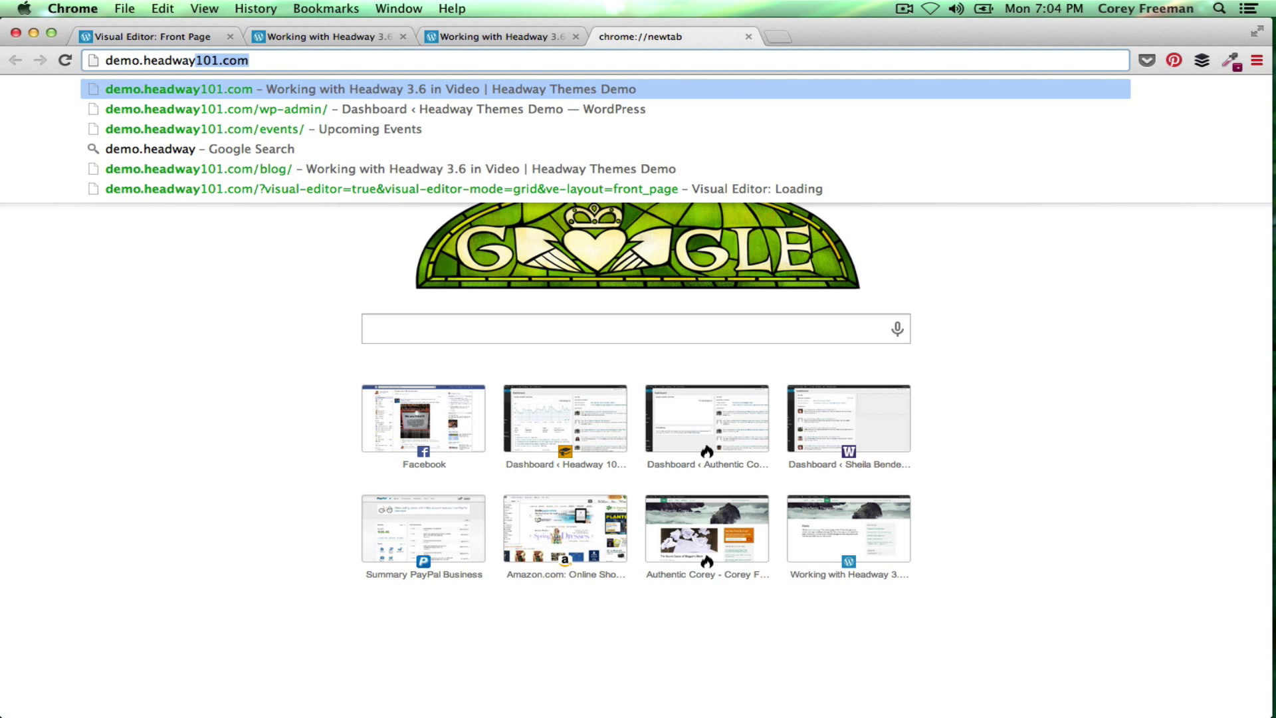
pyautogui.press('Down')
pyautogui.press('Return')
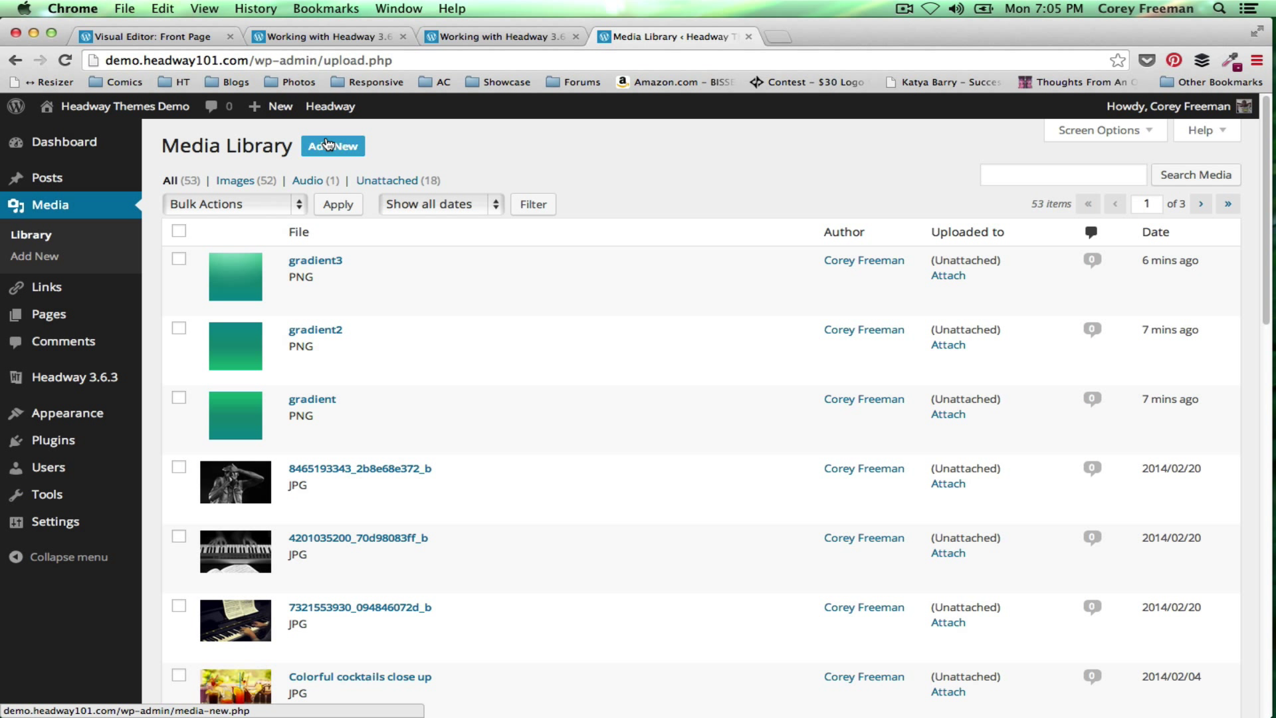
pyautogui.click(326, 144)
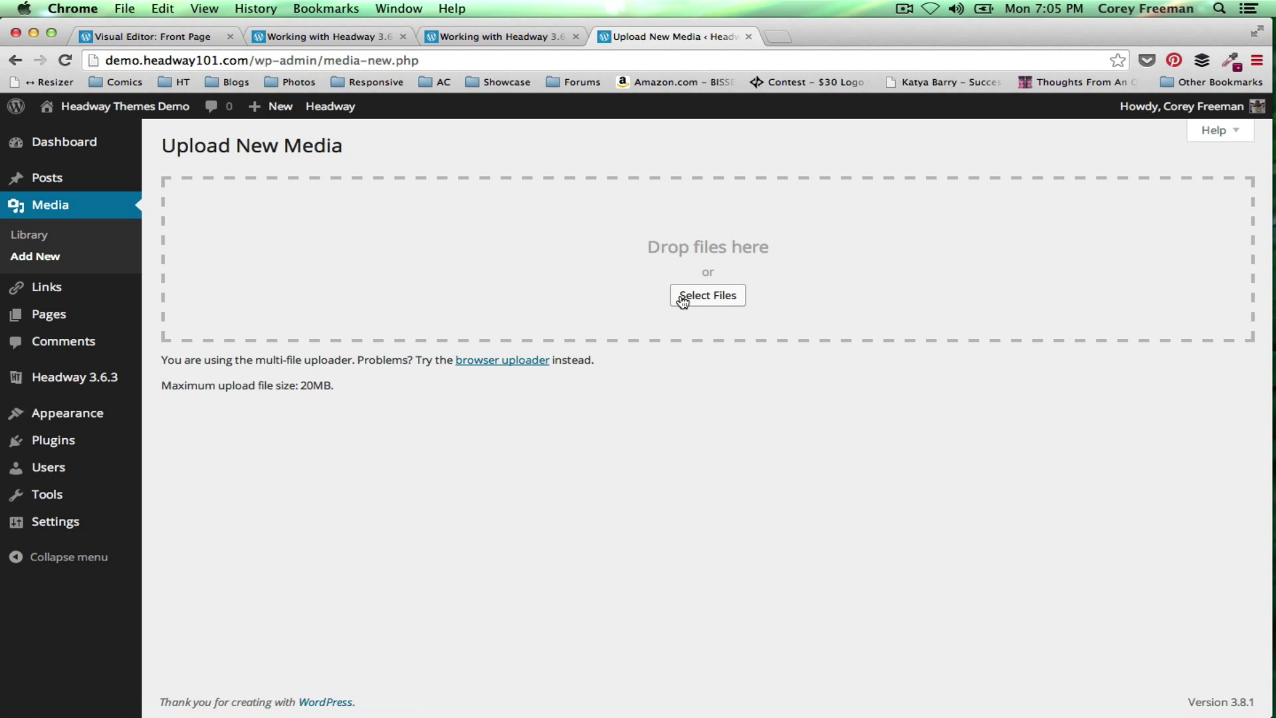
pyautogui.click(690, 301)
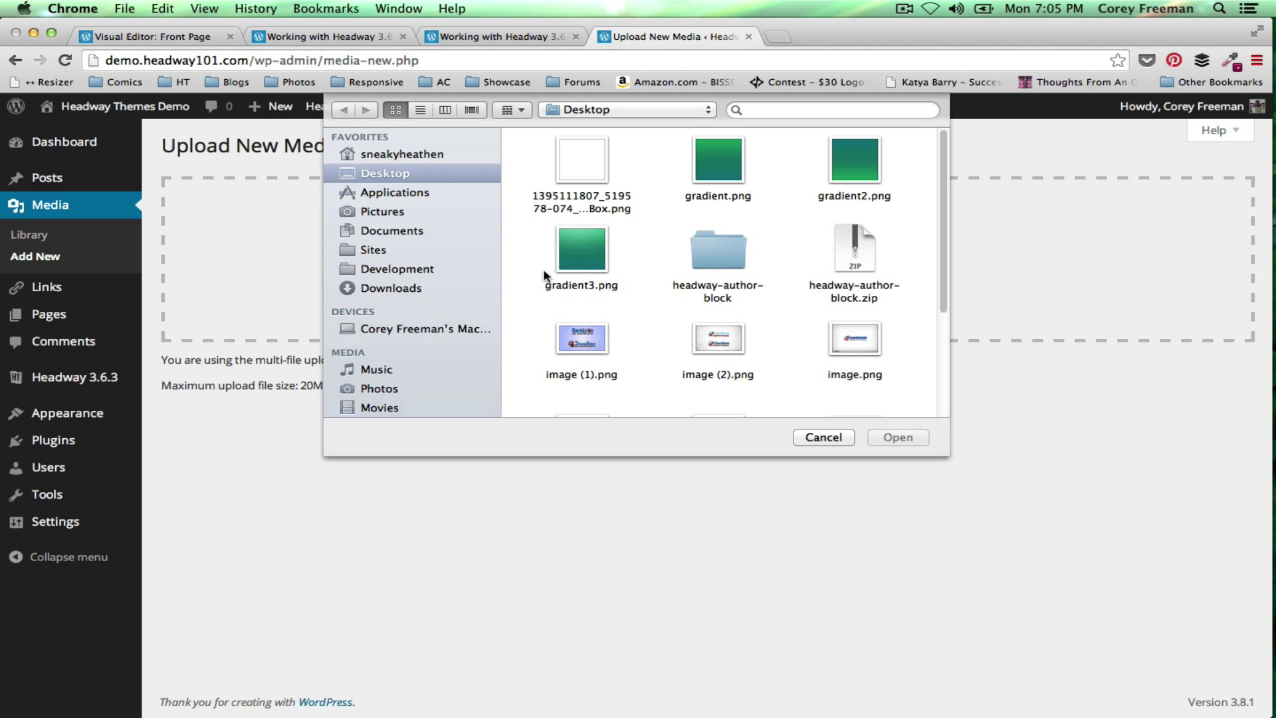
pyautogui.scroll(-5, 568, 249)
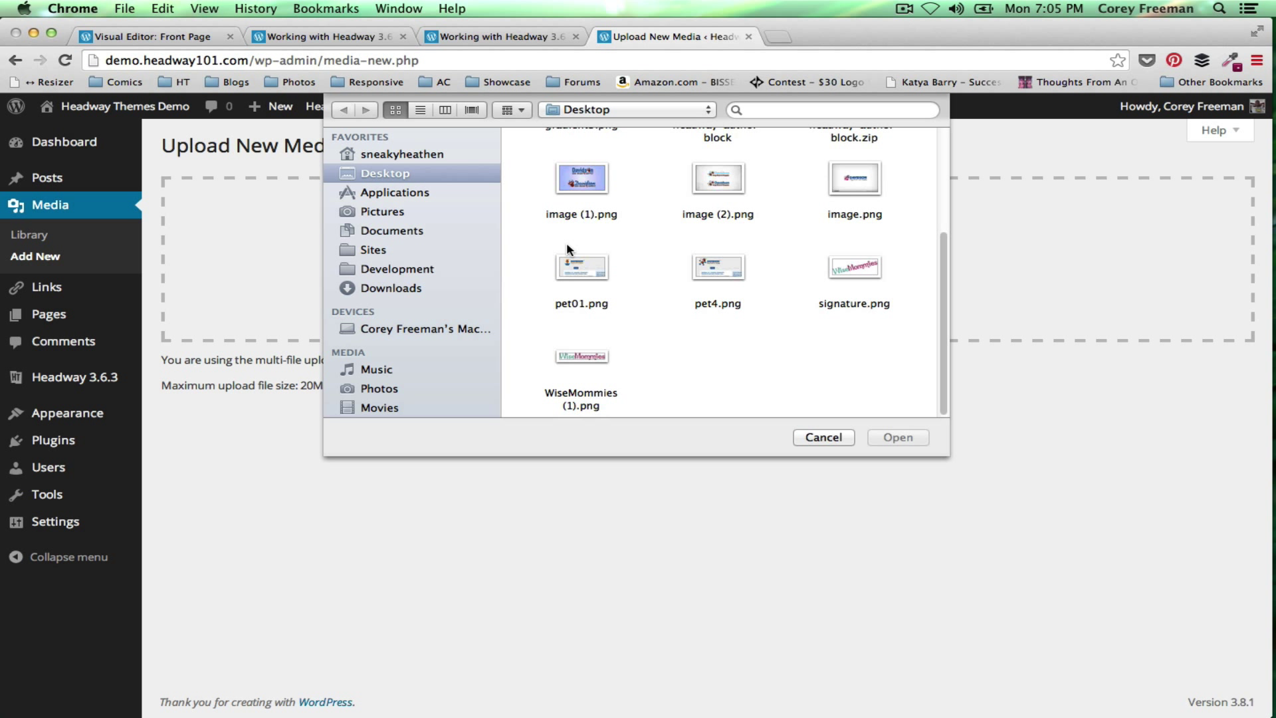
pyautogui.click(458, 271)
pyautogui.click(443, 288)
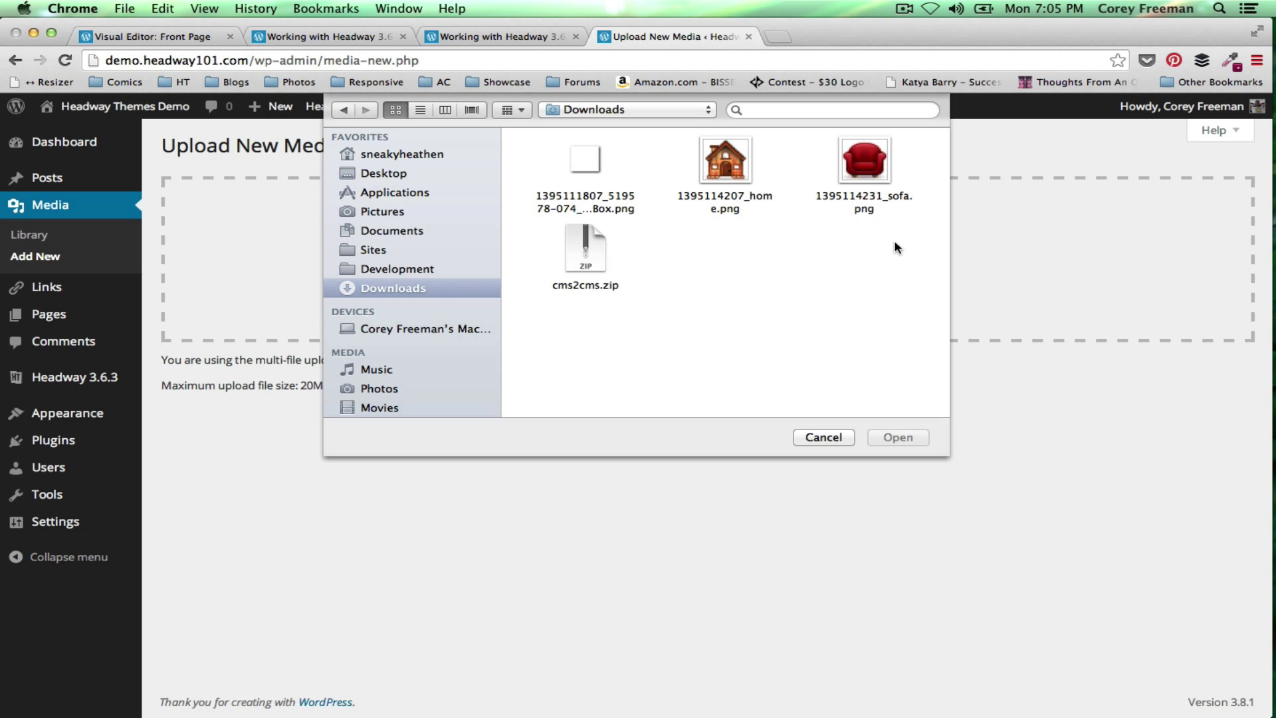
pyautogui.moveTo(816, 222); pyautogui.dragTo(731, 199)
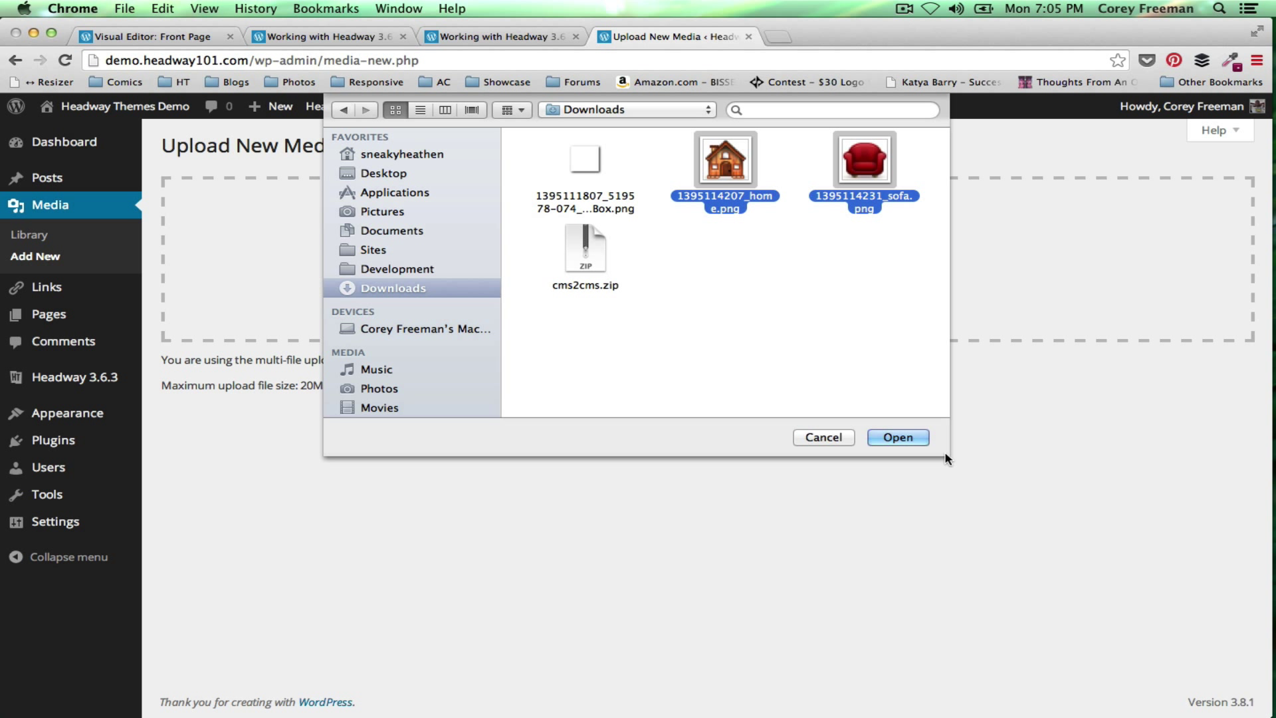
pyautogui.click(899, 437)
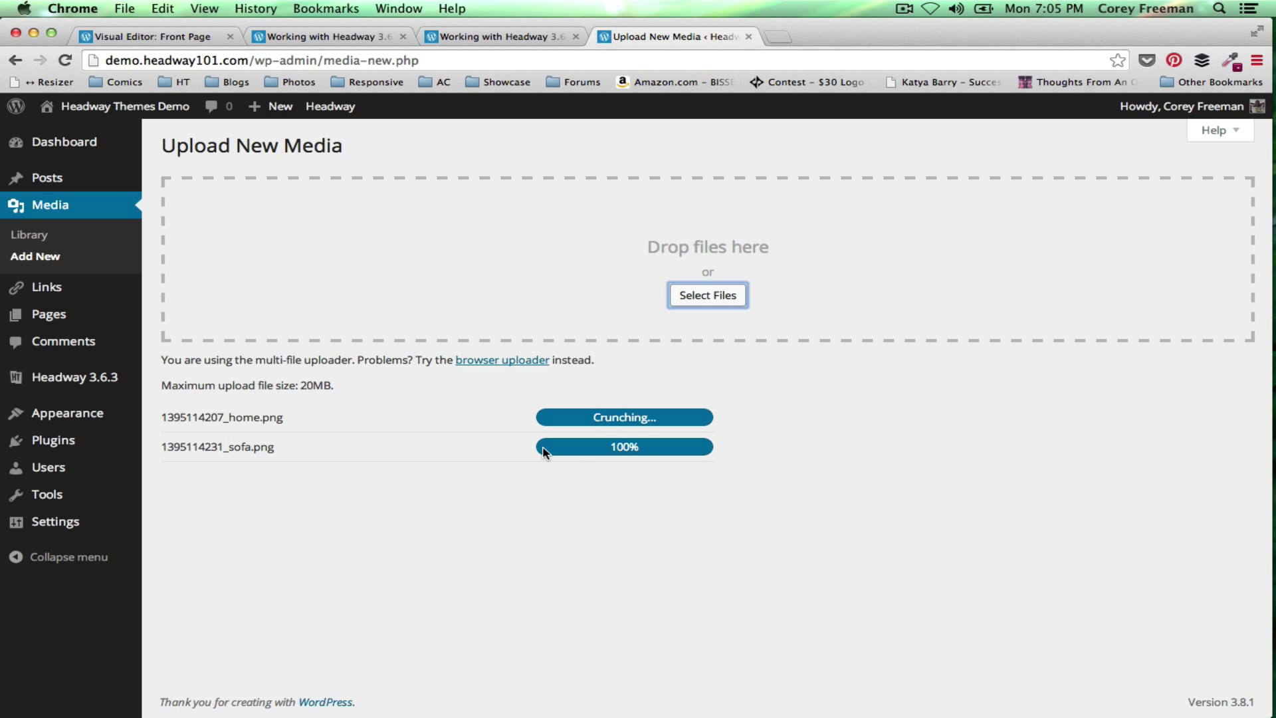
# Open the uploaded home icon for editing and copy its file URL.
pyautogui.click(703, 419)
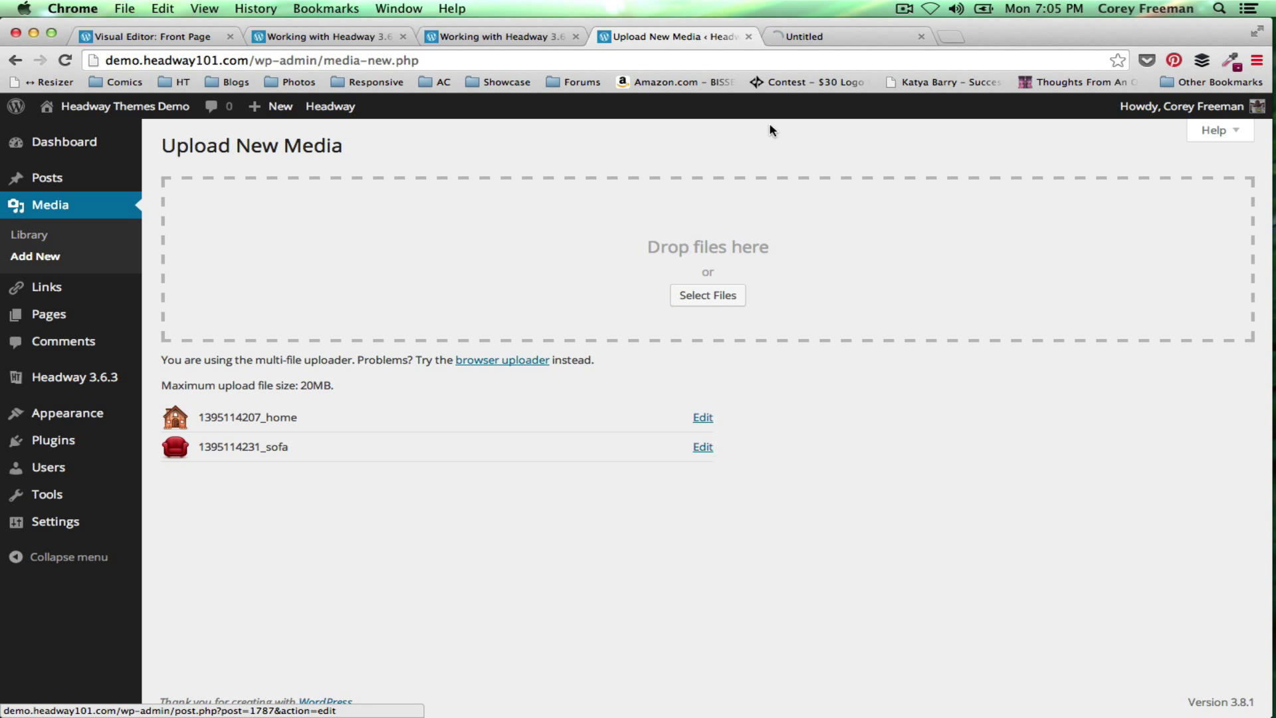
pyautogui.click(771, 35)
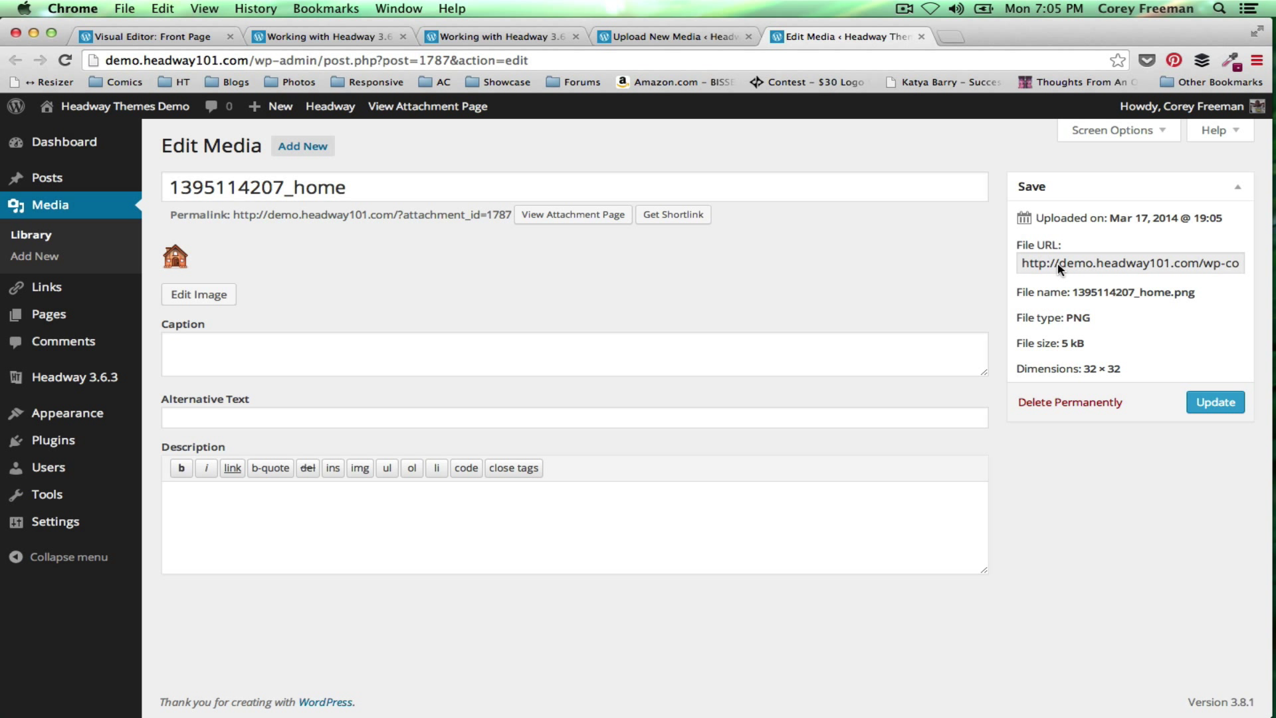
pyautogui.tripleClick(1058, 264)
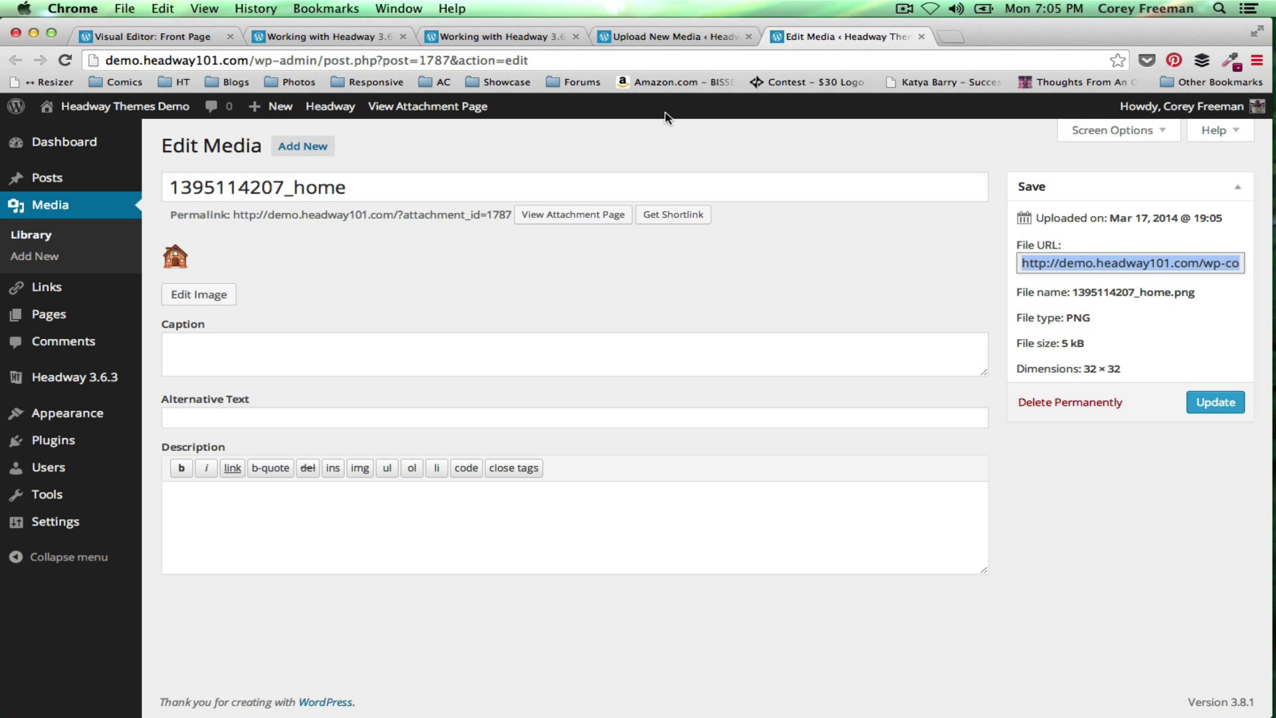
# In the visual editor's page-item-24 rule, set the background to the copied home icon URL with no-repeat center center.
pyautogui.click(172, 42)
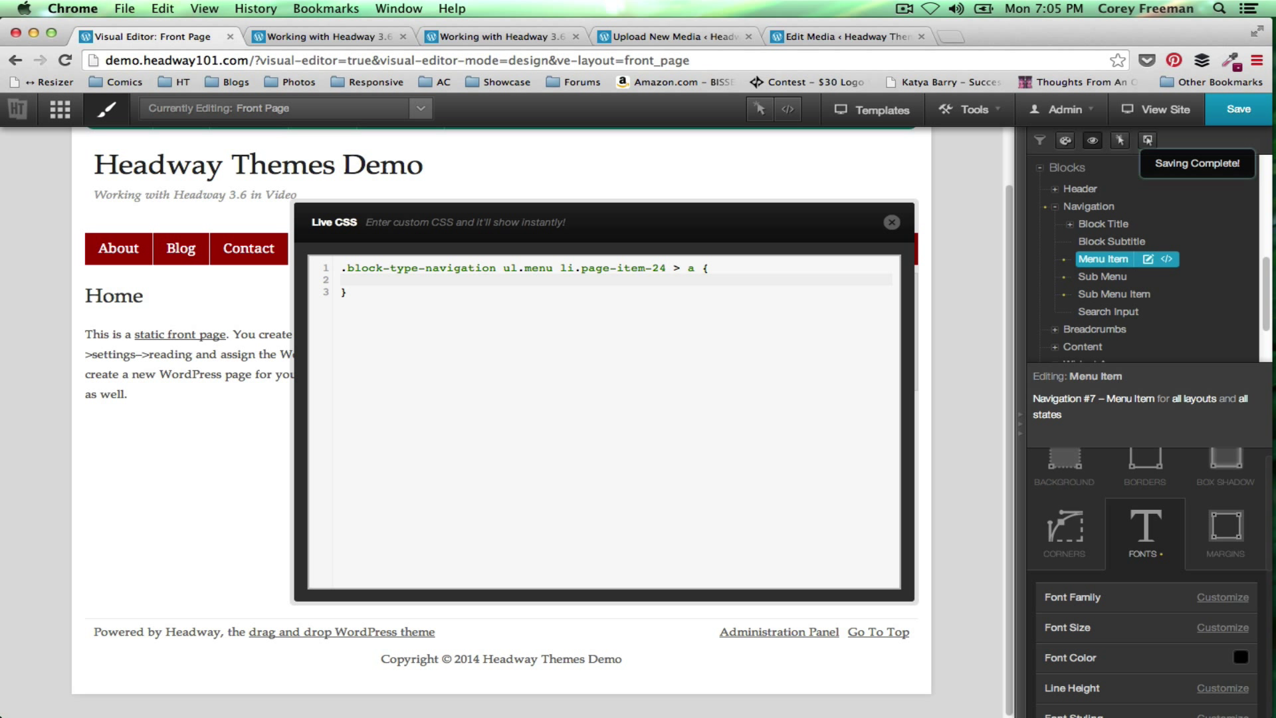
pyautogui.write('background: url')
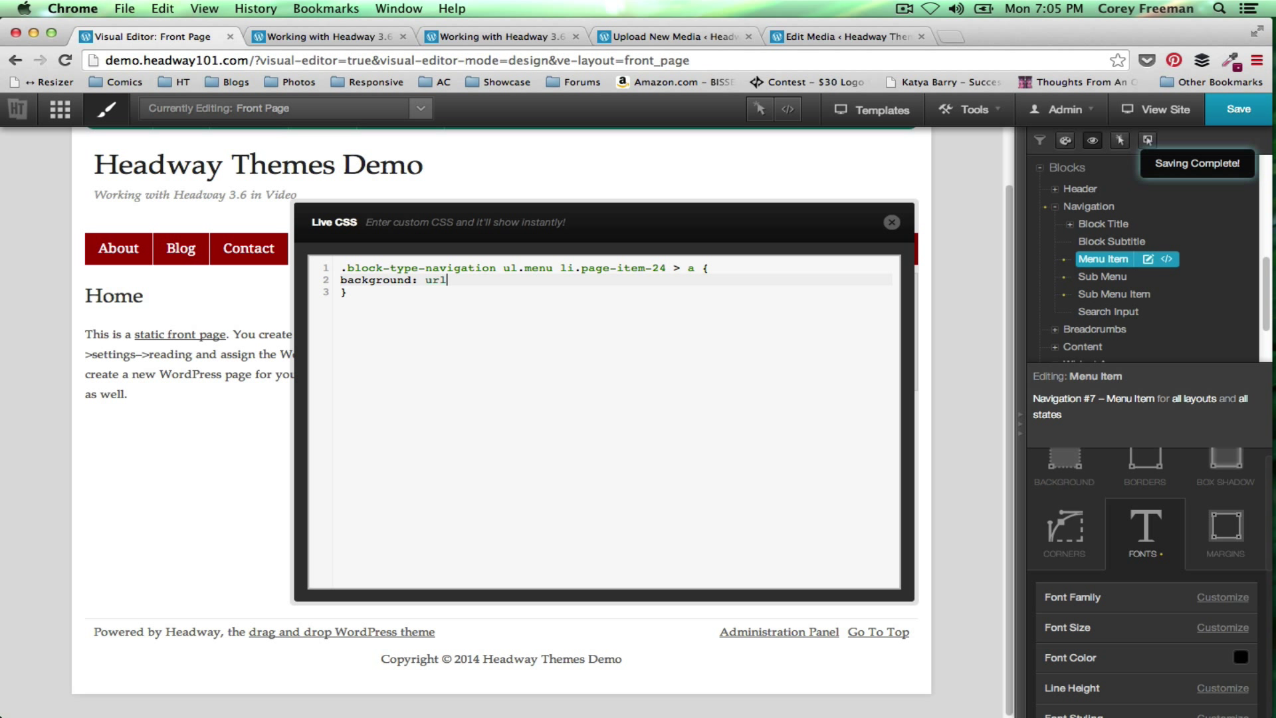
pyautogui.write('(')
pyautogui.hotkey('ctrl', 'v')
pyautogui.write(')')
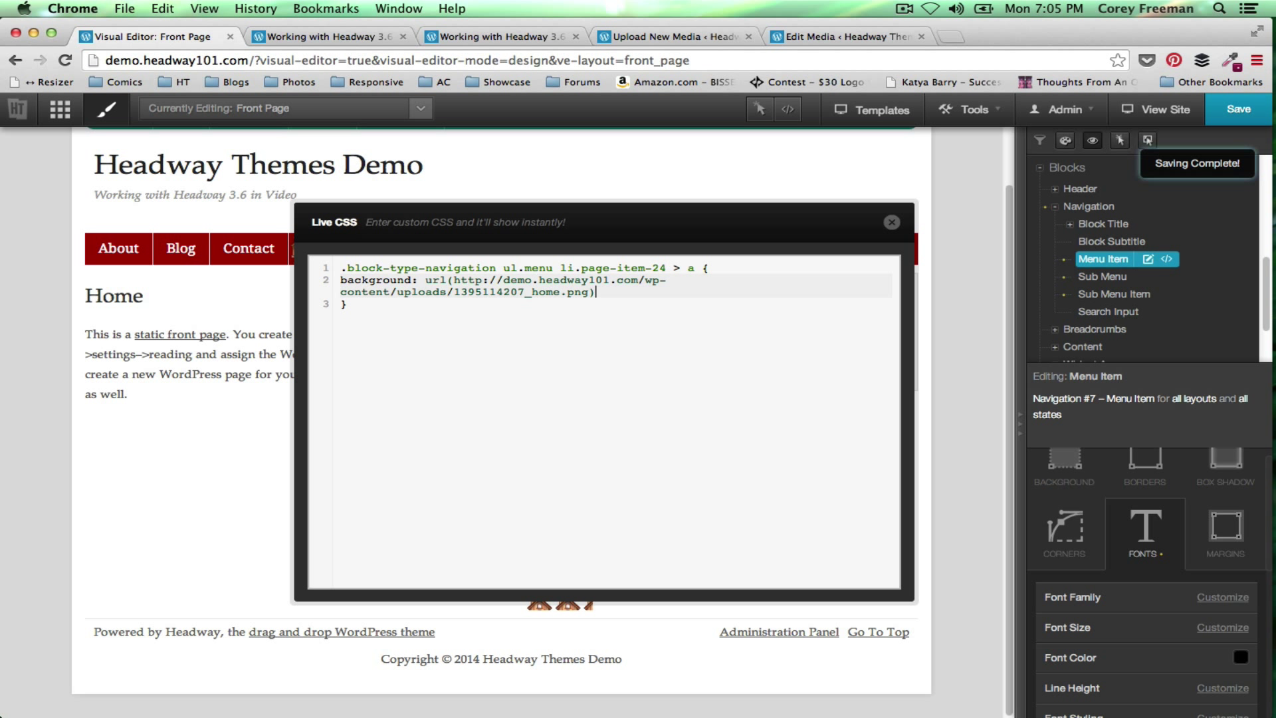
pyautogui.write(' no-repeat')
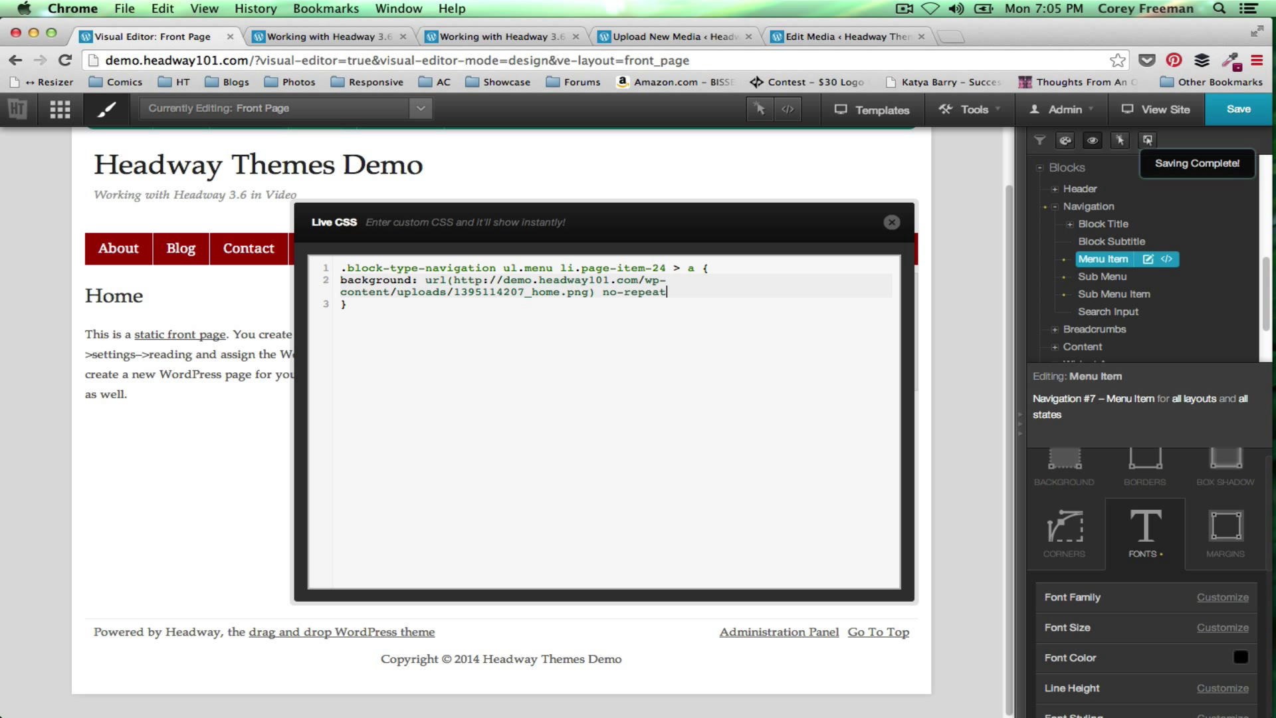
pyautogui.moveTo(558, 250); pyautogui.dragTo(590, 182)
pyautogui.write('c')
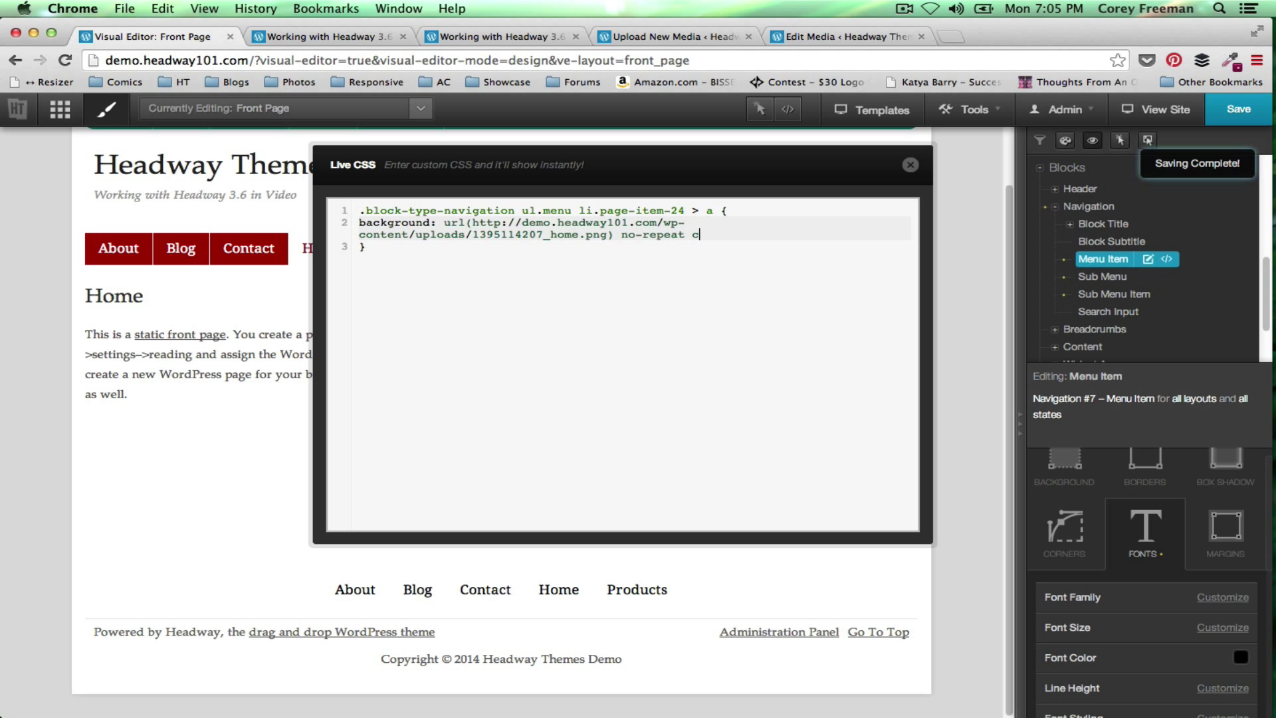
pyautogui.write('enter center;')
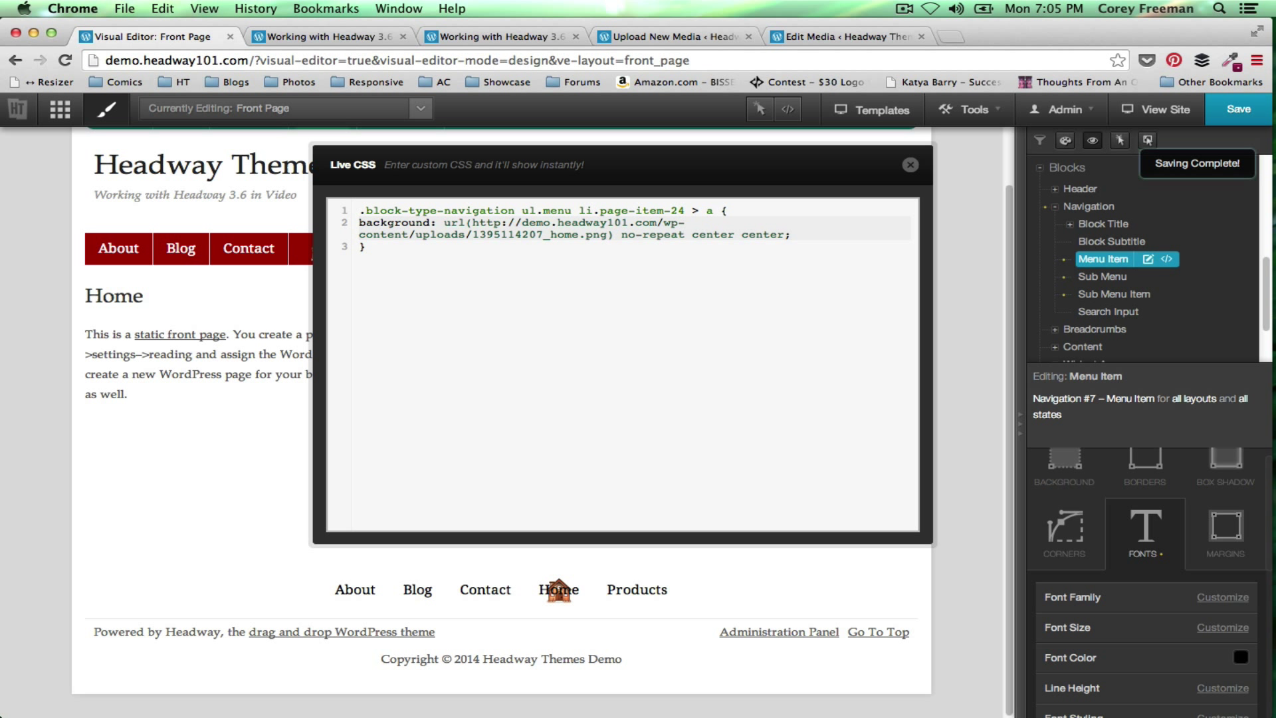
# Add text-indent: -99999px to the page-item-24 rule in Live CSS and save the changes.
pyautogui.press('Return')
pyautogui.write('text-indent:')
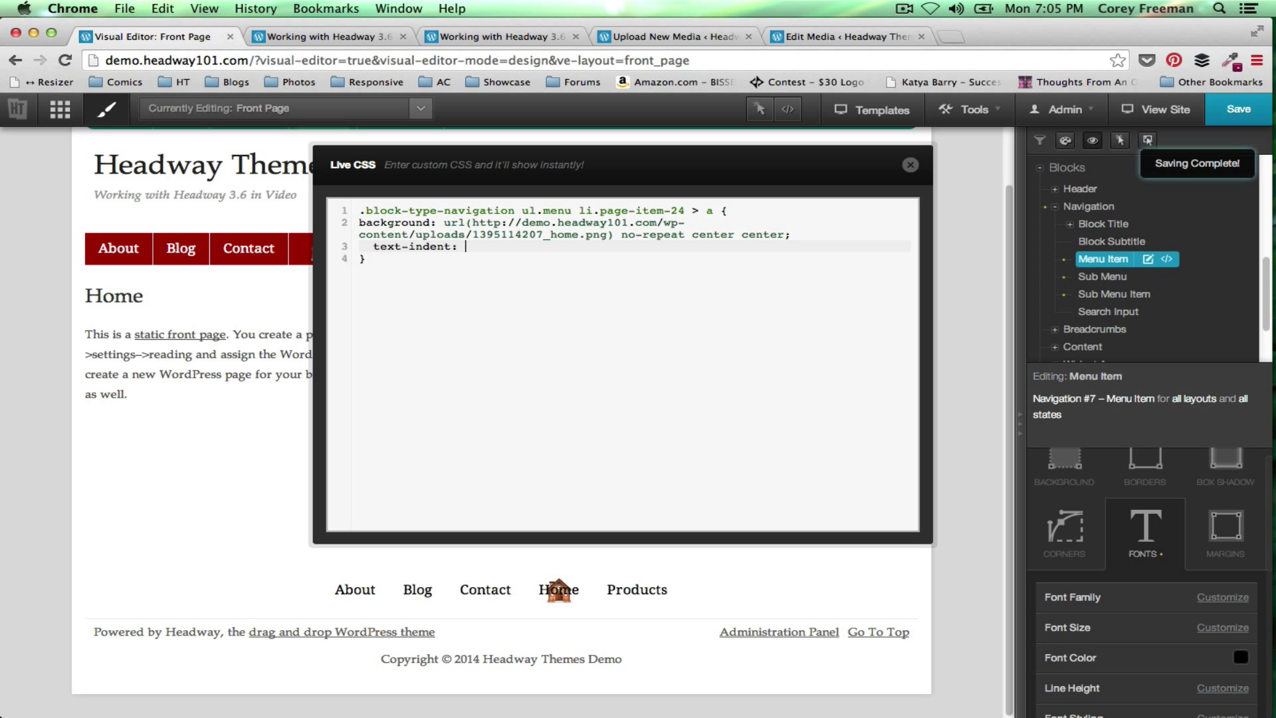
pyautogui.write(' -99999')
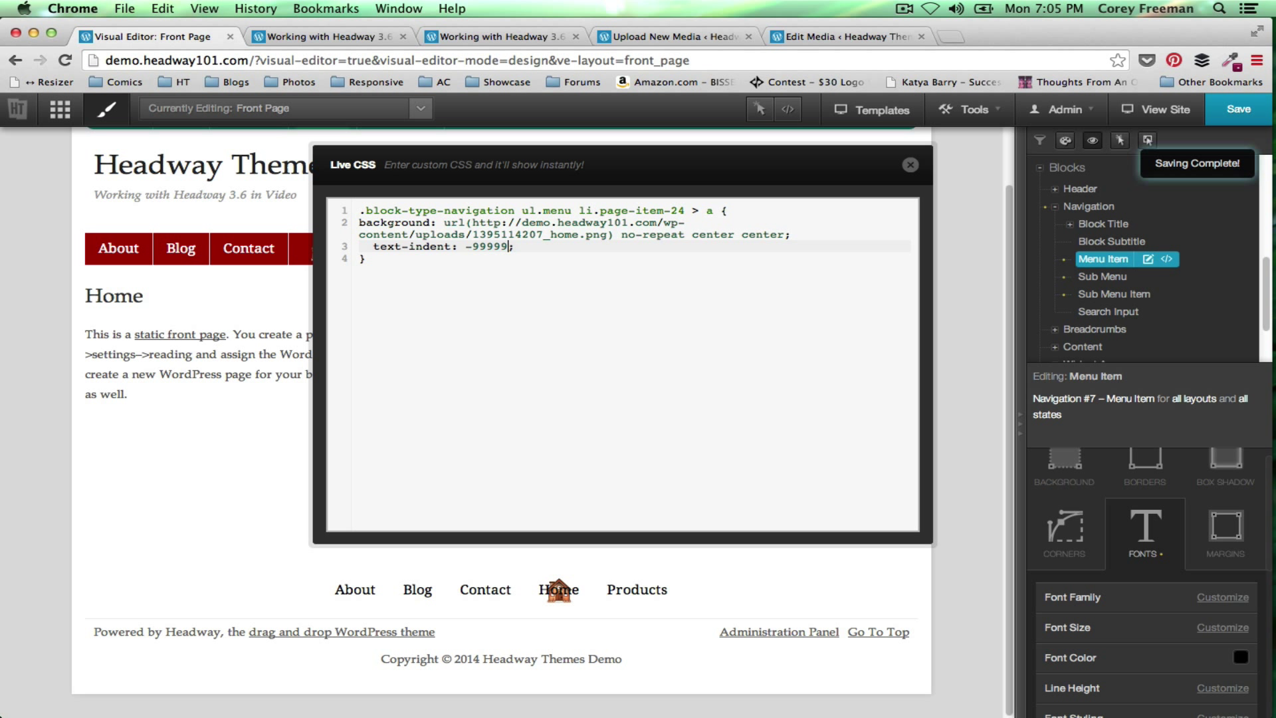
pyautogui.write('px')
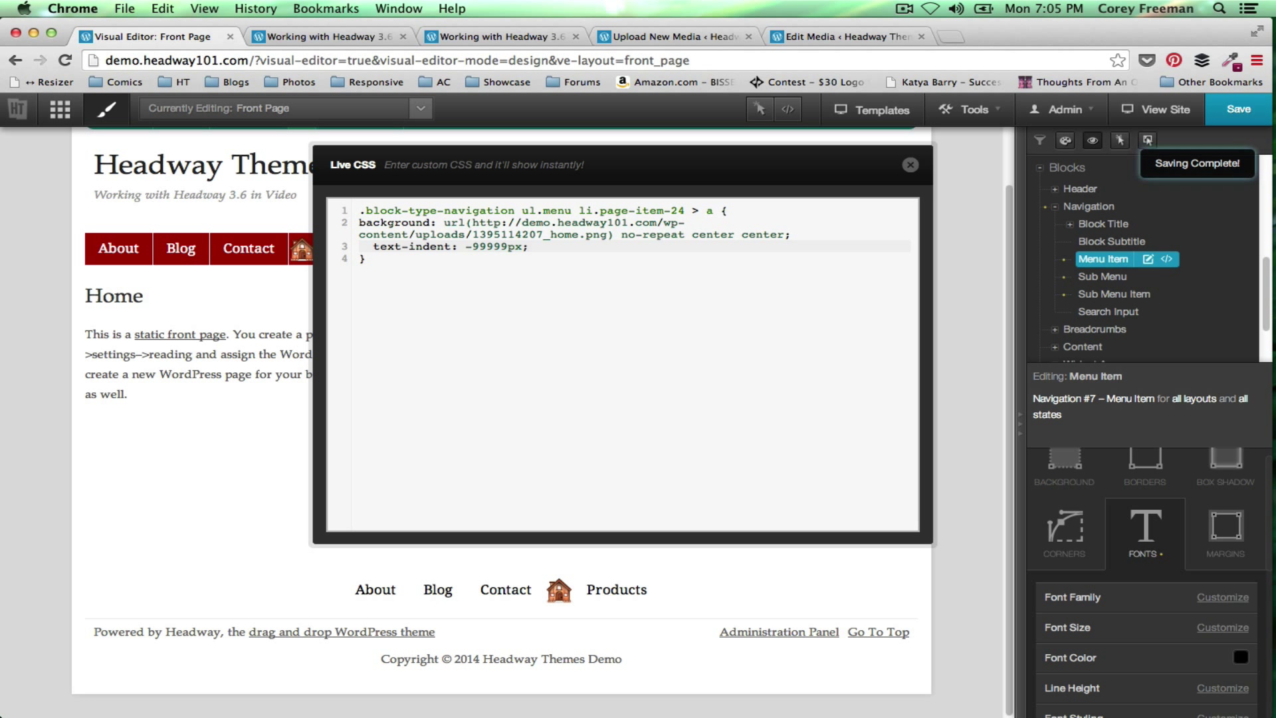
pyautogui.press('super+minus')
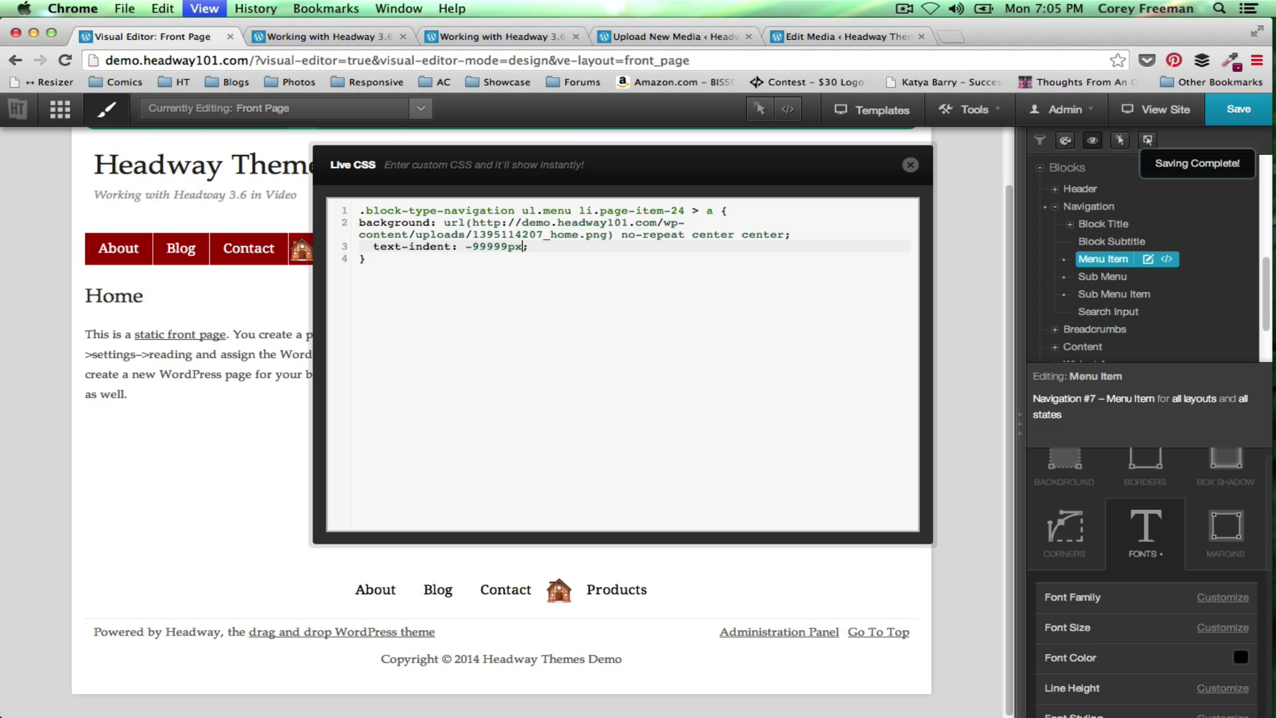
pyautogui.press('super+0')
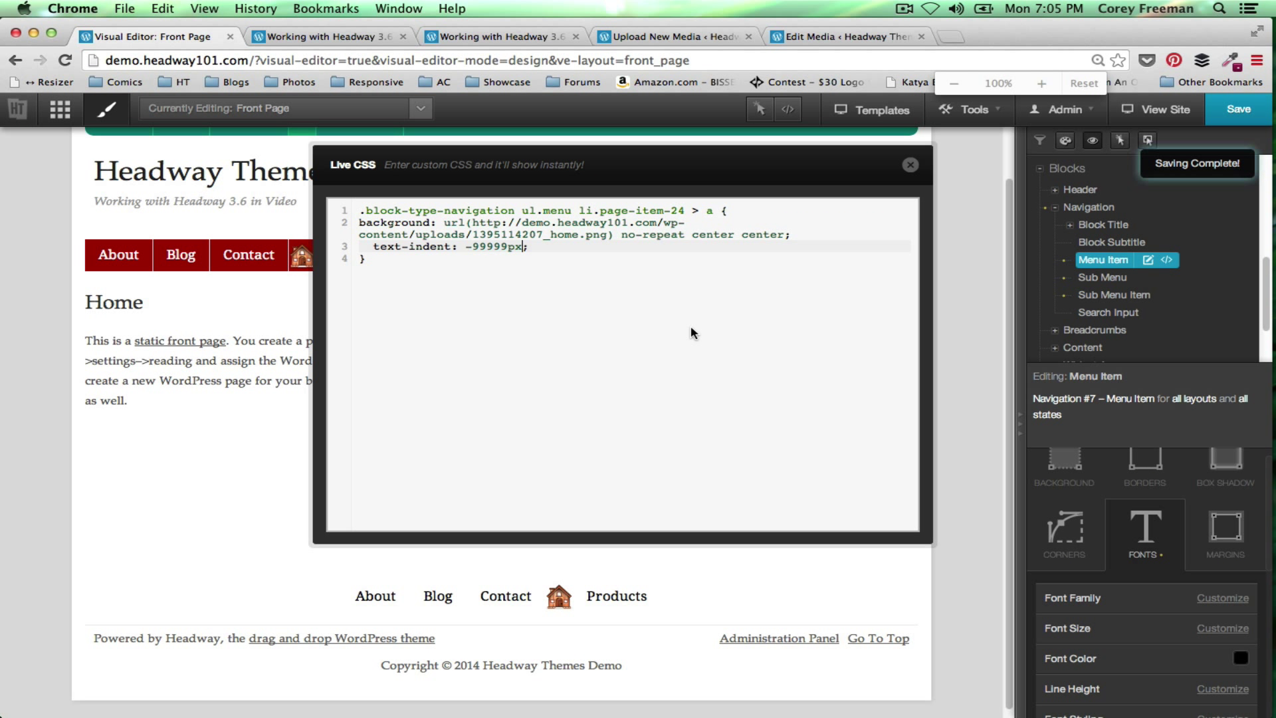
pyautogui.click(691, 332)
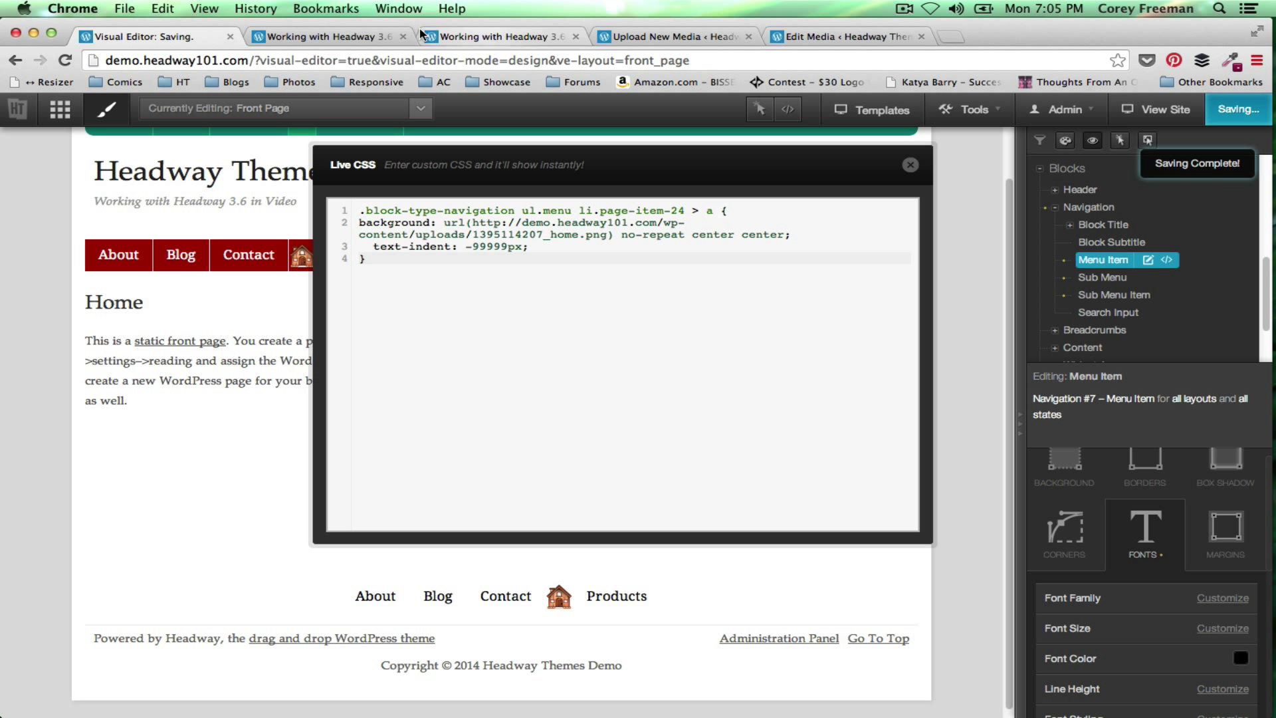
# Reload the live demo site, closing its duplicate tab, and check the home icon in the footer menu.
pyautogui.click(319, 37)
pyautogui.click(66, 60)
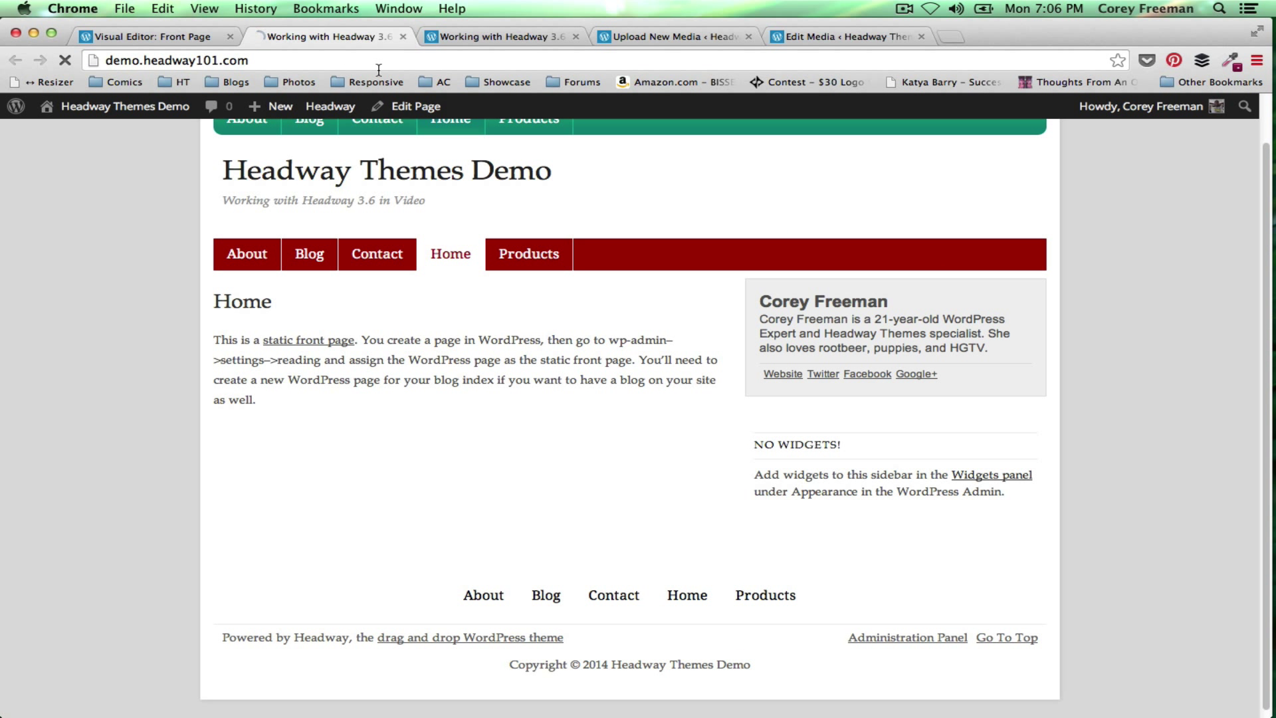
pyautogui.click(576, 36)
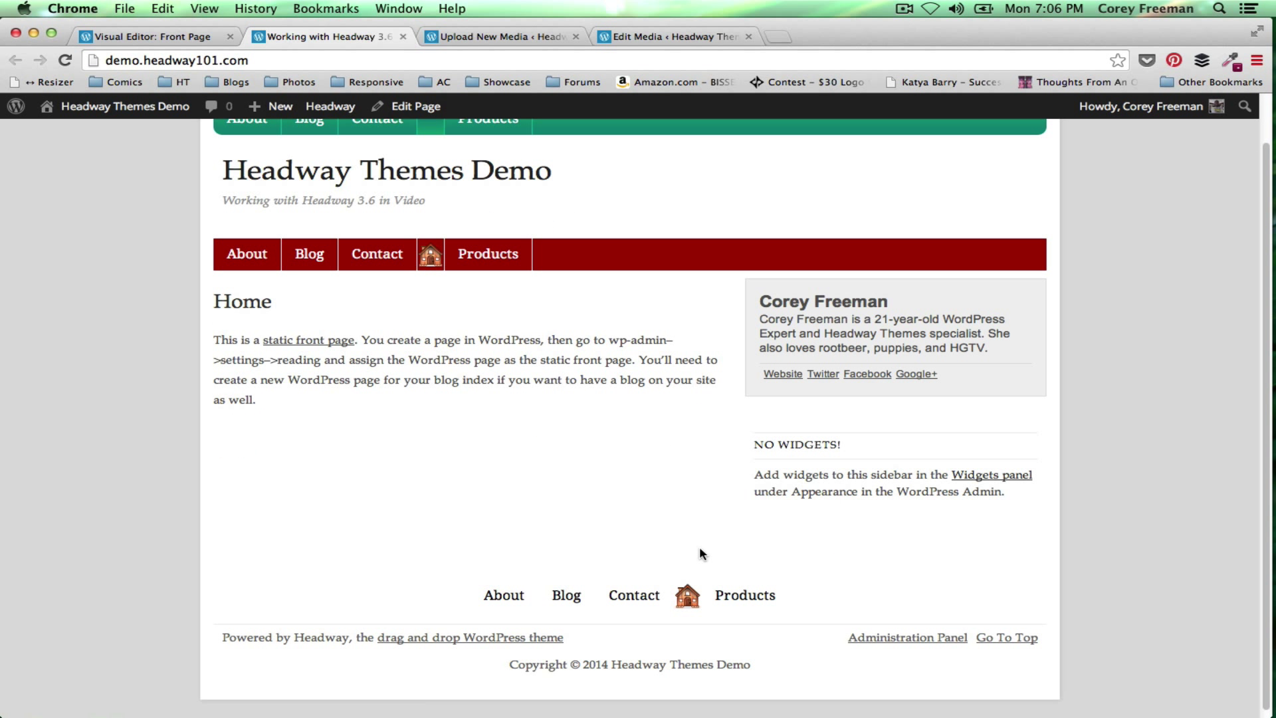
pyautogui.click(688, 598)
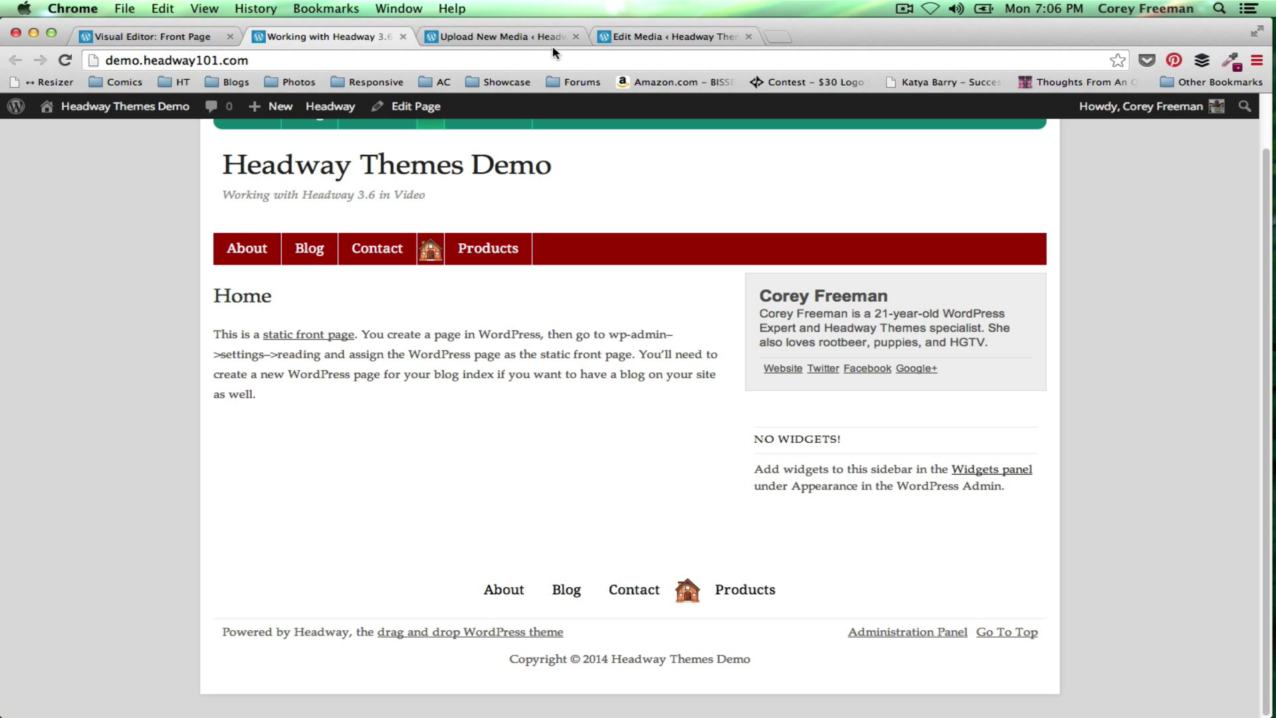
pyautogui.click(654, 34)
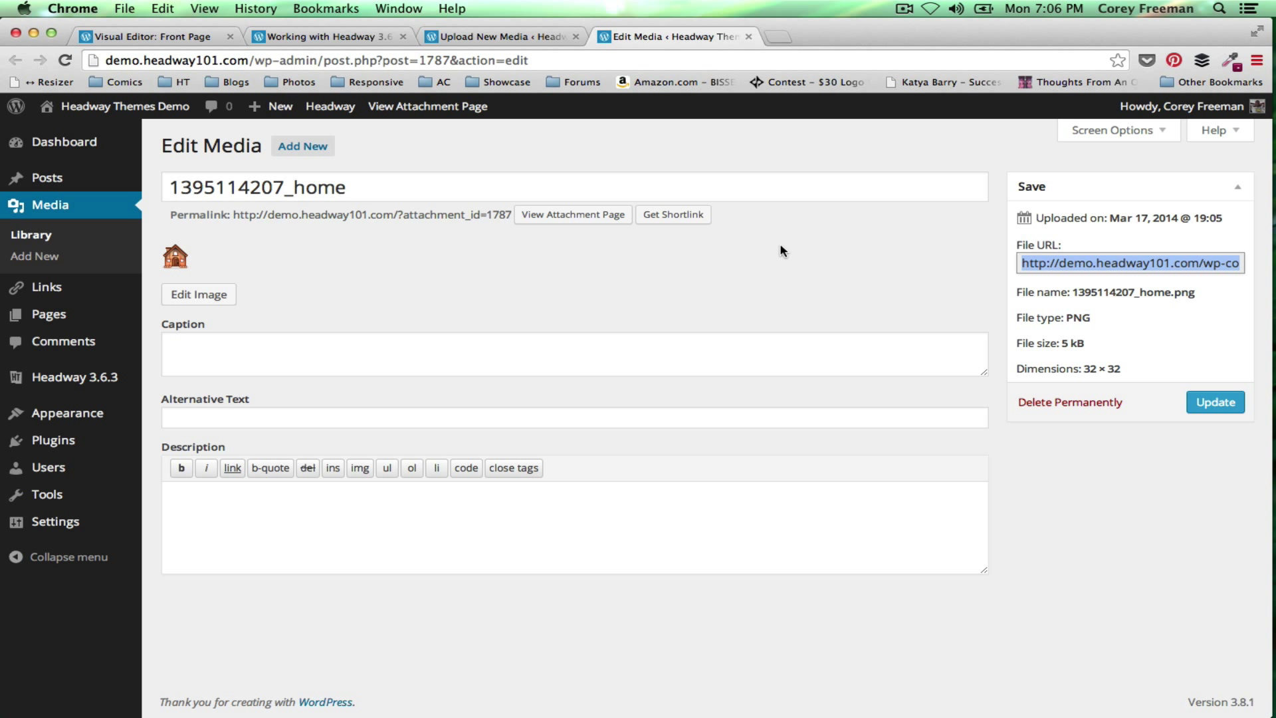
pyautogui.click(561, 37)
pyautogui.click(704, 447)
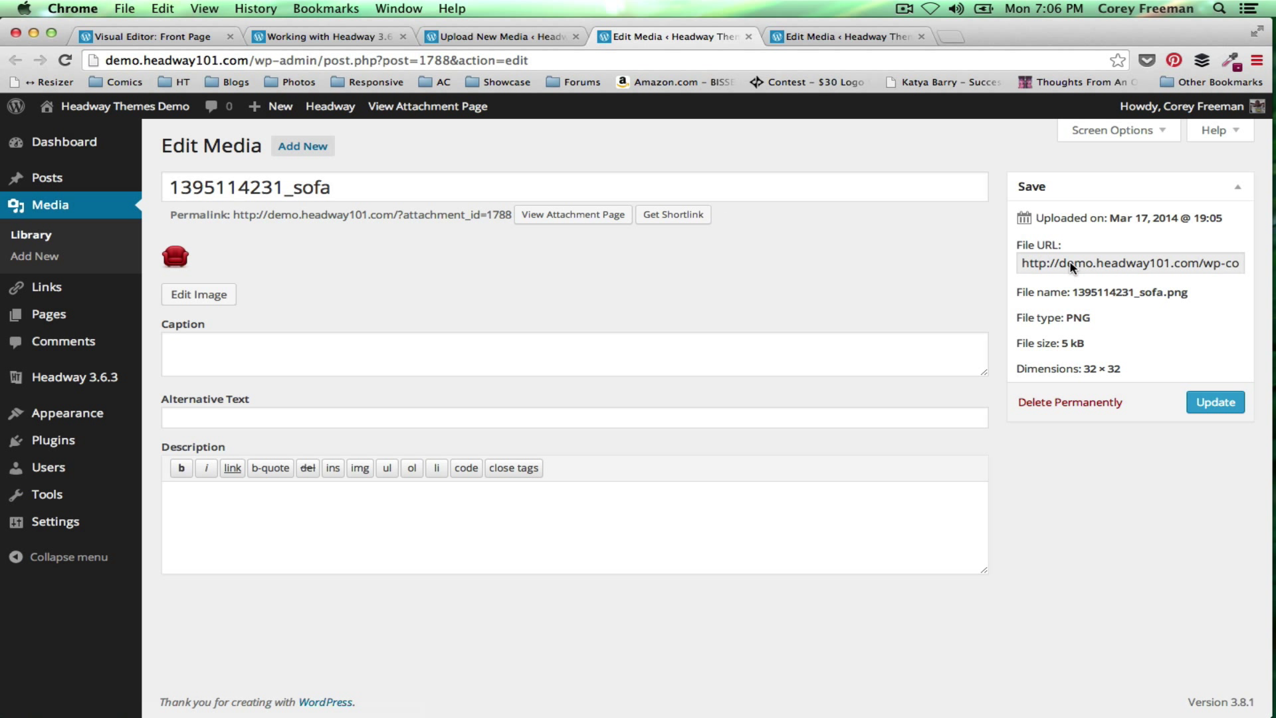
pyautogui.tripleClick(1071, 264)
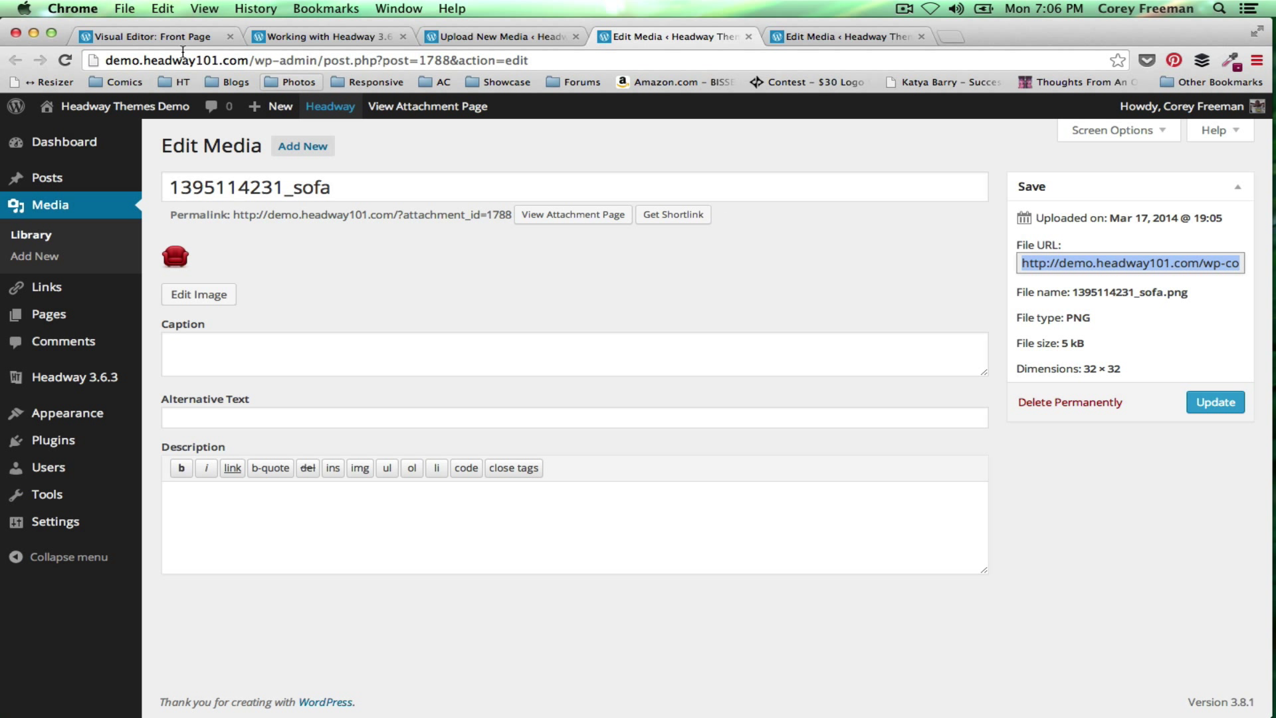
# Back in the visual editor's Live CSS, start a second rule with the selector .block-type-navigation ul.menu li. > a, leaving the item class blank.
pyautogui.click(160, 40)
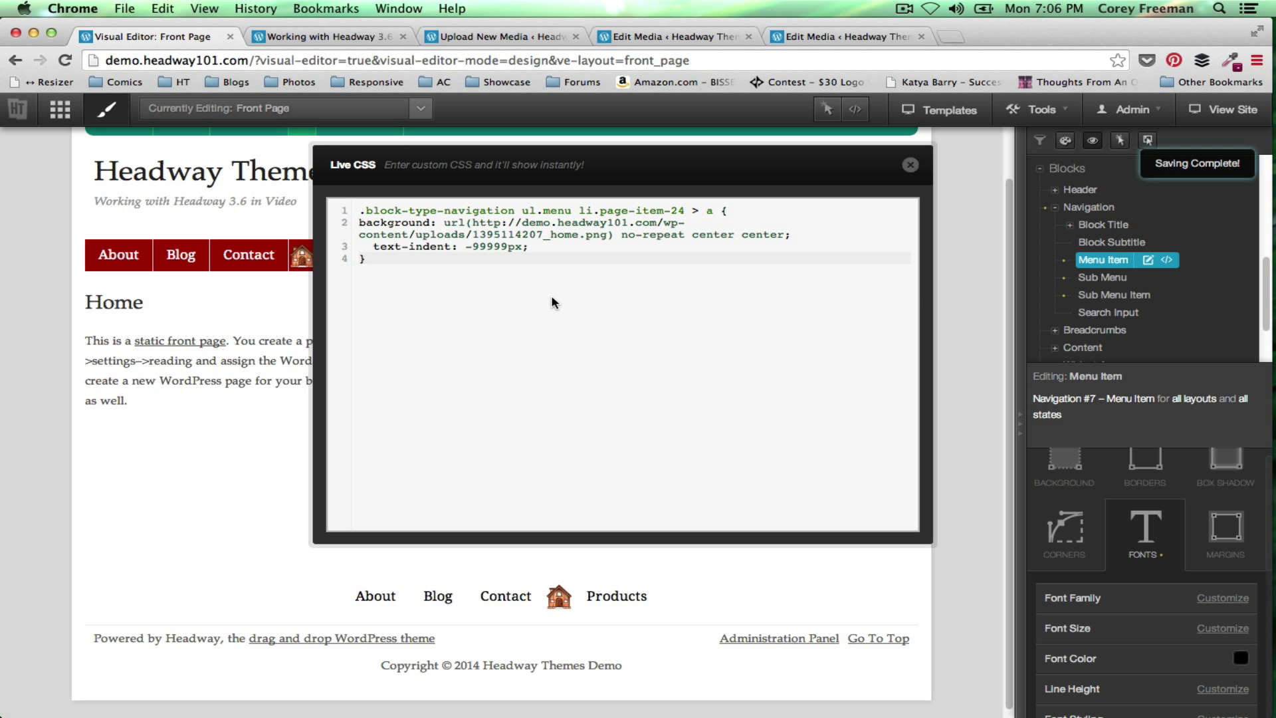
pyautogui.click(505, 258)
pyautogui.press('Return')
pyautogui.write('.v')
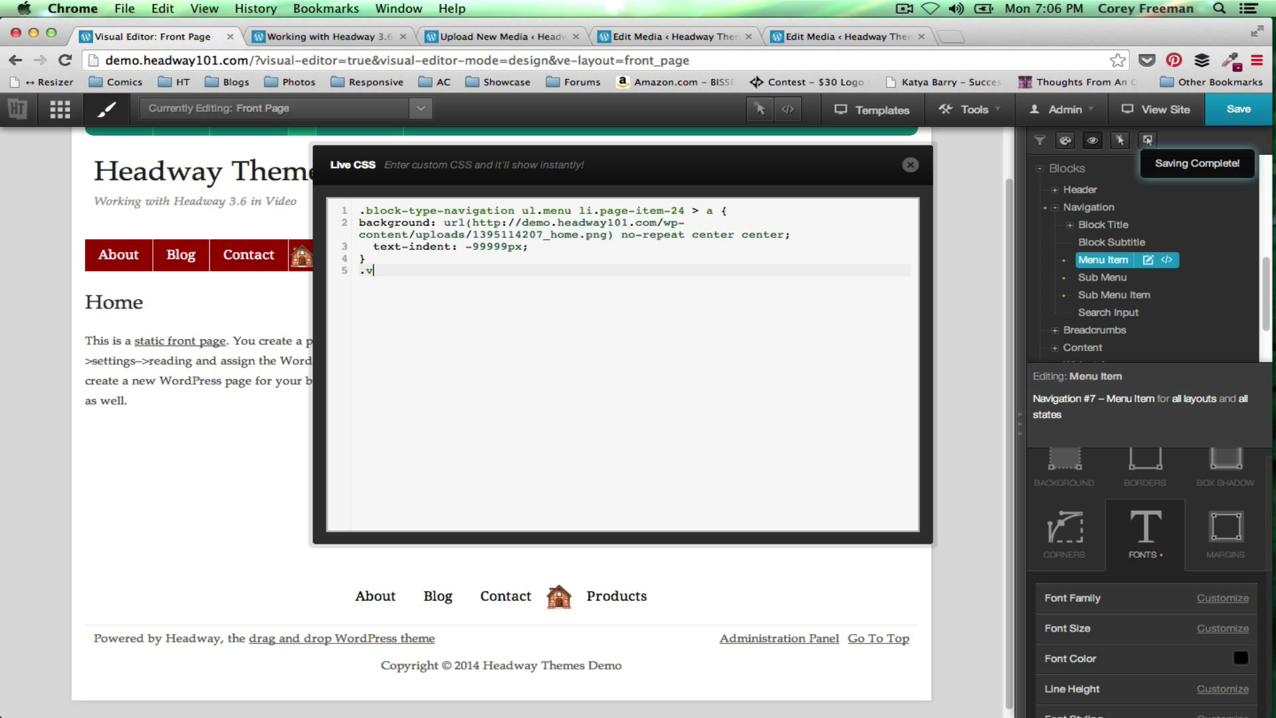
pyautogui.press('BackSpace')
pyautogui.write('block-type-navigation ul.menu li. > a {')
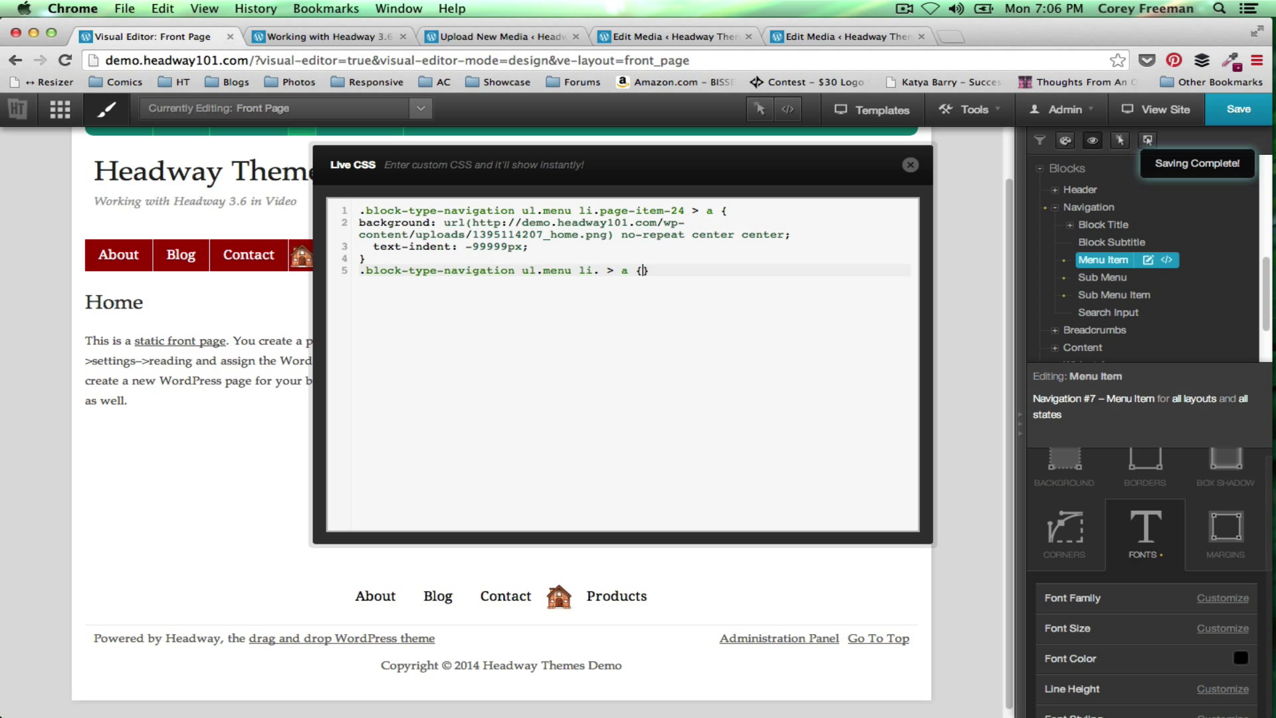
pyautogui.press('Return')
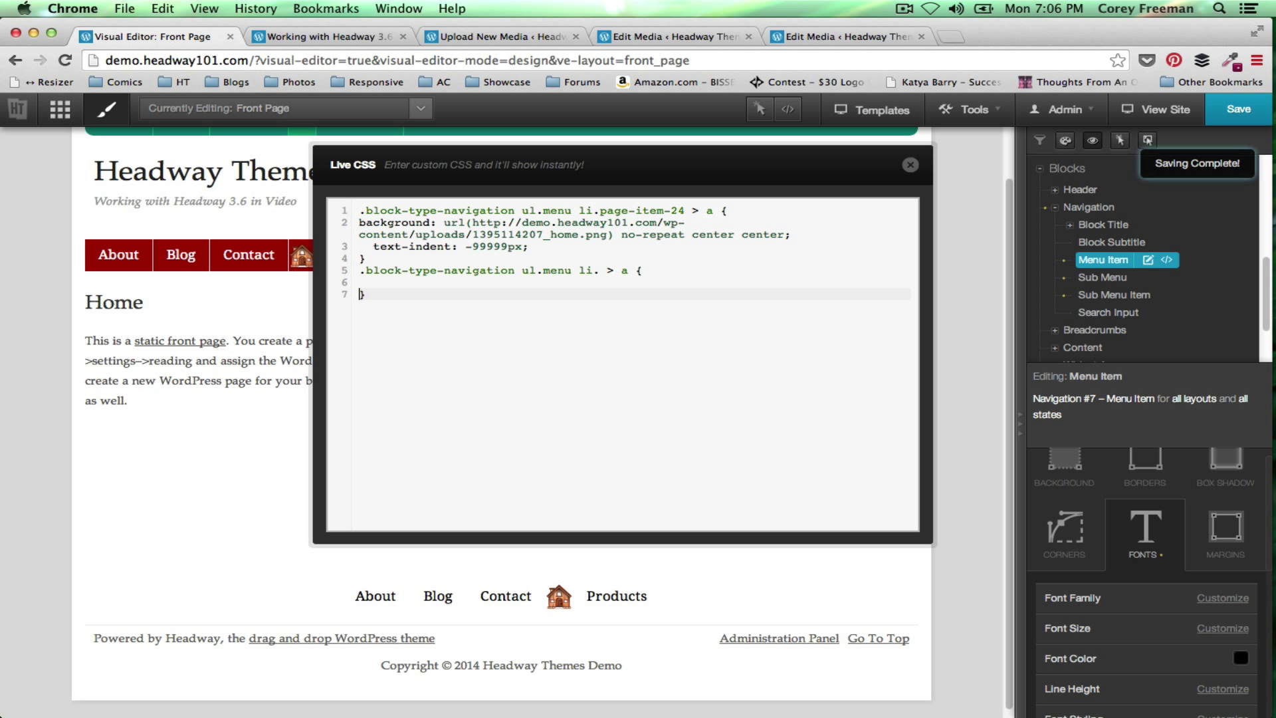
# Set the second rule's background to the copied sofa icon URL with no-repeat center center.
pyautogui.write('background: ')
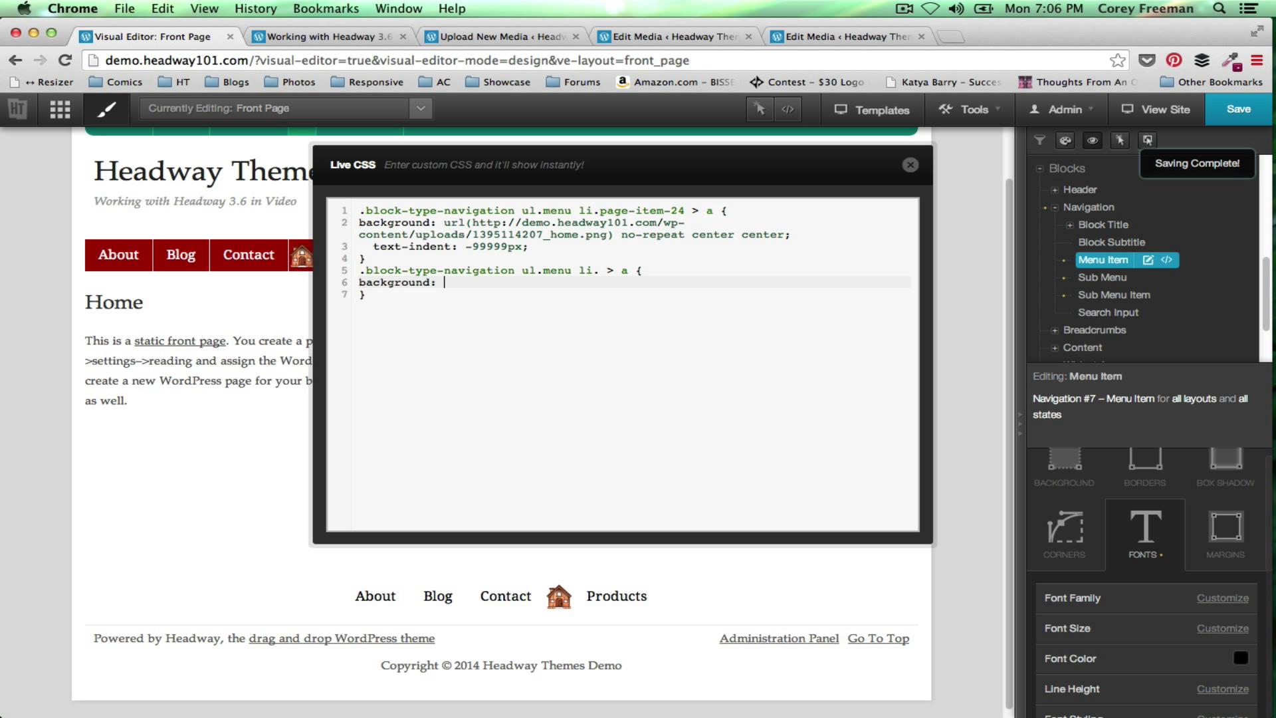
pyautogui.write('url(')
pyautogui.press('super+v')
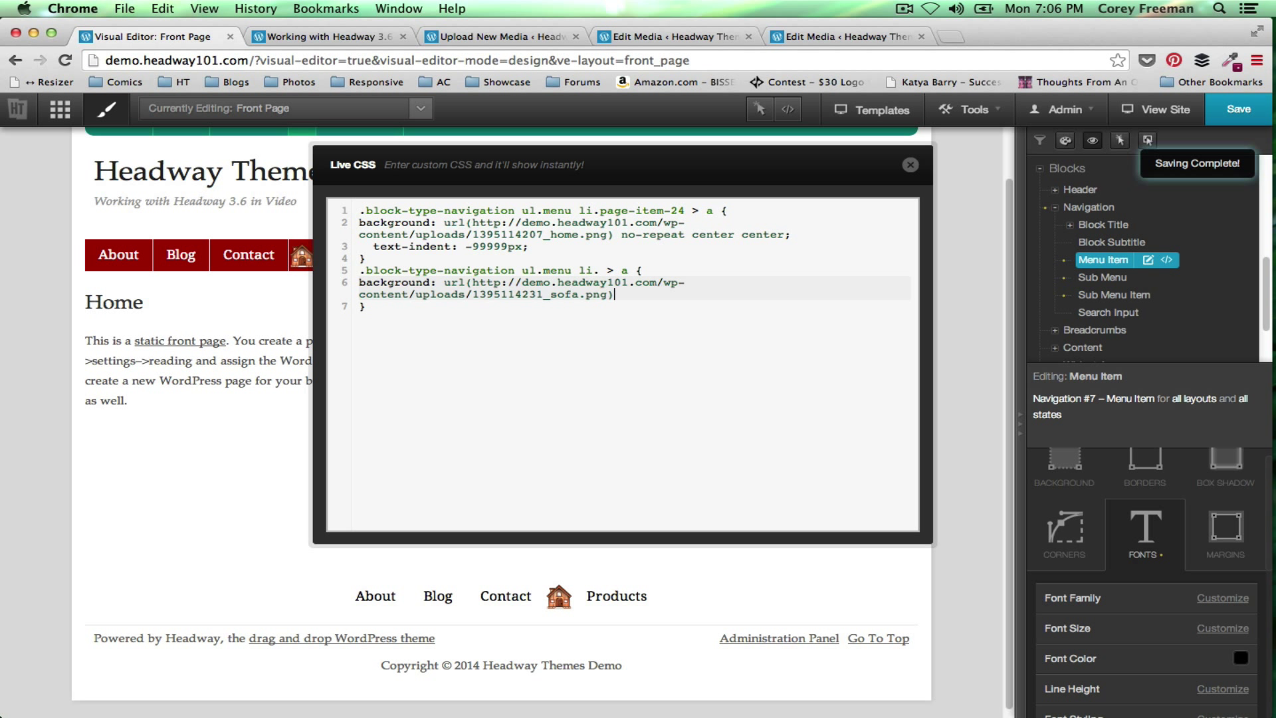
pyautogui.write('cent')
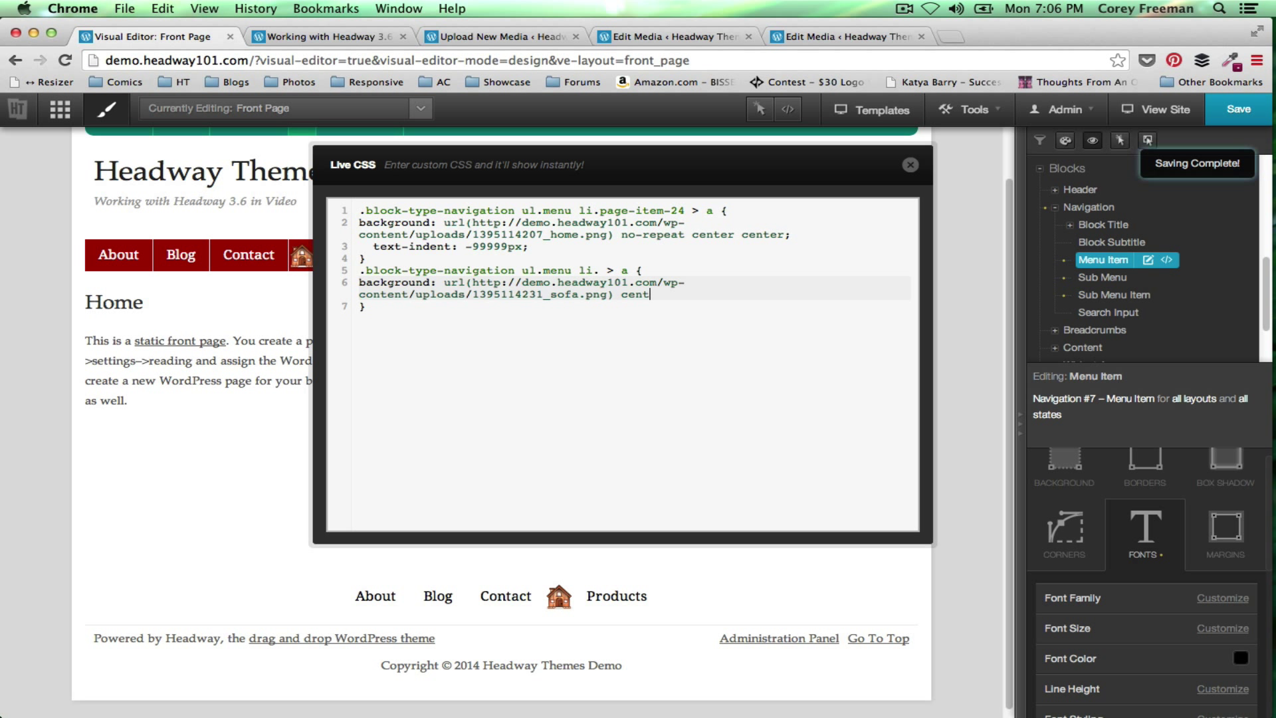
pyautogui.press('BackSpace')
pyautogui.press('BackSpace')
pyautogui.press('BackSpace')
pyautogui.press('BackSpace')
pyautogui.write('no-repeat ')
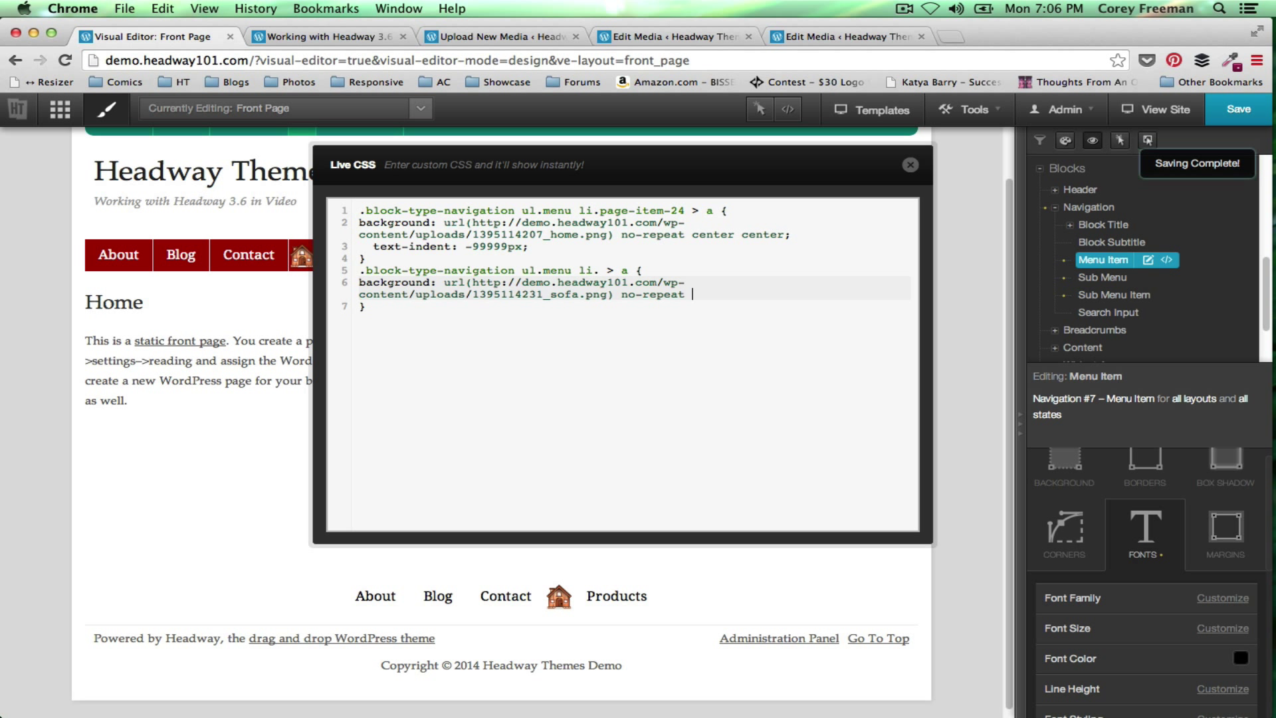
pyautogui.write('cent')
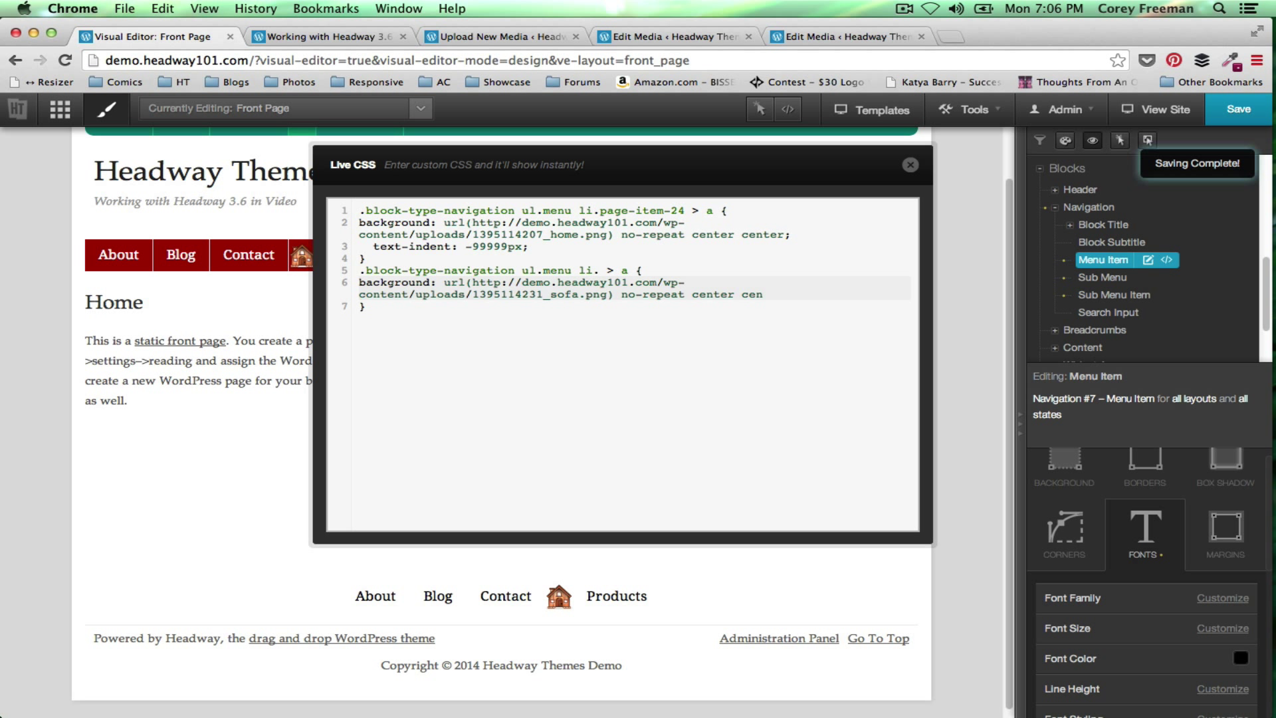
pyautogui.write('er center;')
# Add text-indent: -9999px to the sofa icon rule.
pyautogui.press('Return')
pyautogui.write('te')
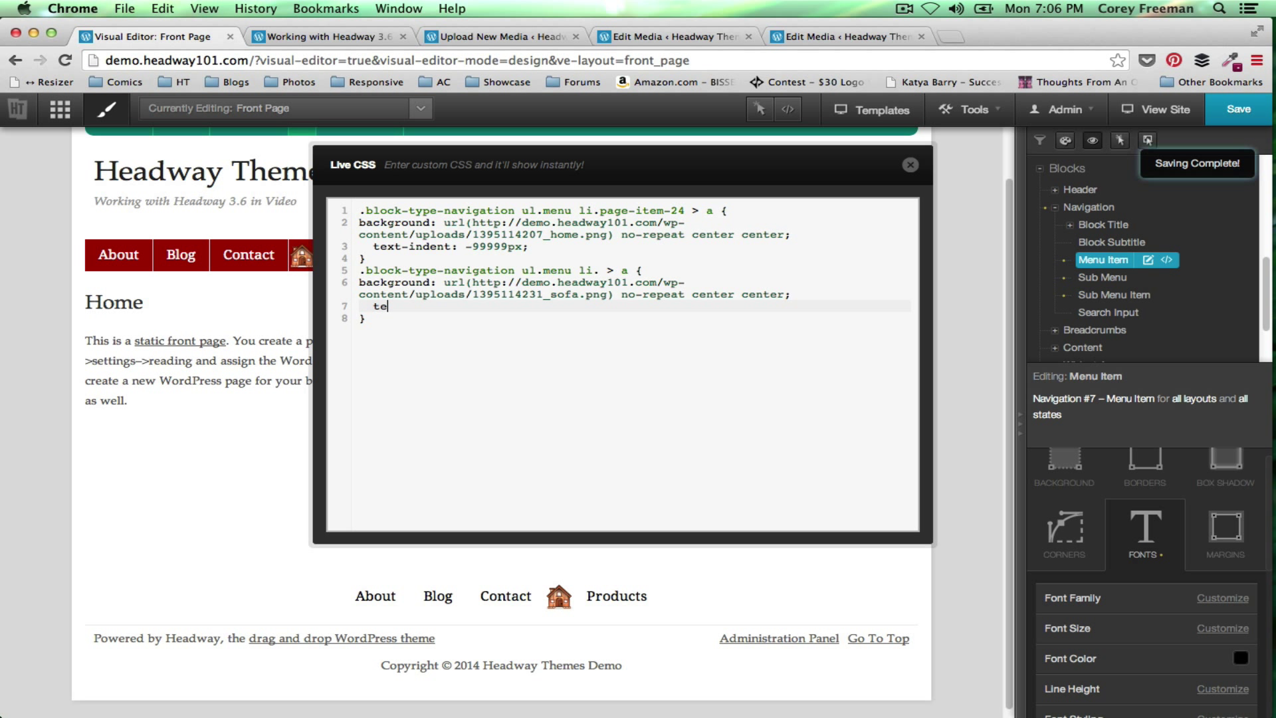
pyautogui.write('xt-indent: -00')
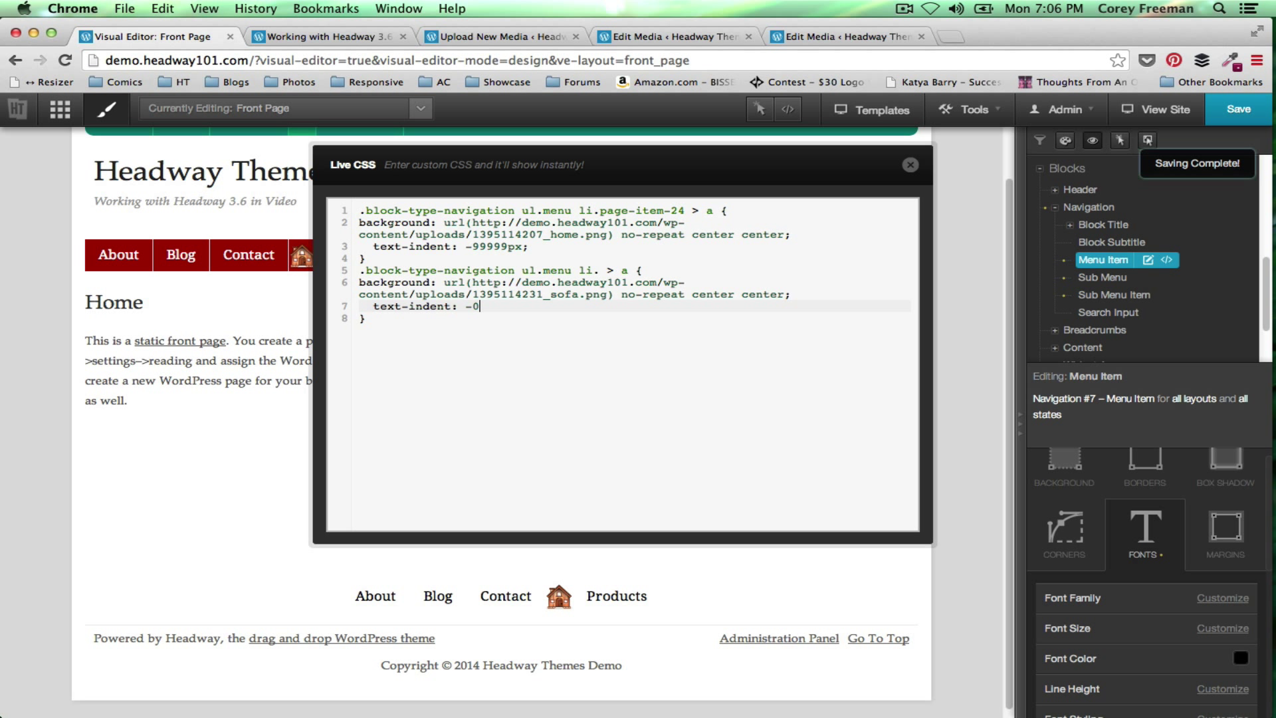
pyautogui.press('BackSpace')
pyautogui.press('BackSpace')
pyautogui.write('9999p;')
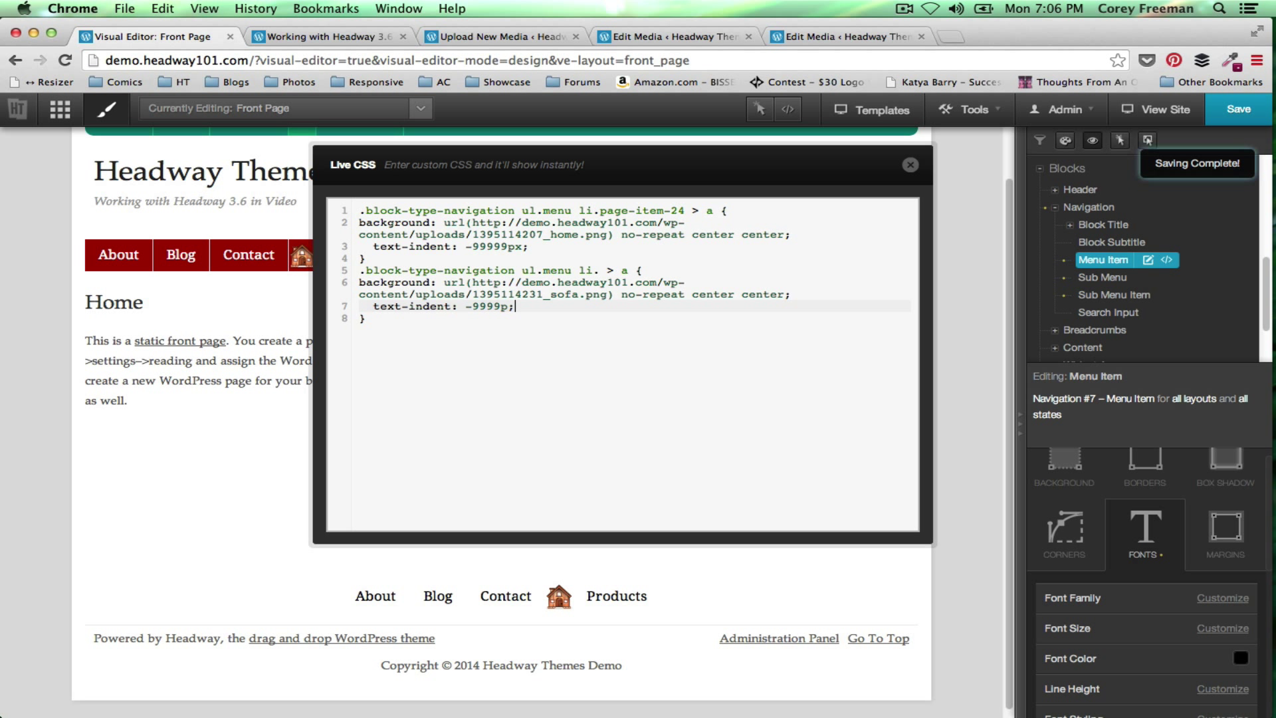
pyautogui.press('Left')
pyautogui.write('x')
# Inspect the footer menu's About link on the live site and copy its page-item-1765 class.
pyautogui.click(319, 37)
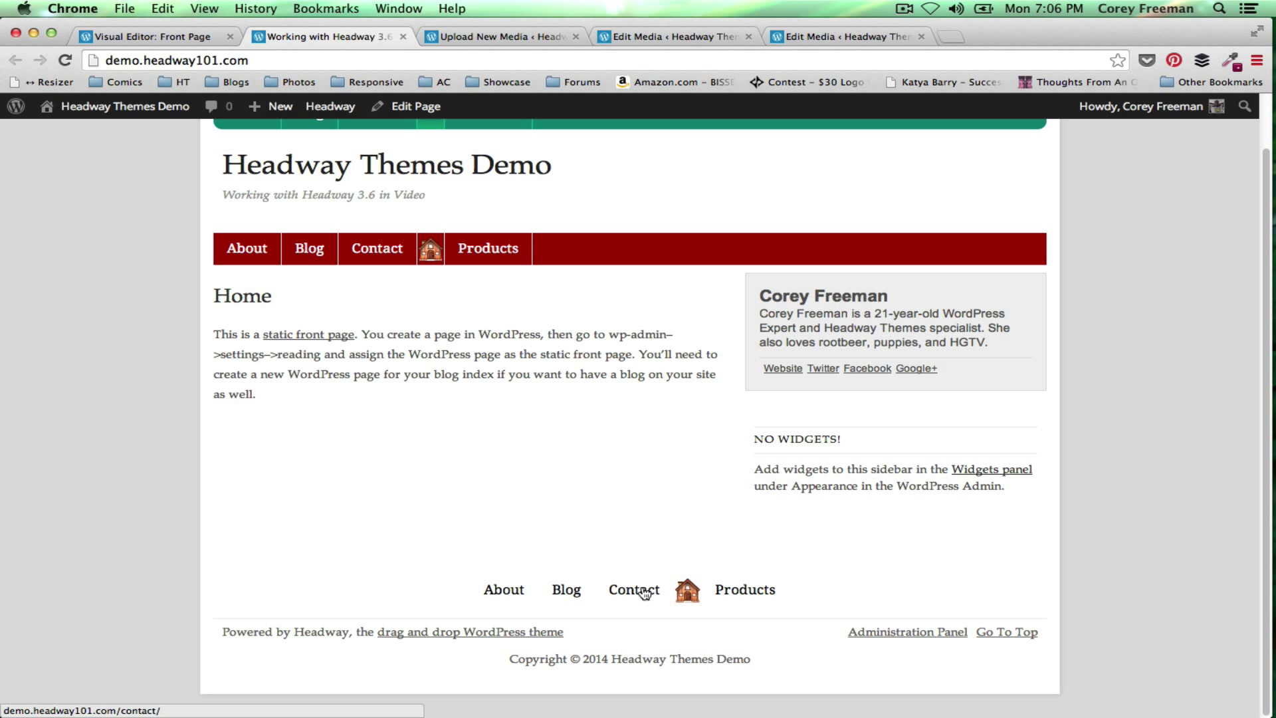
pyautogui.rightClick(517, 590)
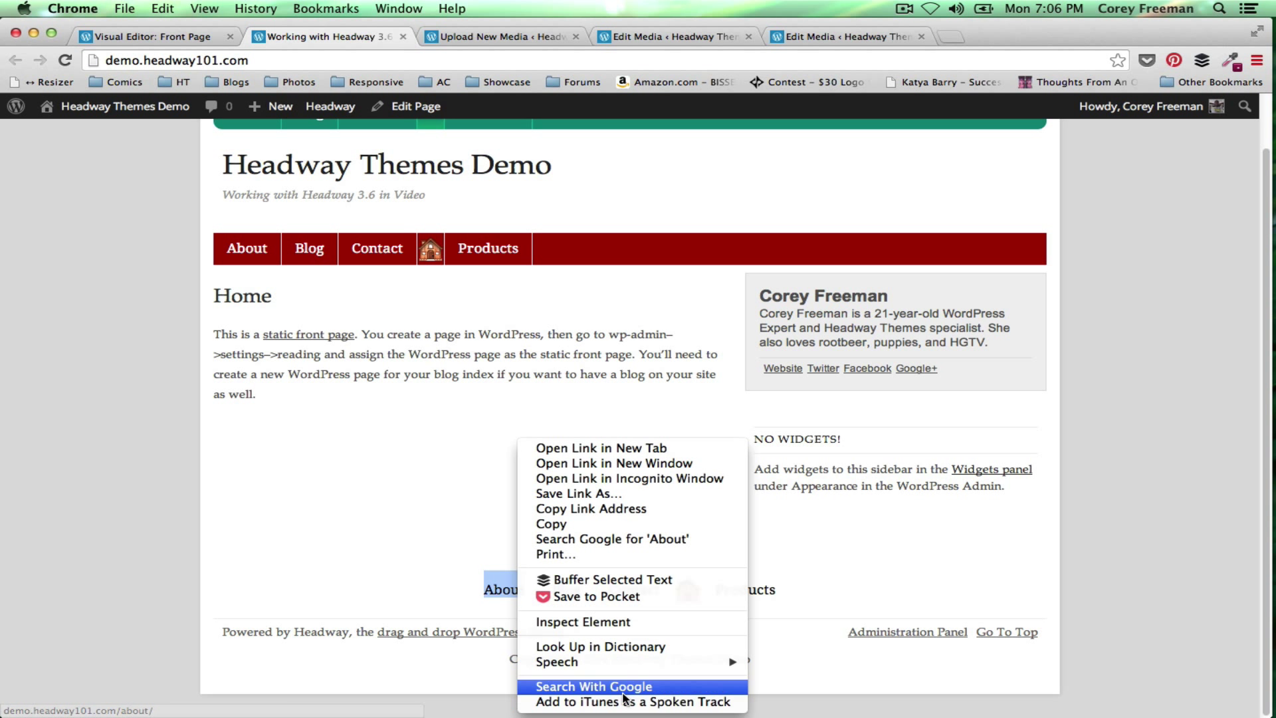
pyautogui.click(605, 626)
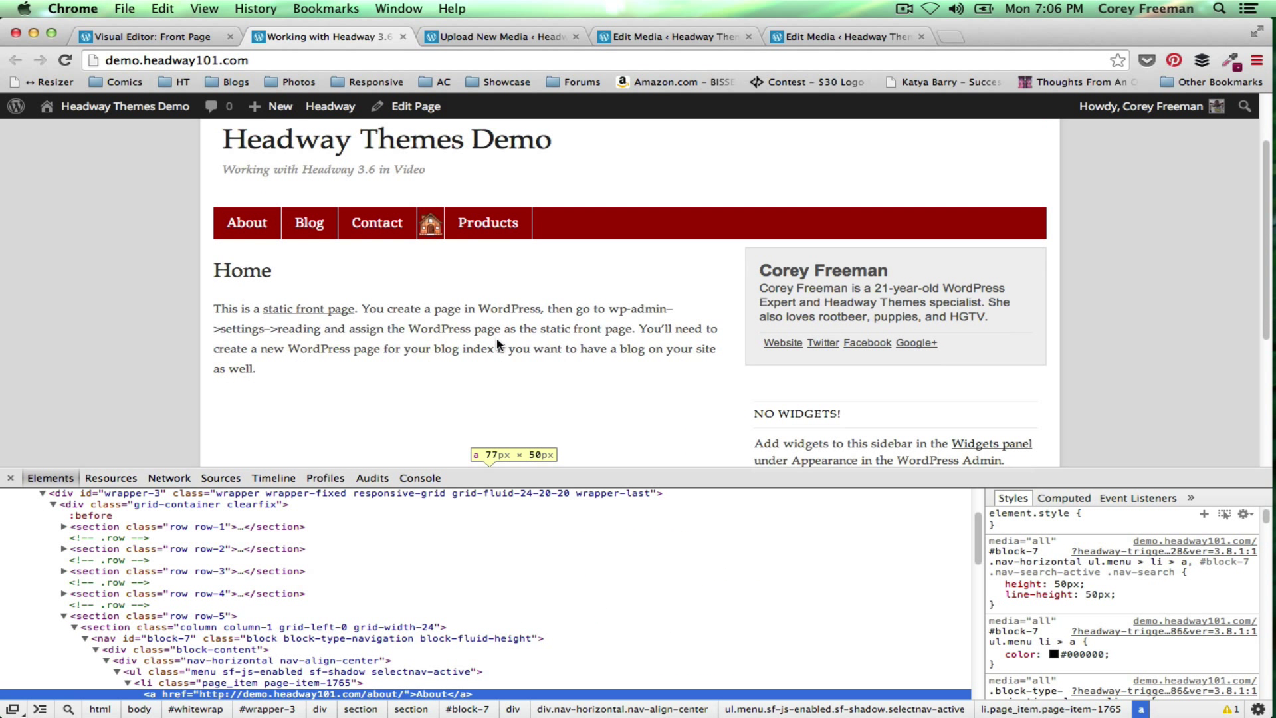
pyautogui.scroll(-5, 497, 342)
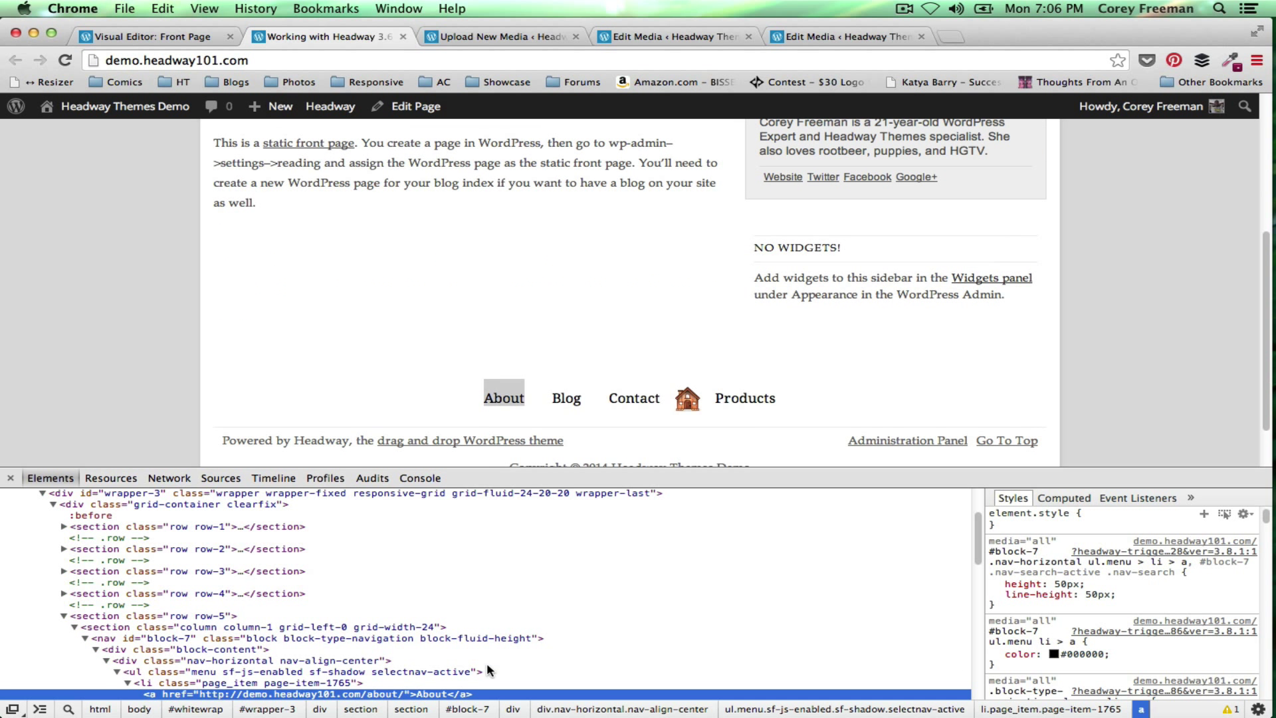
pyautogui.scroll(-1, 486, 663)
pyautogui.doubleClick(297, 674)
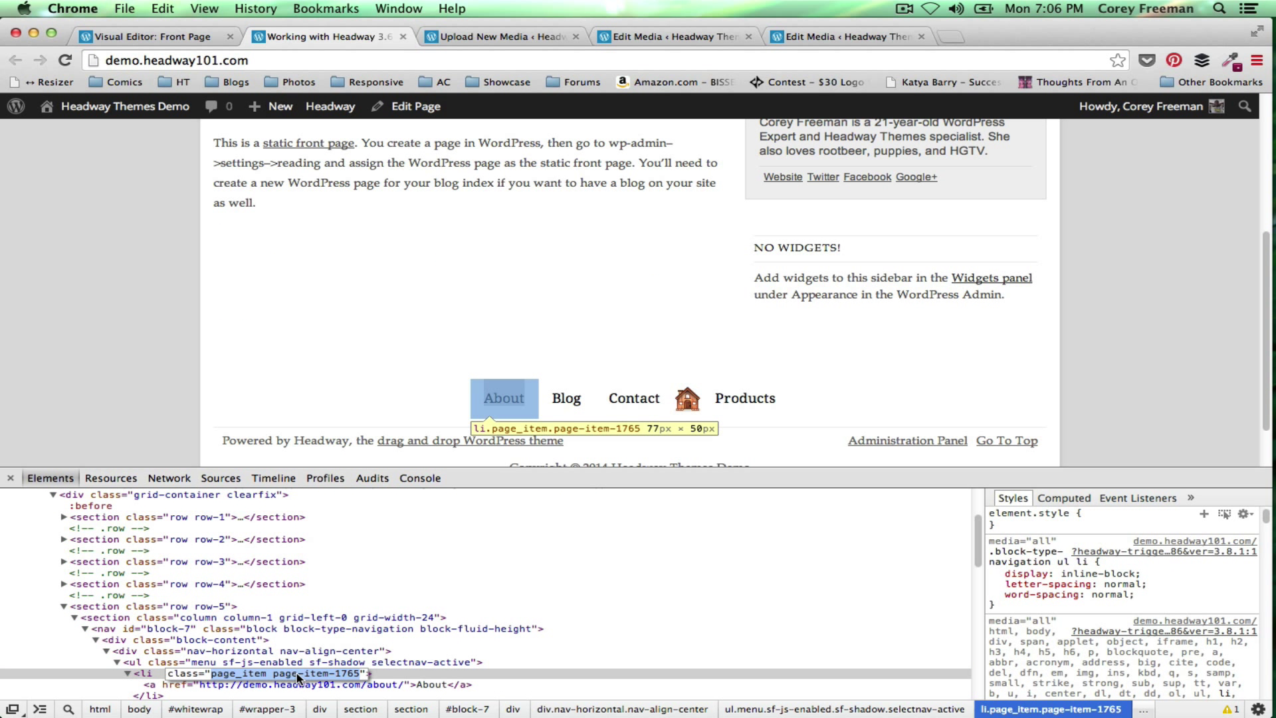
pyautogui.moveTo(273, 675); pyautogui.dragTo(356, 678)
pyautogui.press('super+c')
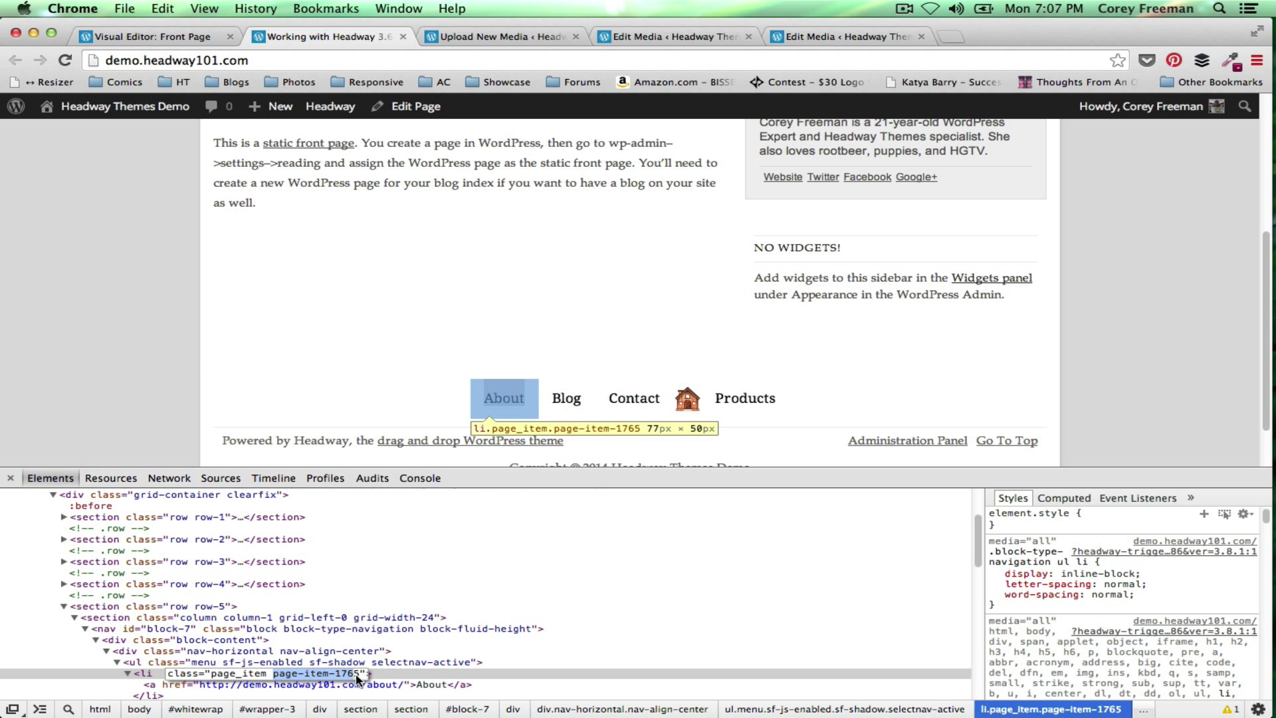
pyautogui.click(11, 478)
# Complete the sofa rule's li selector in Live CSS with the copied page-item-1765 class.
pyautogui.click(141, 38)
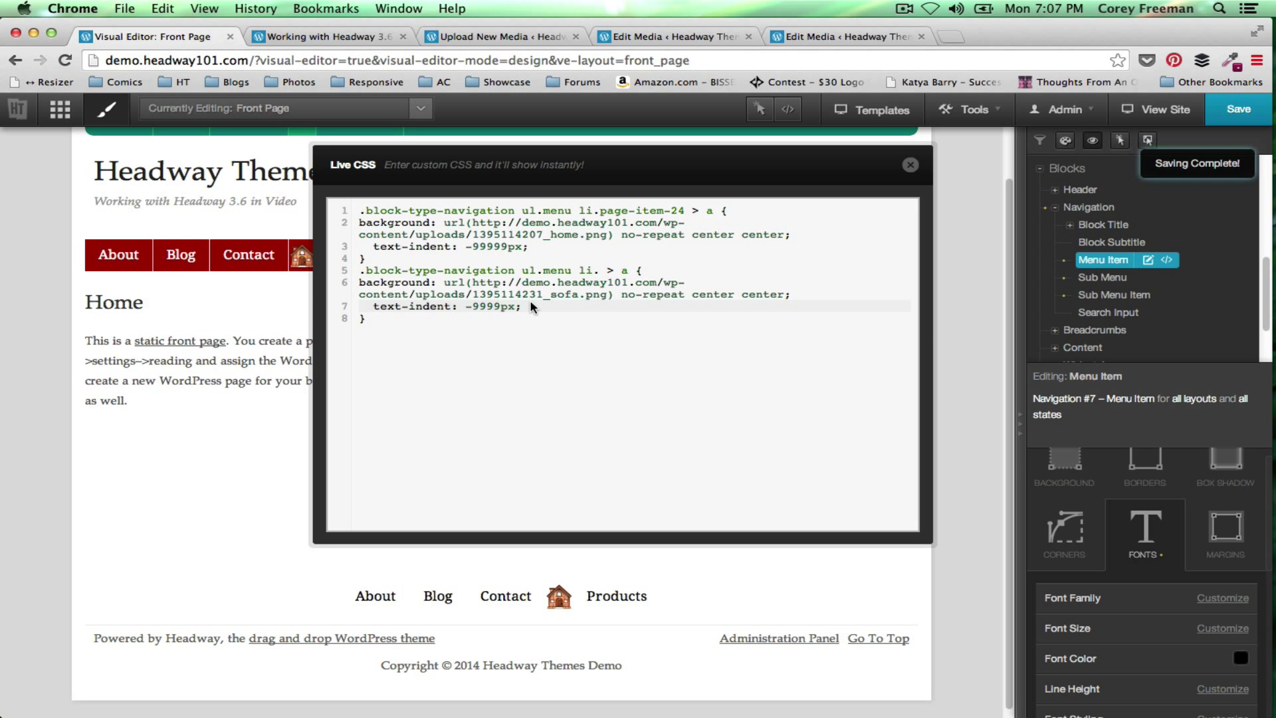
pyautogui.click(601, 271)
pyautogui.press('super+v')
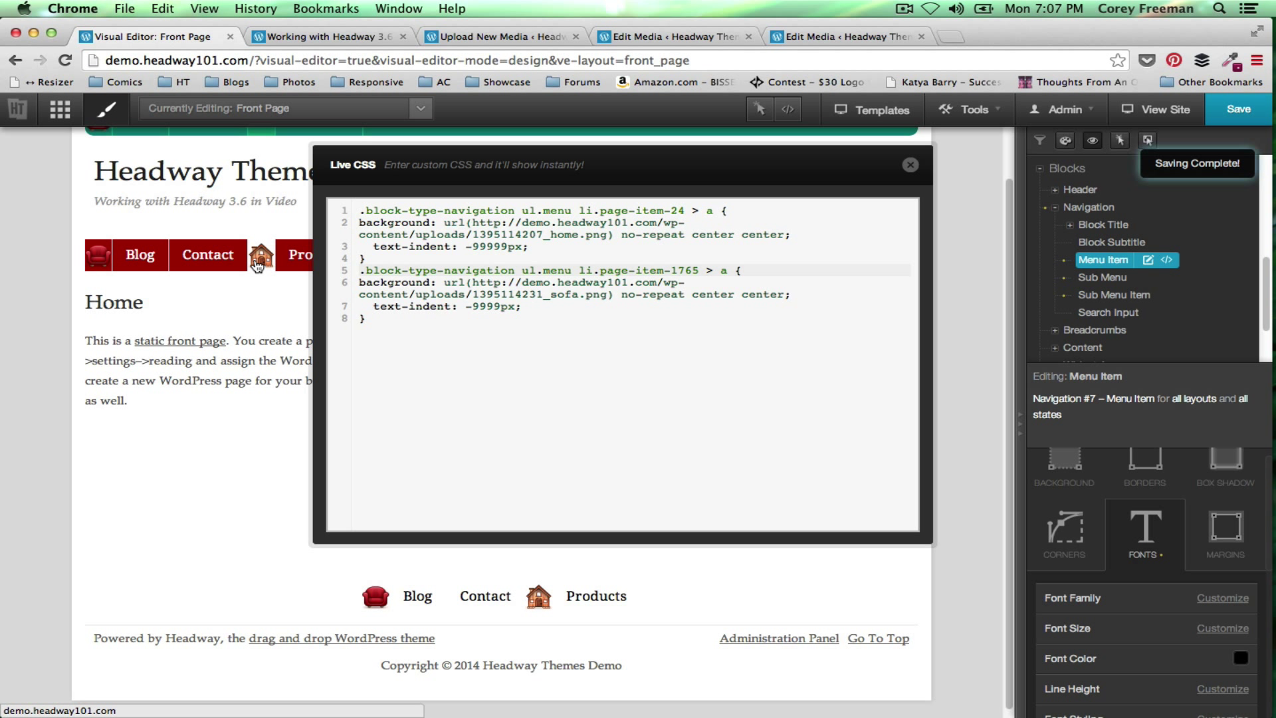
# Identify the footer navigation block's number and prefix the sofa rule's selector in Live CSS with #block-7.
pyautogui.rightClick(334, 610)
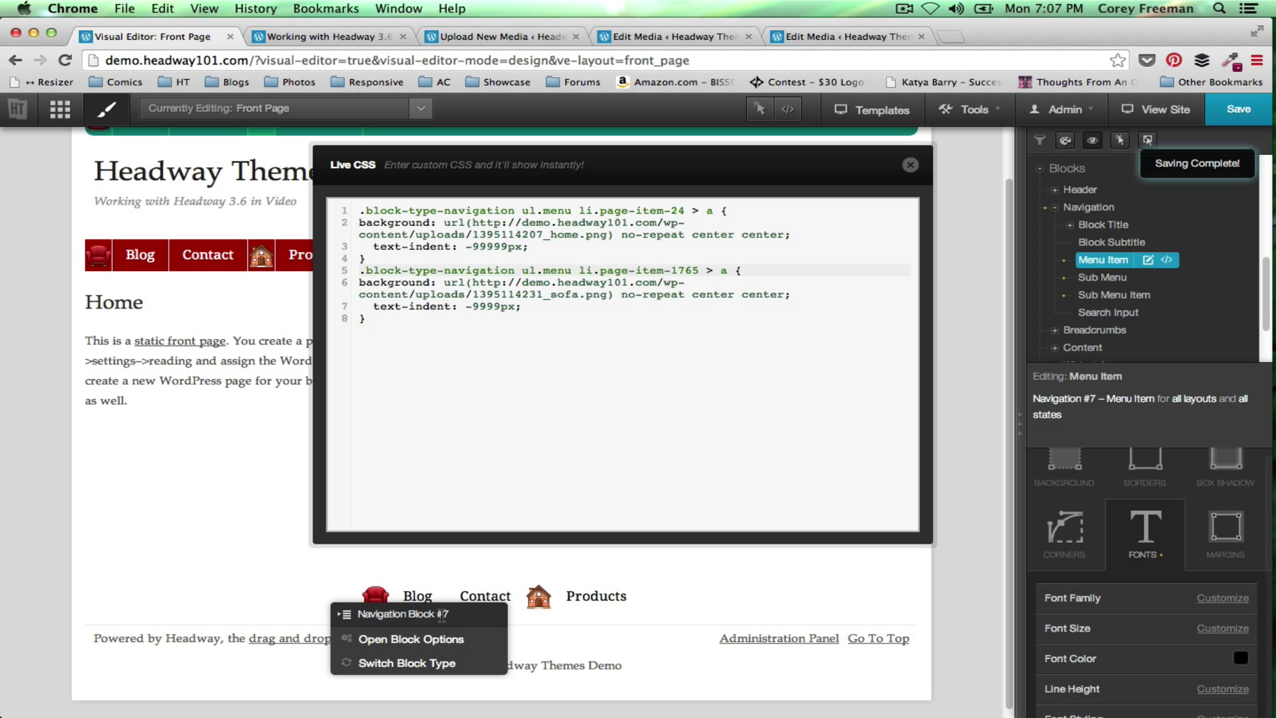
pyautogui.click(458, 431)
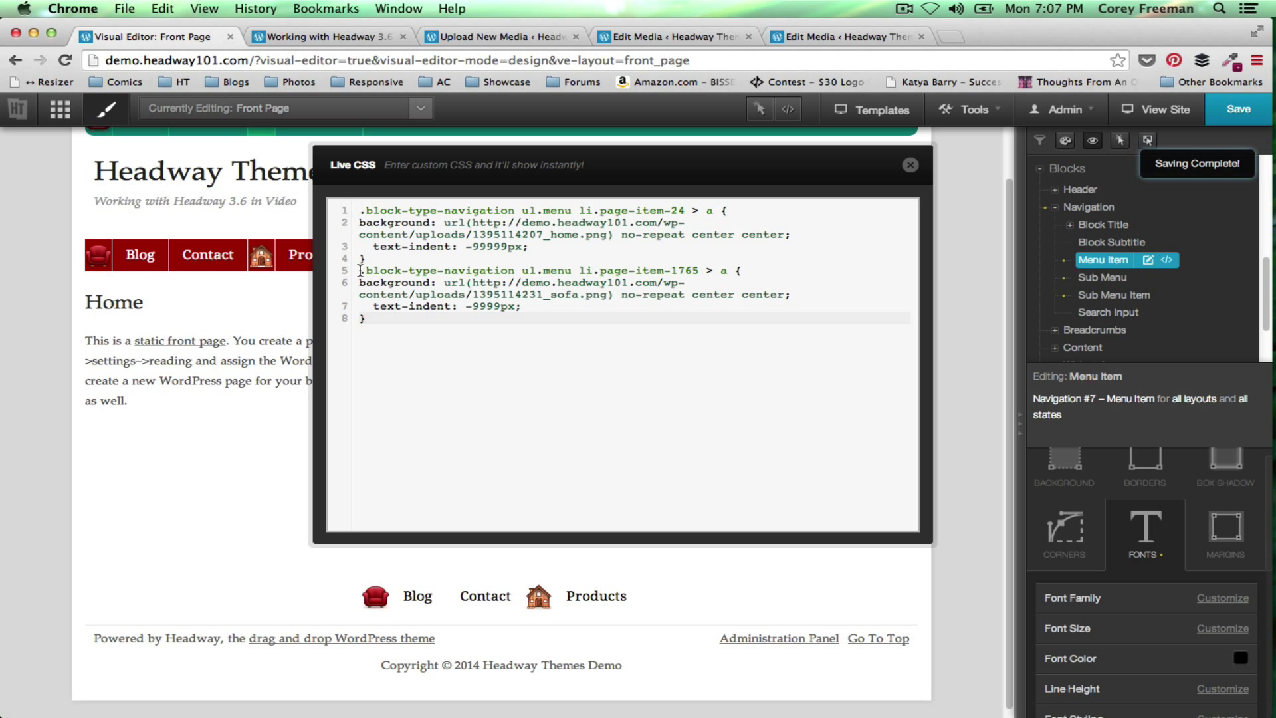
pyautogui.click(360, 271)
pyautogui.write('#blokc-')
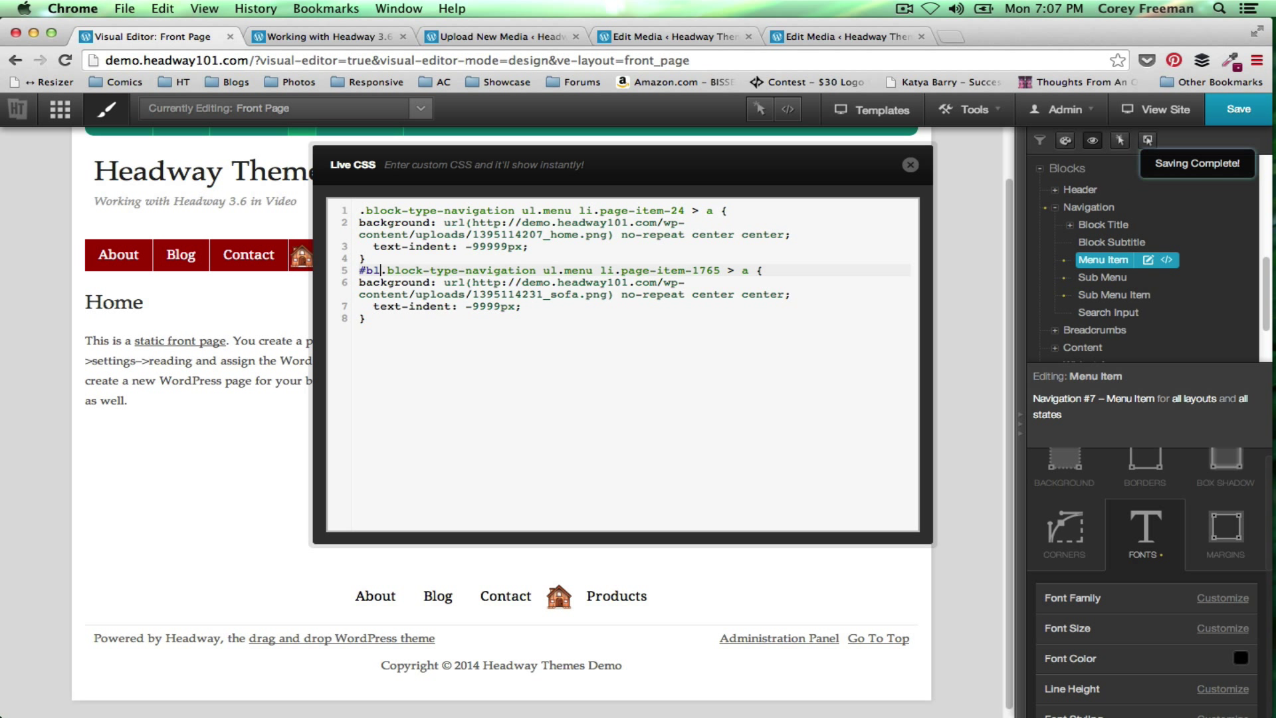
pyautogui.press('BackSpace')
pyautogui.press('BackSpace')
pyautogui.press('BackSpace')
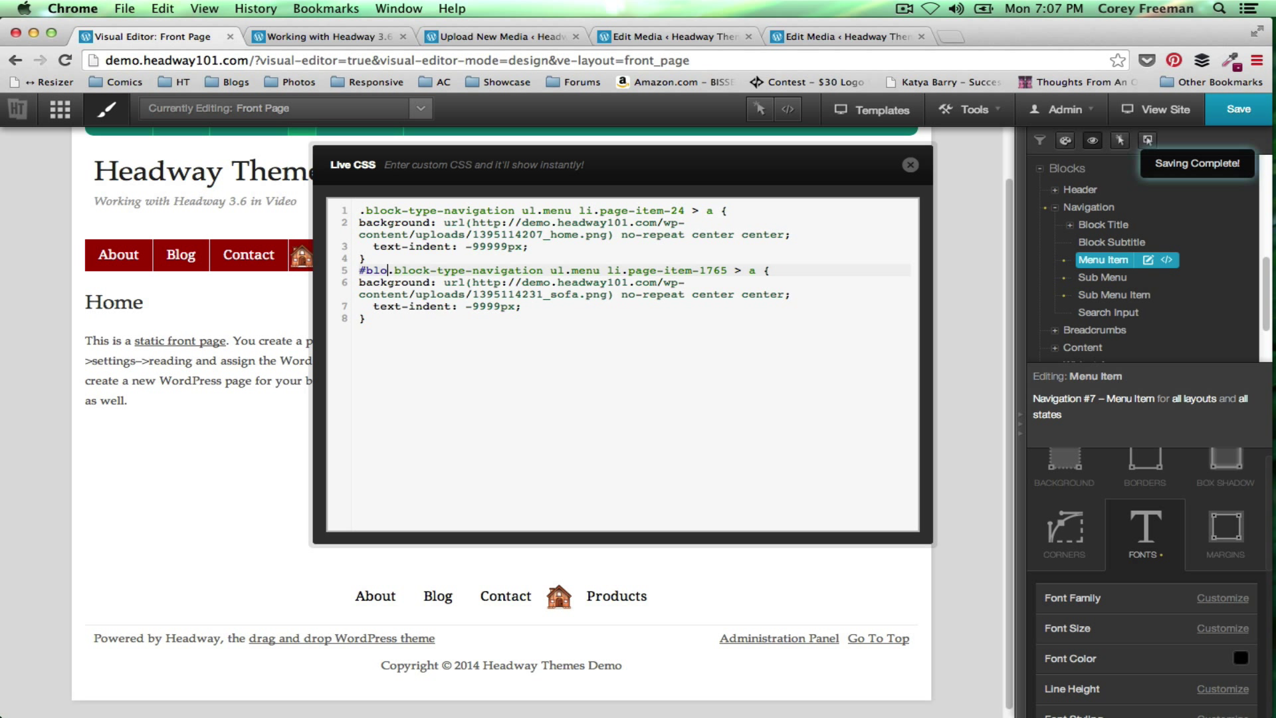
pyautogui.write('ck-7')
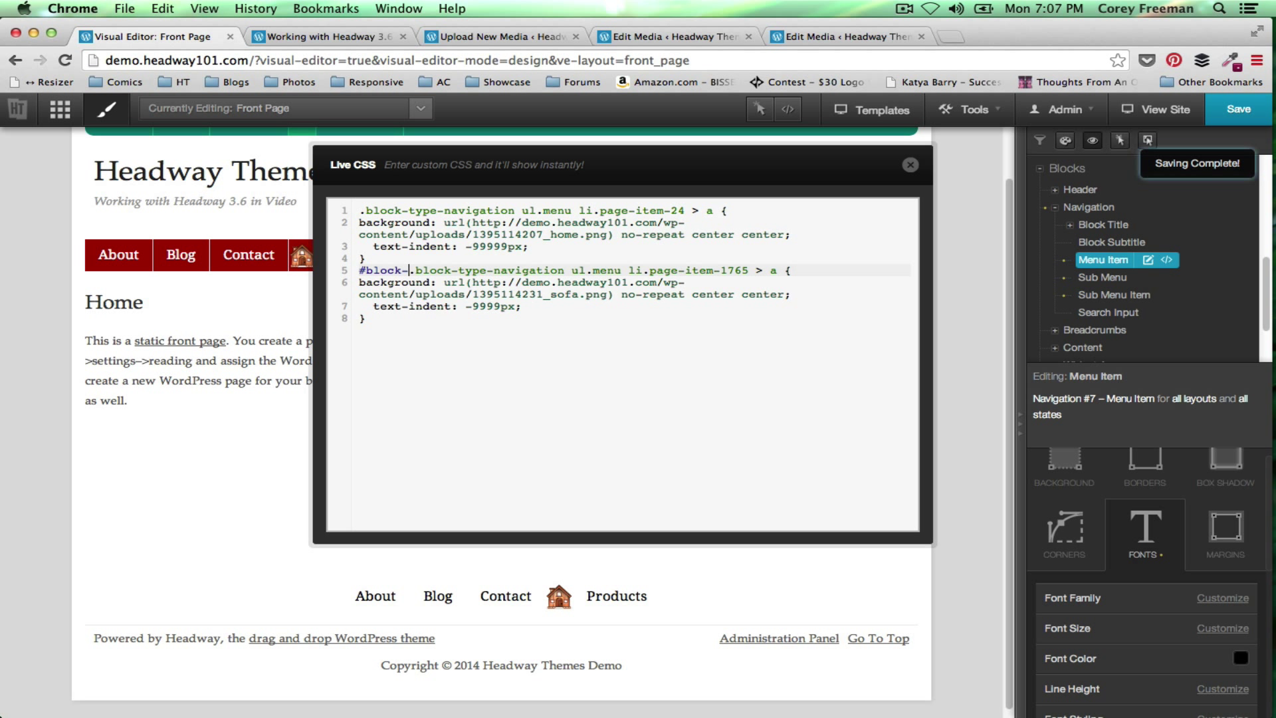
# Prefix the home icon rule's selector with #block-7 so it targets only the footer navigation block.
pyautogui.click(359, 214)
pyautogui.write('#')
pyautogui.write('block-')
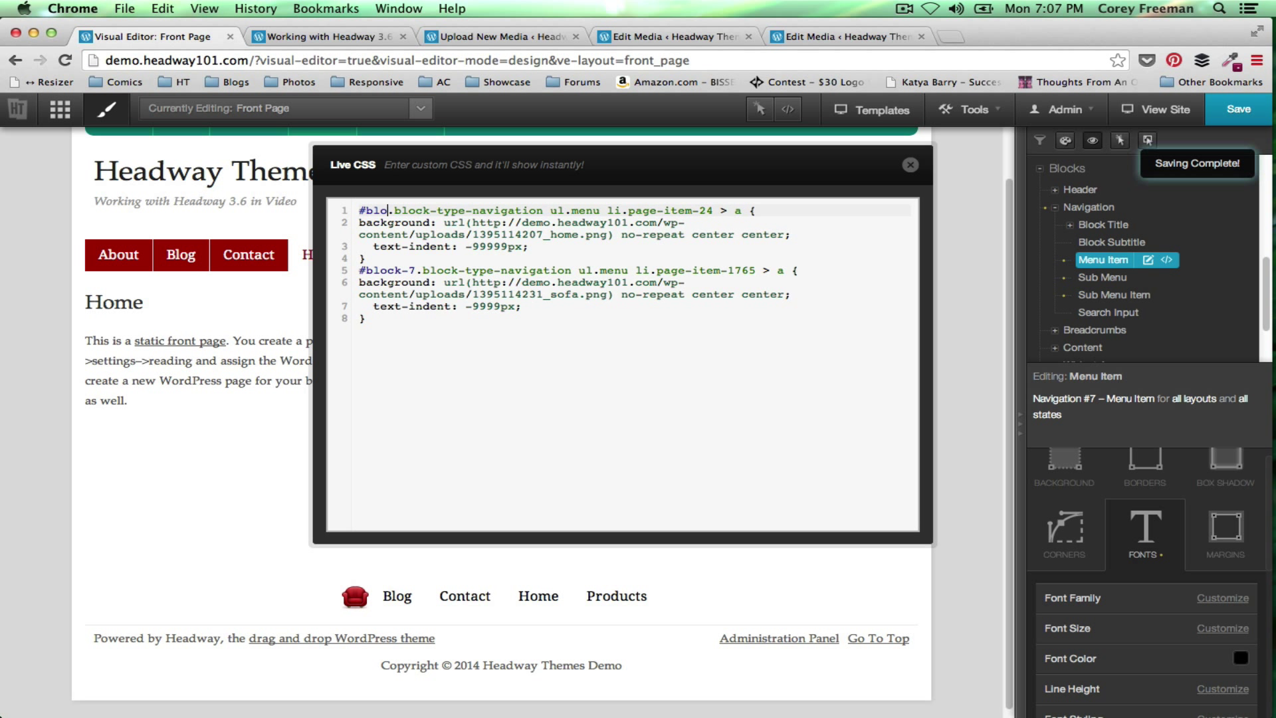
pyautogui.write('7')
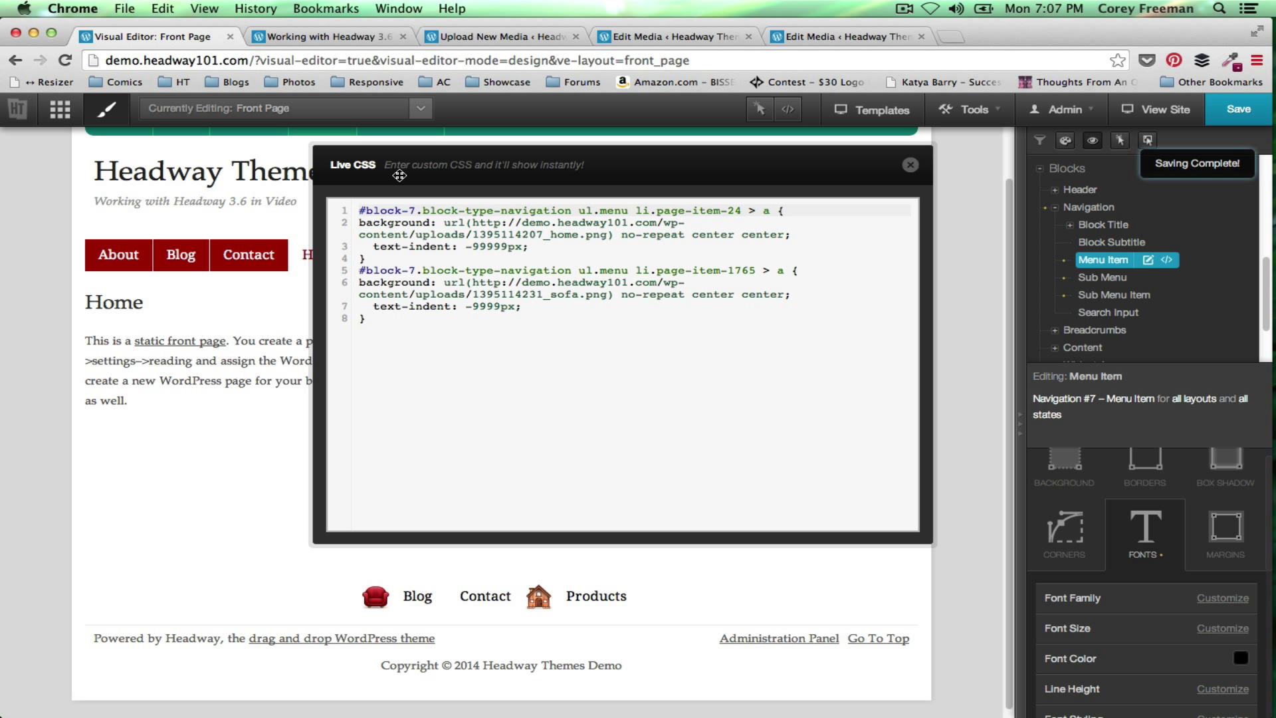
pyautogui.click(540, 322)
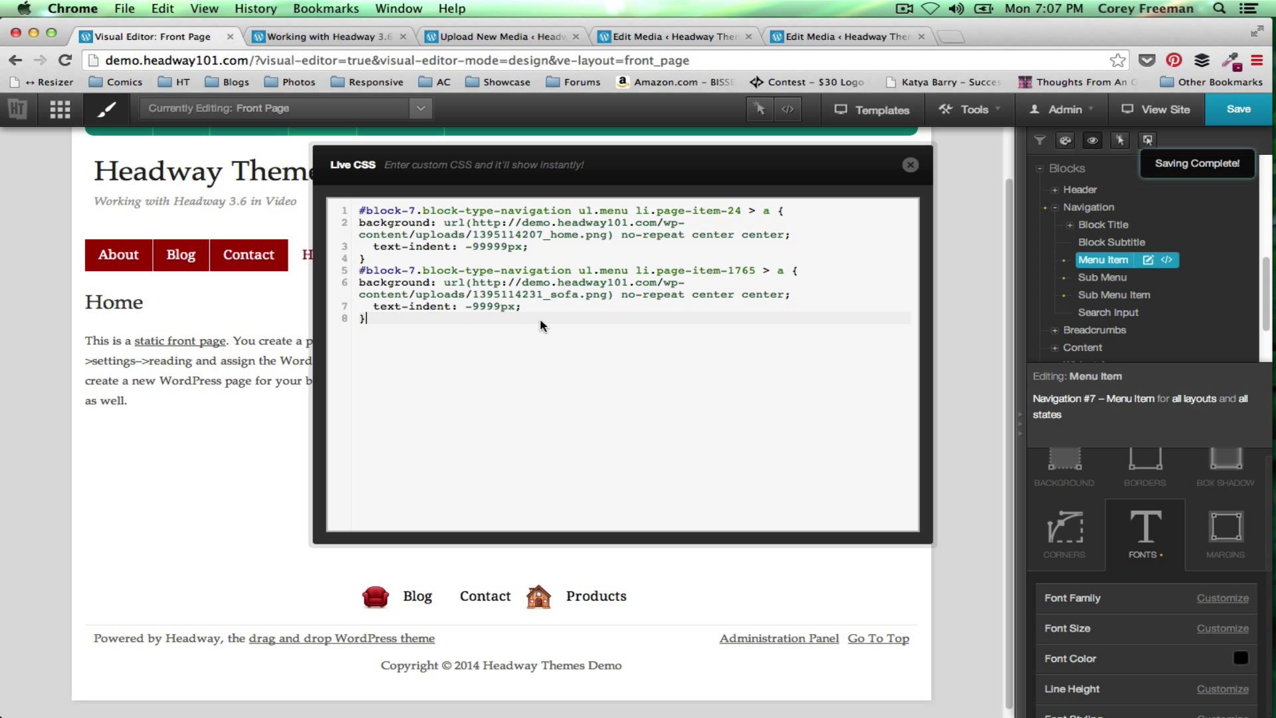
# Save the Live CSS changes and reload the live site's front page.
pyautogui.moveTo(472, 282); pyautogui.dragTo(603, 295)
pyautogui.click(562, 322)
pyautogui.click(1238, 109)
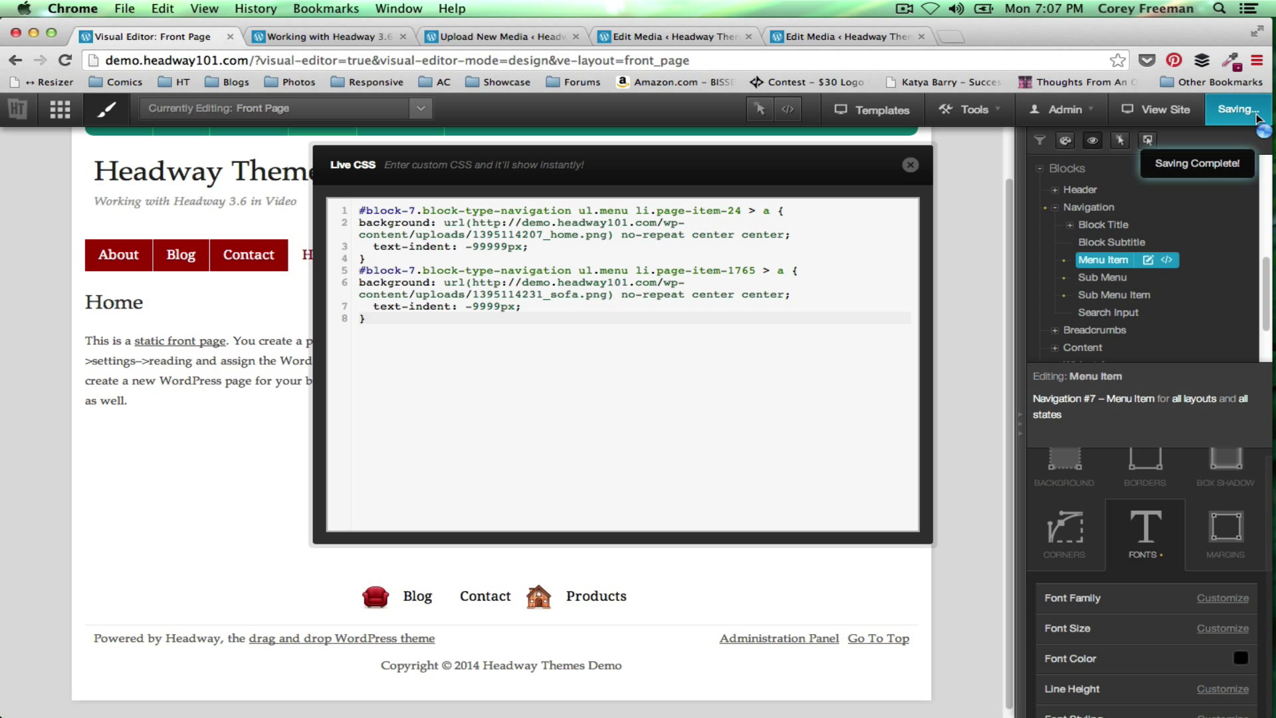
pyautogui.click(352, 42)
pyautogui.press('super+r')
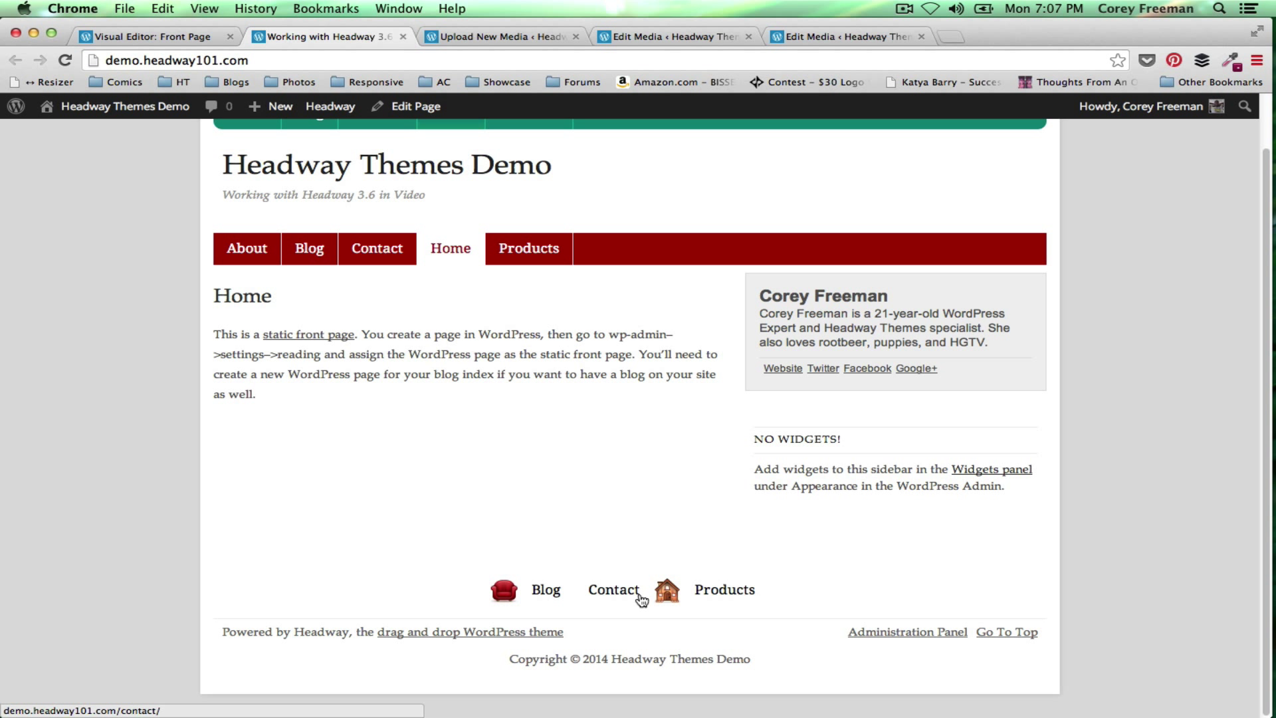
# Test the home and sofa icon links in the footer menu and compare the footer menu with the green and red menus.
pyautogui.click(671, 598)
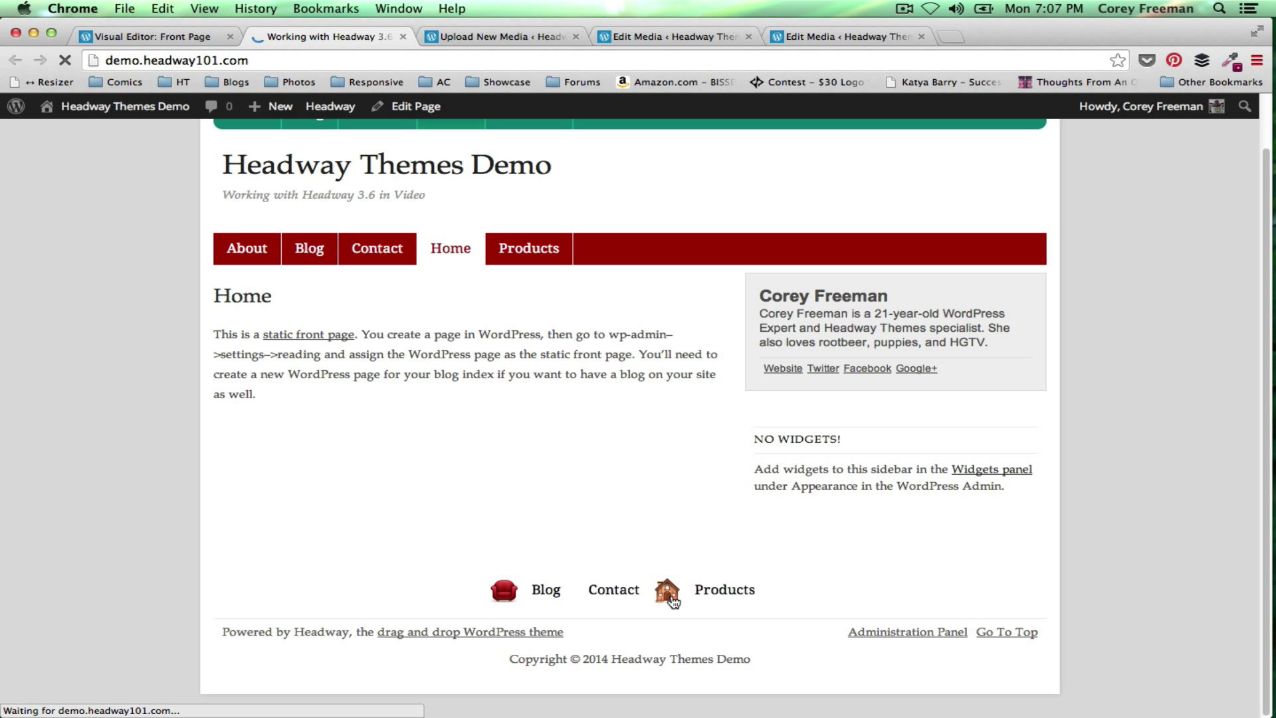
pyautogui.scroll(2, 672, 601)
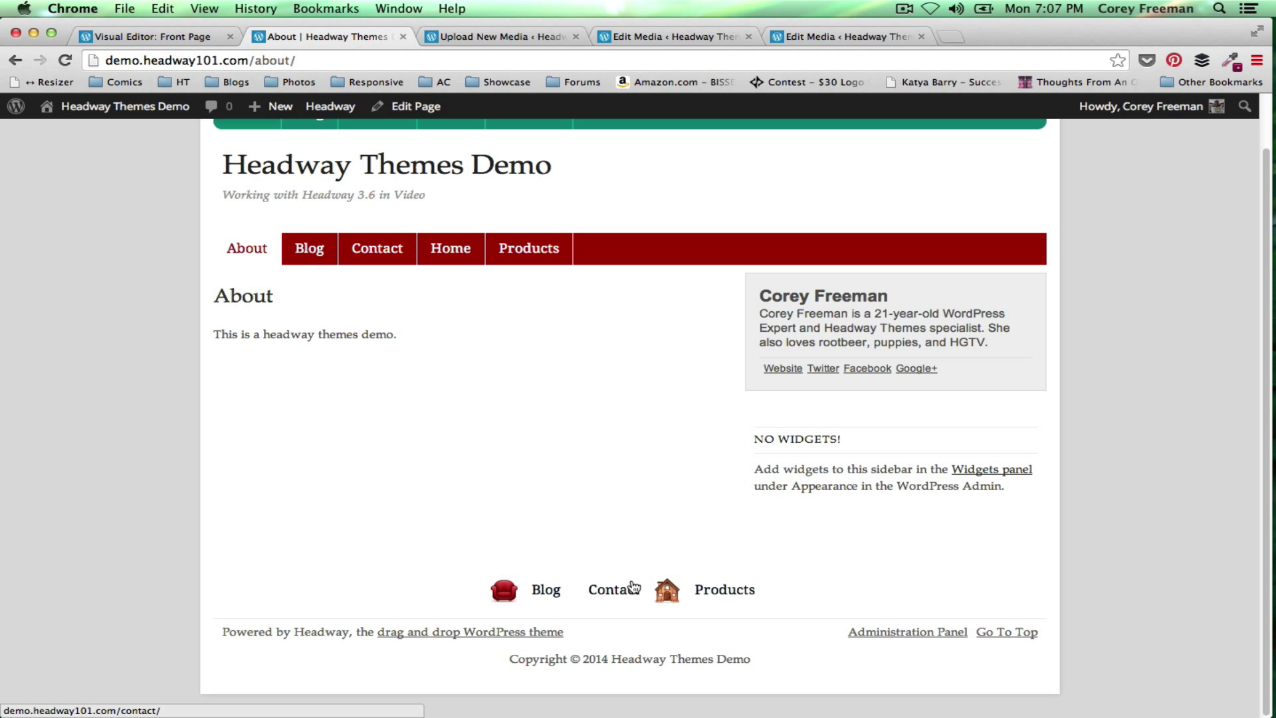
pyautogui.scroll(2, 631, 583)
pyautogui.scroll(-2, 632, 584)
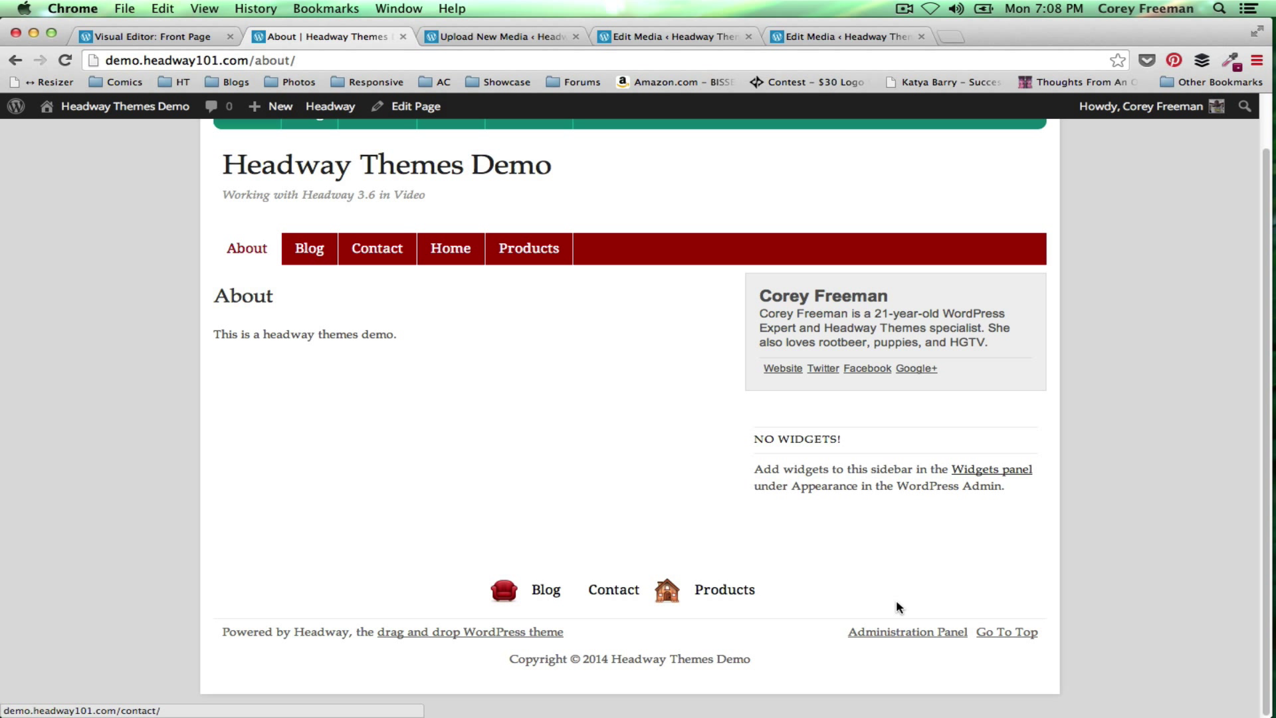
pyautogui.click(995, 623)
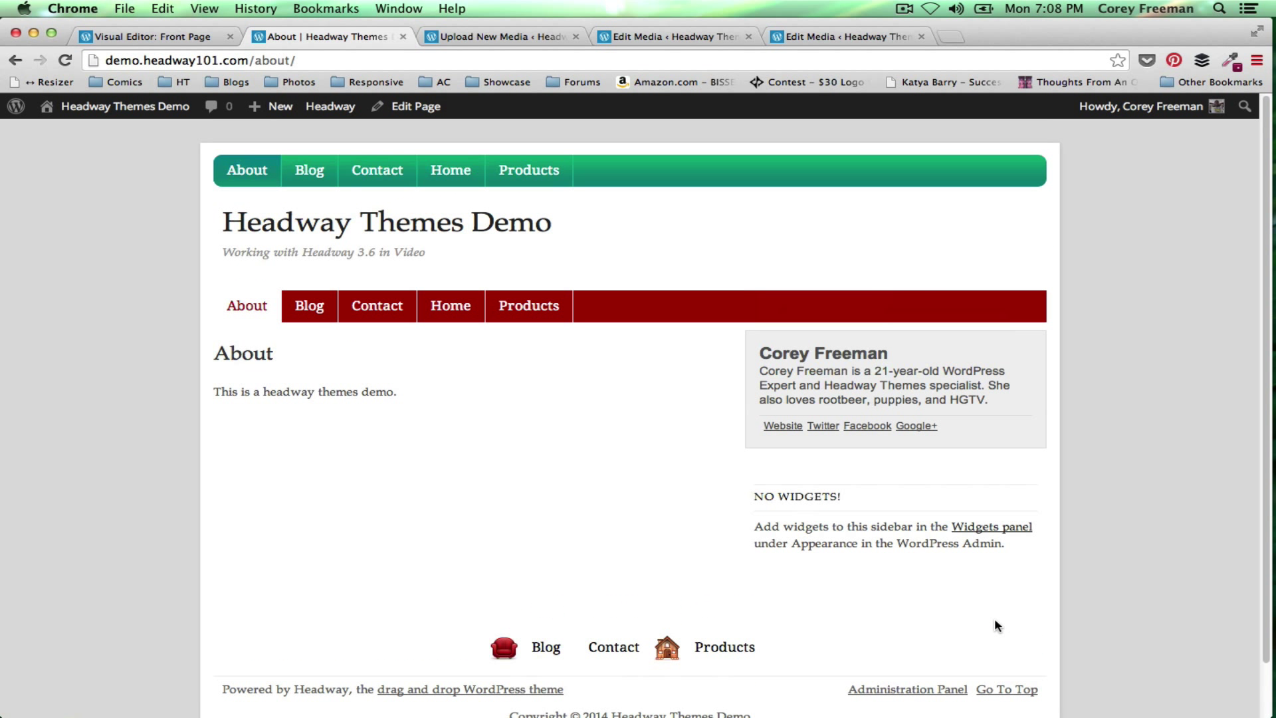
pyautogui.scroll(-1, 994, 623)
pyautogui.click(991, 622)
pyautogui.scroll(-1, 960, 598)
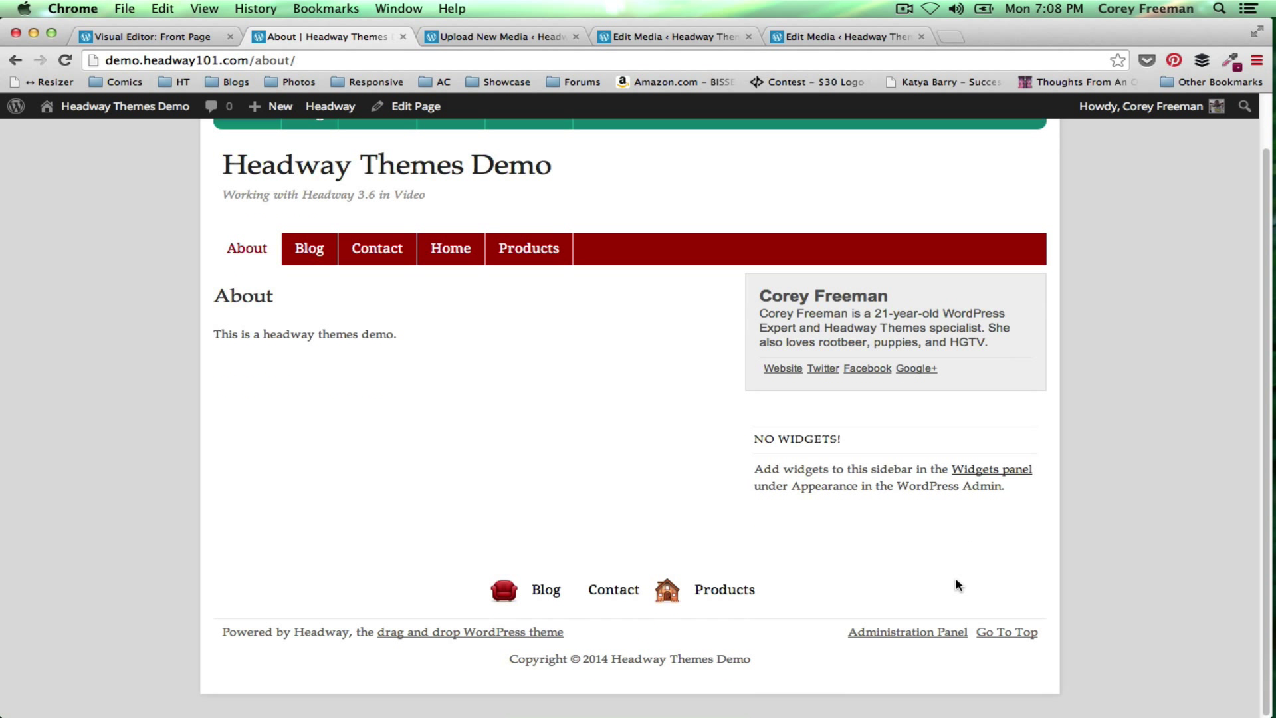
pyautogui.scroll(1, 958, 584)
pyautogui.scroll(-1, 956, 582)
pyautogui.scroll(1, 951, 573)
# Load headway101.com in place of the Upload New Media page.
pyautogui.click(522, 38)
pyautogui.click(546, 61)
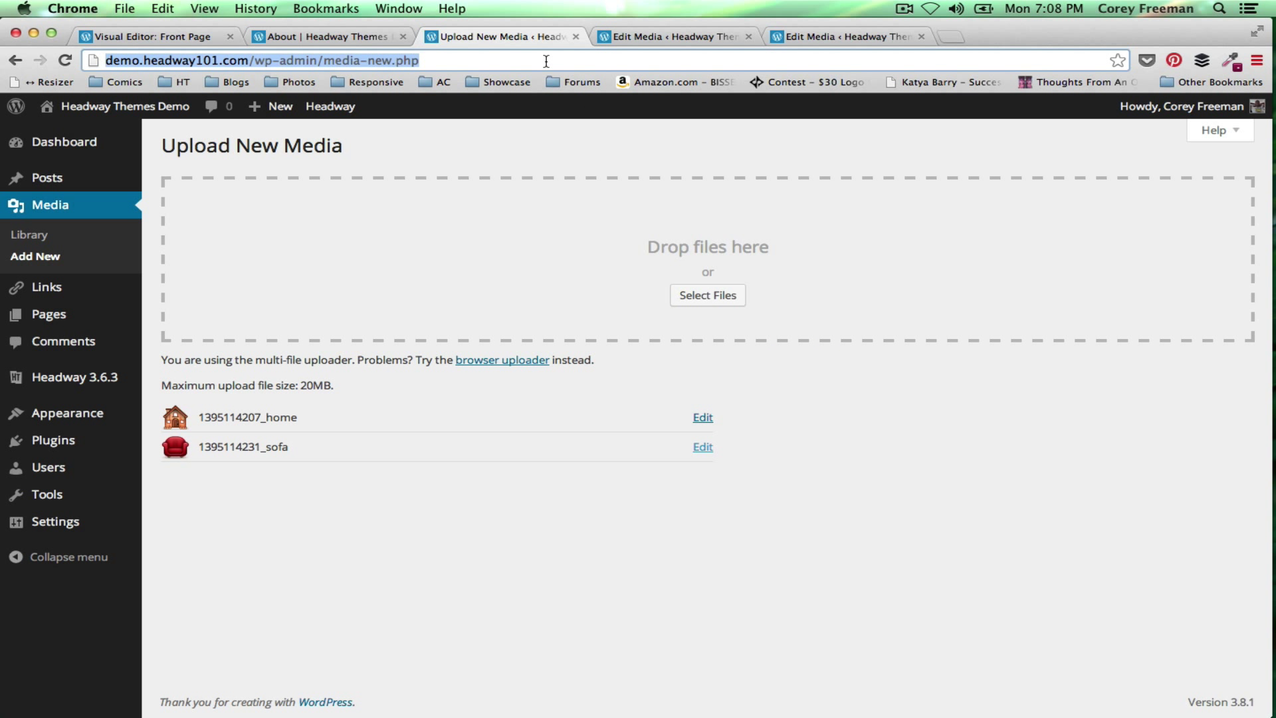
pyautogui.write('headway101.com')
pyautogui.press('Return')
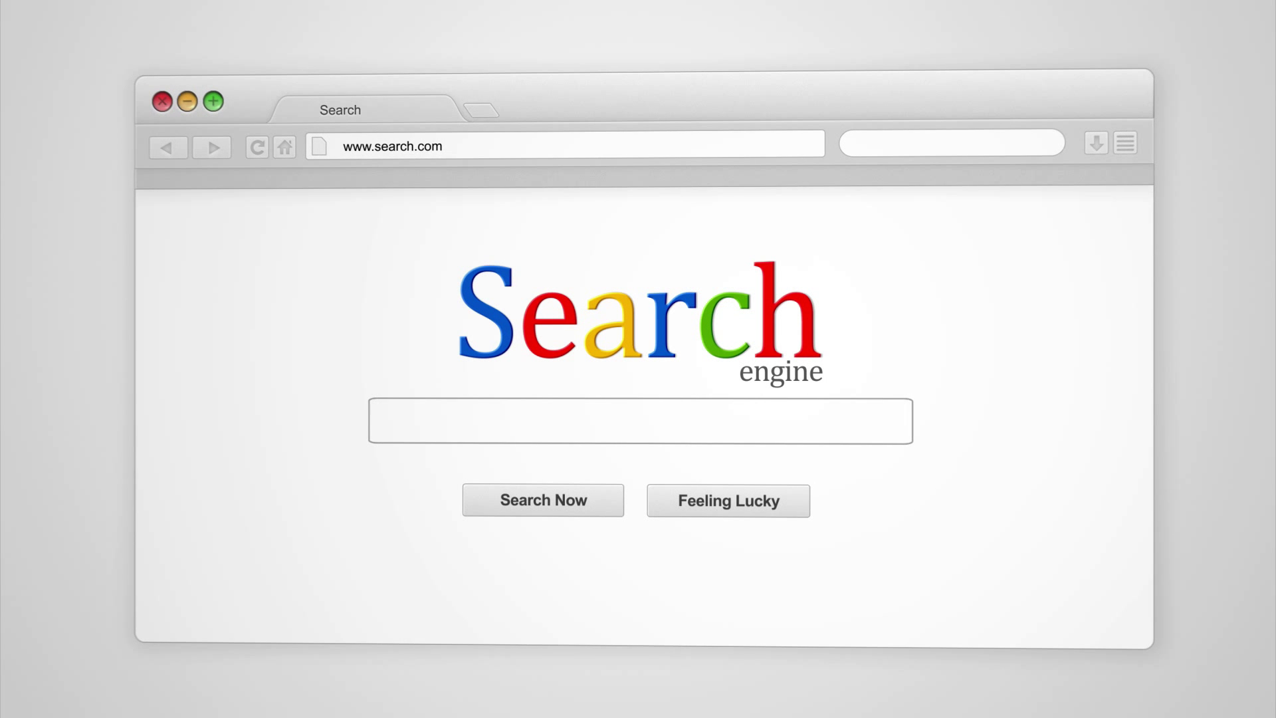
pyautogui.click(384, 408)
pyautogui.write('Best Hea')
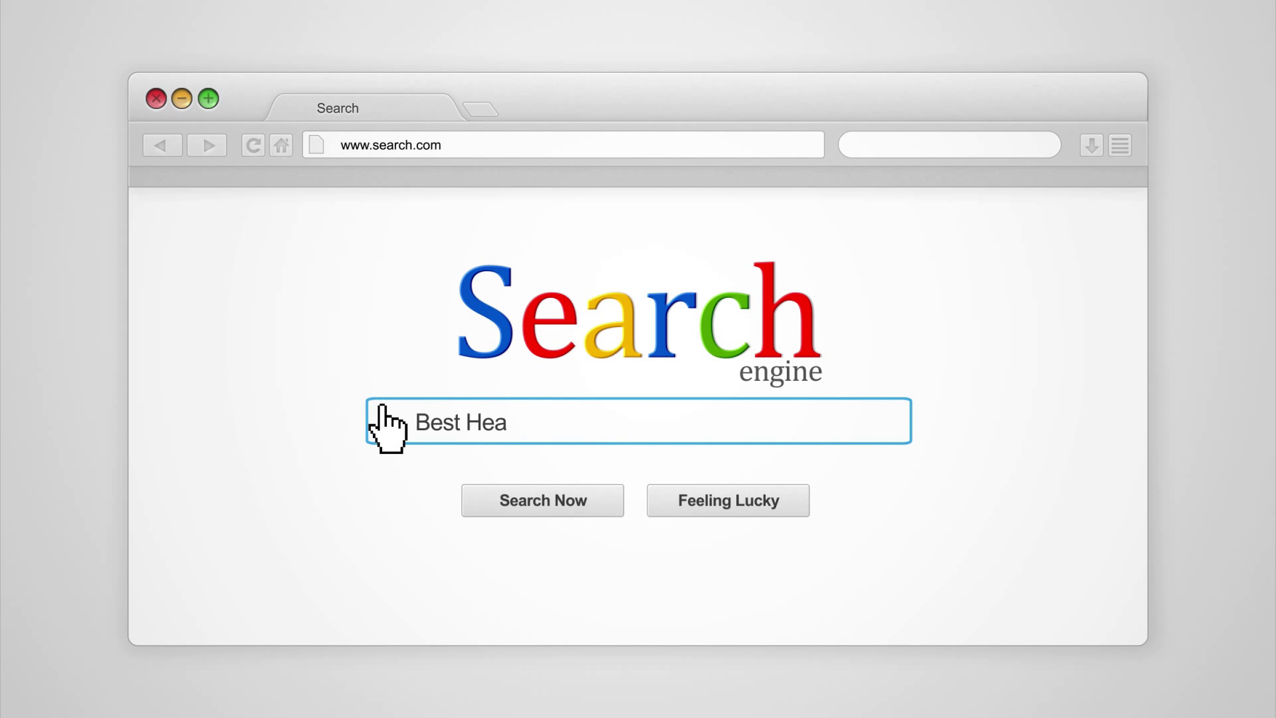
pyautogui.write('dway Themes Tutorials')
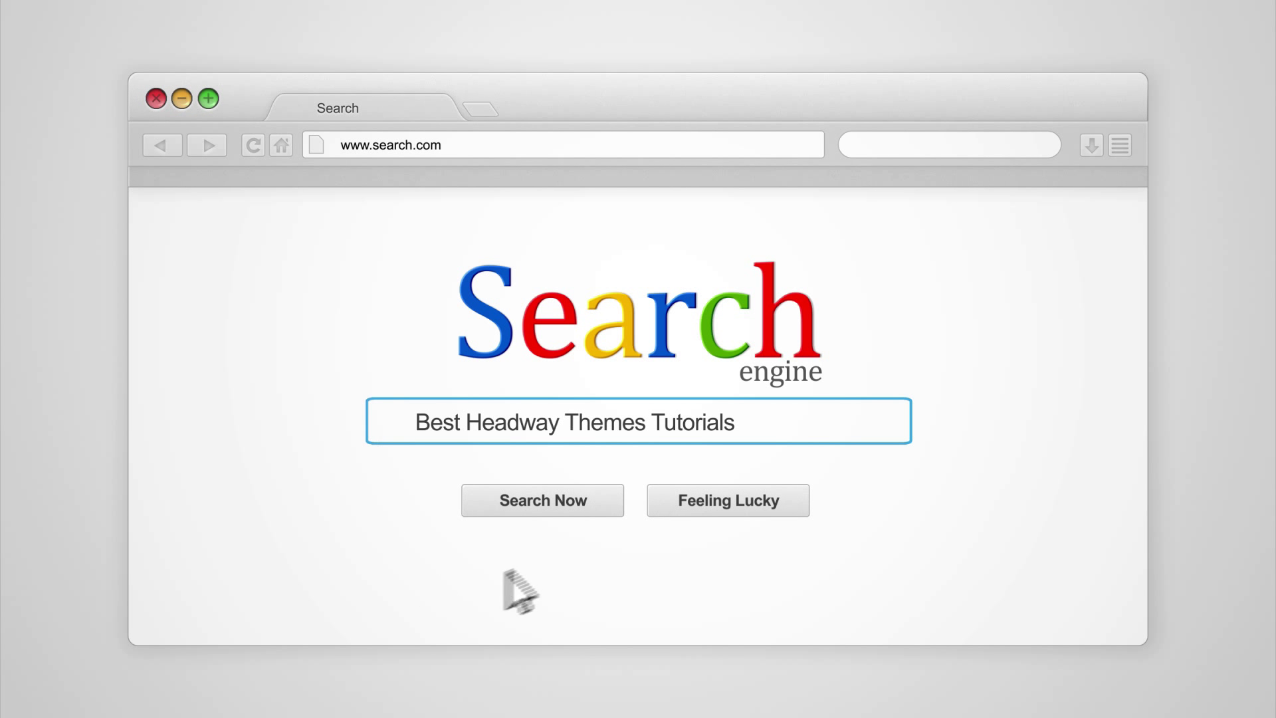
pyautogui.click(541, 495)
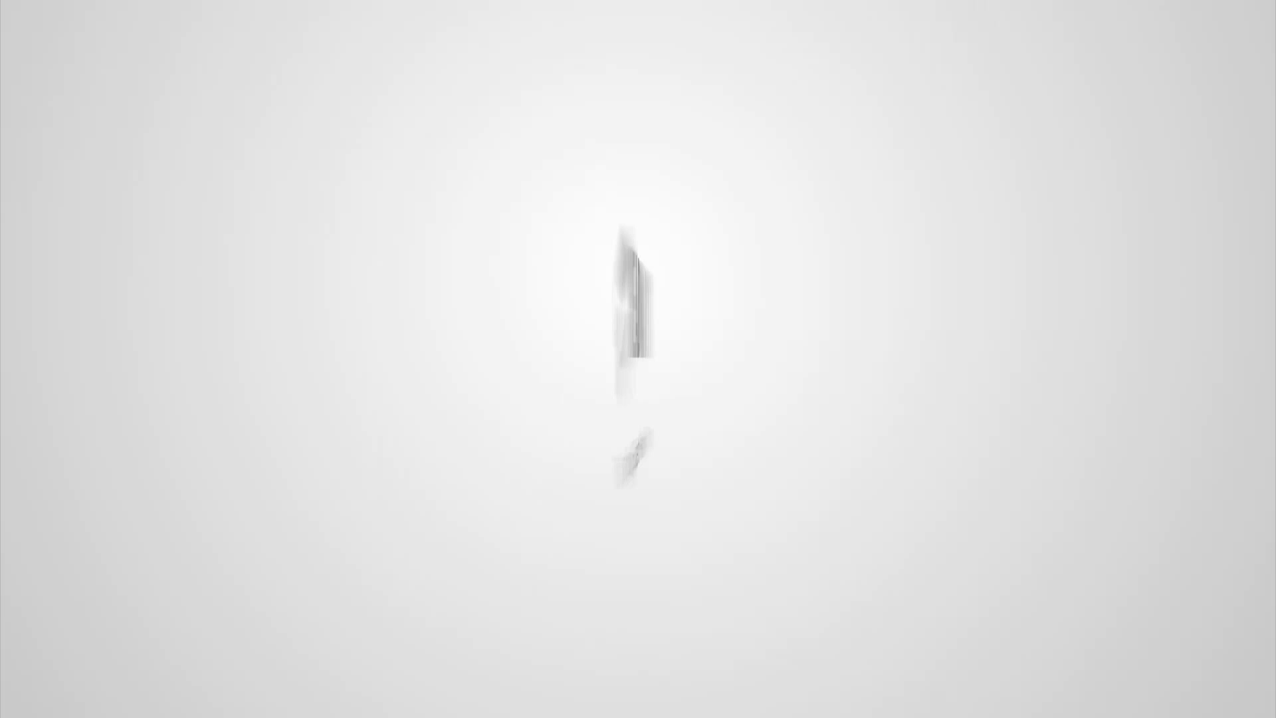